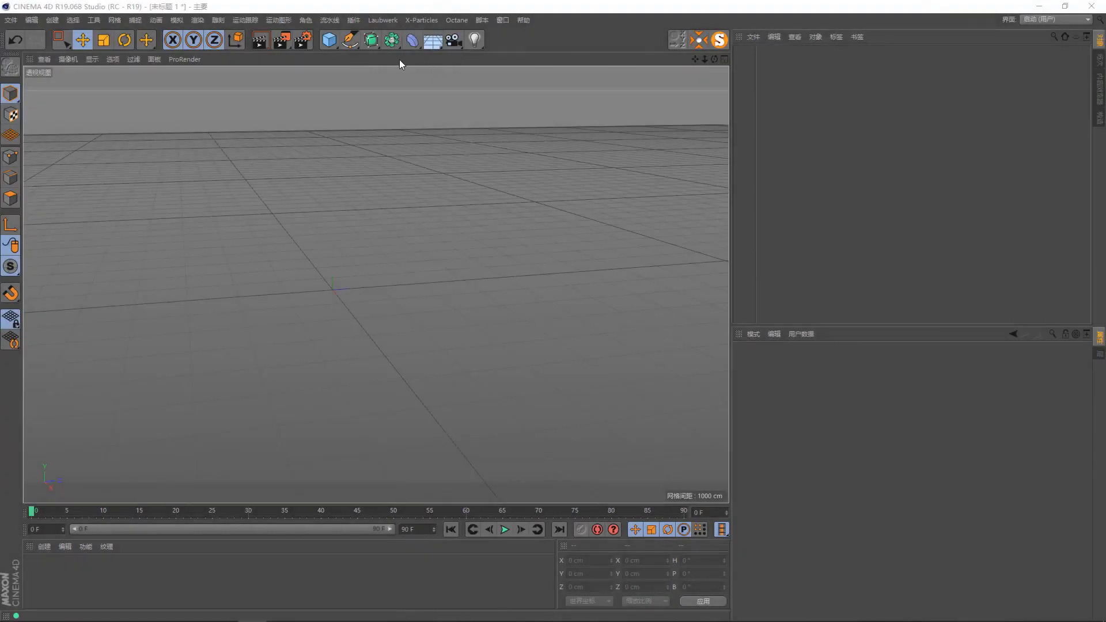
Activate the spline Pen tool, after briefly opening and closing the deformer list
left_click(413, 45)
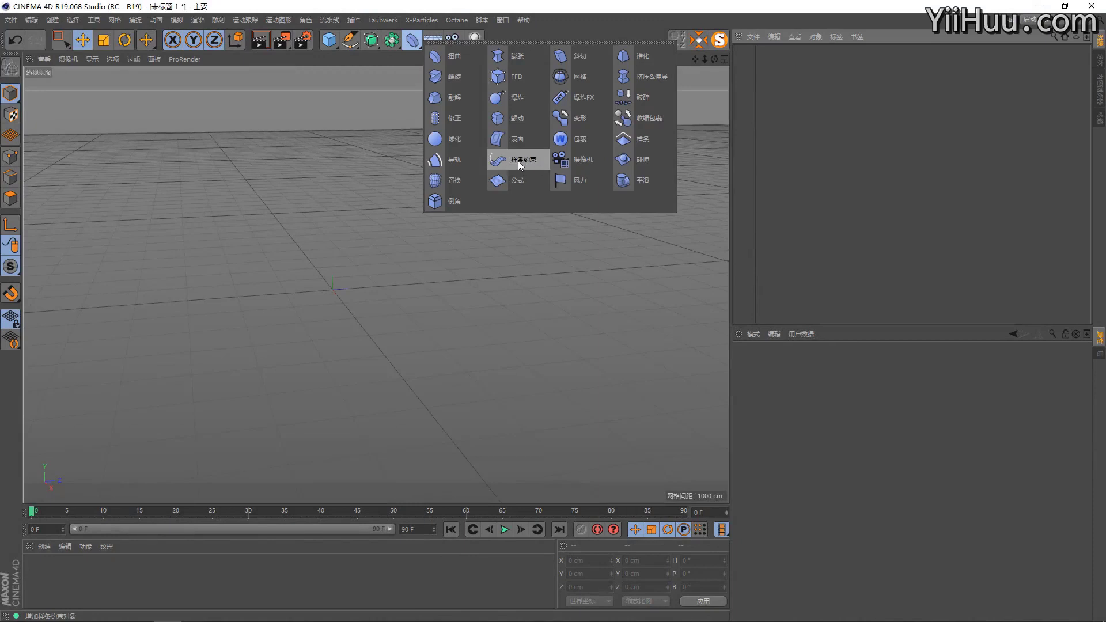
left_click(241, 185)
left_click(350, 39)
In the enlarged front view, draw a Bezier spline with a loop and narrow its tangents
middle_click(432, 223)
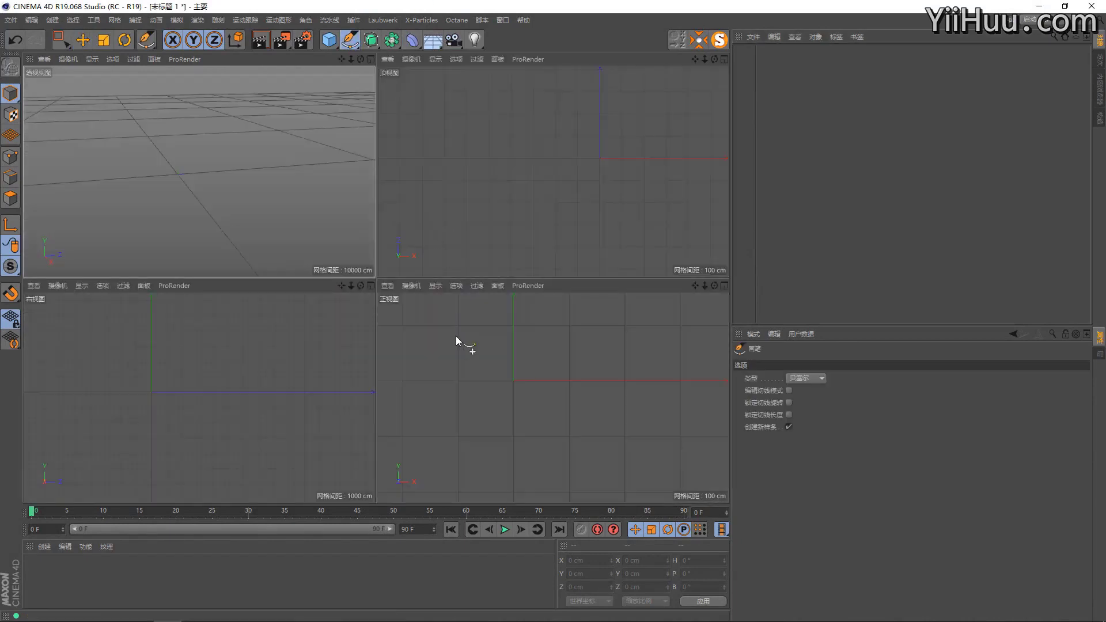
middle_click(455, 325)
left_click_drag(215, 362, 362, 330)
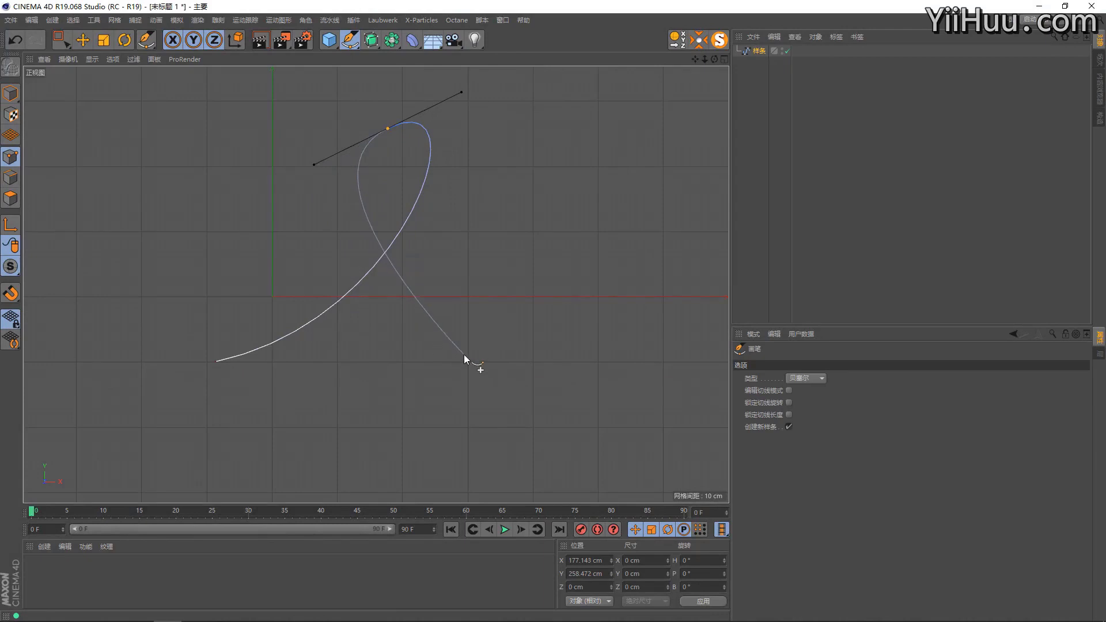
scroll(568, 260, "down", 3)
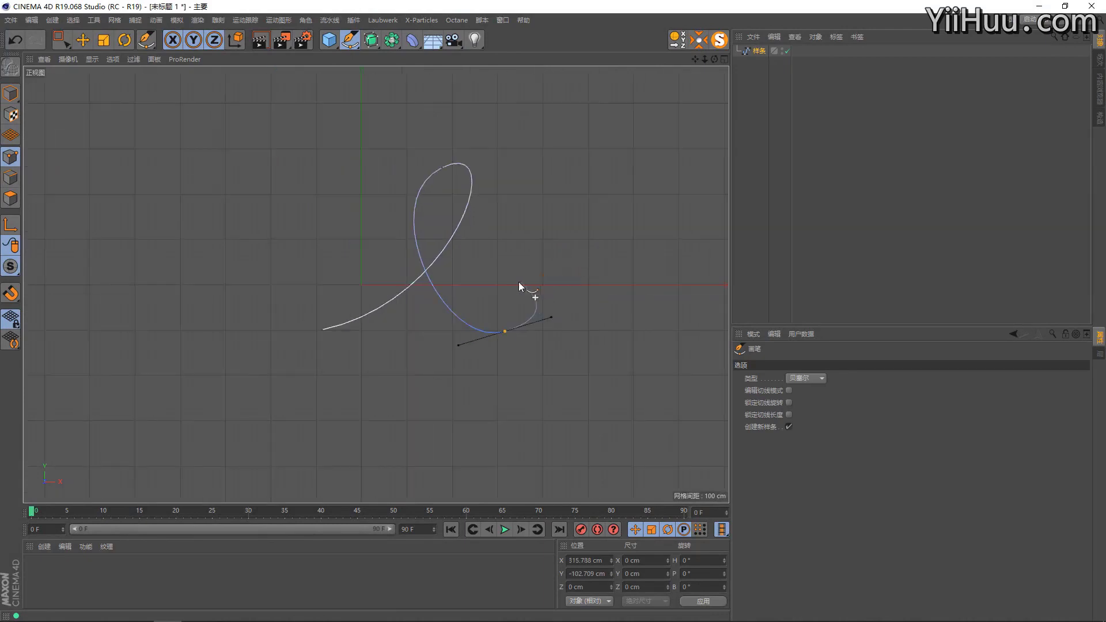
scroll(447, 169, "up", 2)
left_click_drag(452, 182, 455, 182)
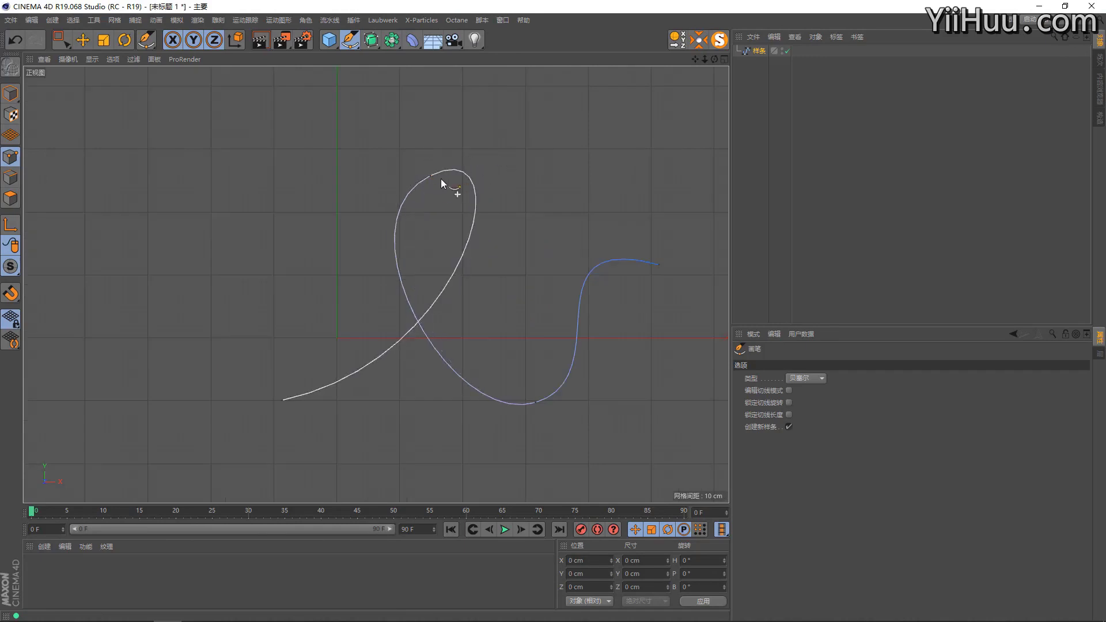
left_click_drag(502, 151, 515, 165)
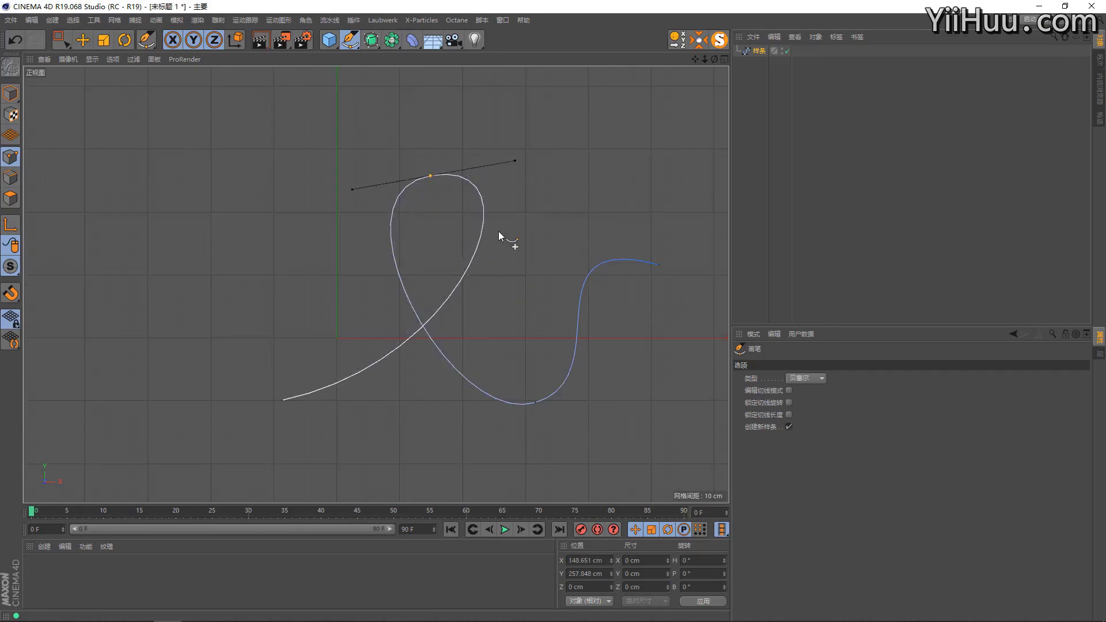
Frame the spline in the perspective view and drag its last point to extend the tail
middle_click(497, 231)
middle_click(350, 168)
key("h")
mouse_move(321, 183)
left_mouse_down("alt")
mouse_move(351, 203)
mouse_move(359, 240)
mouse_move(346, 203)
mouse_move(337, 275)
left_mouse_up("alt")
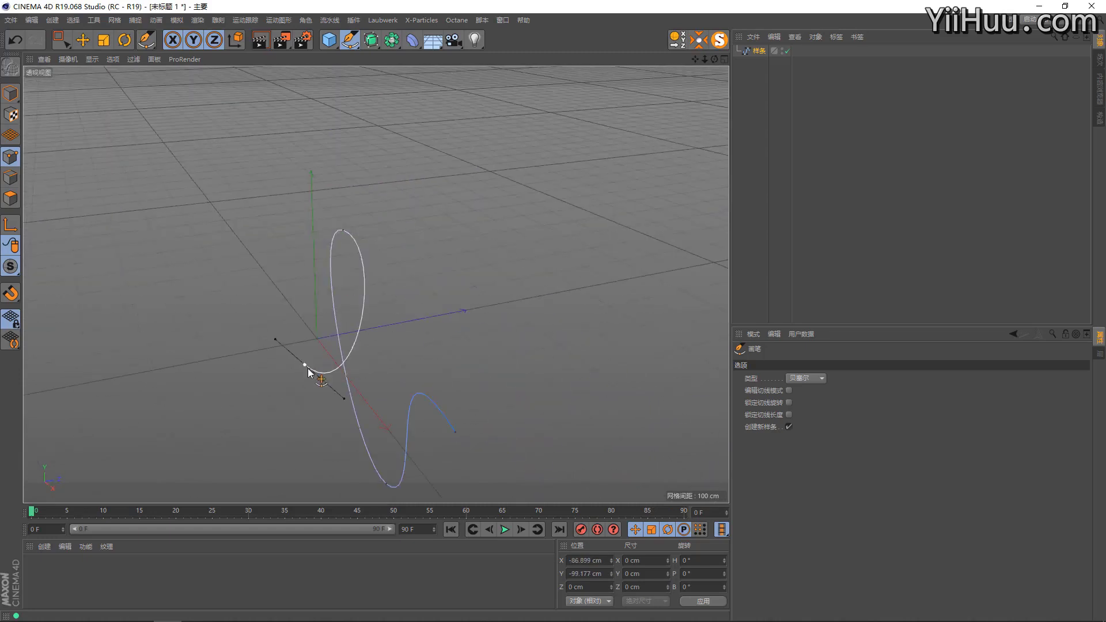
mouse_move(389, 291)
left_mouse_down("alt")
mouse_move(336, 334)
mouse_move(396, 250)
left_mouse_up("alt")
left_click_drag(425, 364, 487, 358)
mouse_move(342, 365)
left_mouse_down("alt")
mouse_move(420, 353)
mouse_move(282, 303)
mouse_move(396, 279)
left_mouse_up("alt")
mouse_move(390, 220)
left_mouse_down("alt")
mouse_move(474, 235)
mouse_move(784, 83)
left_mouse_up("alt")
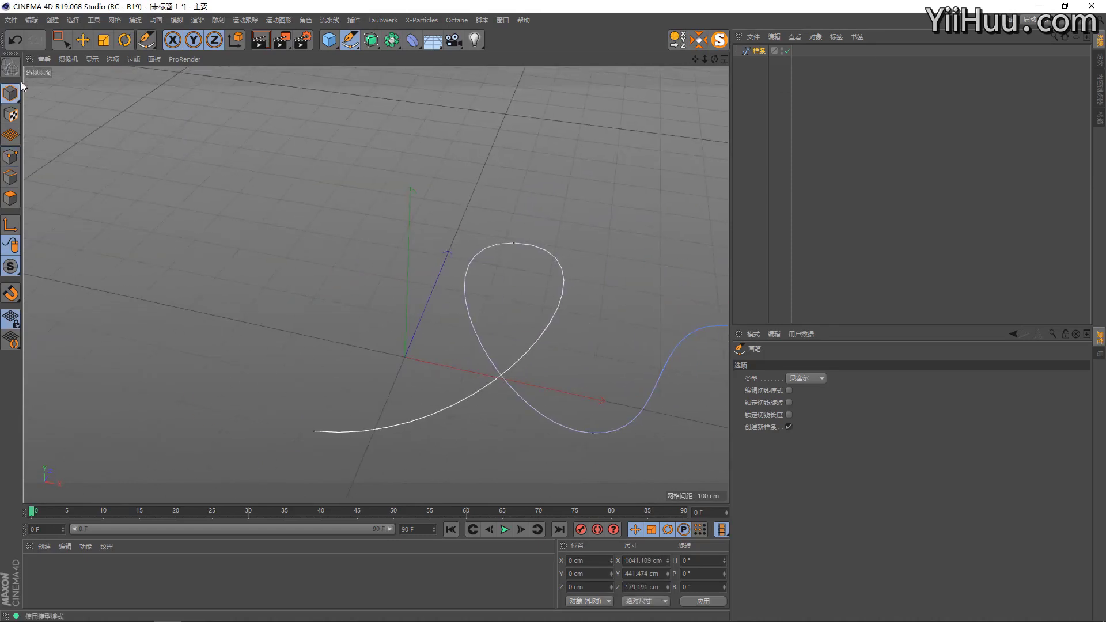
key("e")
mouse_move(371, 198)
left_mouse_down("alt")
mouse_move(360, 205)
mouse_move(375, 262)
mouse_move(470, 264)
mouse_move(324, 250)
mouse_move(330, 273)
mouse_move(464, 270)
mouse_move(413, 254)
left_mouse_up("alt")
Select the spline and move its points to varied depths in Point mode
left_click(332, 276)
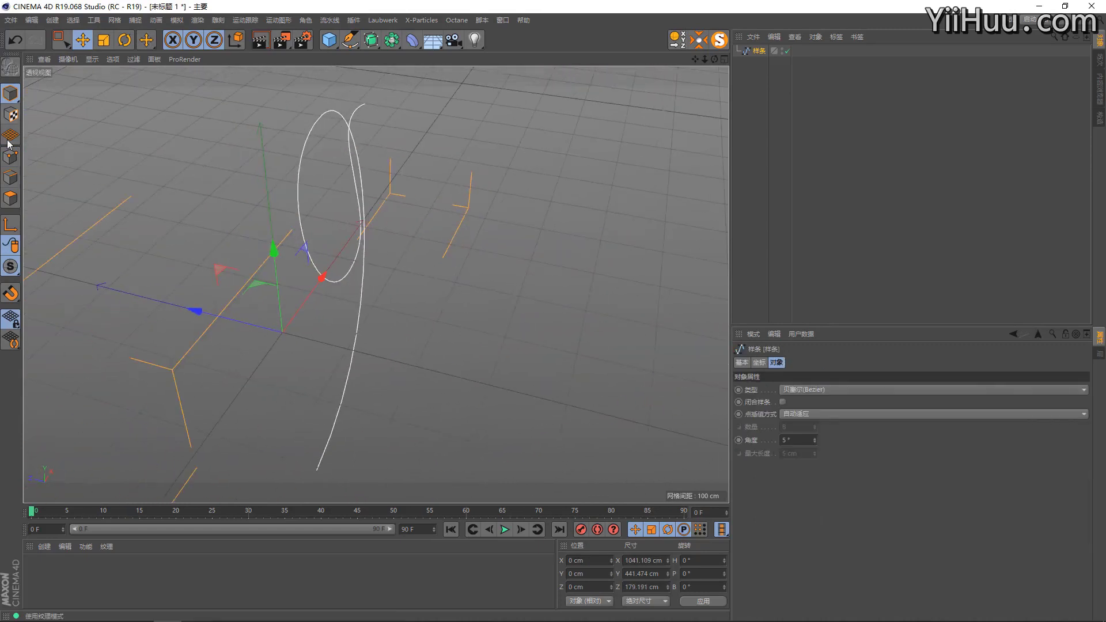
left_click(17, 162)
left_click(350, 40)
left_click_drag(370, 109, 375, 148, "alt")
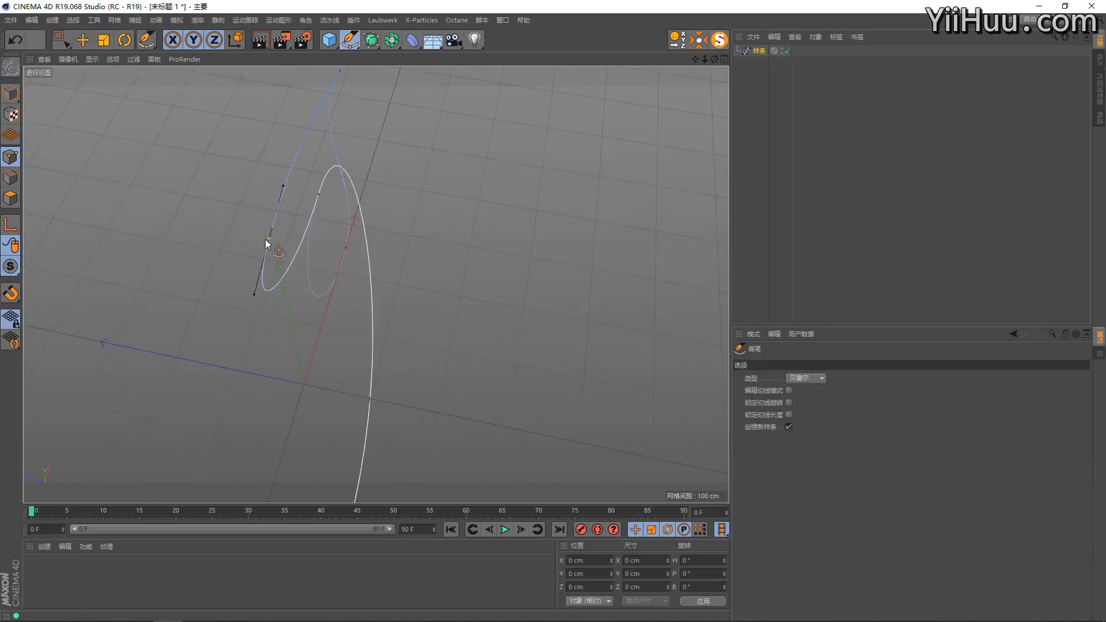
mouse_move(277, 240)
left_mouse_down("alt")
mouse_move(351, 318)
mouse_move(463, 201)
mouse_move(317, 218)
mouse_move(371, 203)
mouse_move(168, 300)
left_mouse_up("alt")
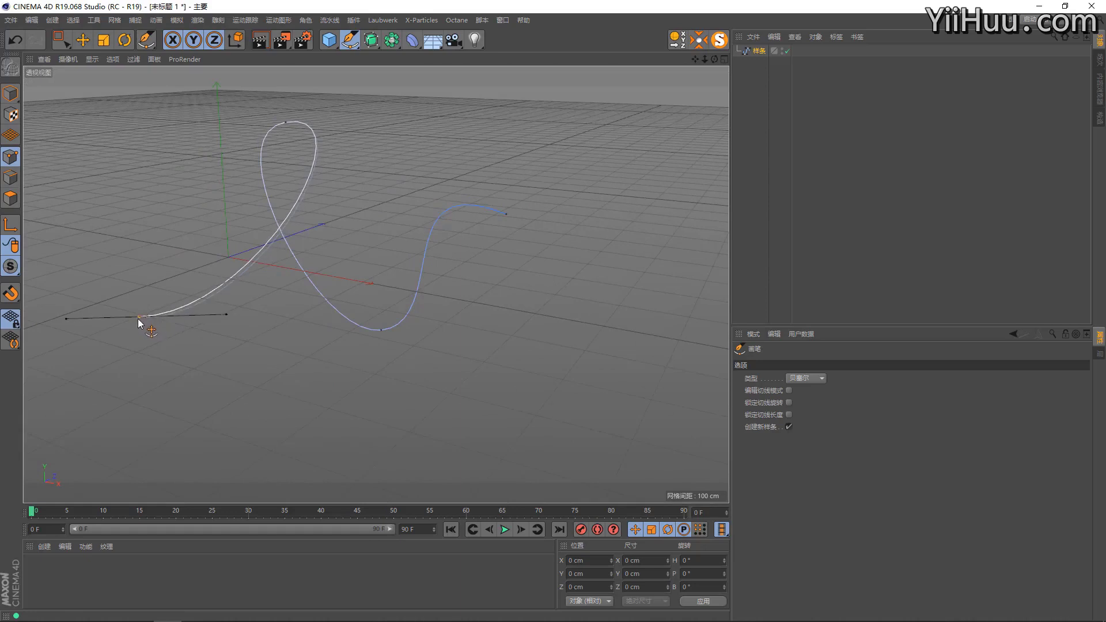
Return to Model mode with the Move tool and show the primitive objects list
left_click(11, 92)
key("e")
left_click(330, 40)
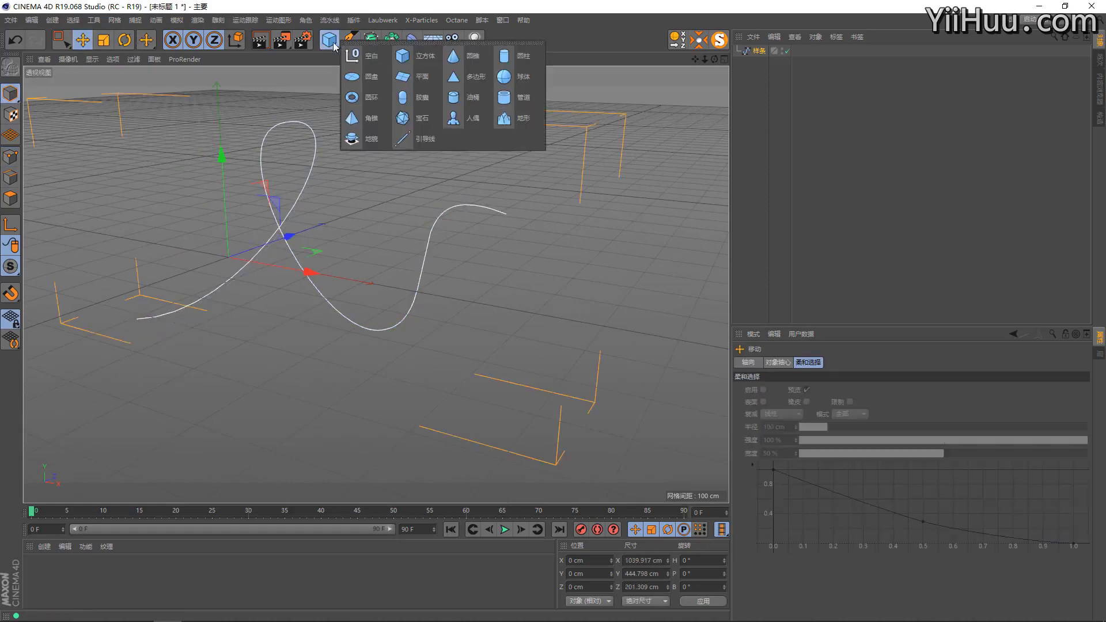
Add a Landscape primitive, make it Spherical, and scale it down to about 215 cm
left_click(529, 121)
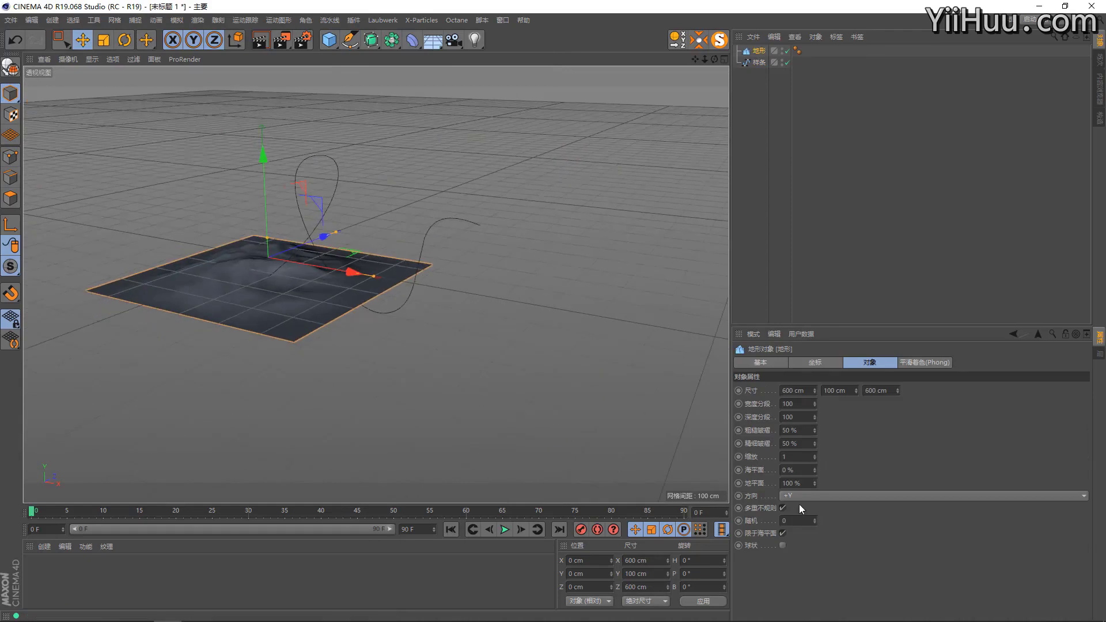
left_click(783, 546)
key("t")
mouse_move(617, 236)
left_mouse_down()
mouse_move(418, 266)
mouse_move(367, 294)
left_mouse_up()
key("e")
Set the Landscape height to 116.9 cm, furrows to 70%/62%, and sea level to 30%
left_click(760, 51)
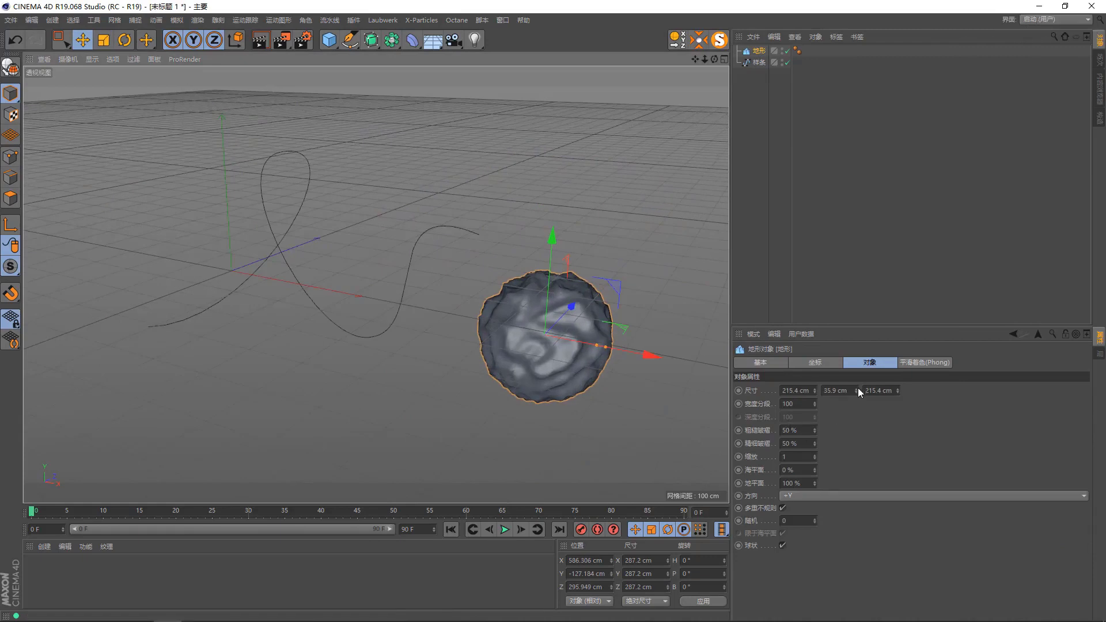
left_click_drag(857, 390, 858, 346)
mouse_move(857, 390)
left_mouse_down()
mouse_move(857, 403)
mouse_move(815, 403)
mouse_move(815, 449)
left_mouse_up()
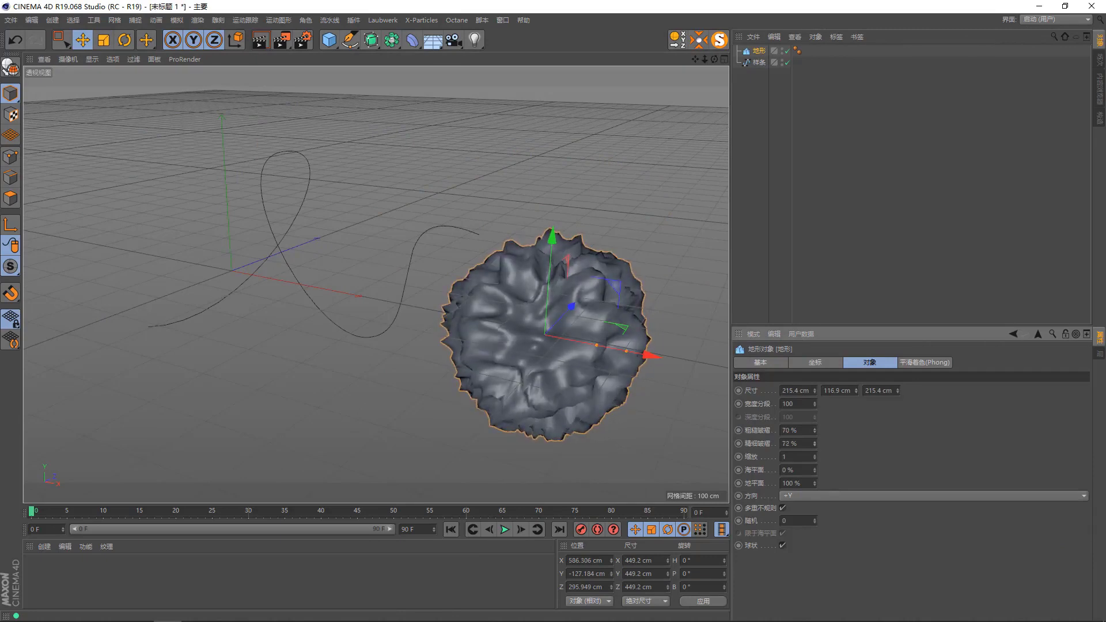
left_click_drag(815, 471, 815, 444)
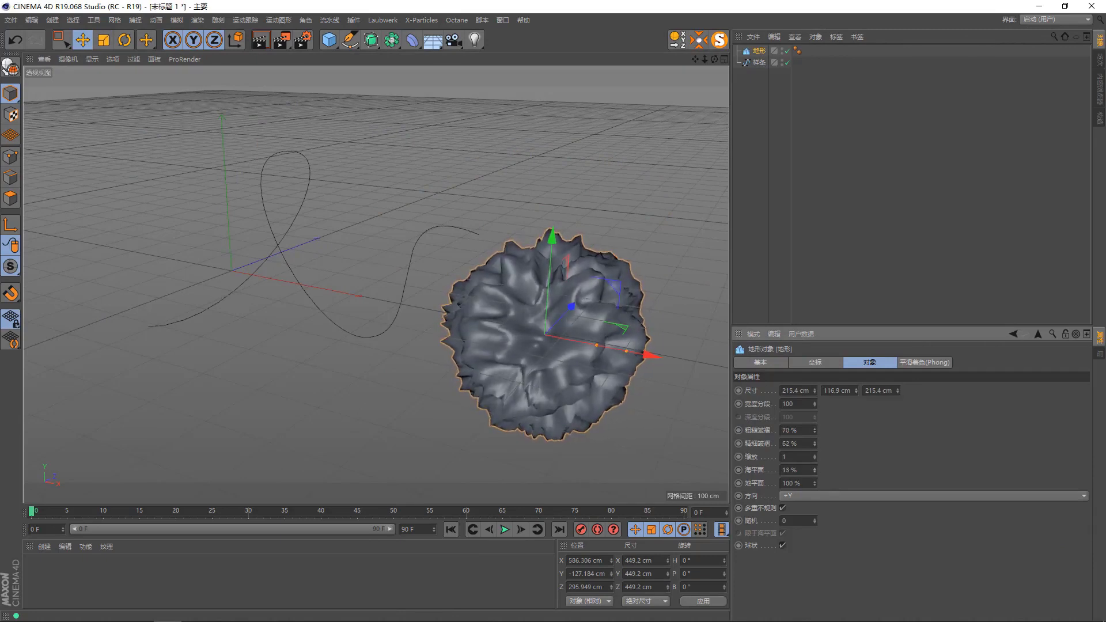
left_click_drag(373, 227, 403, 248, "alt")
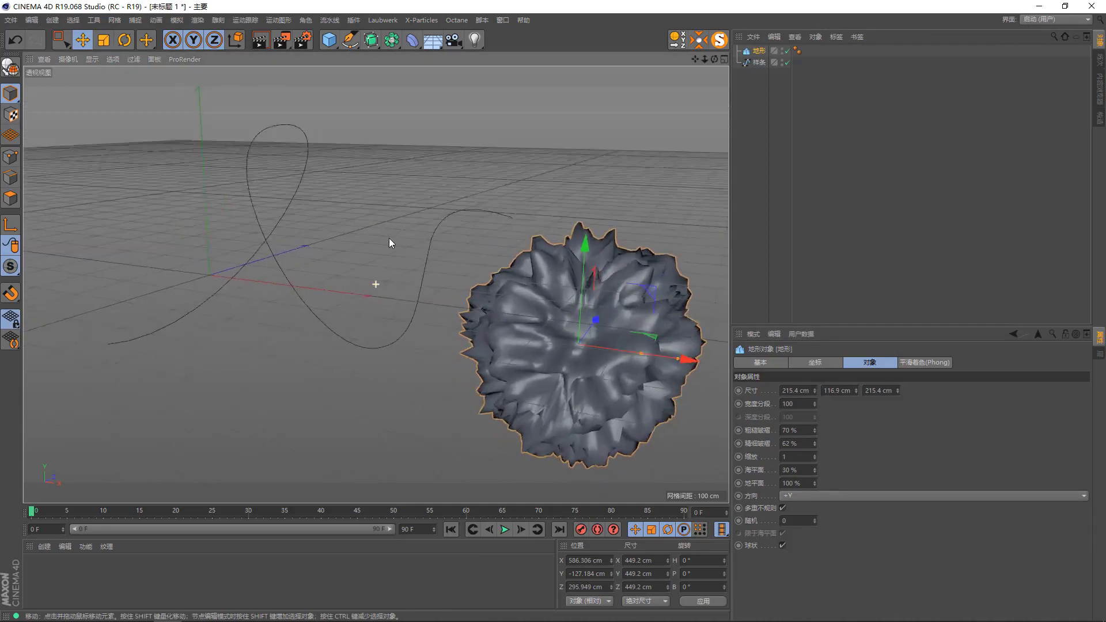
left_click_drag(496, 292, 375, 269, "alt")
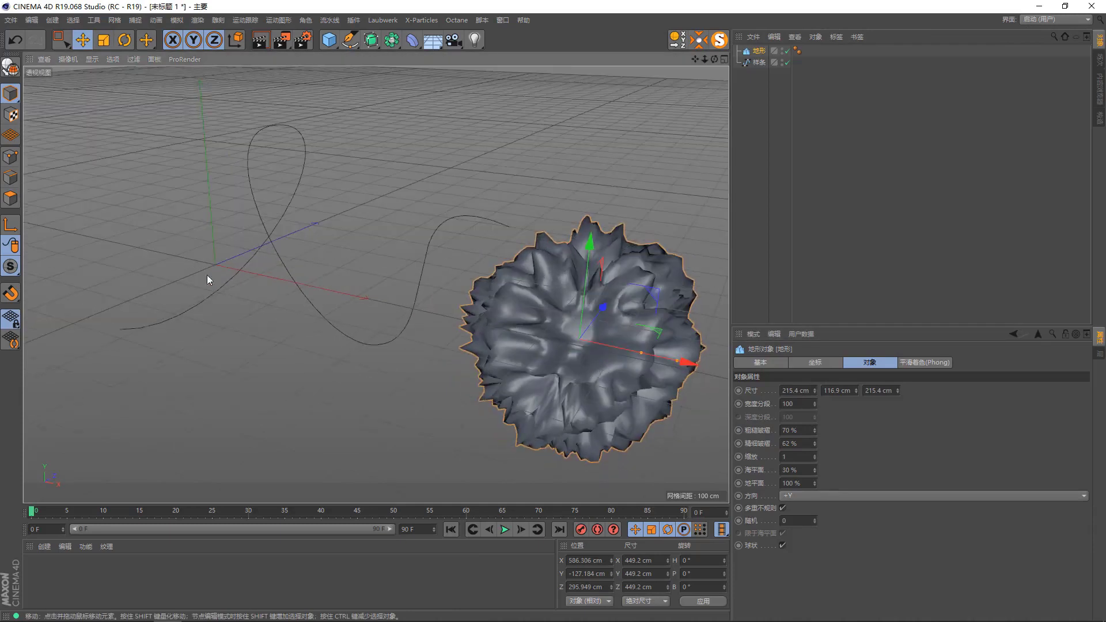
Add a Spline Wrap deformer under the Landscape and assign the drawn spline to it
left_click(417, 46)
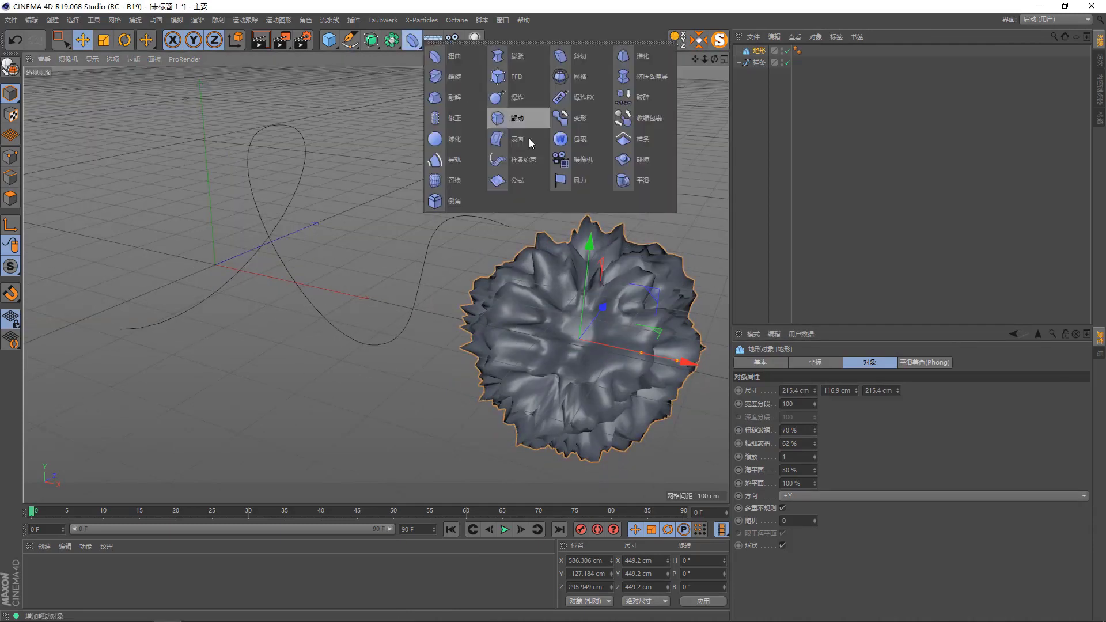
left_click(533, 159)
mouse_move(766, 77)
left_mouse_down()
mouse_move(760, 55)
mouse_move(762, 65)
left_mouse_up()
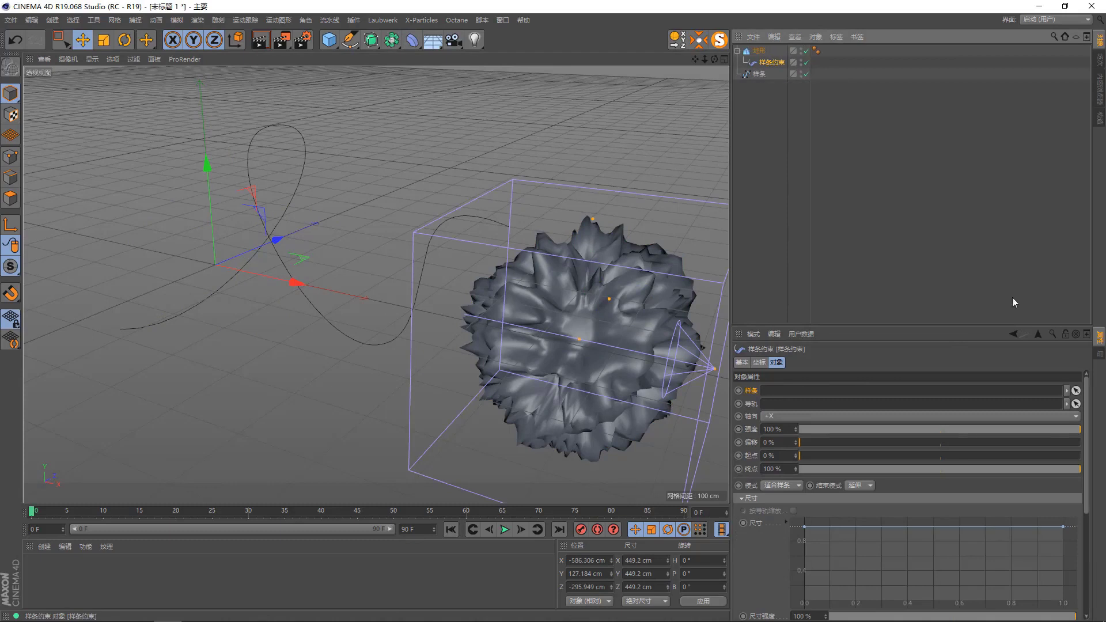
left_click(1076, 391)
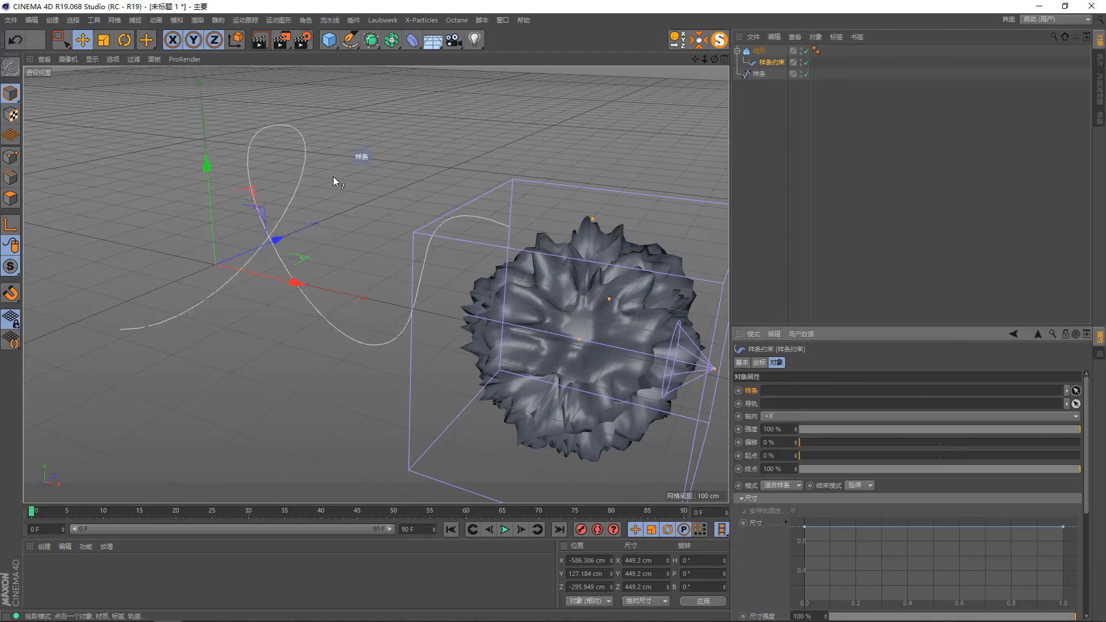
left_click(308, 170)
Scale the Landscape down into a thin ribbon about 22.402 cm wide
left_click(758, 51)
mouse_move(403, 259)
left_mouse_down("alt")
mouse_move(572, 144)
mouse_move(245, 265)
left_mouse_up("alt")
key("t")
scroll(337, 235, "up", 5)
scroll(379, 246, "up", 2)
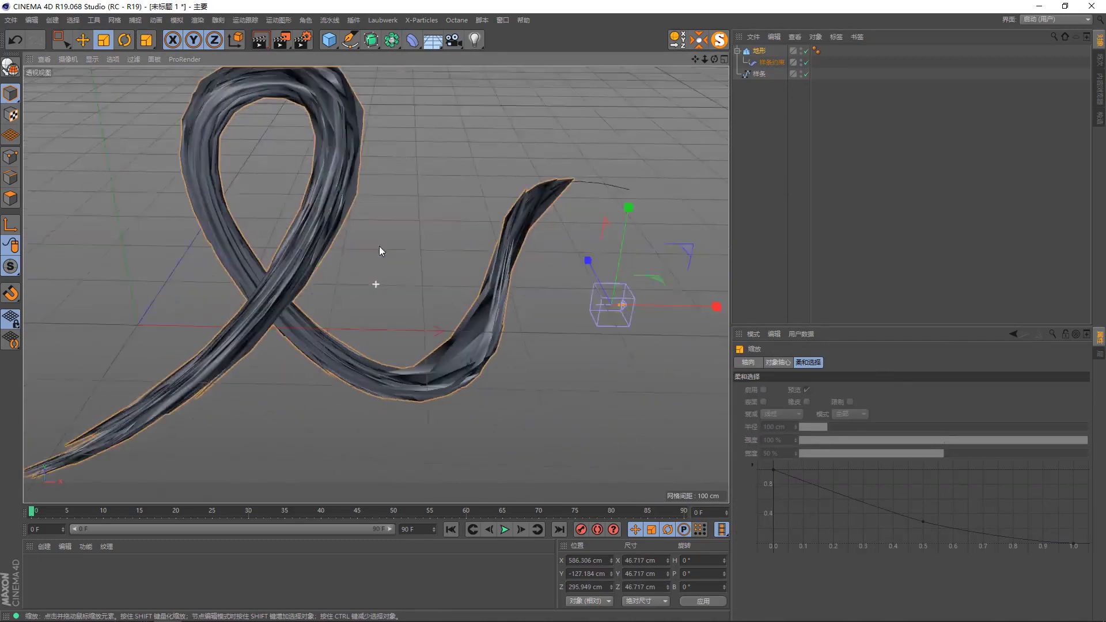
left_click_drag(379, 247, 782, 99, "alt")
left_click(372, 40)
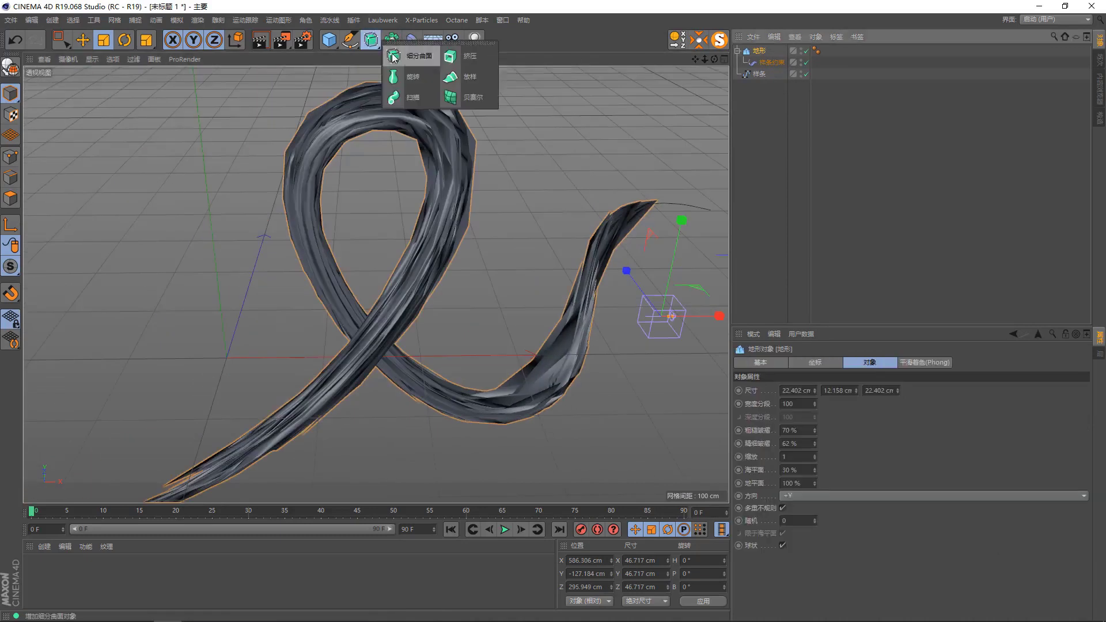
Add a Subdivision Surface as the Landscape's parent to smooth the ribbon
left_click(404, 52, "alt")
mouse_move(486, 113)
left_mouse_down("alt")
mouse_move(569, 79)
mouse_move(621, 98)
mouse_move(462, 71)
mouse_move(464, 116)
mouse_move(452, 129)
mouse_move(536, 115)
left_mouse_up("alt")
left_click(765, 62)
scroll(601, 146, "up", 2)
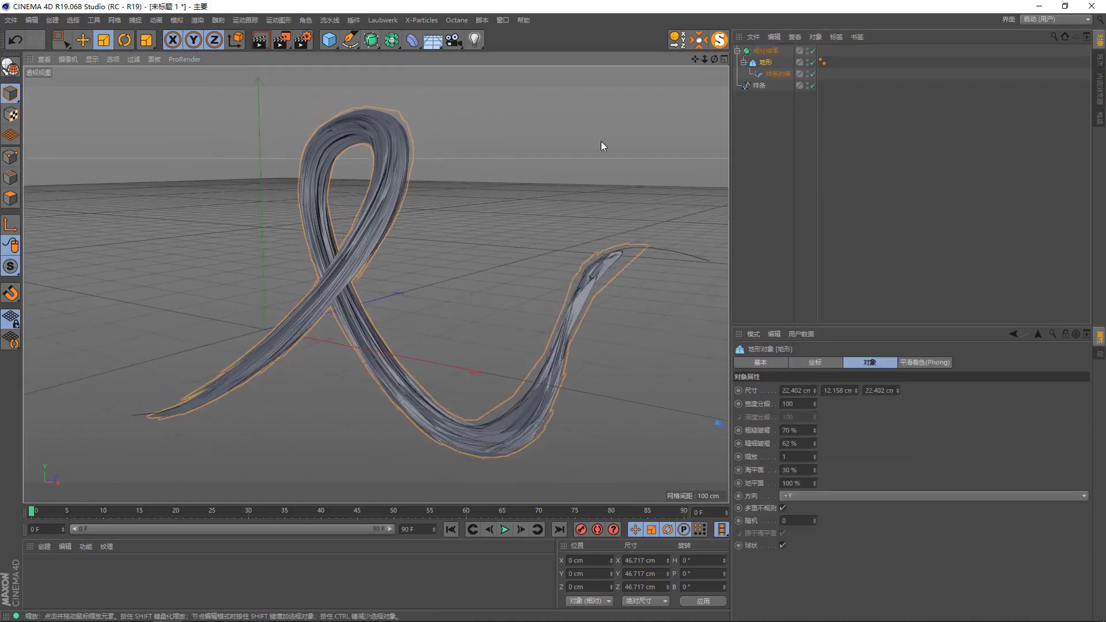
Set the Spline Wrap axis to -Z and inspect the re-oriented ribbon
left_click(777, 74)
left_click_drag(509, 168, 536, 170, "alt")
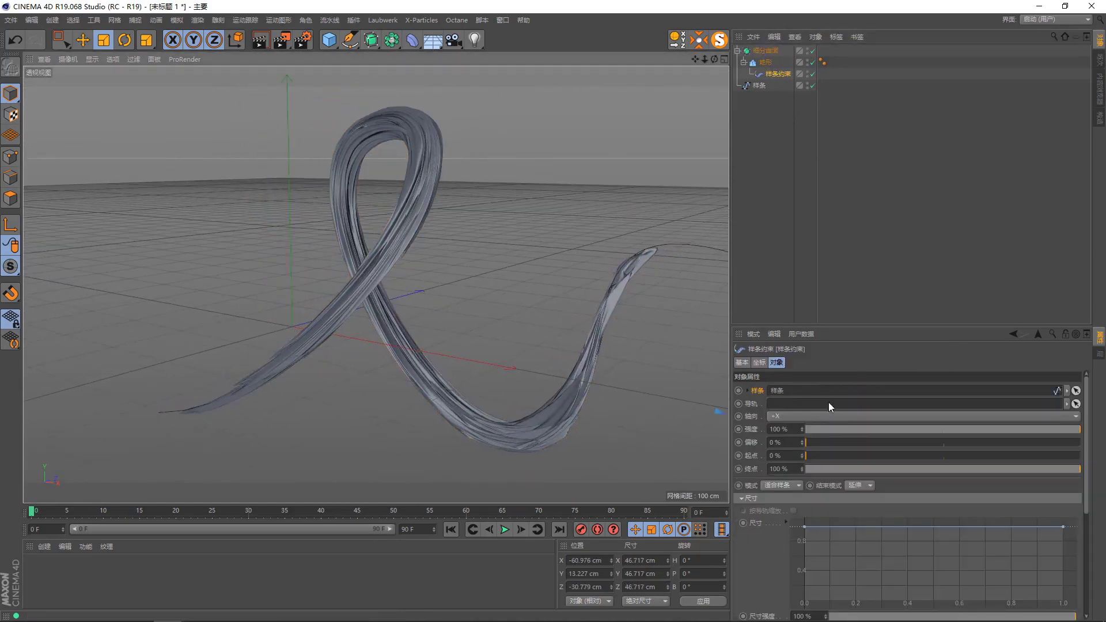
left_click(808, 417)
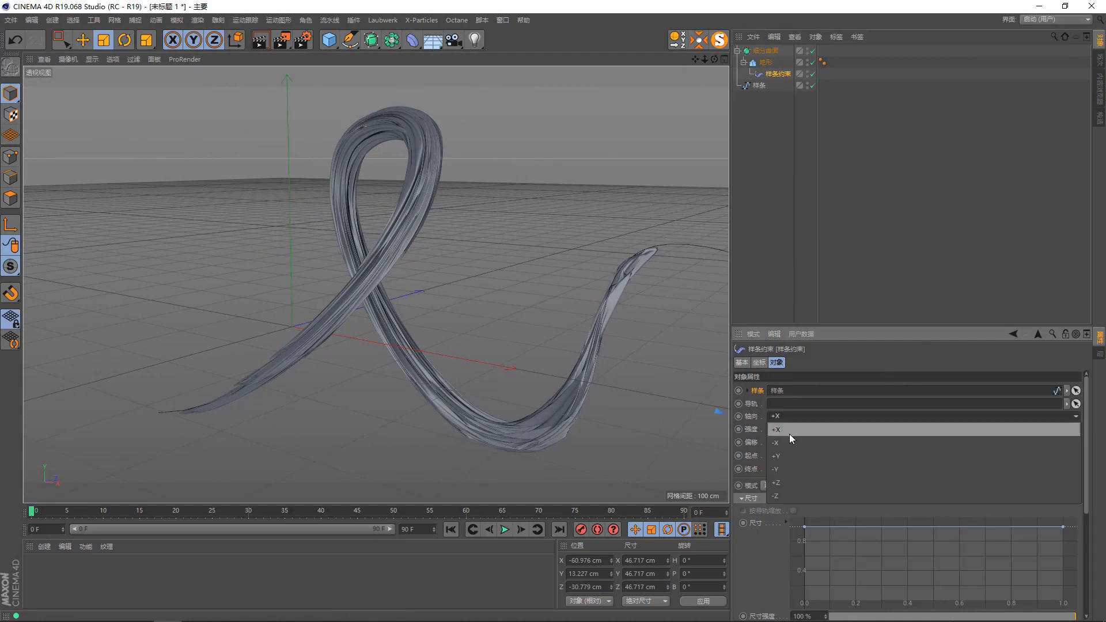
left_click(790, 416)
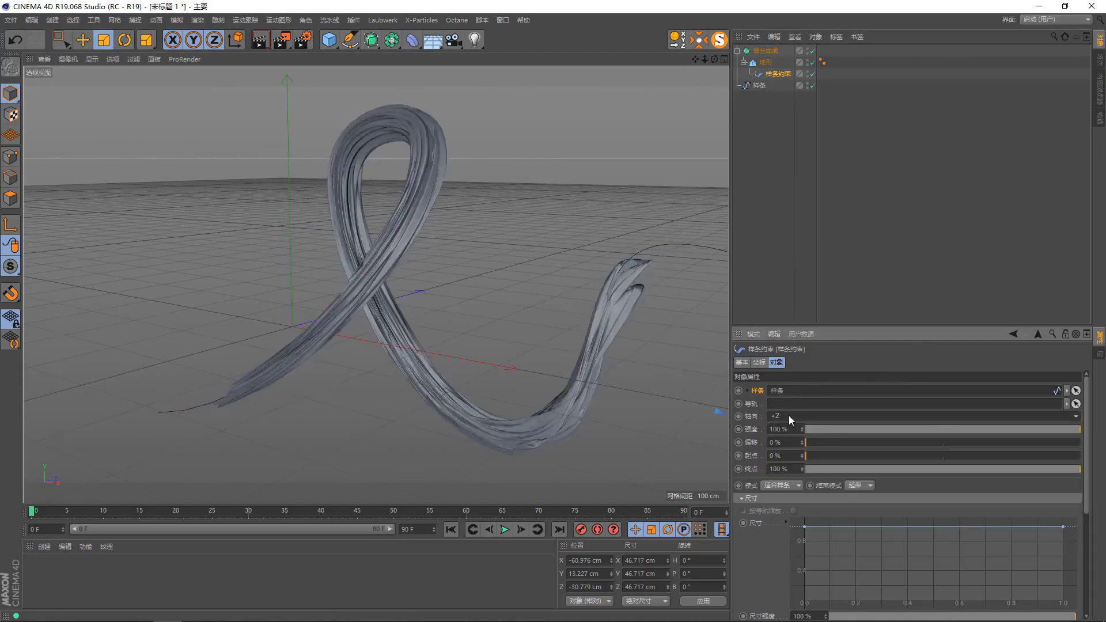
mouse_move(648, 301)
left_mouse_down("alt")
mouse_move(645, 290)
mouse_move(663, 294)
left_mouse_up("alt")
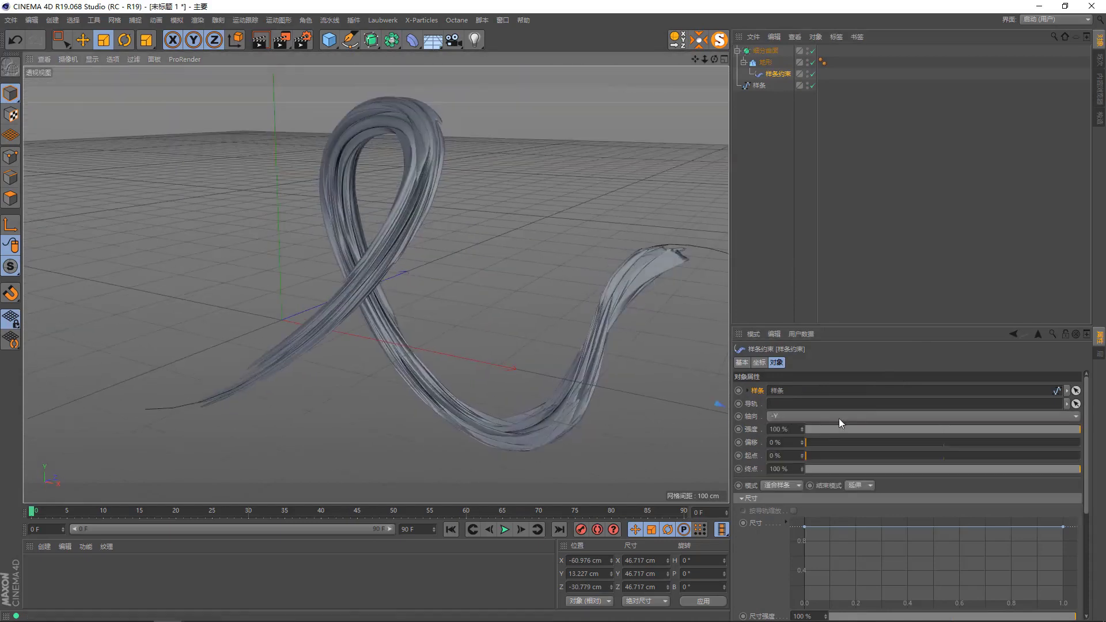
scroll(828, 416, "down", 2)
mouse_move(527, 273)
left_mouse_down("alt")
mouse_move(375, 284)
mouse_move(586, 258)
mouse_move(525, 258)
mouse_move(509, 238)
mouse_move(363, 235)
mouse_move(452, 268)
mouse_move(408, 265)
mouse_move(361, 222)
mouse_move(341, 154)
mouse_move(386, 160)
left_mouse_up("alt")
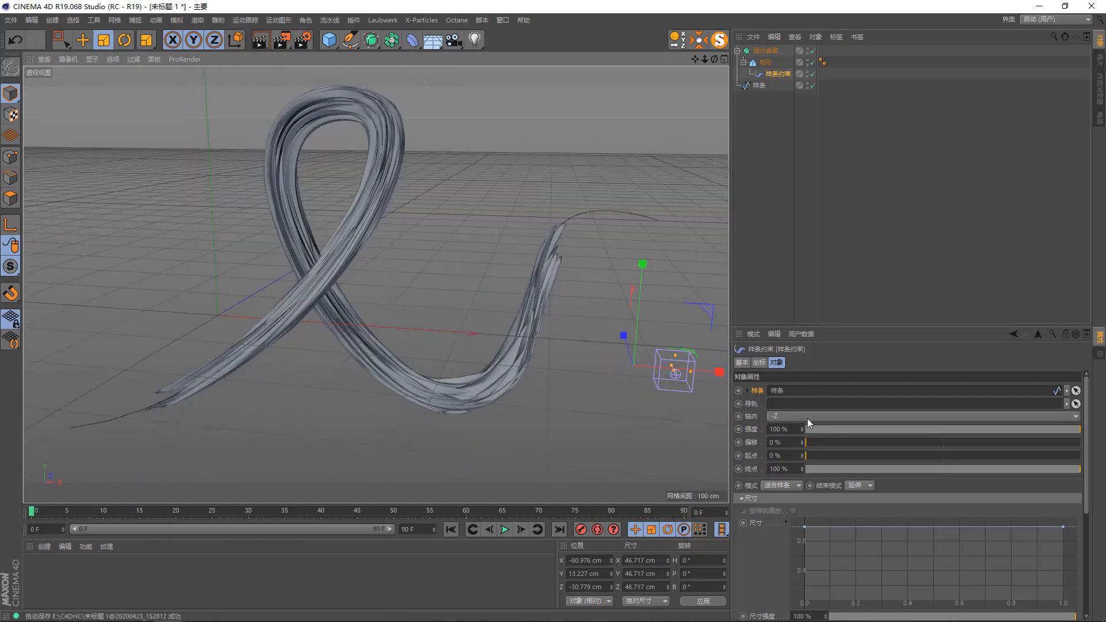
mouse_move(491, 239)
left_mouse_down("alt")
mouse_move(514, 261)
mouse_move(523, 205)
mouse_move(441, 141)
left_mouse_up("alt")
left_click(350, 40)
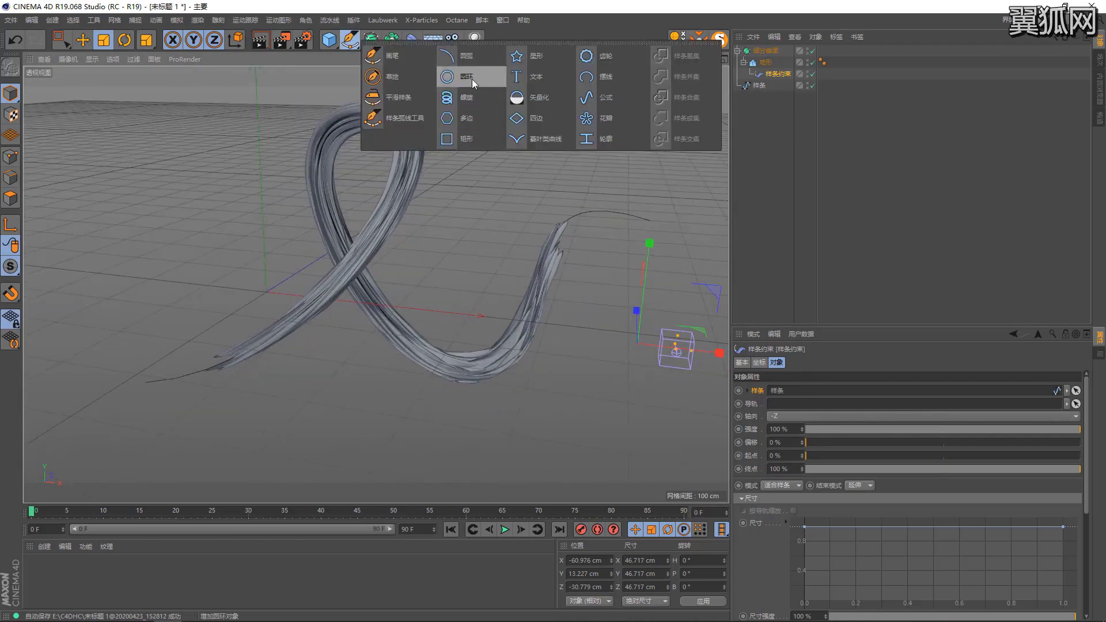
left_click(464, 76)
key("t")
mouse_move(290, 198)
left_mouse_down()
mouse_move(228, 236)
mouse_move(535, 143)
left_mouse_up()
key("e")
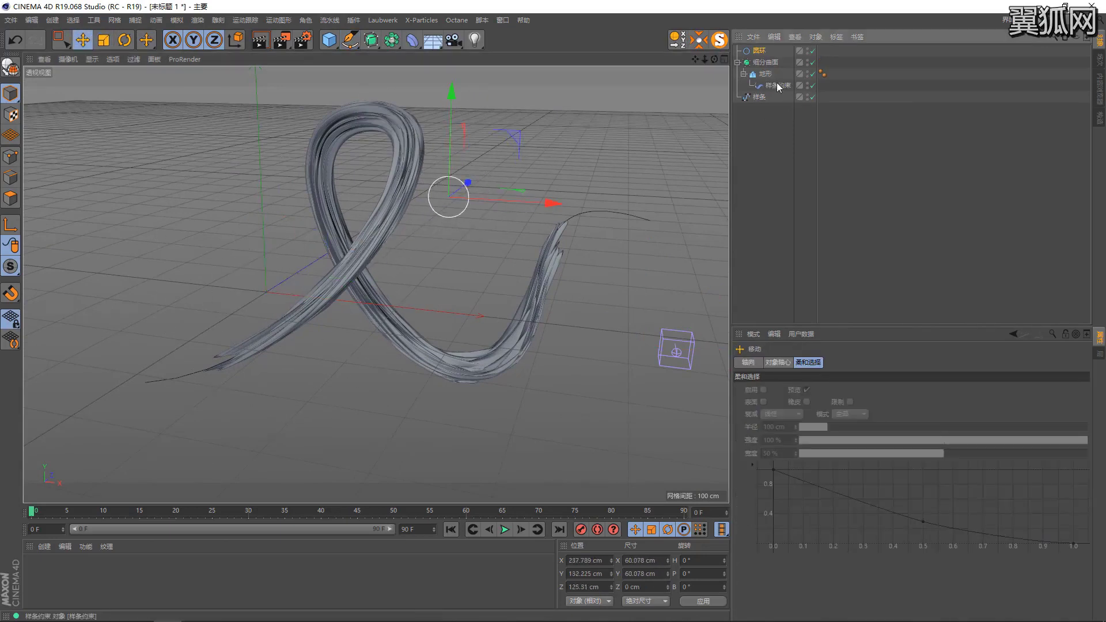
left_click(779, 85)
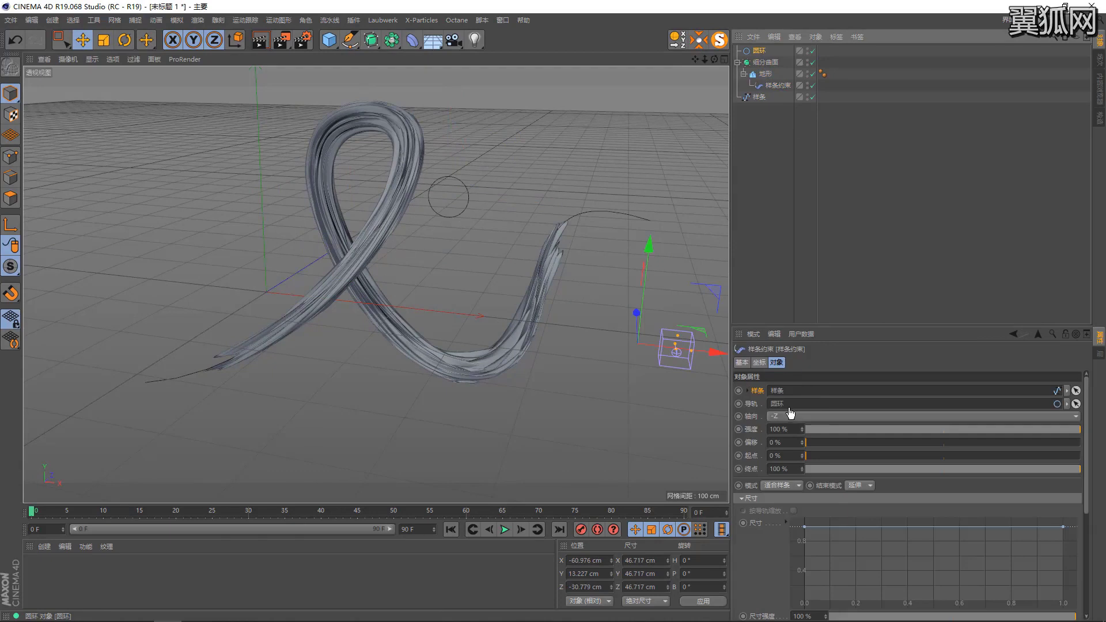
left_click_drag(790, 413, 791, 410)
left_click(764, 53)
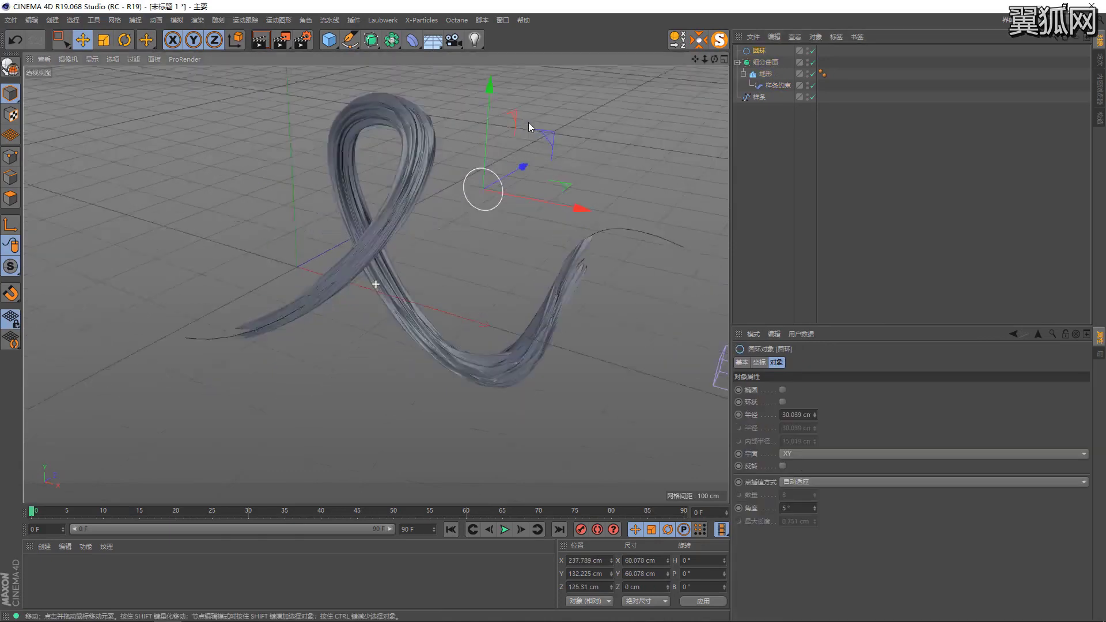
mouse_move(538, 168)
left_mouse_down()
mouse_move(388, 224)
mouse_move(569, 180)
mouse_move(316, 247)
mouse_move(522, 204)
mouse_move(450, 227)
mouse_move(477, 220)
left_mouse_up()
mouse_move(432, 141)
left_mouse_down()
mouse_move(440, 291)
mouse_move(461, 180)
mouse_move(450, 340)
mouse_move(456, 49)
mouse_move(456, 184)
mouse_move(438, 105)
mouse_move(443, 138)
mouse_move(453, 102)
mouse_move(301, 173)
mouse_move(380, 373)
mouse_move(618, 447)
mouse_move(624, 182)
mouse_move(298, 139)
mouse_move(447, 323)
mouse_move(496, 185)
mouse_move(691, 205)
left_mouse_up()
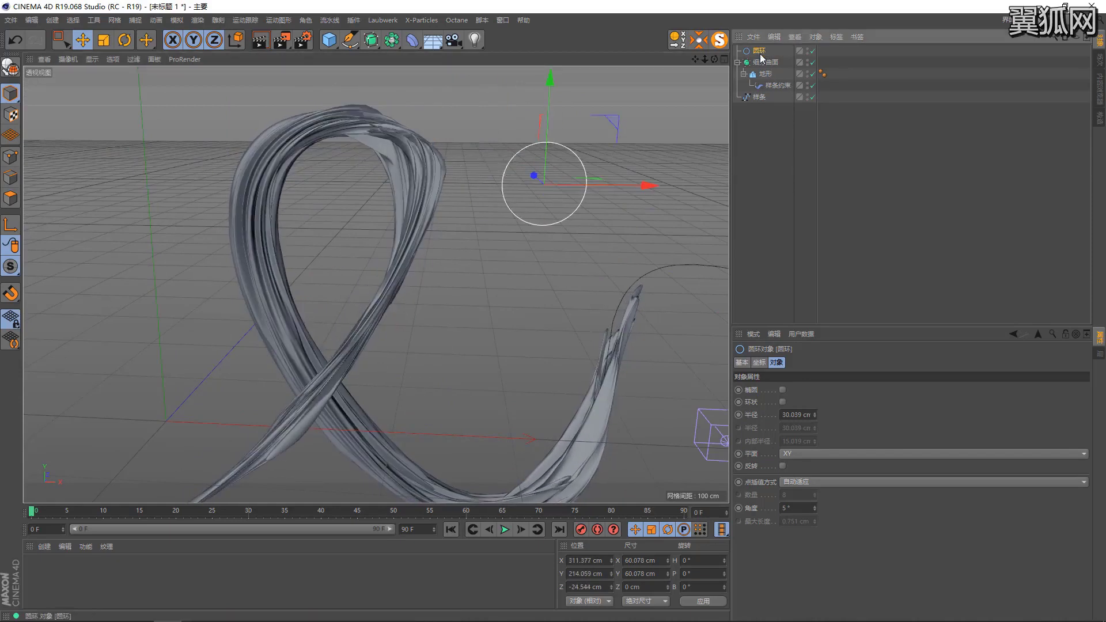
key("Delete")
left_click(775, 74)
mouse_move(440, 240)
left_mouse_down("alt")
mouse_move(501, 230)
mouse_move(474, 220)
mouse_move(507, 237)
left_mouse_up("alt")
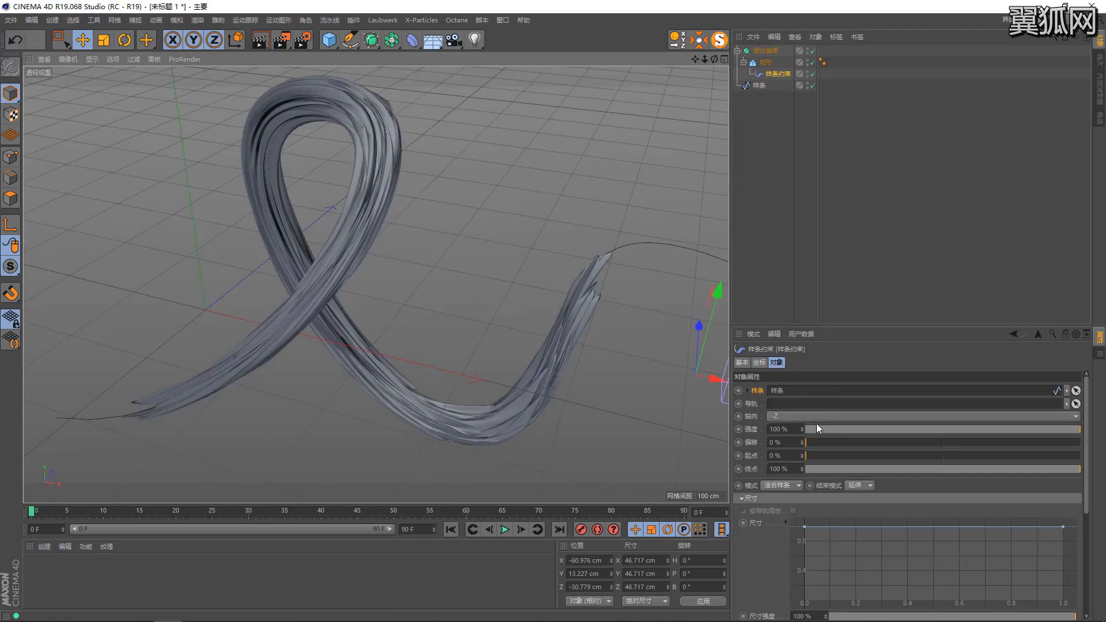
Test other Spline Wrap axes such as -X and +Y, keeping the axis at -Z
left_click(807, 414)
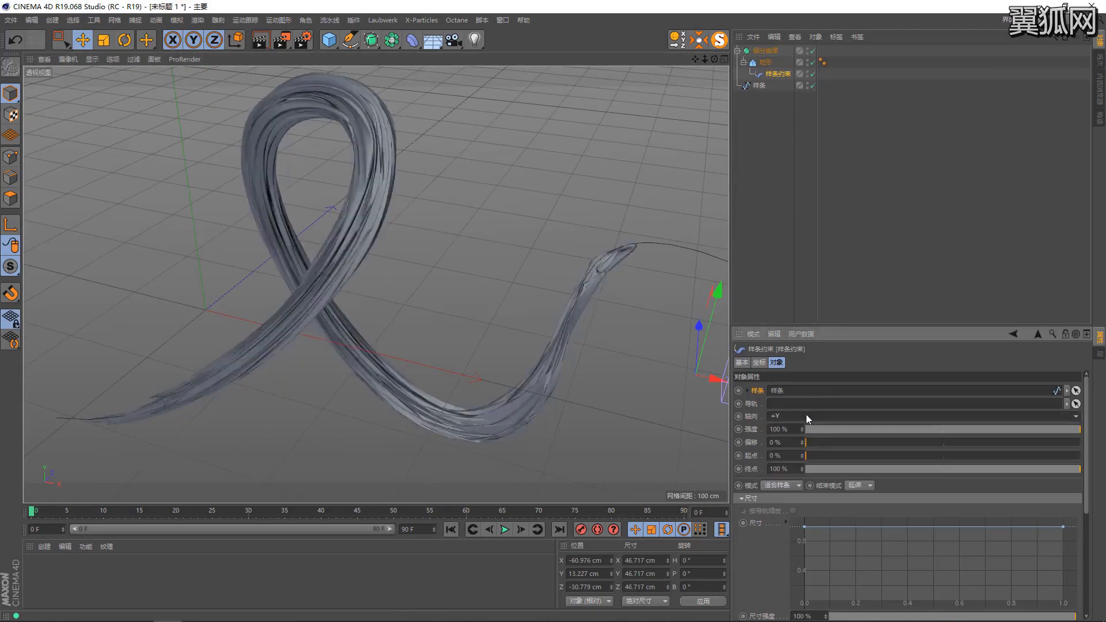
key("ctrl+z")
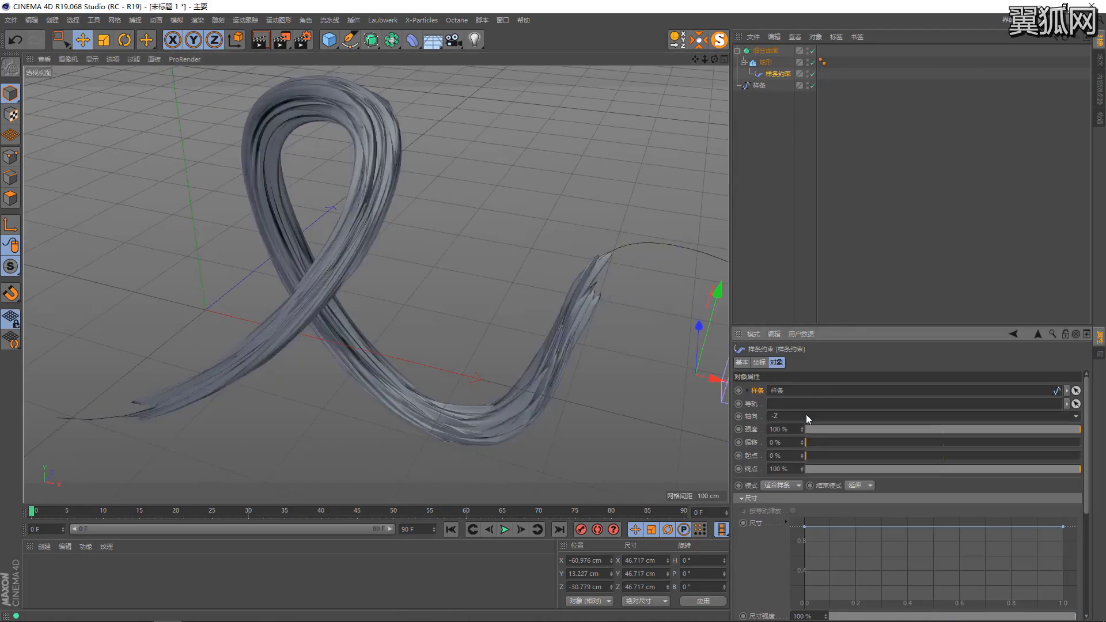
scroll(807, 414, "up", 1)
scroll(806, 414, "up", 1)
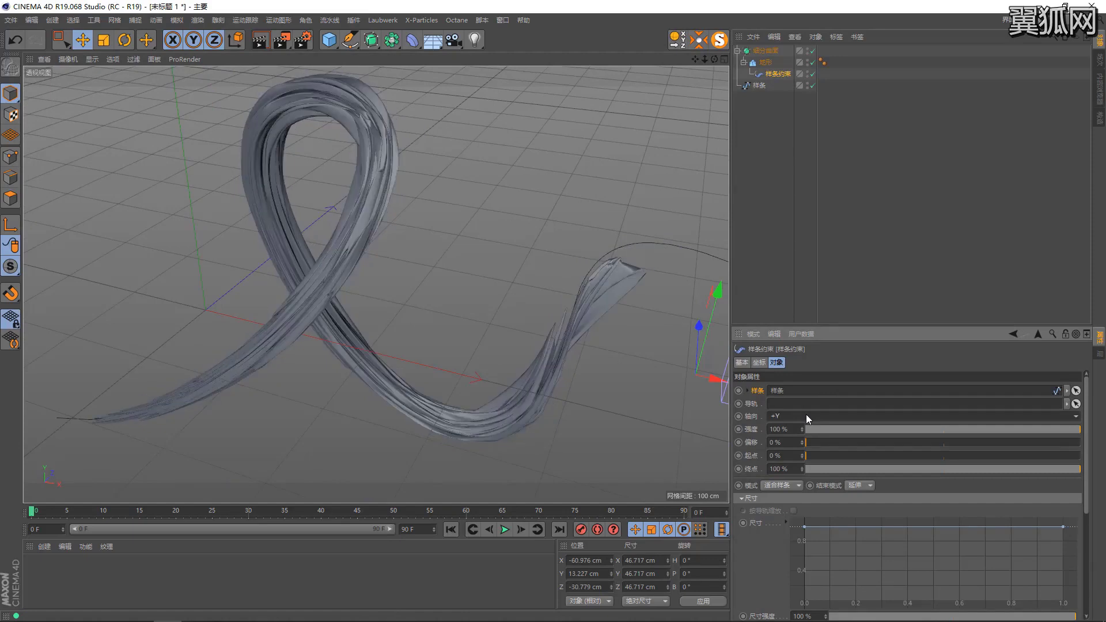
mouse_move(582, 277)
left_mouse_down("alt")
mouse_move(482, 250)
mouse_move(611, 271)
left_mouse_up("alt")
scroll(841, 413, "up", 1)
mouse_move(443, 237)
left_mouse_down("alt")
mouse_move(372, 209)
mouse_move(420, 217)
mouse_move(634, 322)
left_mouse_up("alt")
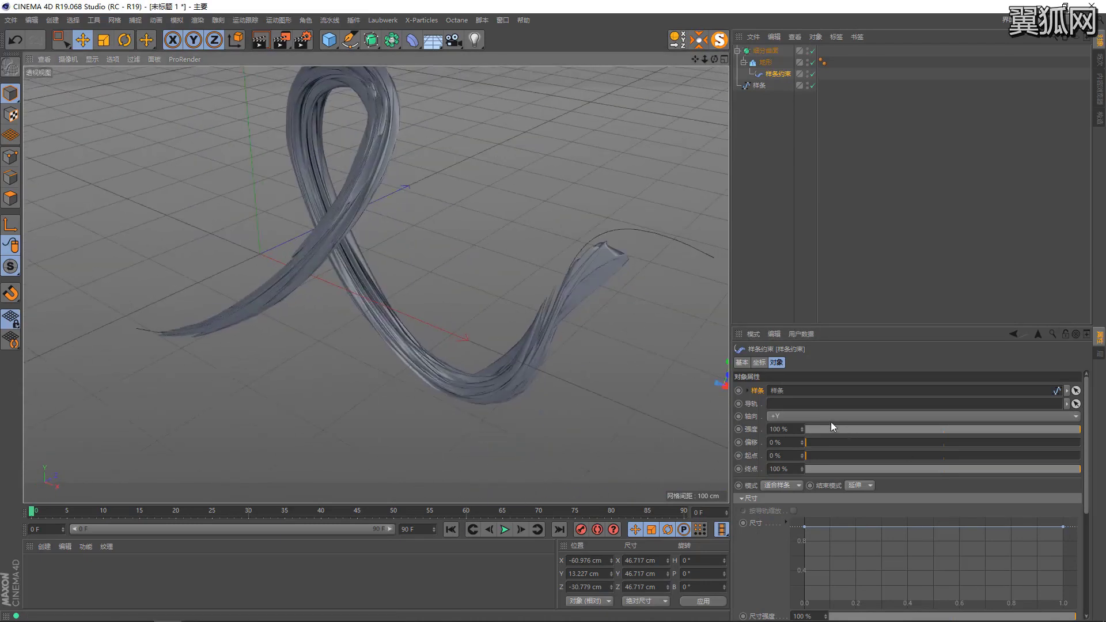
Lower the Spline Wrap strength to about 1%
scroll(830, 421, "down", 3)
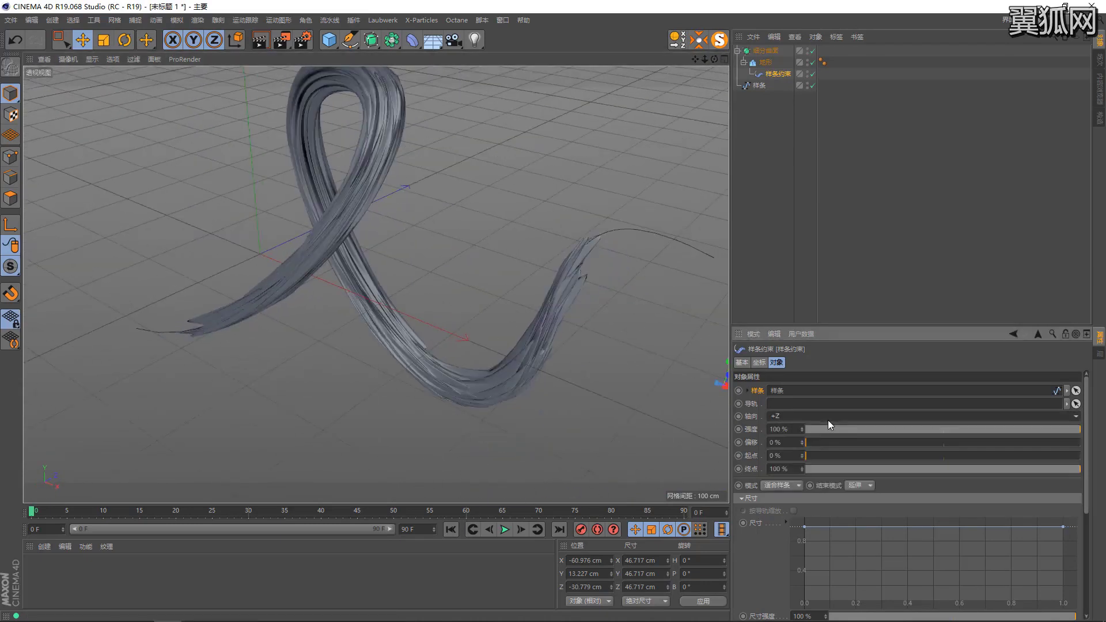
scroll(810, 416, "down", 1)
left_click_drag(427, 296, 513, 272, "alt")
mouse_move(406, 320)
left_mouse_down("alt")
mouse_move(485, 267)
mouse_move(570, 364)
mouse_move(564, 325)
mouse_move(610, 329)
mouse_move(454, 324)
mouse_move(617, 403)
left_mouse_up("alt")
mouse_move(833, 434)
left_mouse_down()
mouse_move(810, 429)
mouse_move(1096, 455)
mouse_move(807, 431)
left_mouse_up()
Bring the wrap strength from 0% back to 100%, then test Offset and reset it to 0%
mouse_move(612, 363)
left_mouse_down("alt")
mouse_move(587, 354)
mouse_move(585, 329)
left_mouse_up("alt")
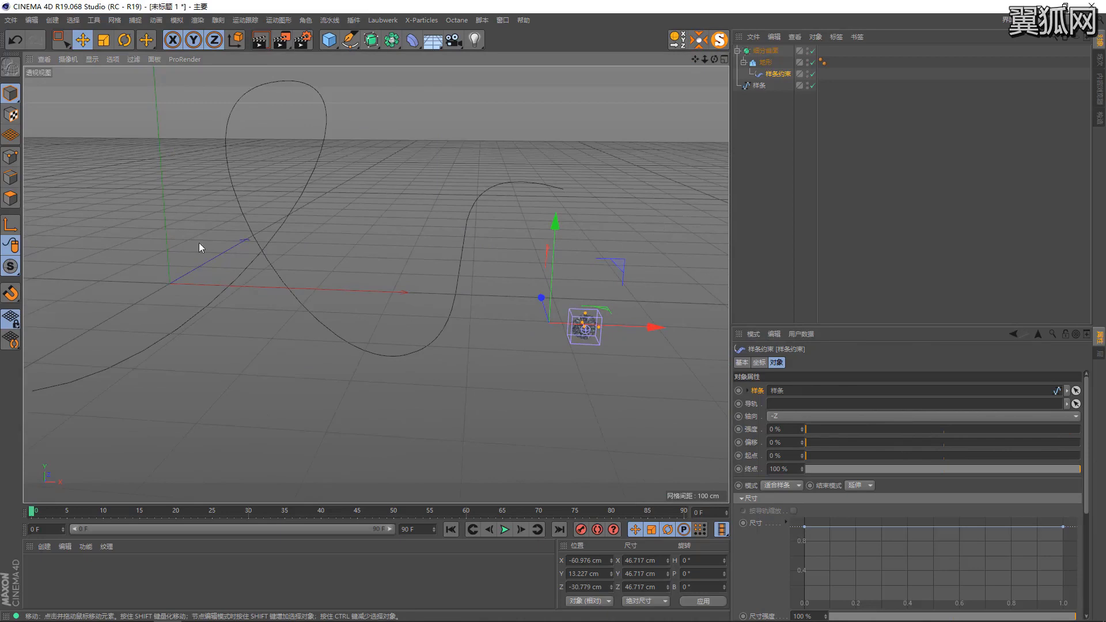
mouse_move(821, 433)
left_mouse_down()
mouse_move(1037, 431)
mouse_move(818, 431)
mouse_move(949, 431)
mouse_move(1046, 537)
mouse_move(794, 509)
mouse_move(1083, 545)
left_mouse_up()
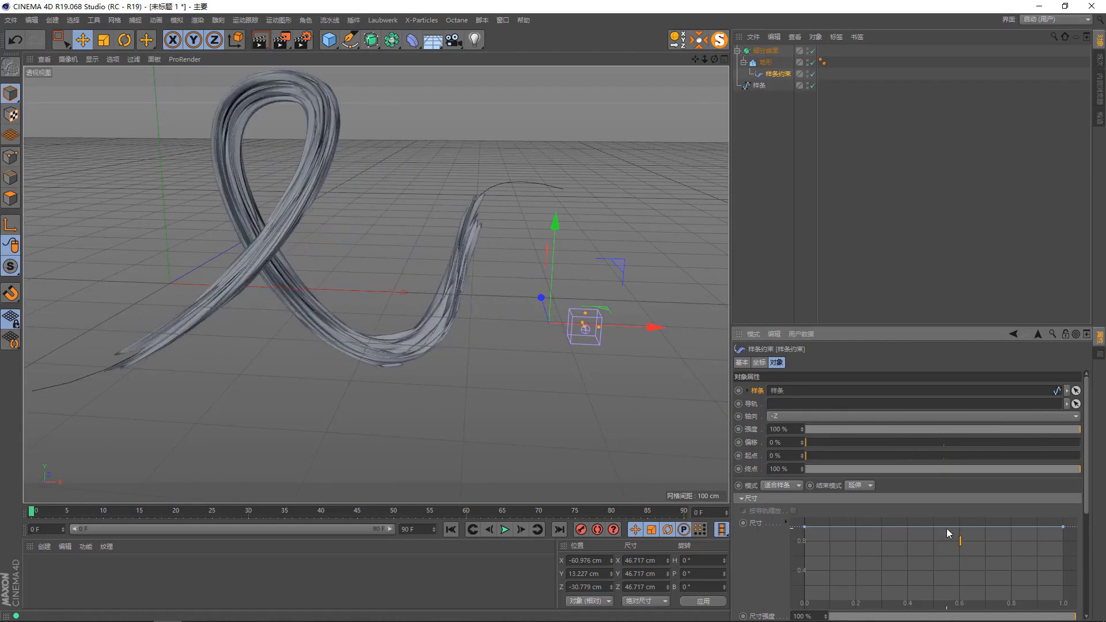
middle_click_drag(230, 267, 427, 285, "alt")
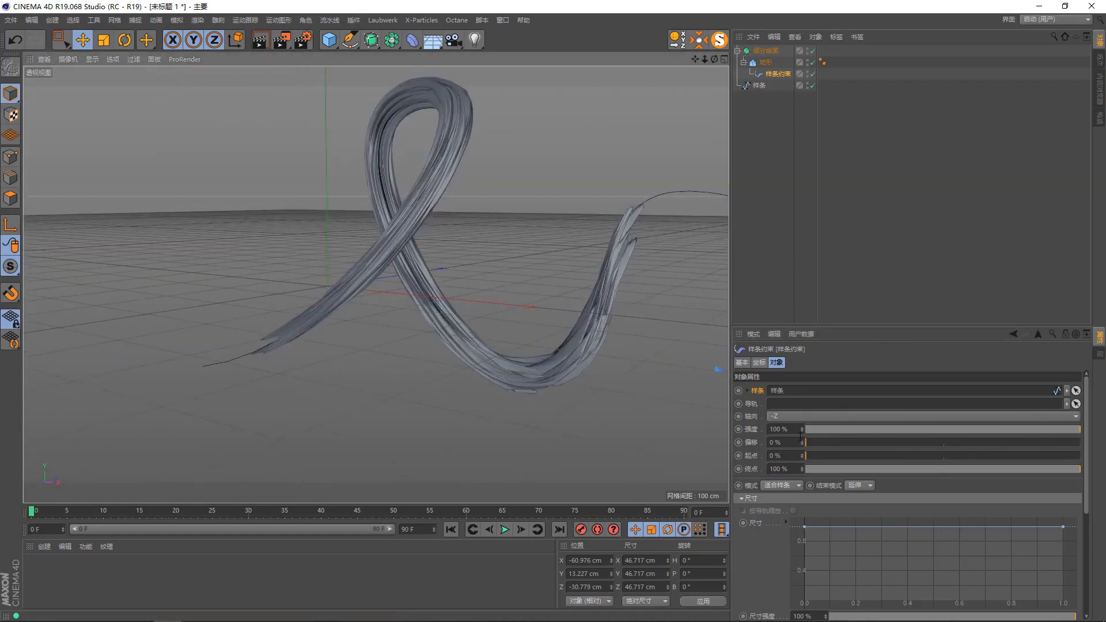
mouse_move(814, 441)
left_mouse_down()
mouse_move(990, 454)
mouse_move(1023, 443)
left_mouse_up()
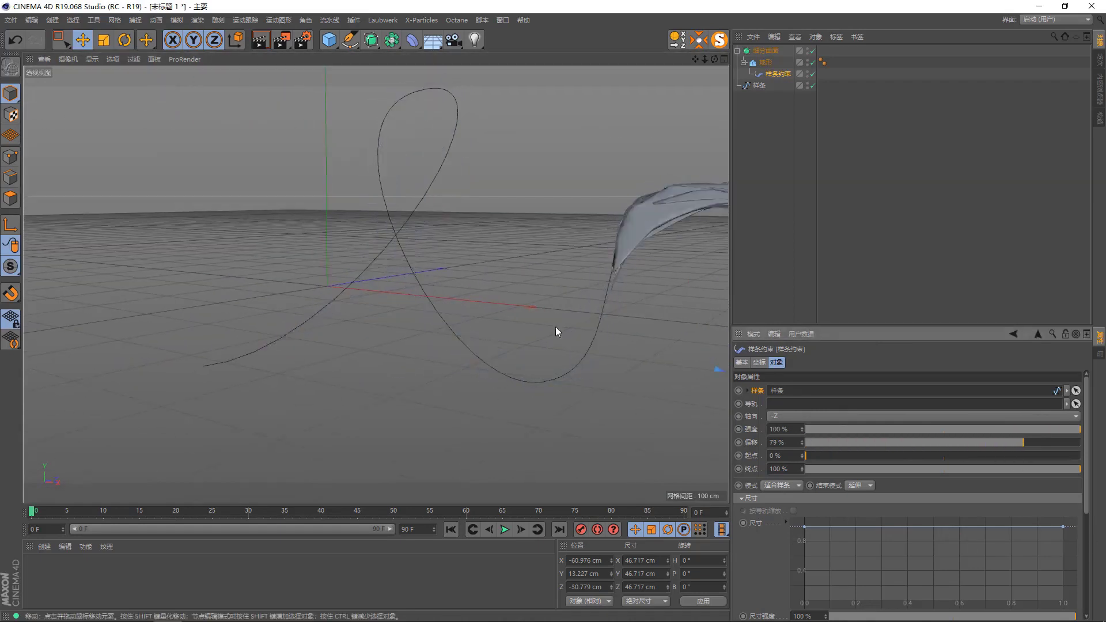
left_click_drag(383, 333, 438, 340, "alt")
mouse_move(851, 441)
left_mouse_down()
mouse_move(802, 444)
mouse_move(1105, 494)
left_mouse_up()
mouse_move(714, 397)
left_mouse_down("alt")
mouse_move(606, 361)
mouse_move(480, 337)
mouse_move(680, 380)
left_mouse_up("alt")
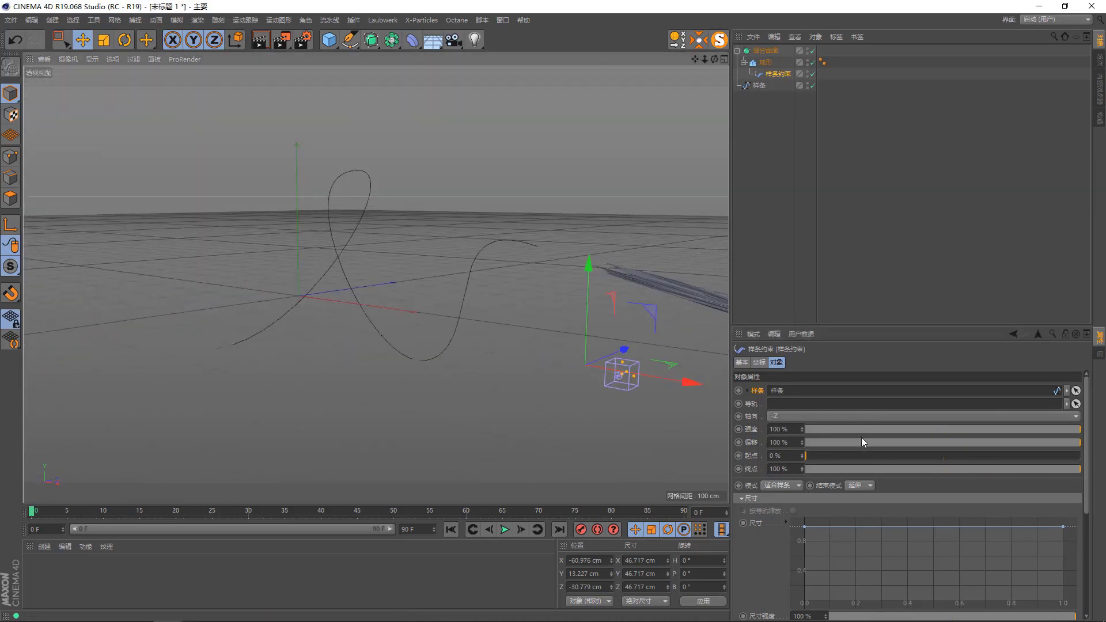
left_click_drag(863, 442, 753, 445)
Trim the ribbon Start down to a small tip, then restore it to 0%
left_click_drag(818, 455, 601, 455)
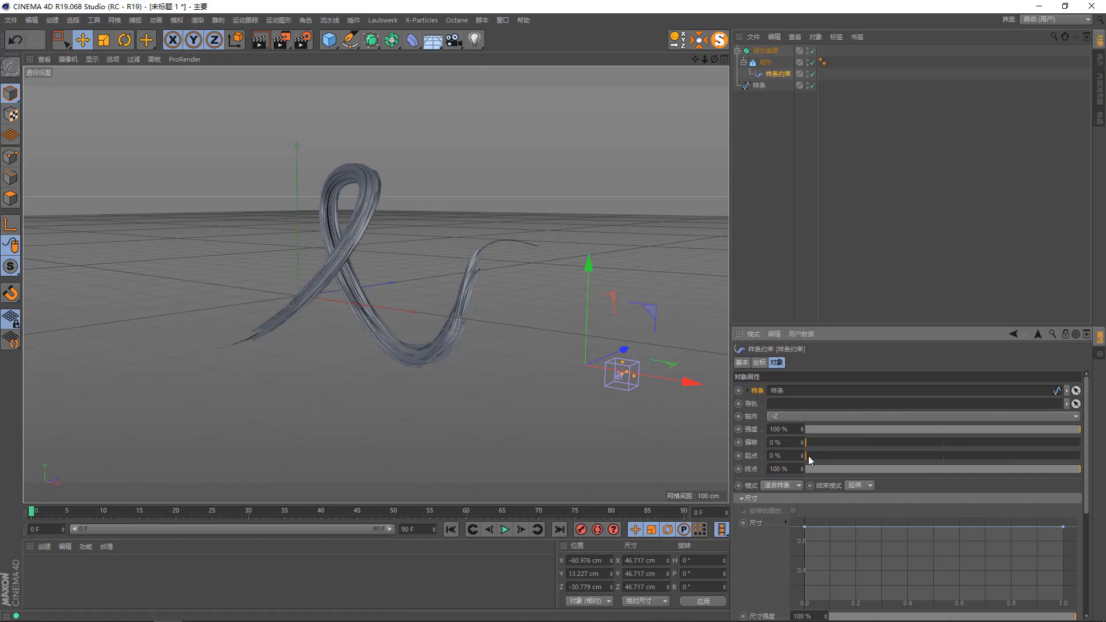
mouse_move(808, 455)
left_mouse_down()
mouse_move(997, 489)
mouse_move(1092, 489)
left_mouse_up()
scroll(551, 298, "up", 2)
scroll(553, 242, "up", 2)
scroll(616, 230, "up", 2)
scroll(617, 230, "up", 1)
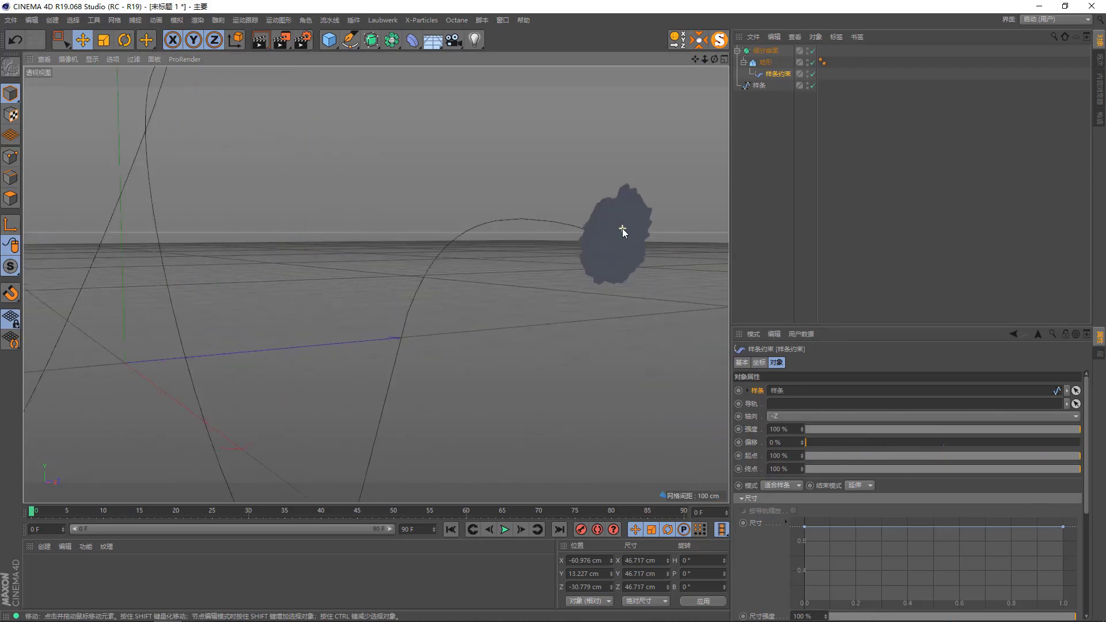
left_click_drag(623, 228, 612, 246, "alt")
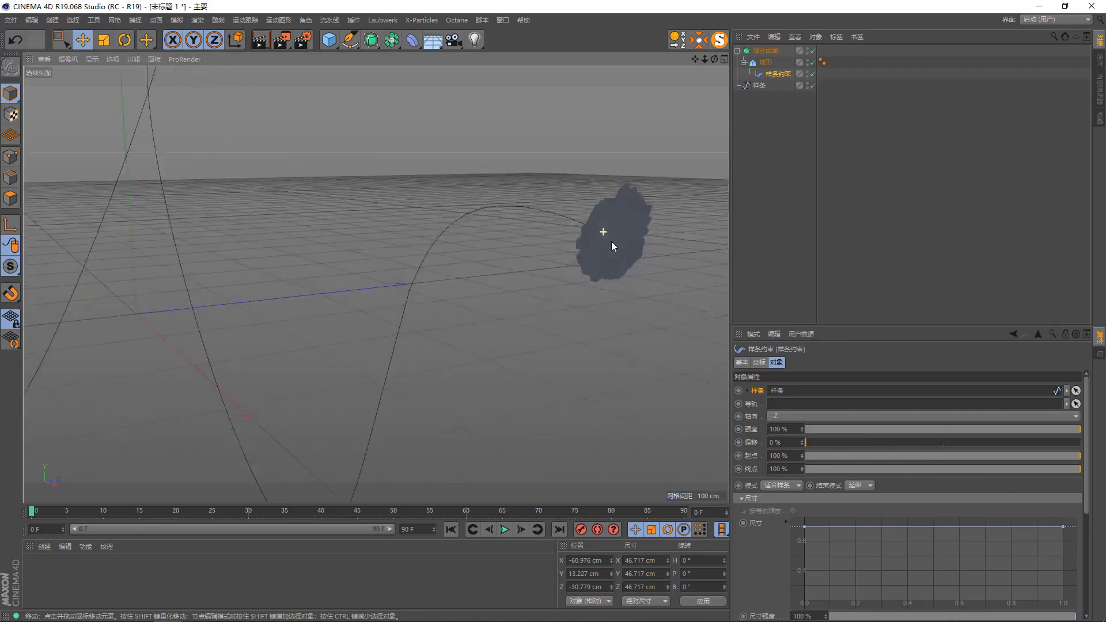
scroll(611, 241, "down", 2)
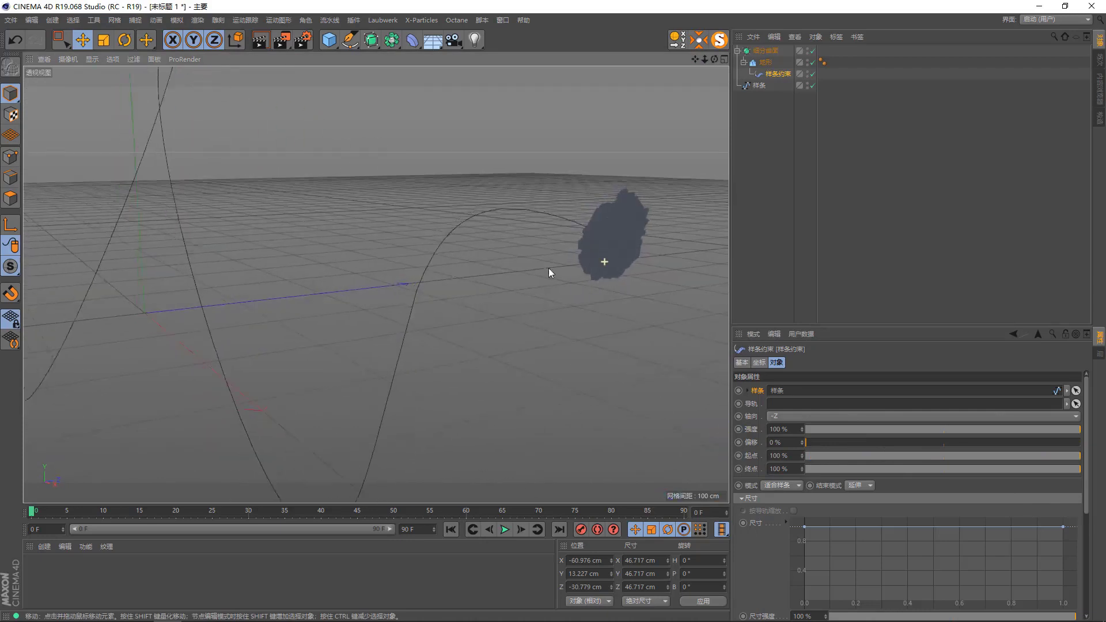
scroll(549, 268, "down", 3)
mouse_move(1055, 456)
left_mouse_down()
mouse_move(791, 457)
mouse_move(1095, 483)
mouse_move(939, 469)
mouse_move(755, 478)
left_mouse_up()
Test End at 0% and 94% and a halfway offset, ending at End 100%, Offset 0%
left_click_drag(448, 301, 517, 268, "alt")
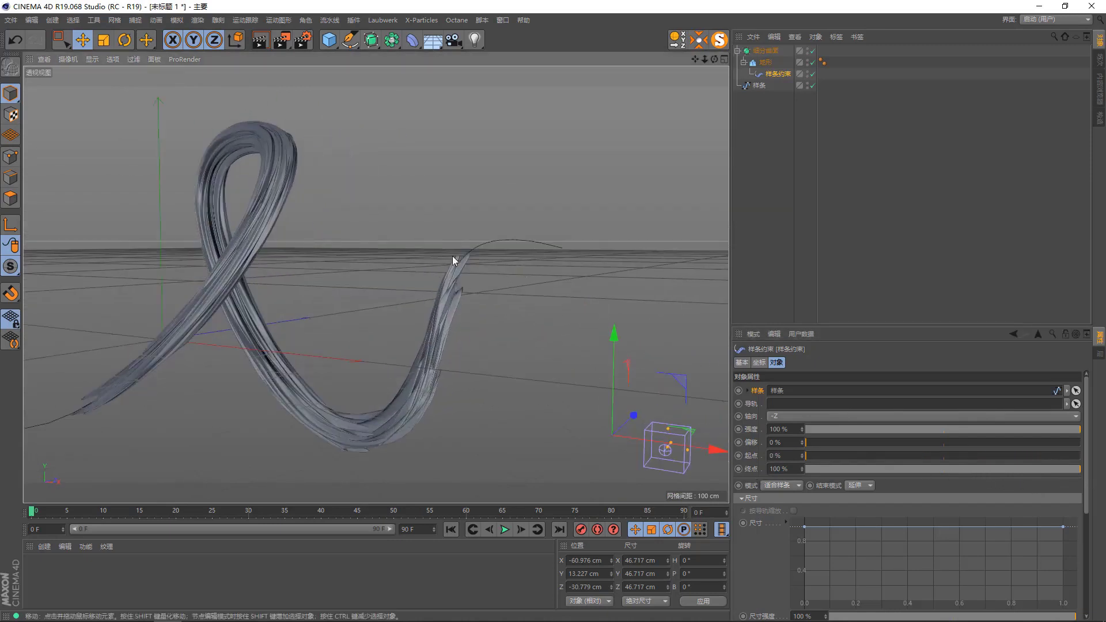
left_click_drag(133, 375, 554, 277, "alt")
left_click_drag(873, 469, 805, 474)
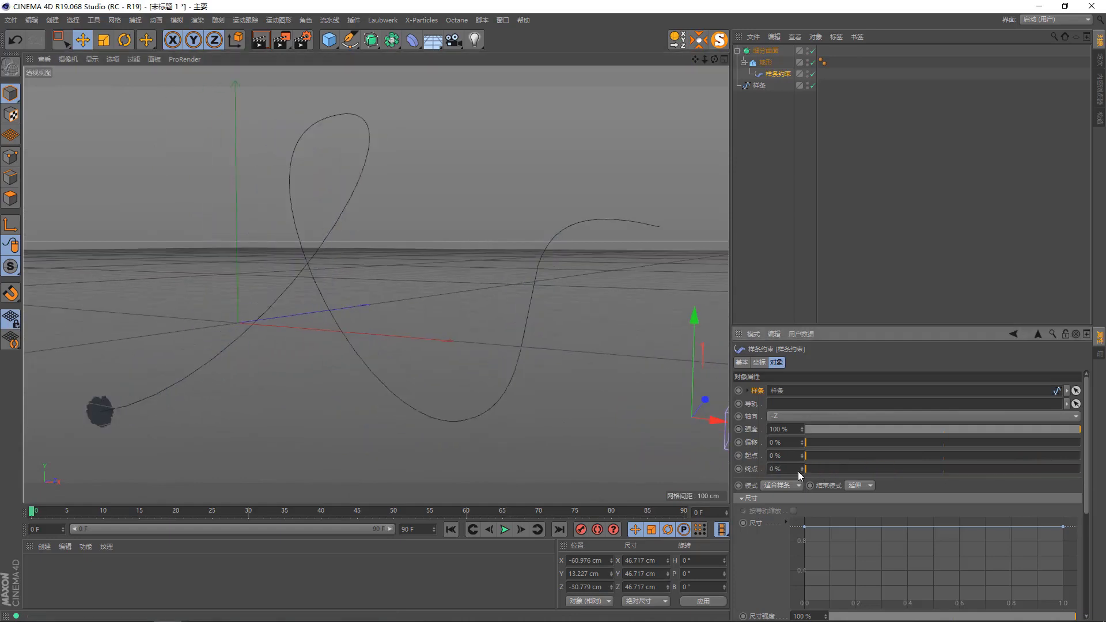
mouse_move(811, 470)
left_mouse_down()
mouse_move(1065, 507)
mouse_move(1092, 527)
left_mouse_up()
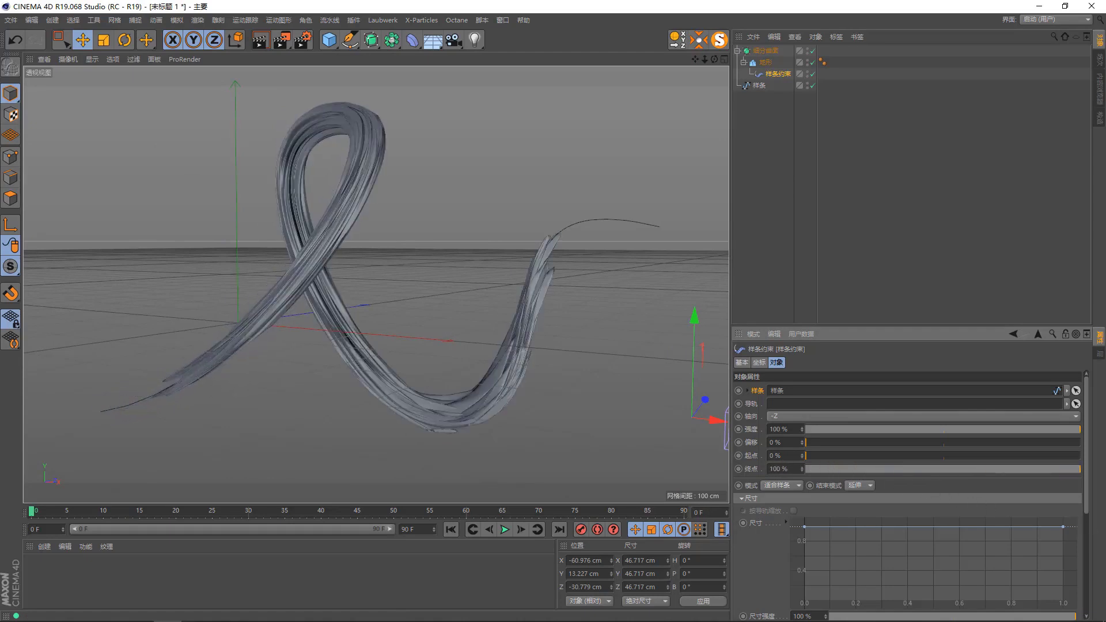
mouse_move(856, 461)
left_mouse_down()
mouse_move(945, 457)
mouse_move(600, 469)
left_mouse_up()
mouse_move(399, 340)
left_mouse_down("alt")
mouse_move(354, 365)
mouse_move(269, 347)
left_mouse_up("alt")
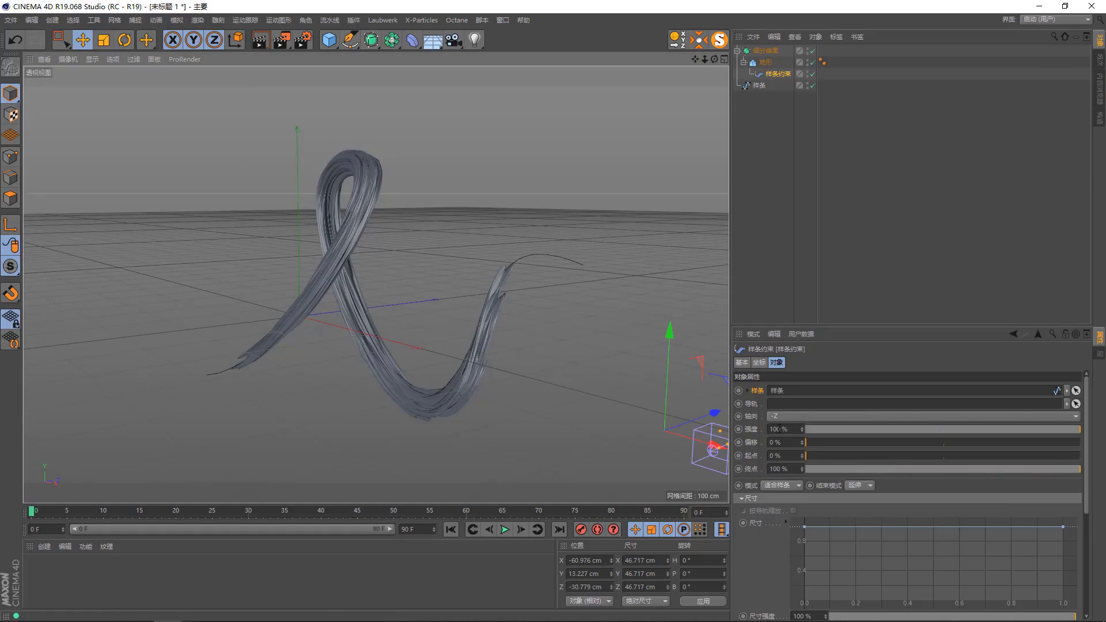
mouse_move(818, 442)
left_mouse_down()
mouse_move(1066, 442)
mouse_move(944, 443)
left_mouse_up()
key("ctrl+z")
mouse_move(465, 409)
left_mouse_down("alt")
mouse_move(452, 321)
mouse_move(451, 339)
left_mouse_up("alt")
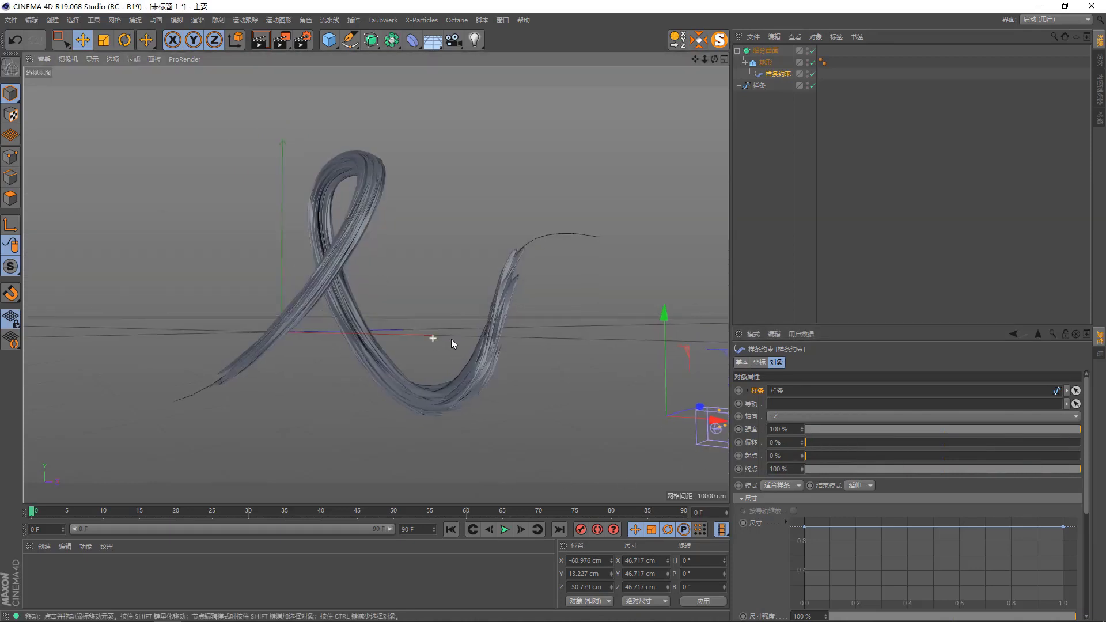
Switch the Spline Wrap mode to 保持长度 (Keep Length) and inspect the collapsed shape
left_click(784, 486)
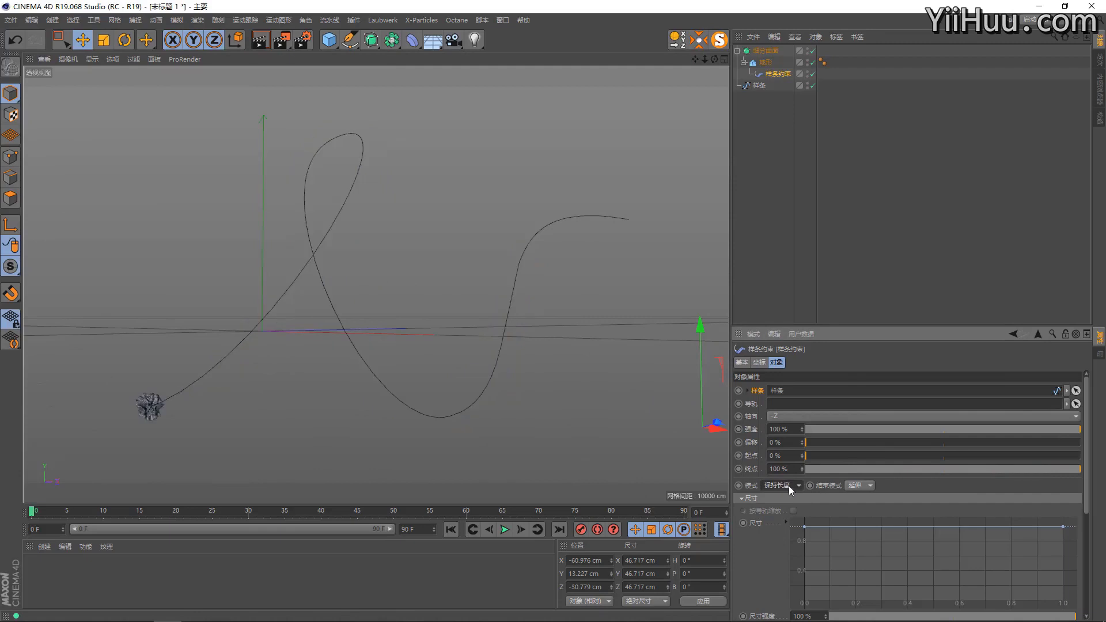
mouse_move(237, 396)
right_mouse_down("alt")
mouse_move(329, 394)
mouse_move(402, 361)
mouse_move(269, 375)
right_mouse_up("alt")
mouse_move(270, 375)
left_mouse_down("alt")
mouse_move(303, 366)
mouse_move(334, 375)
mouse_move(283, 365)
mouse_move(306, 374)
left_mouse_up("alt")
mouse_move(548, 396)
left_mouse_down("alt")
mouse_move(340, 340)
mouse_move(209, 386)
mouse_move(230, 359)
left_mouse_up("alt")
middle_click_drag(231, 364, 163, 420, "alt")
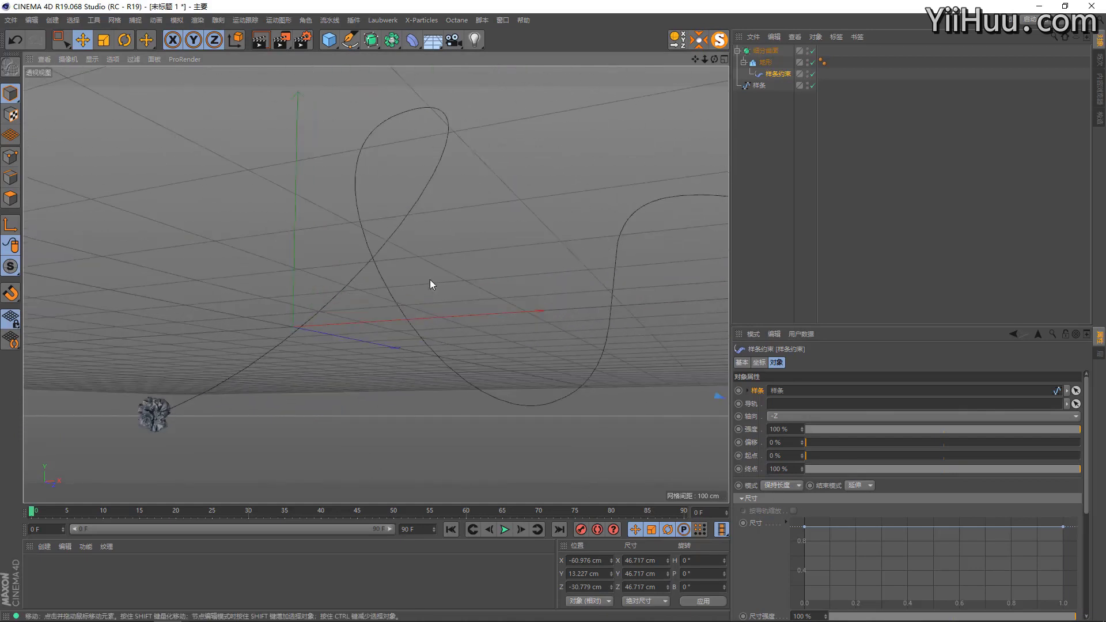
left_click_drag(439, 285, 285, 334, "alt")
Set the wrap mode back to 适合样条 (Fit Spline) so the ribbon follows the spline
left_click(789, 485)
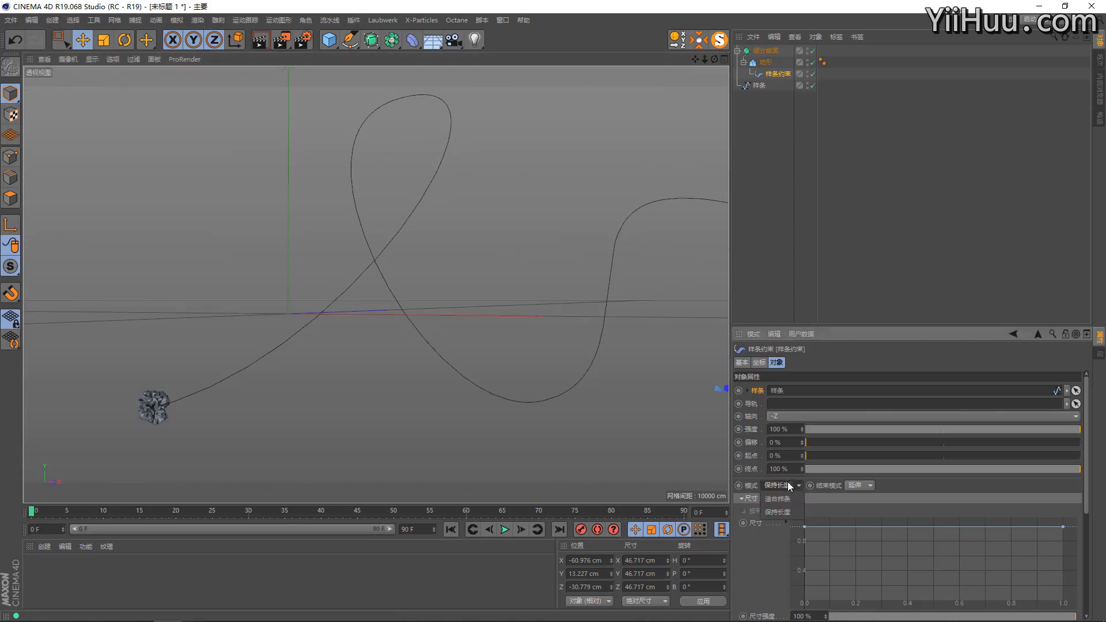
left_click(789, 500)
mouse_move(692, 438)
left_mouse_down("alt")
mouse_move(454, 284)
mouse_move(333, 308)
left_mouse_up("alt")
mouse_move(525, 284)
left_mouse_down("alt")
mouse_move(495, 301)
mouse_move(507, 334)
left_mouse_up("alt")
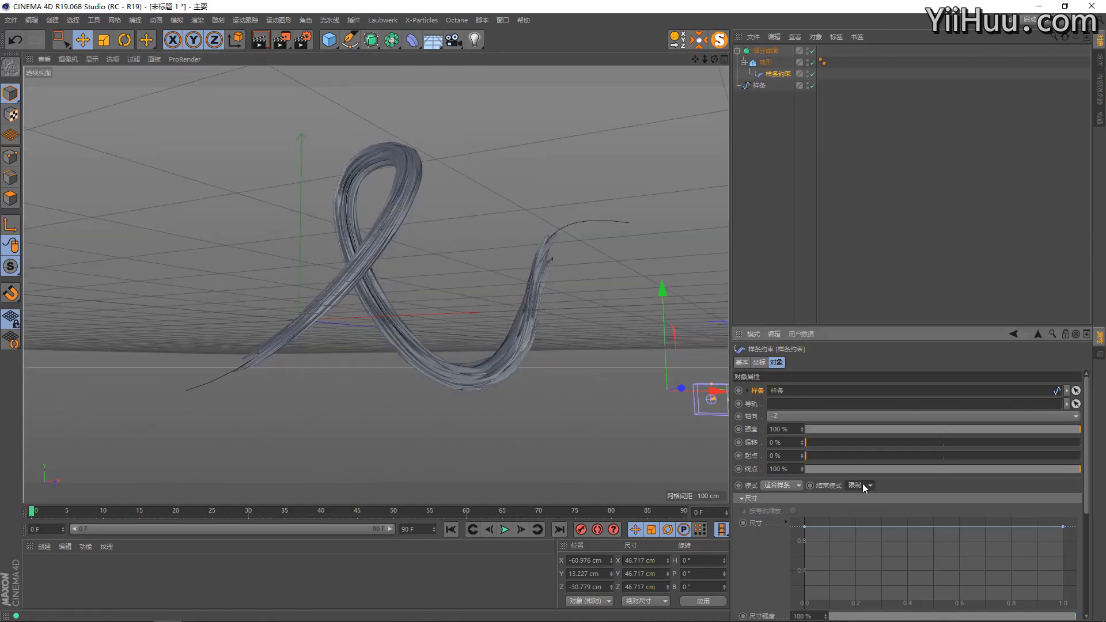
Nudge the Offset and End values to test them, then return Offset to 0%
mouse_move(812, 439)
left_mouse_down()
mouse_move(834, 439)
mouse_move(815, 444)
mouse_move(840, 455)
mouse_move(784, 467)
left_mouse_up()
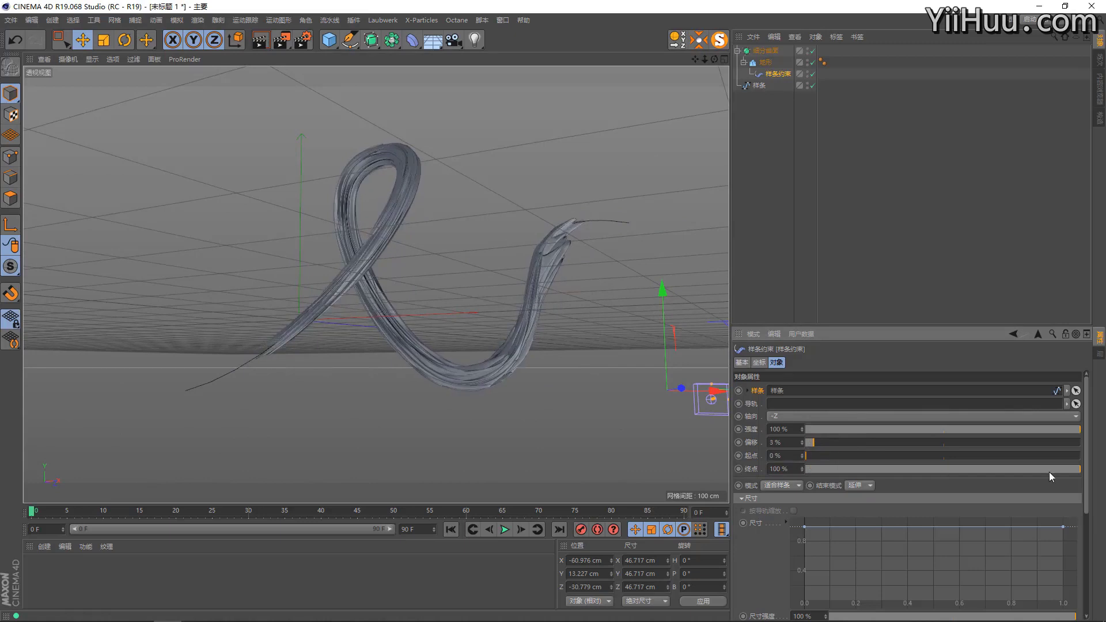
left_click_drag(1054, 469, 1081, 469)
left_click_drag(814, 443, 805, 443)
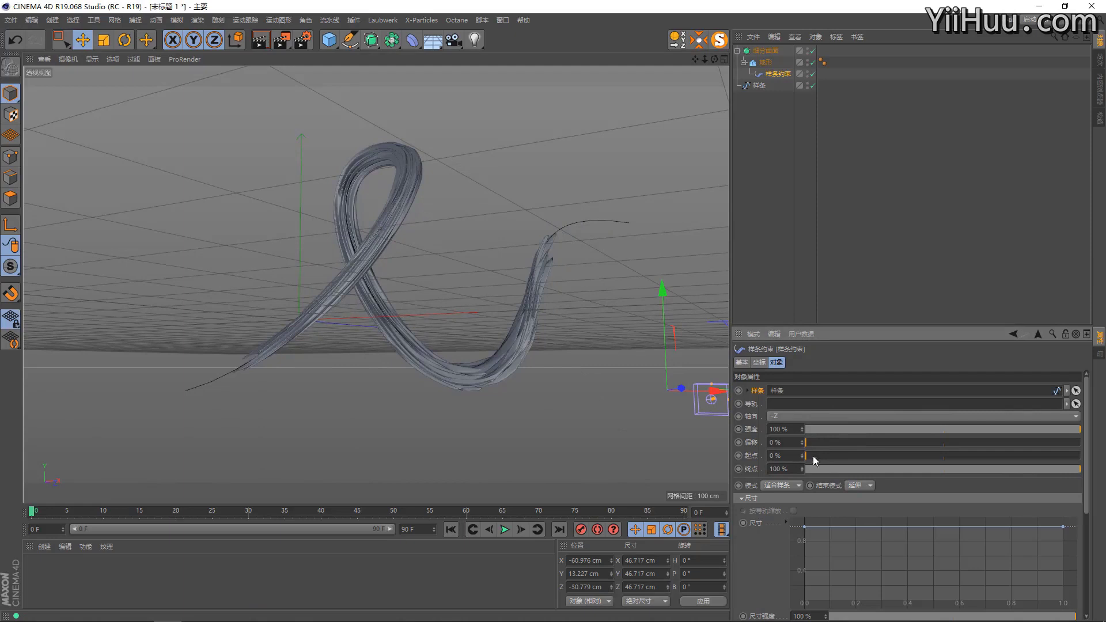
Raise the Spline Wrap strength to 166% and view the stretched sweep's loop
left_click_drag(804, 429, 843, 429)
left_click_drag(528, 319, 402, 317, "alt")
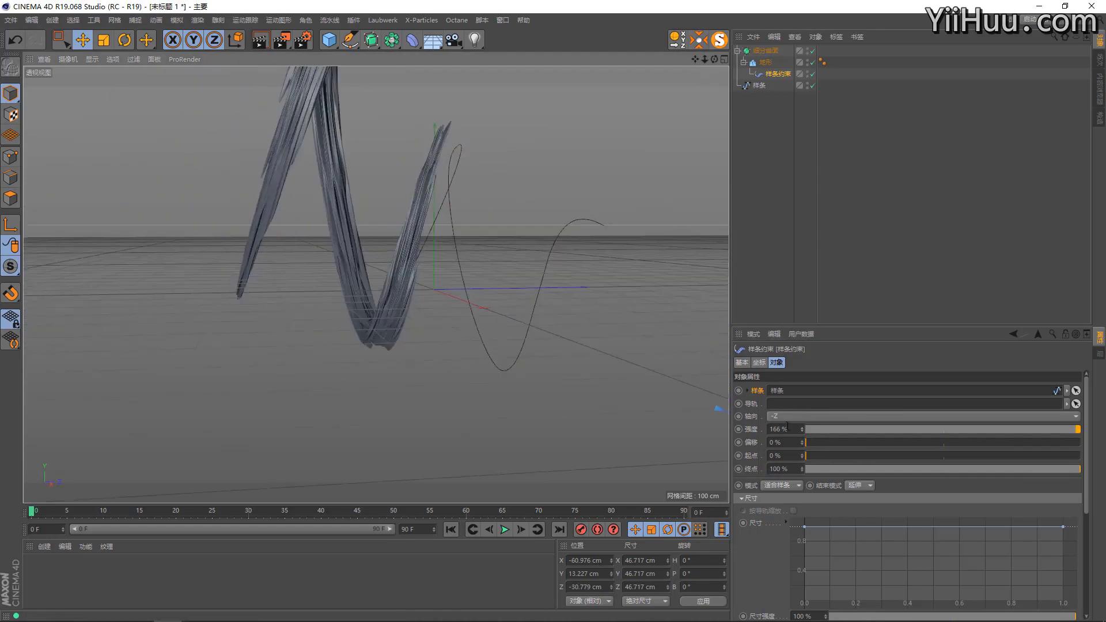
scroll(749, 507, "down", 2)
scroll(769, 474, "down", 2)
scroll(768, 474, "down", 2)
left_click_drag(528, 344, 620, 390, "alt")
Try lowering, pinching and tapering the sweep's size curve, undoing each change
mouse_move(805, 411)
left_mouse_down()
mouse_move(808, 459)
mouse_move(853, 448)
left_mouse_up()
key("ctrl+z")
scroll(496, 303, "up", 2)
left_click_drag(401, 233, 380, 149, "alt")
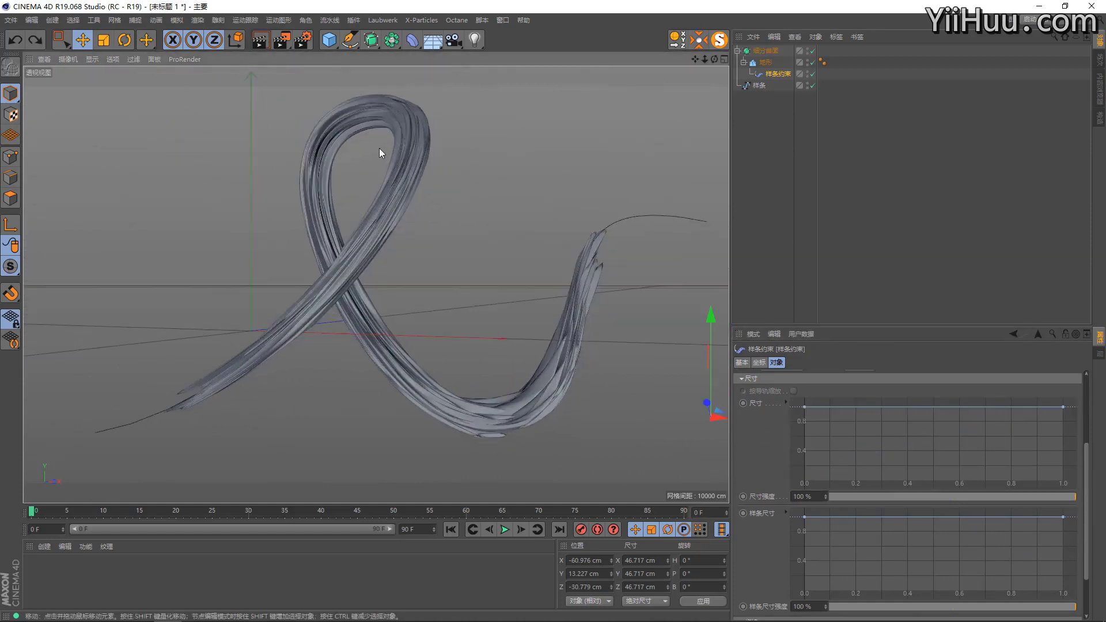
left_click_drag(852, 407, 857, 483, "ctrl")
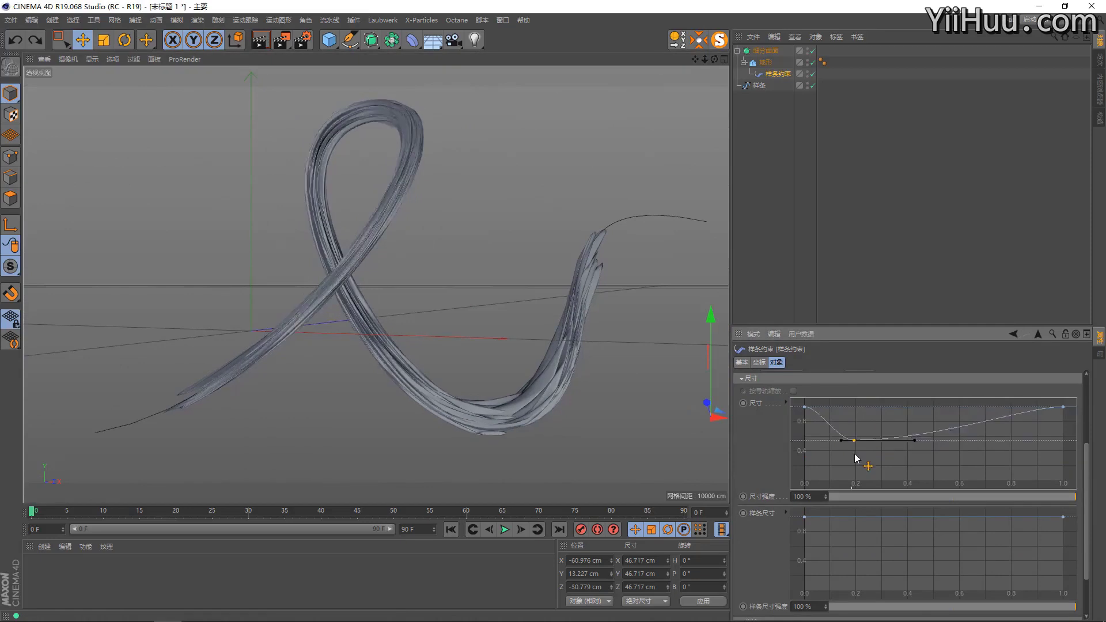
key("ctrl+z")
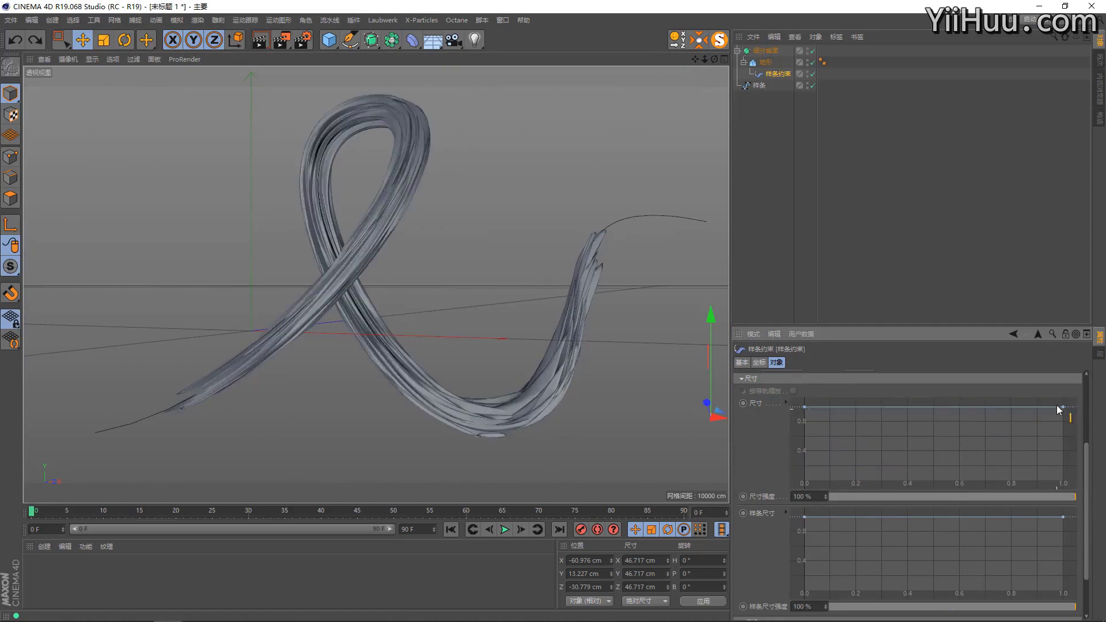
left_click_drag(1064, 407, 1063, 481)
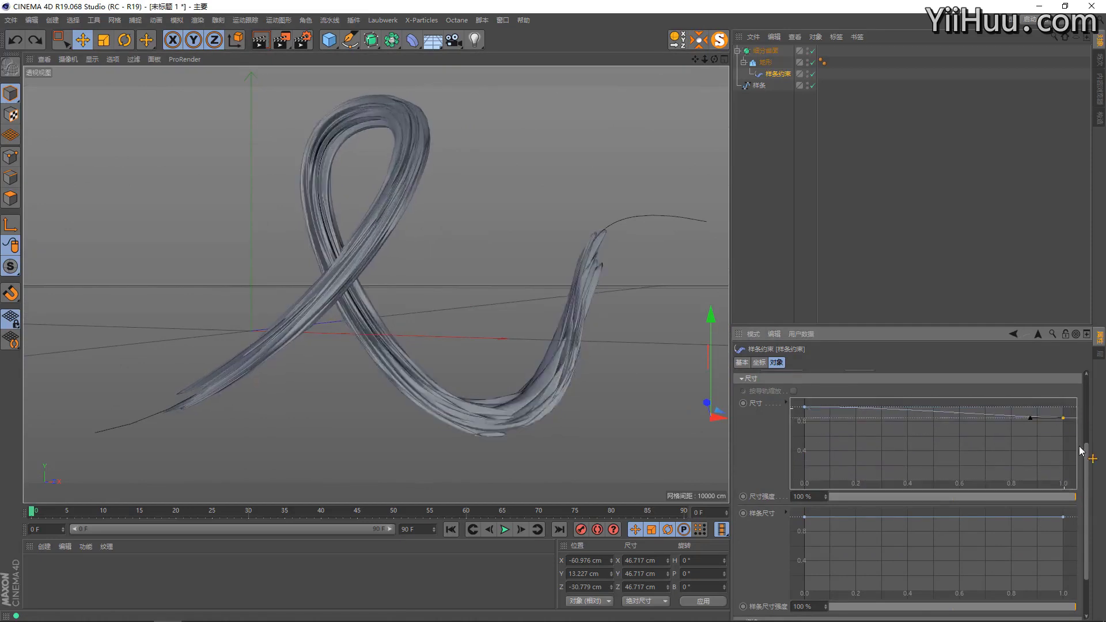
key("ctrl+z")
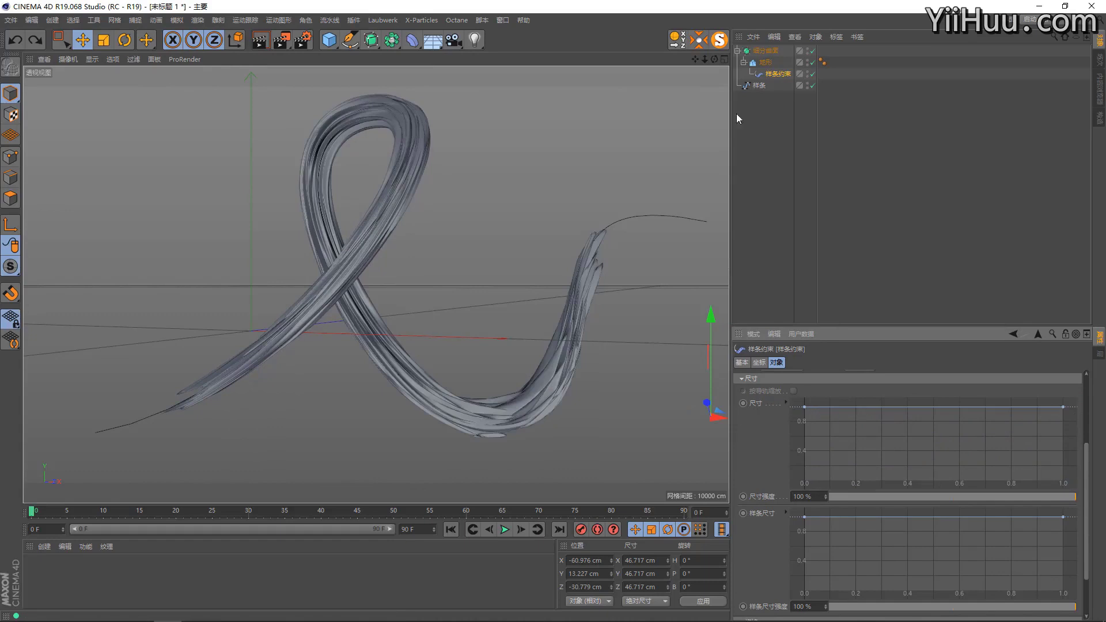
Select the Landscape and scale it up to about 131.741 cm
left_click(596, 232)
key("o")
key("t")
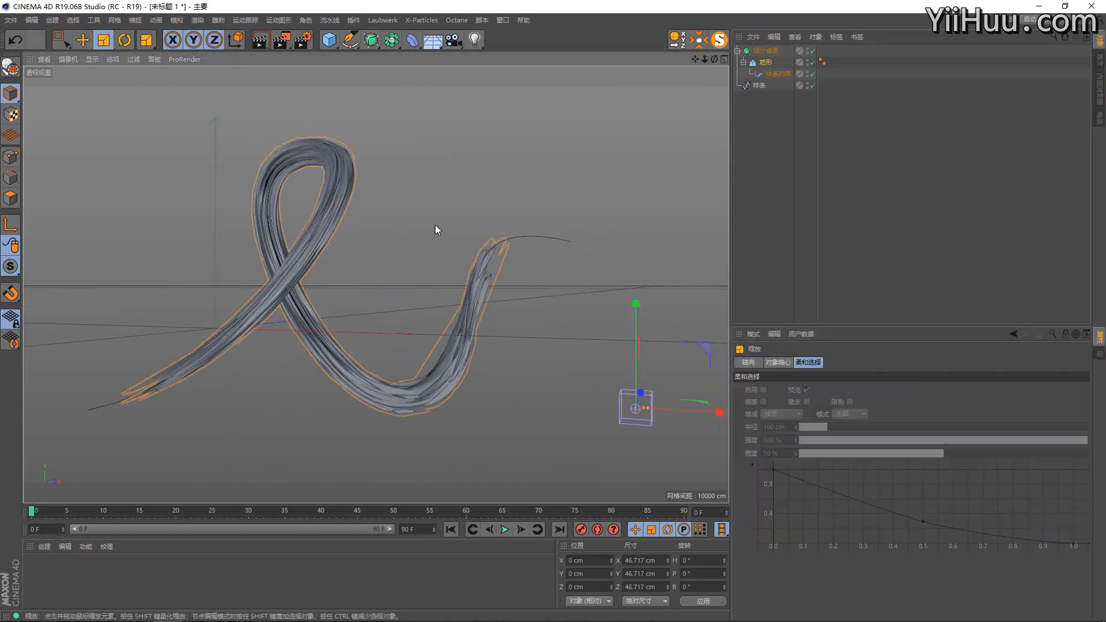
left_click_drag(479, 212, 469, 198)
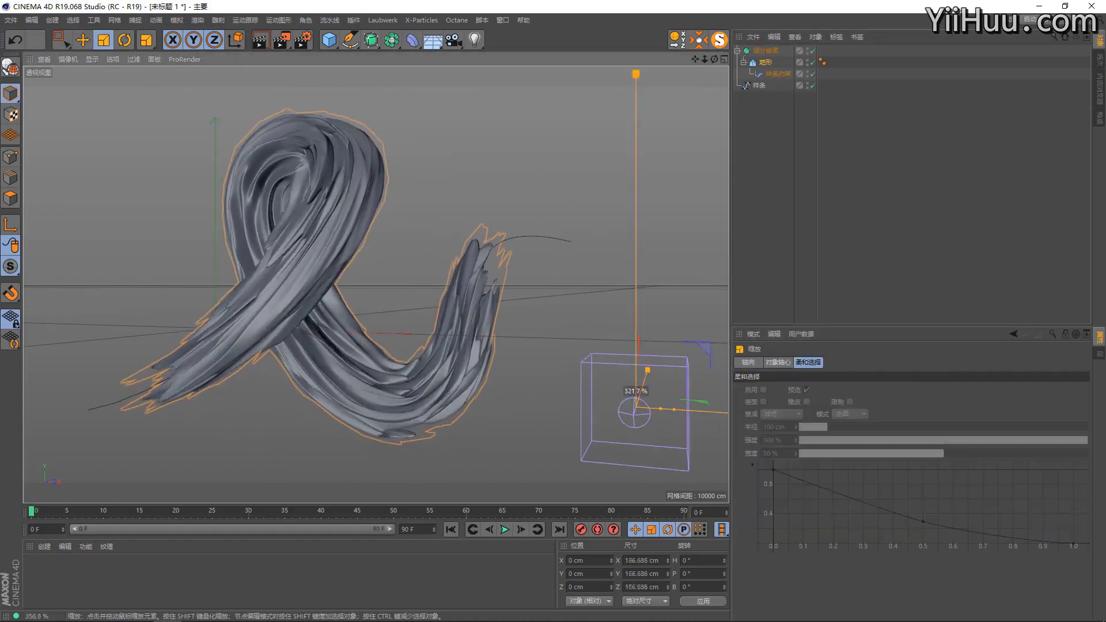
Test a taper on the Spline Wrap size curve, then undo it to keep it flat
left_click(775, 75)
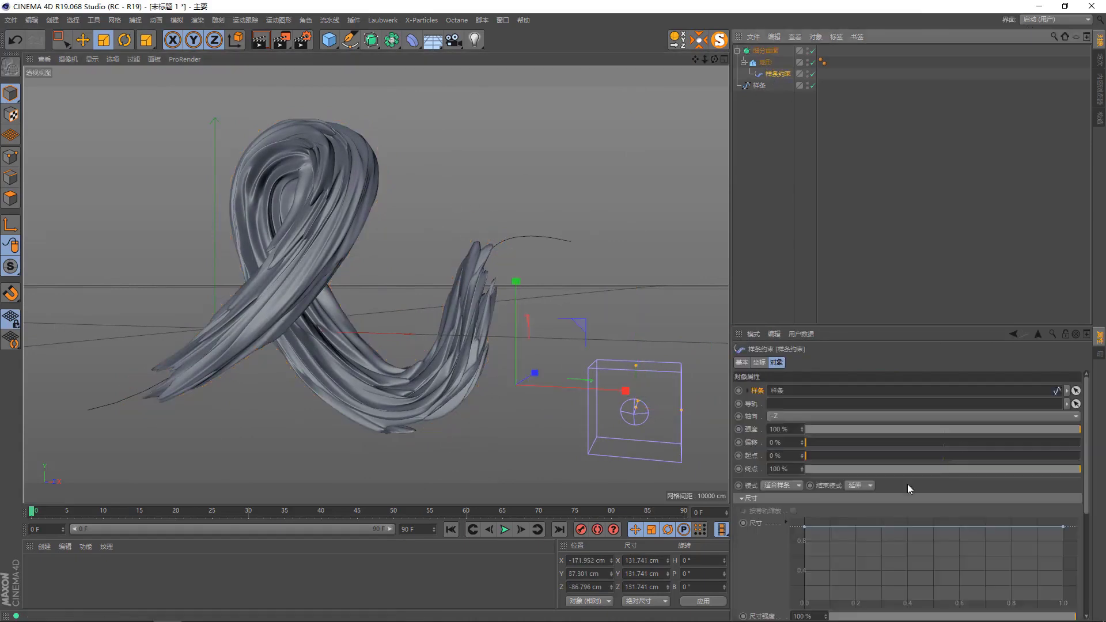
left_click_drag(1064, 526, 1044, 620)
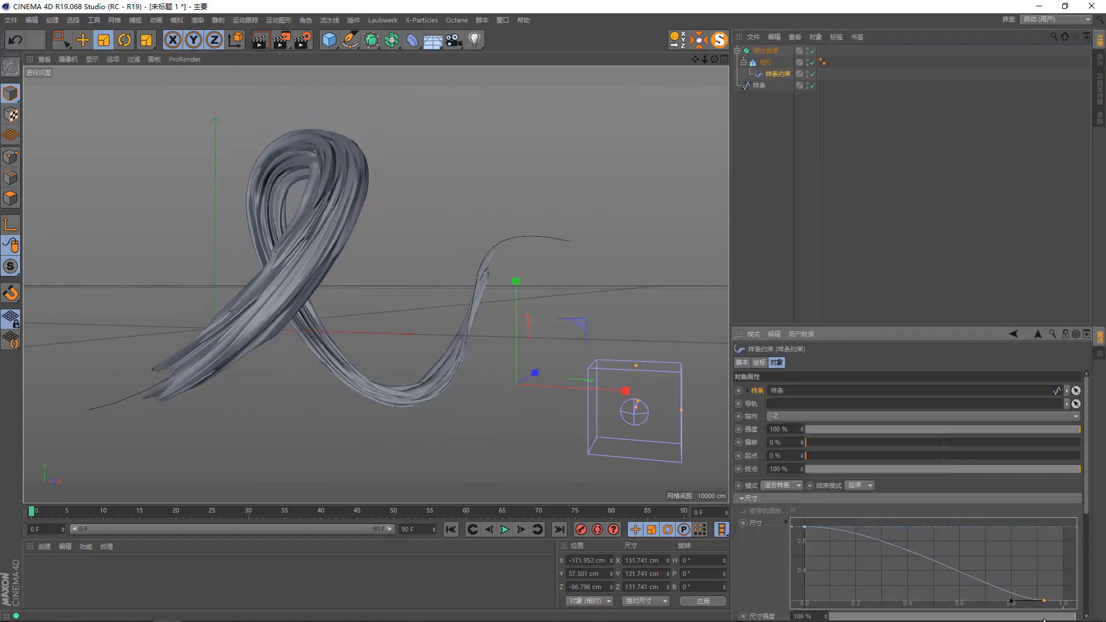
left_click_drag(912, 552, 898, 572, "ctrl")
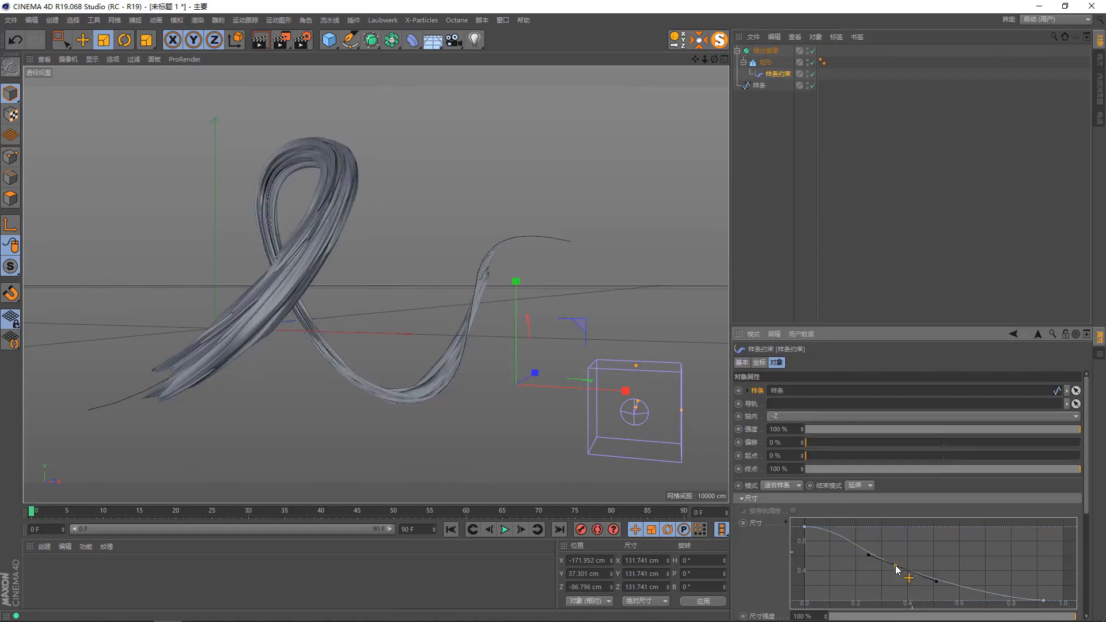
key("ctrl+z")
key("ctrl+z")
key("ctrl+z")
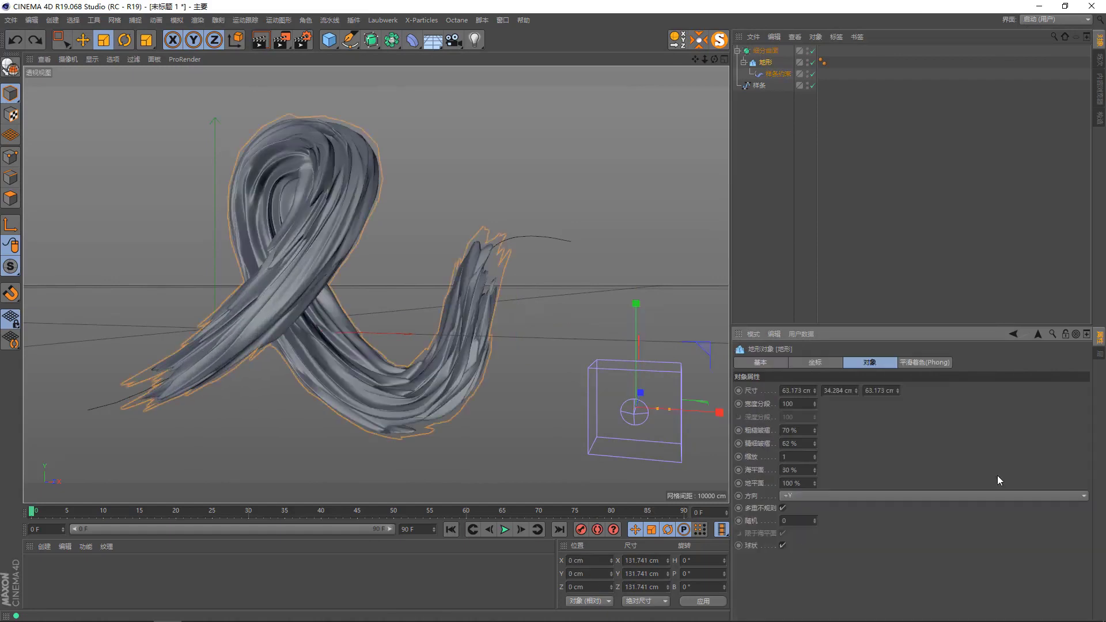
left_click(778, 74)
left_click_drag(501, 199, 553, 219, "alt")
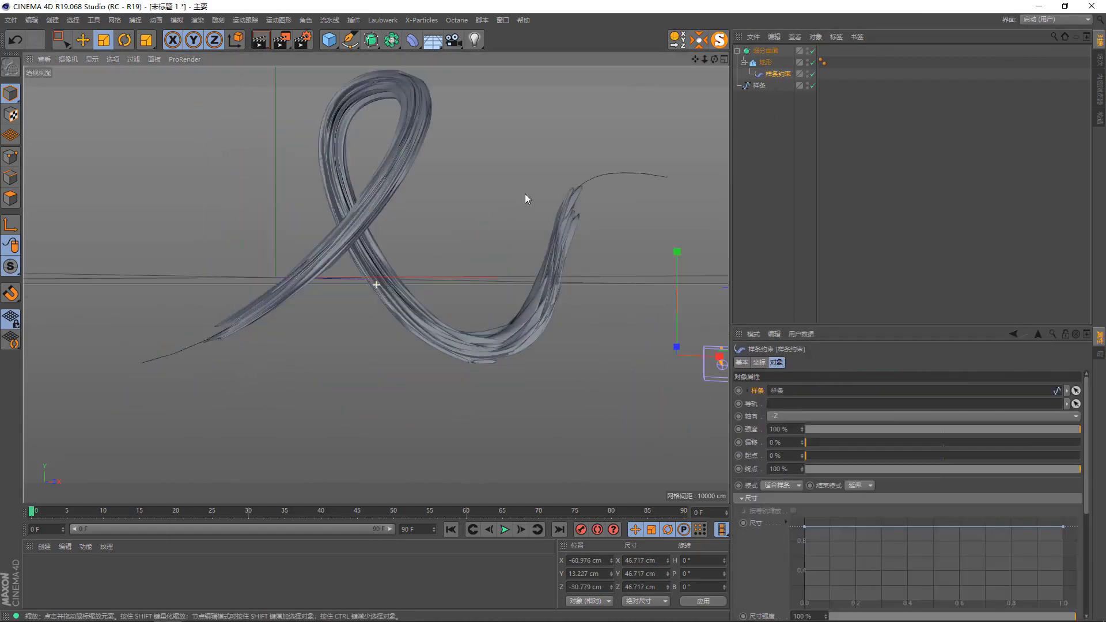
left_click_drag(1086, 478, 1088, 593)
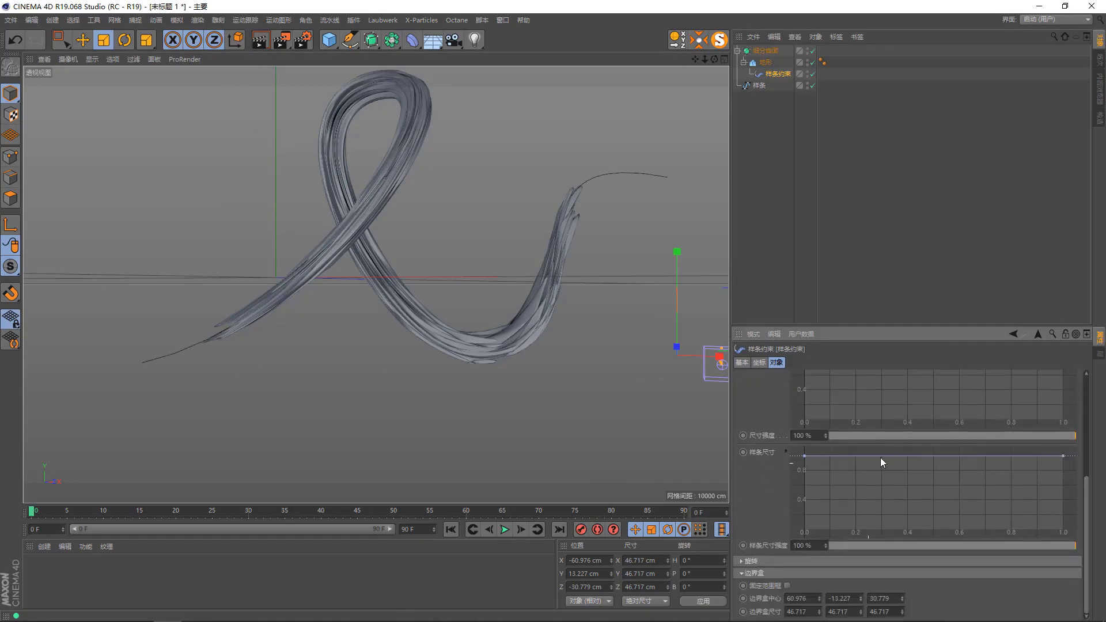
scroll(1091, 510, "up", 3)
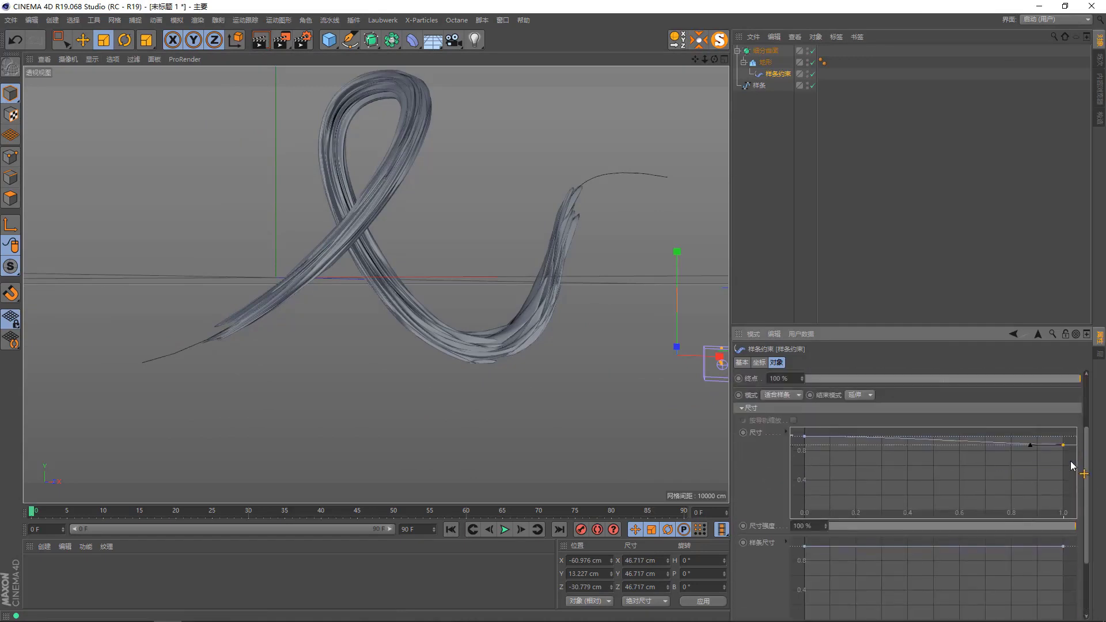
left_click_drag(1063, 436, 1064, 494)
mouse_move(1015, 524)
left_mouse_down()
mouse_move(867, 528)
mouse_move(1078, 527)
mouse_move(783, 531)
mouse_move(1077, 527)
mouse_move(858, 534)
mouse_move(1078, 527)
mouse_move(1085, 438)
left_mouse_up()
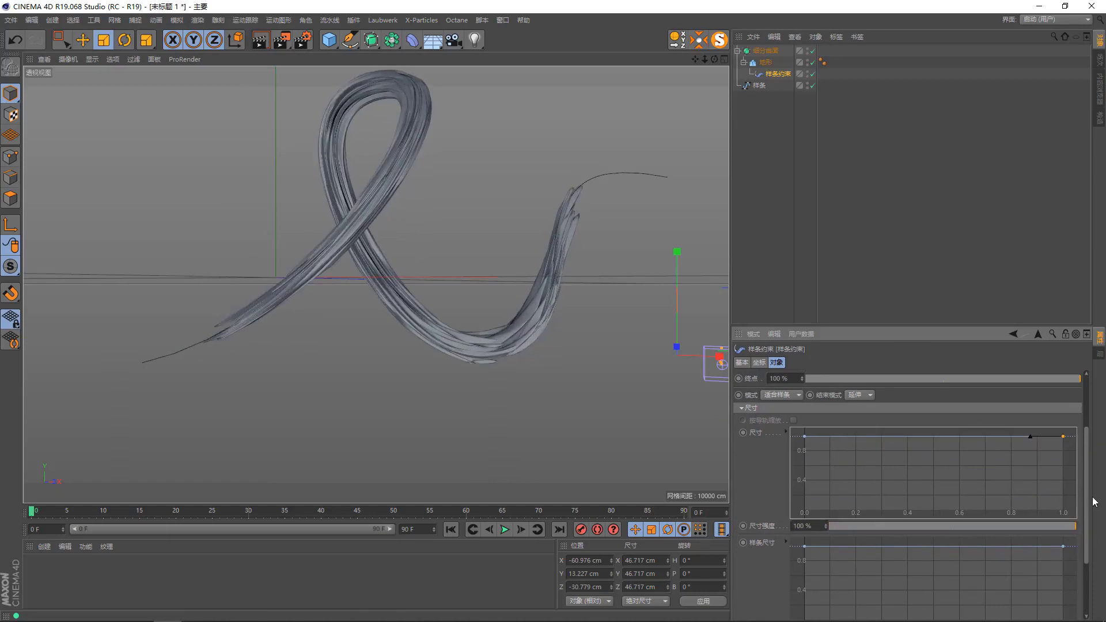
mouse_move(1090, 519)
left_mouse_down()
mouse_move(1094, 468)
mouse_move(1095, 542)
left_mouse_up()
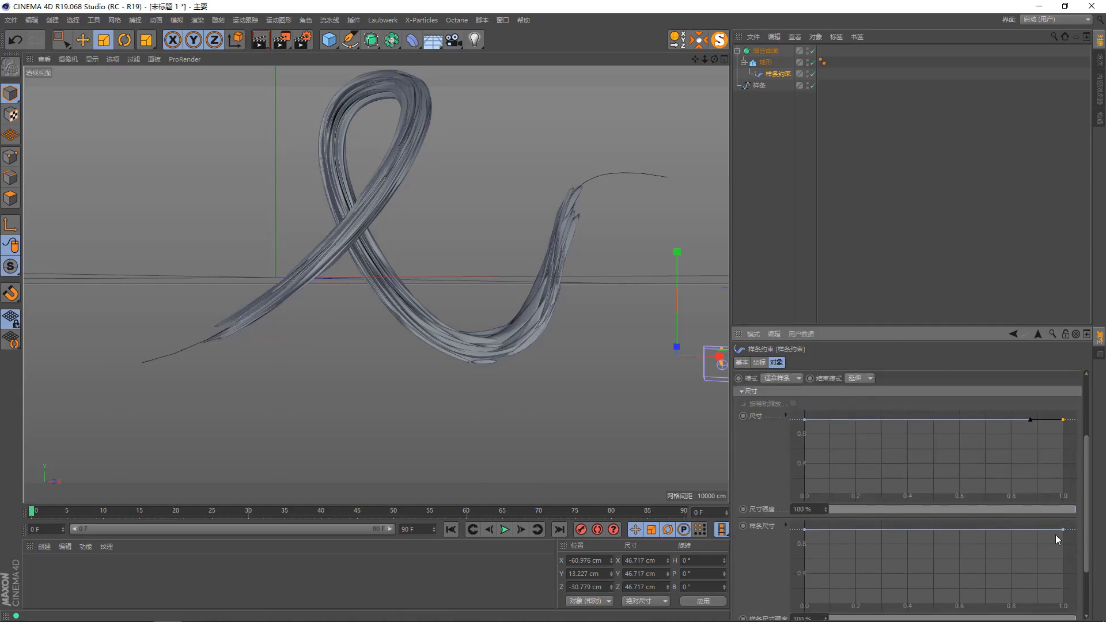
left_click_drag(500, 296, 483, 303, "alt")
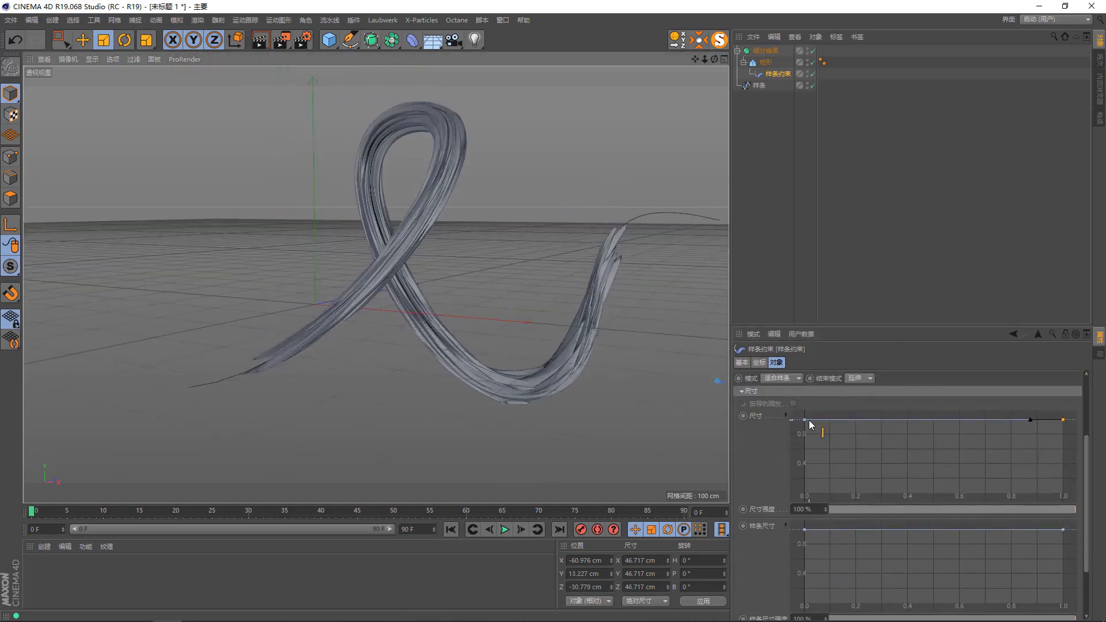
left_click_drag(805, 425, 806, 419)
left_click_drag(805, 530, 805, 530)
mouse_move(662, 392)
left_mouse_down("alt")
mouse_move(551, 355)
mouse_move(434, 240)
mouse_move(379, 271)
left_mouse_up("alt")
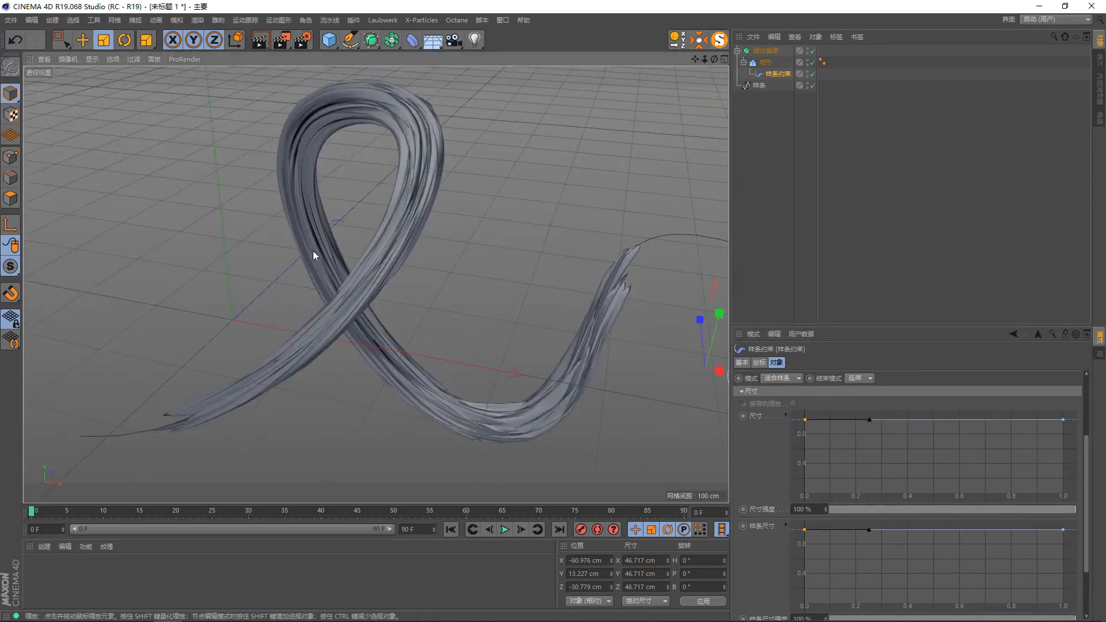
mouse_move(430, 328)
left_mouse_down("alt")
mouse_move(410, 280)
mouse_move(482, 233)
mouse_move(479, 270)
mouse_move(416, 320)
mouse_move(209, 380)
left_mouse_up("alt")
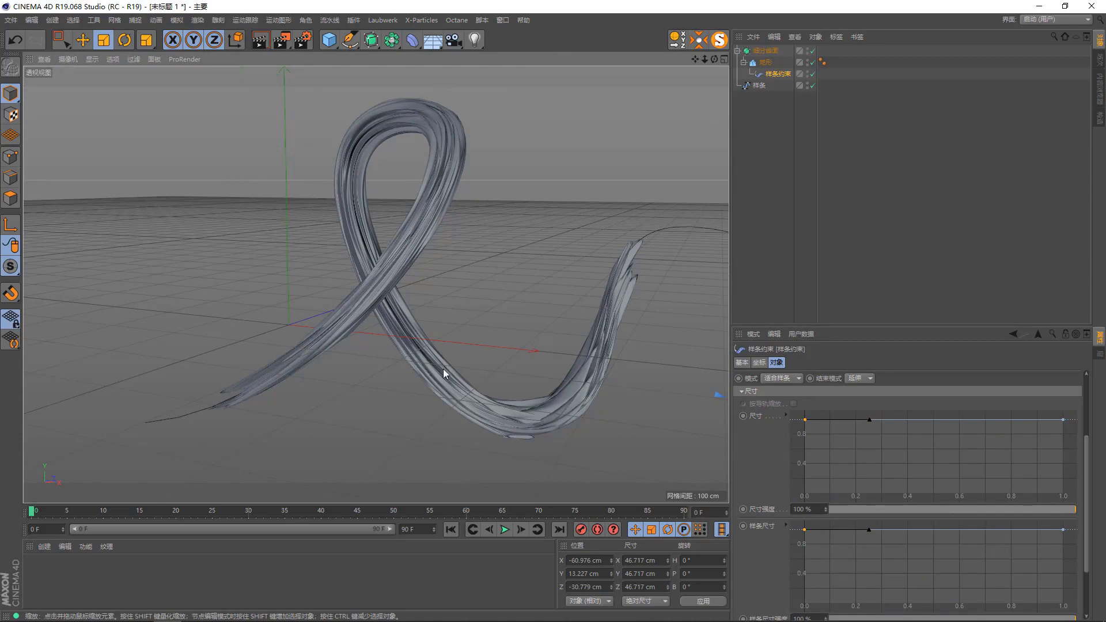
mouse_move(942, 544)
left_mouse_down()
mouse_move(953, 568)
mouse_move(947, 514)
left_mouse_up()
key("ctrl+z")
scroll(1091, 478, "down", 3)
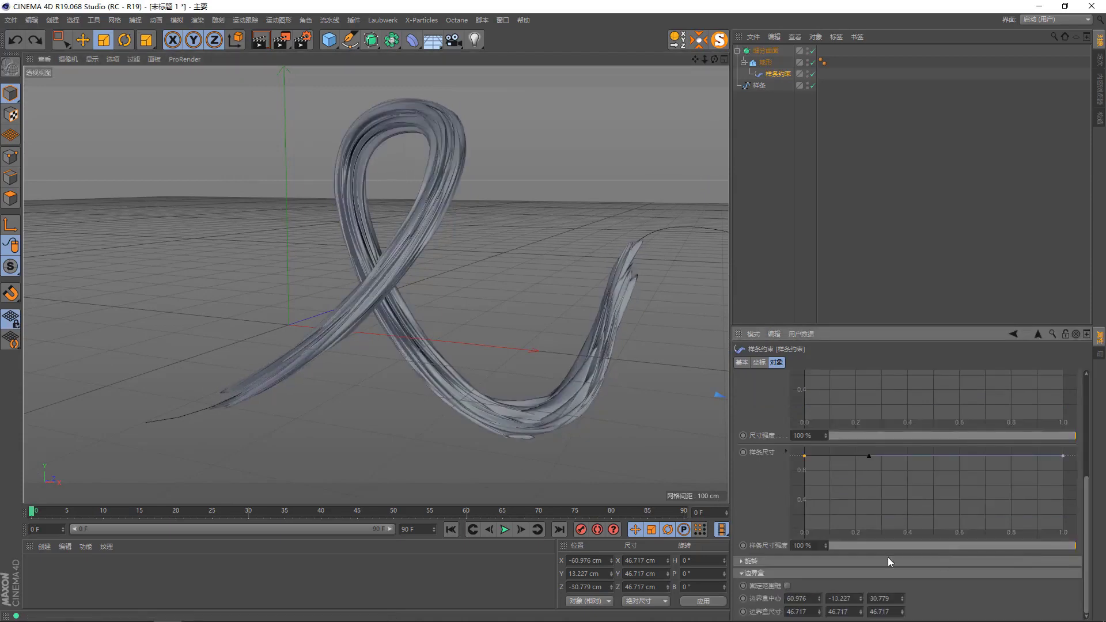
scroll(744, 521, "down", 4)
Experiment with the up vector and banking to twist the ribbon, then reset banking to 0°
mouse_move(825, 482)
left_mouse_down()
mouse_move(827, 494)
mouse_move(868, 491)
mouse_move(868, 470)
mouse_move(910, 471)
left_mouse_up()
key("ctrl+z")
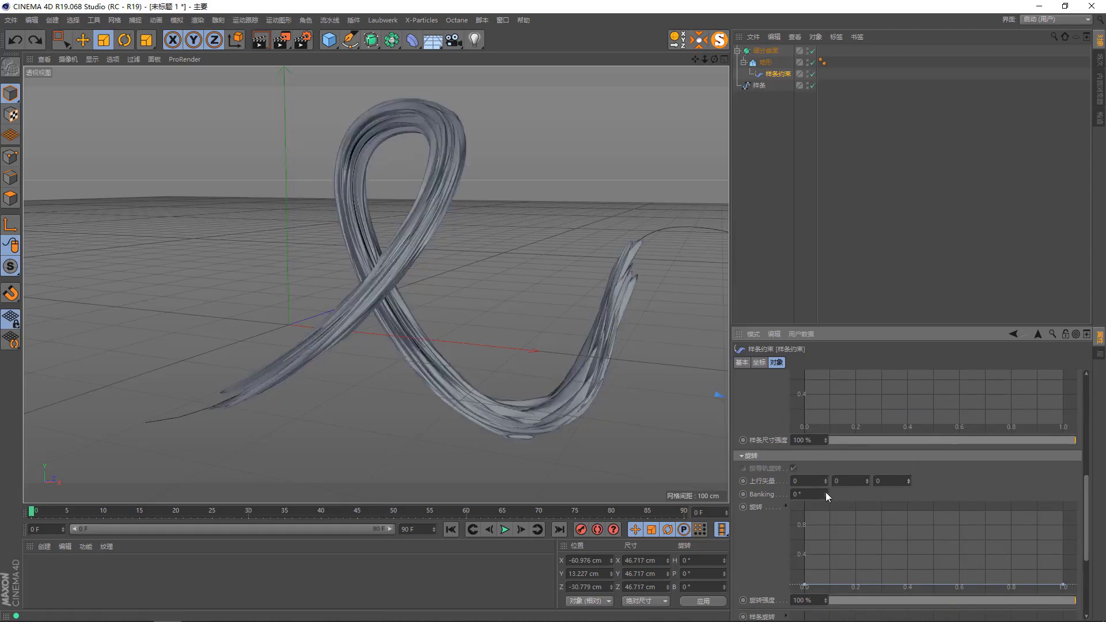
mouse_move(826, 481)
left_mouse_down()
mouse_move(826, 464)
mouse_move(826, 554)
left_mouse_up()
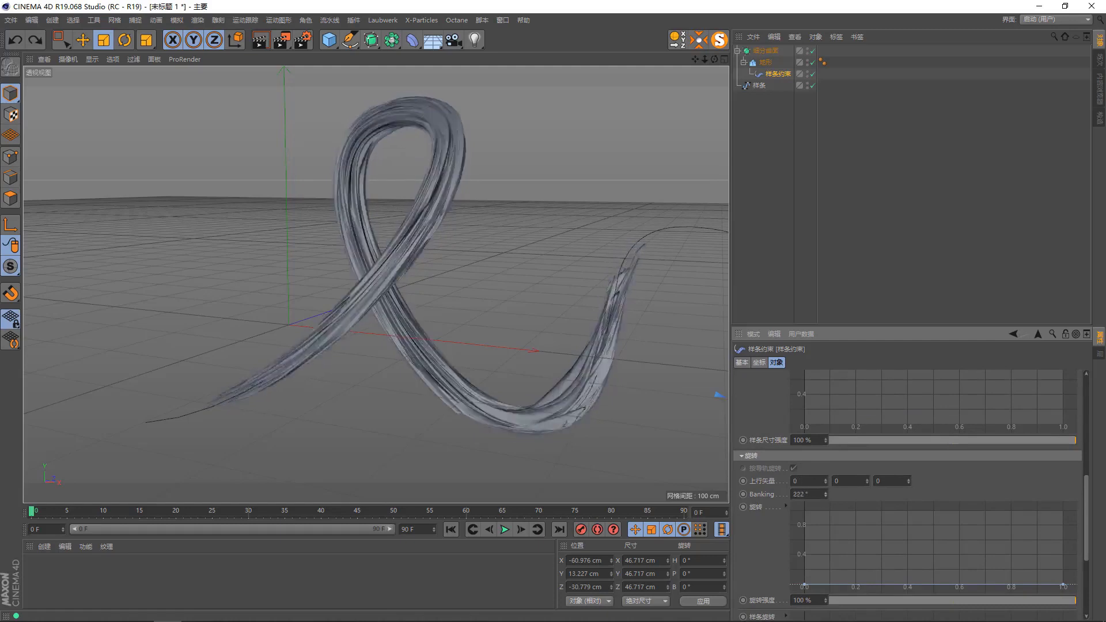
left_click_drag(825, 494, 826, 438)
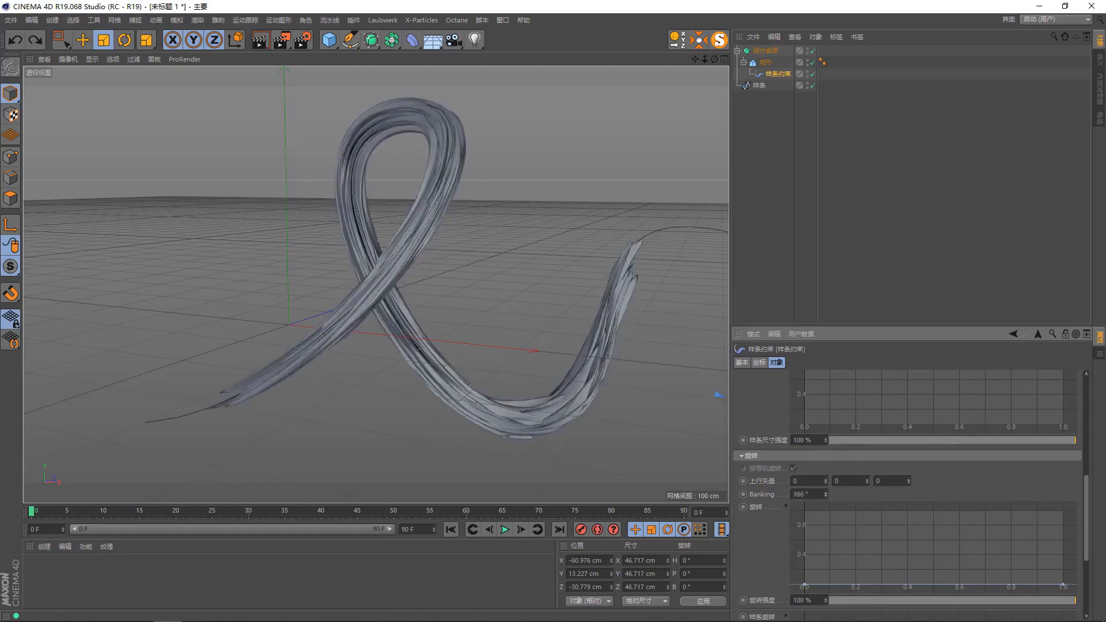
left_click_drag(826, 494, 826, 438)
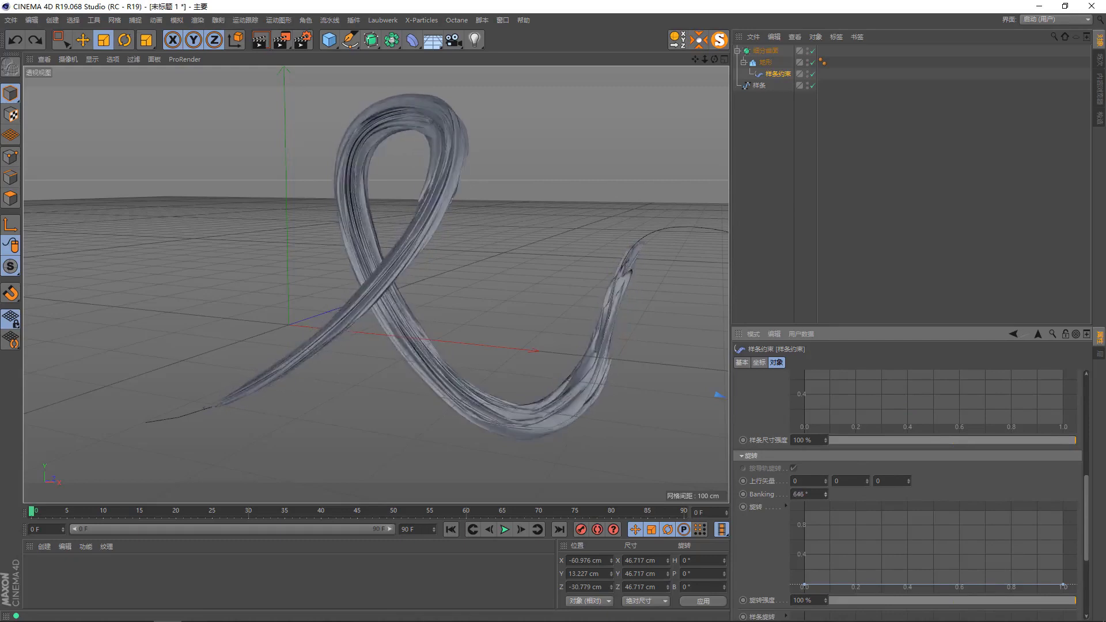
left_click_drag(826, 495, 826, 461)
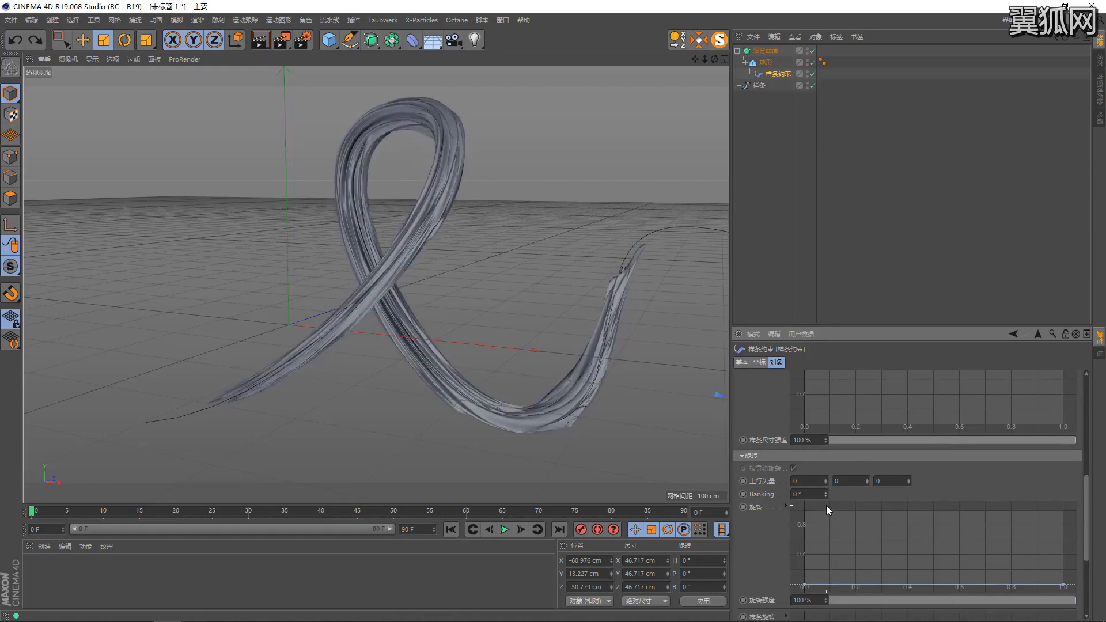
key("ctrl+z")
Try peaks on the rotation and spline rotation curves, leaving both flat at 0
left_click_drag(853, 583, 858, 557, "ctrl")
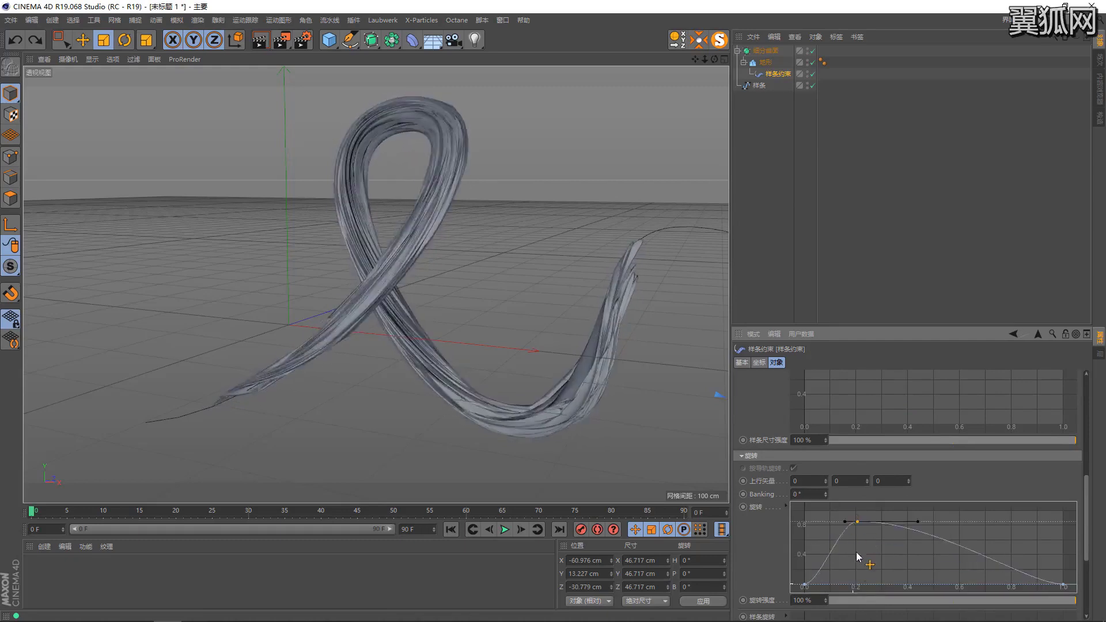
mouse_move(991, 584)
left_mouse_down("ctrl")
mouse_move(980, 518)
mouse_move(988, 548)
left_mouse_up("ctrl")
key("ctrl+z")
key("ctrl+z")
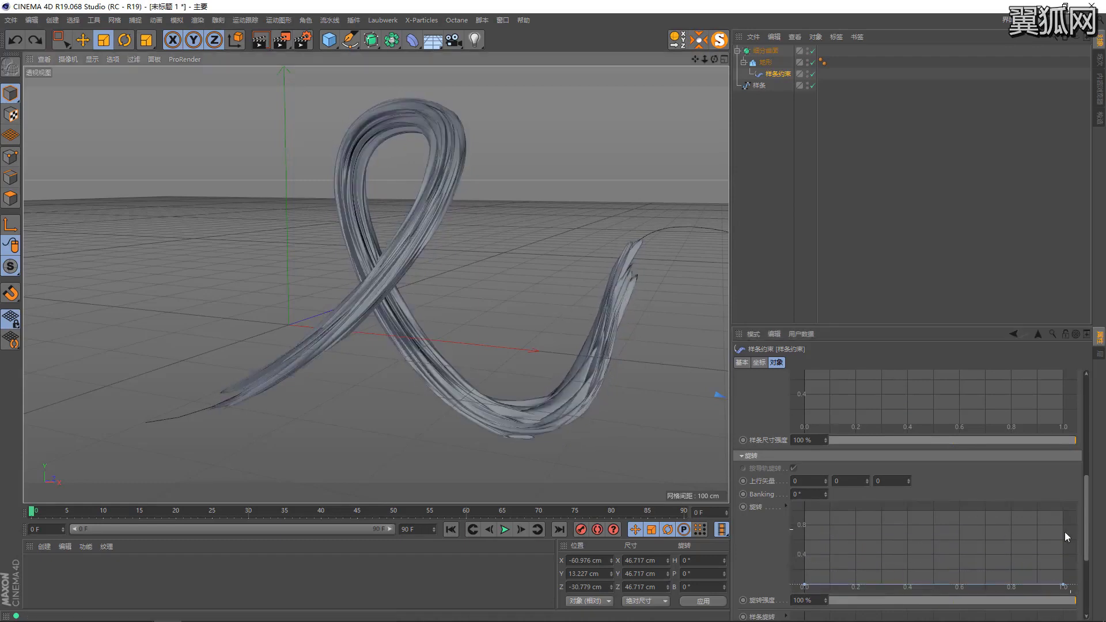
scroll(1082, 500, "down", 2)
scroll(1087, 548, "down", 2)
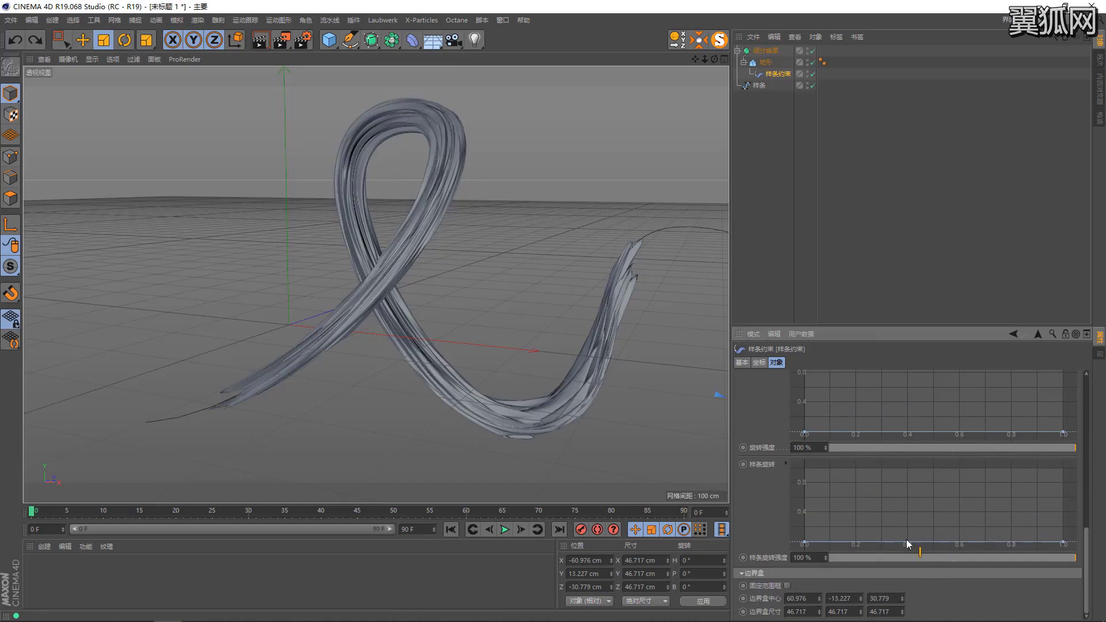
mouse_move(865, 544)
left_mouse_down("ctrl")
mouse_move(859, 472)
mouse_move(856, 557)
left_mouse_up("ctrl")
scroll(761, 412, "up", 2)
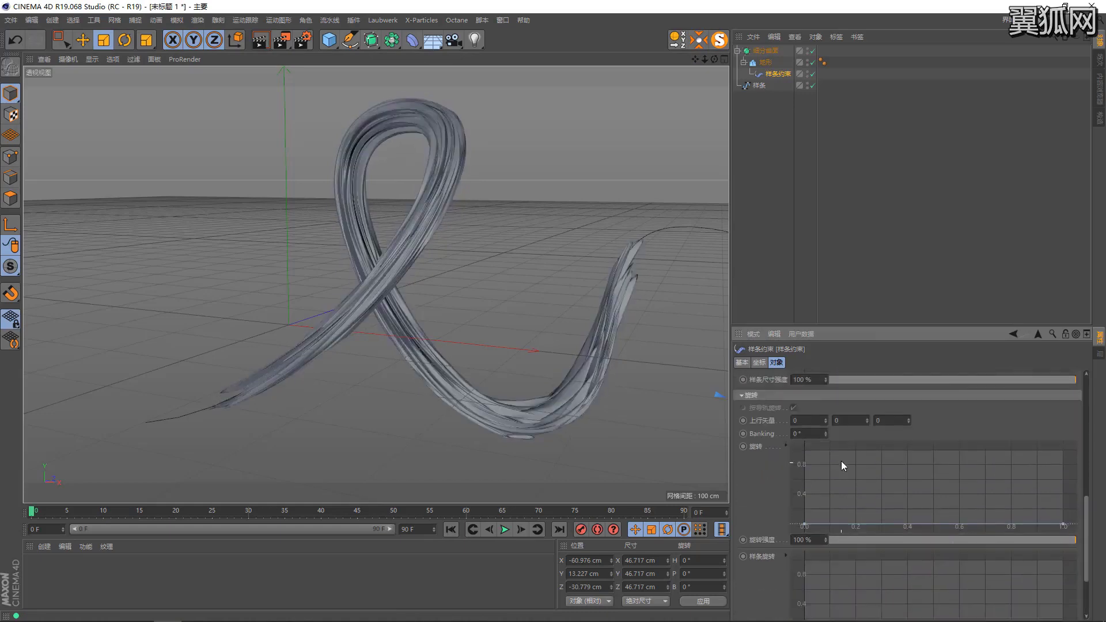
scroll(770, 576, "down", 2)
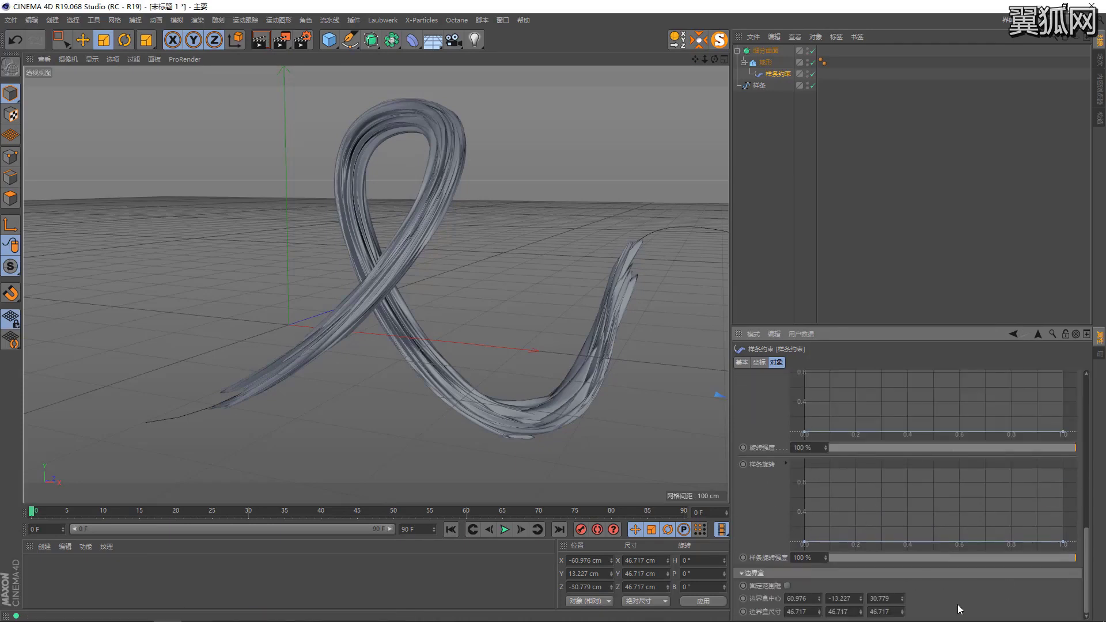
Enable Fixed Bounding Box and test centre and size tweaks, keeping the size at 46.717 cm
mouse_move(576, 382)
left_mouse_down("alt")
mouse_move(515, 333)
mouse_move(541, 344)
left_mouse_up("alt")
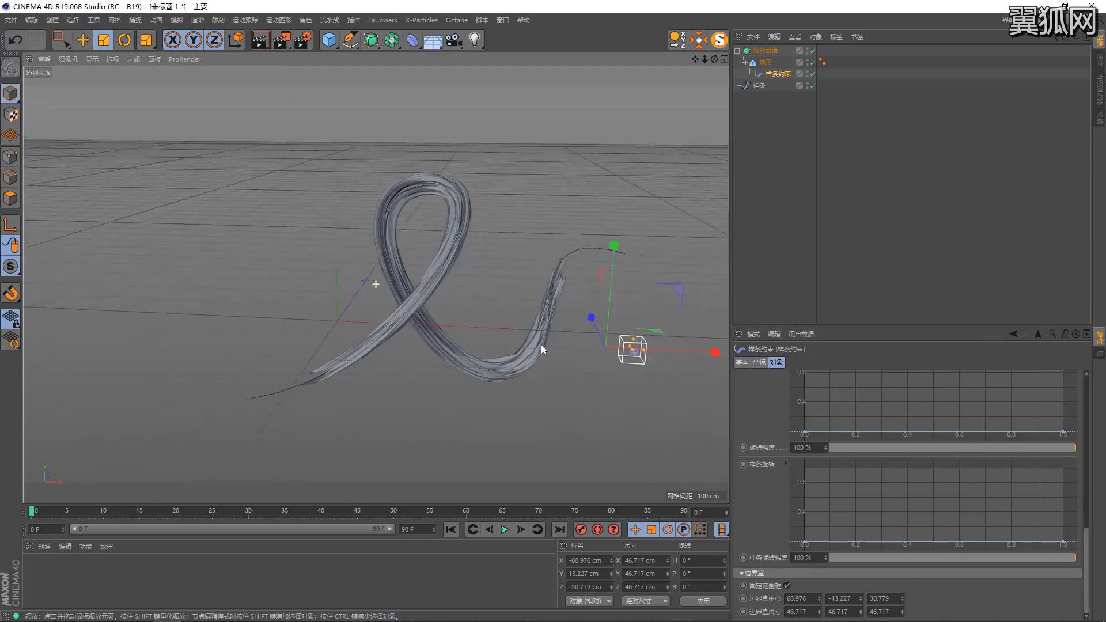
left_click(787, 587)
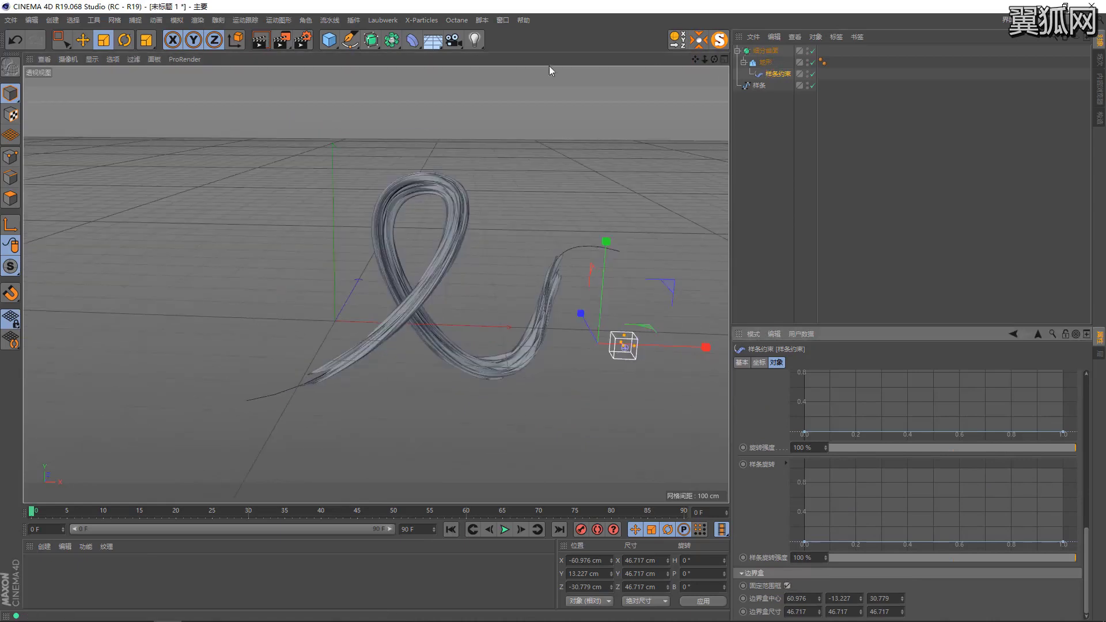
left_click_drag(634, 358, 630, 335)
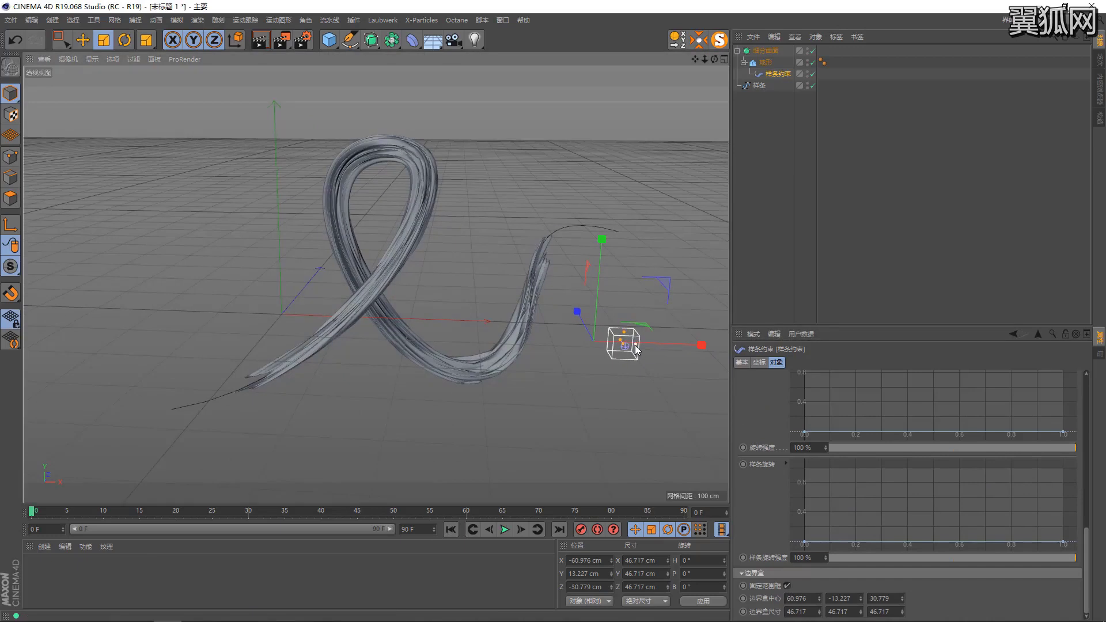
key("ctrl+z")
mouse_move(819, 599)
left_mouse_down()
mouse_move(840, 612)
mouse_move(553, 333)
mouse_move(747, 471)
left_mouse_up()
left_click_drag(818, 612, 830, 605)
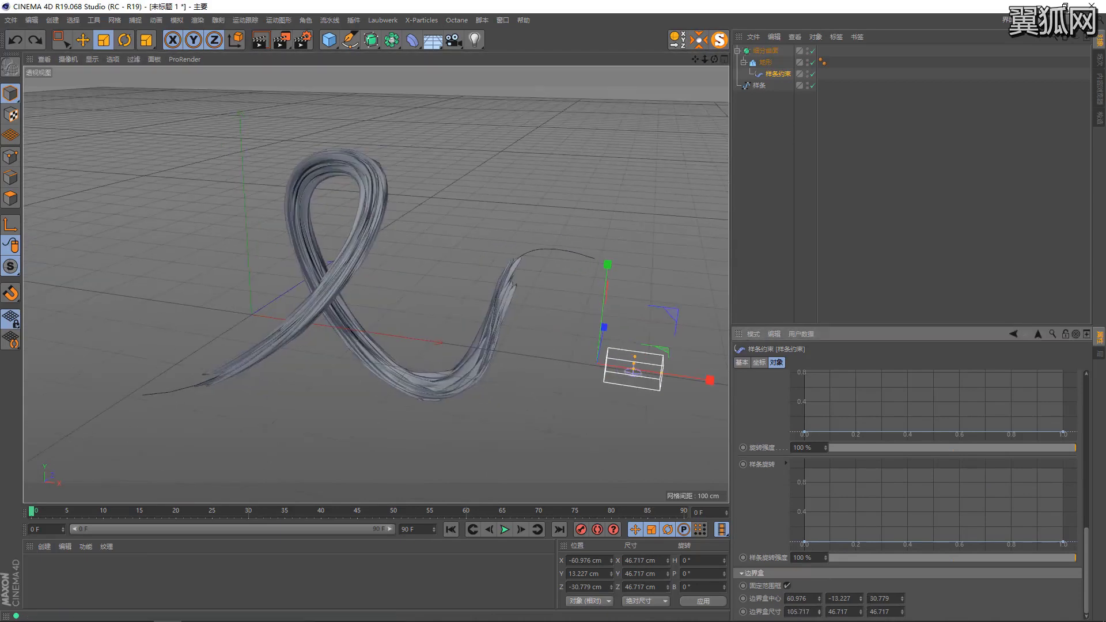
key("ctrl+z")
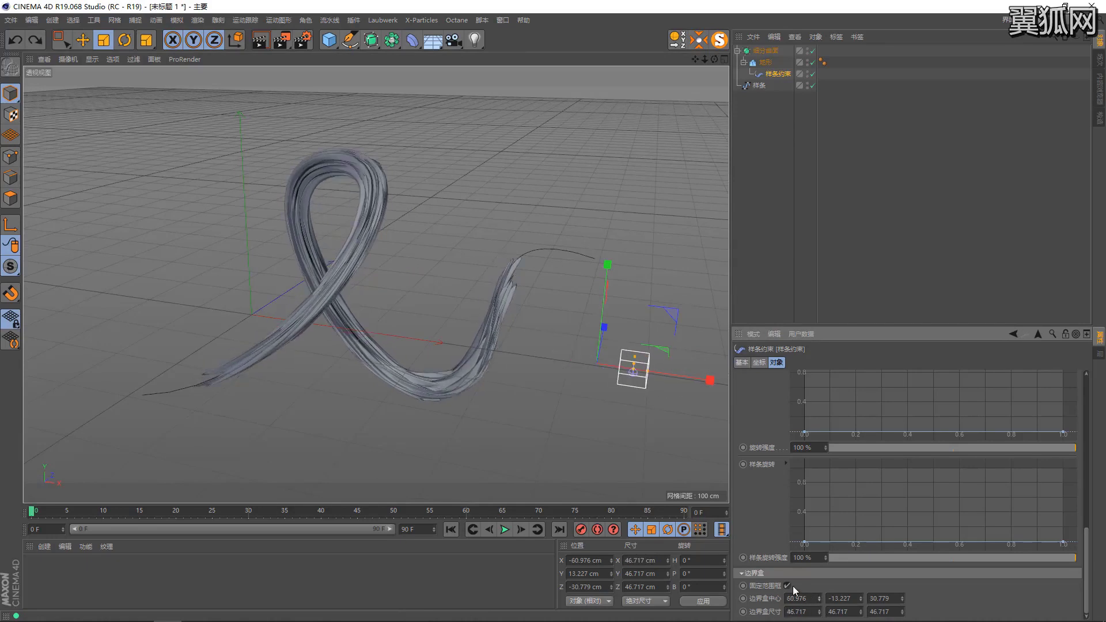
View the scene from a low angle and select the Landscape to show its settings
scroll(908, 495, "up", 3)
scroll(907, 496, "up", 8)
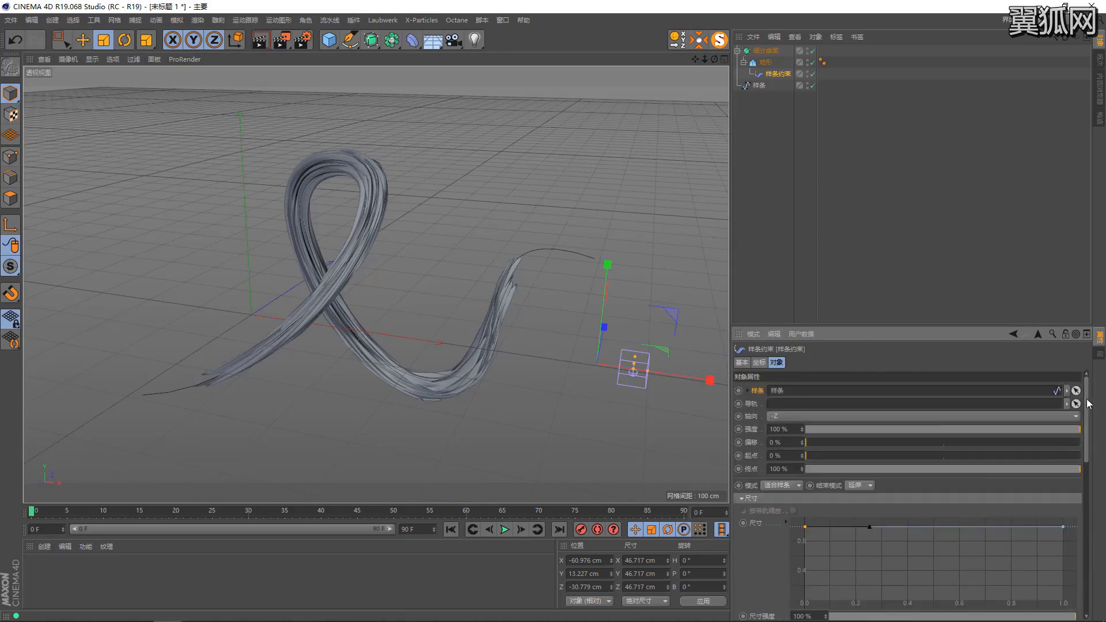
scroll(1088, 404, "down", 10)
scroll(1081, 604, "up", 10)
left_click_drag(517, 261, 531, 271, "alt")
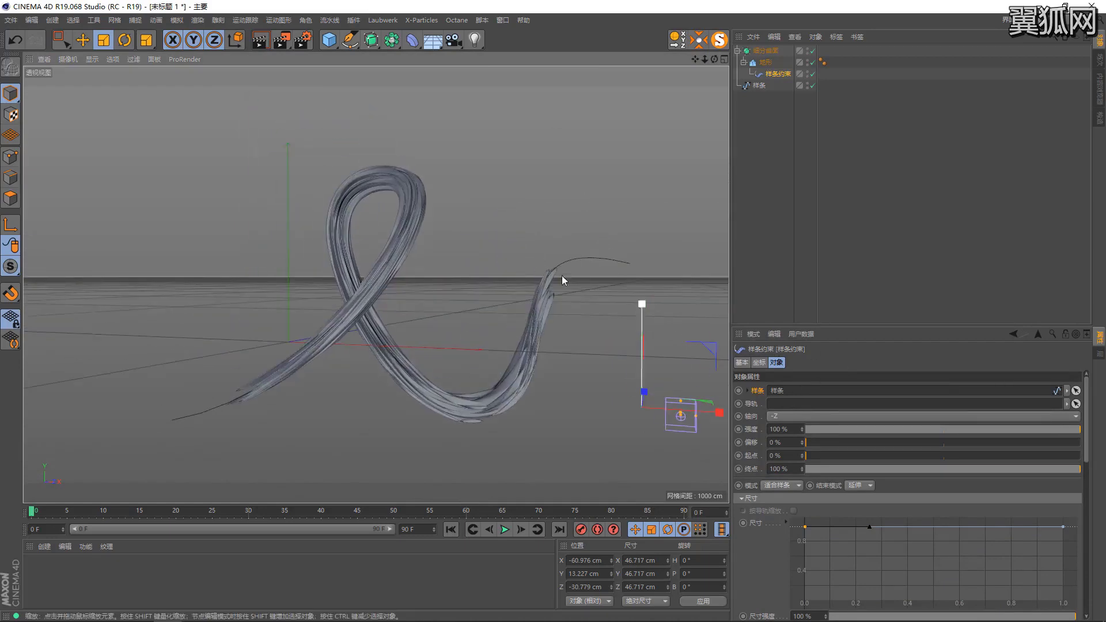
scroll(448, 279, "up", 1)
scroll(455, 280, "up", 2)
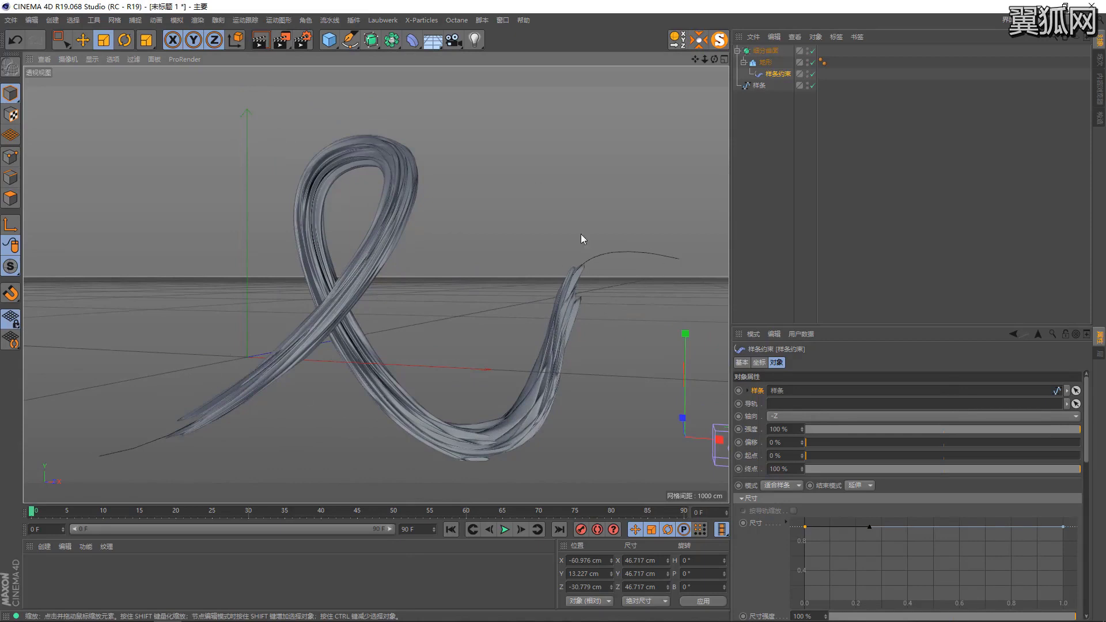
left_click(769, 64)
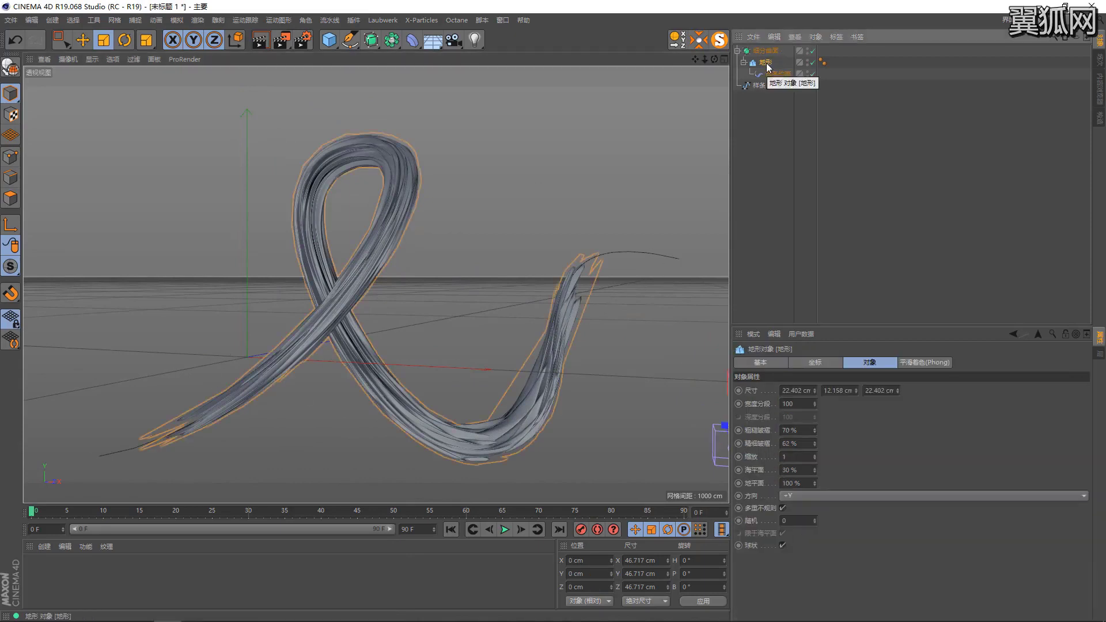
Delete the Subdivision Surface hierarchy with the ribbon and terrain objects
right_click(767, 63)
key("Escape")
key("Delete")
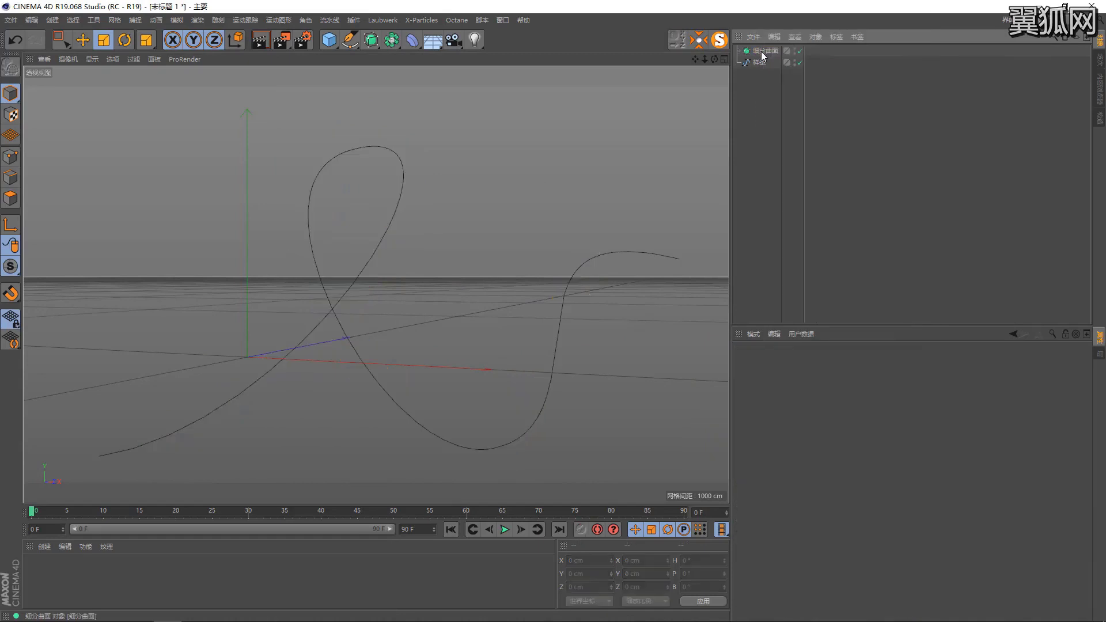
key("Delete")
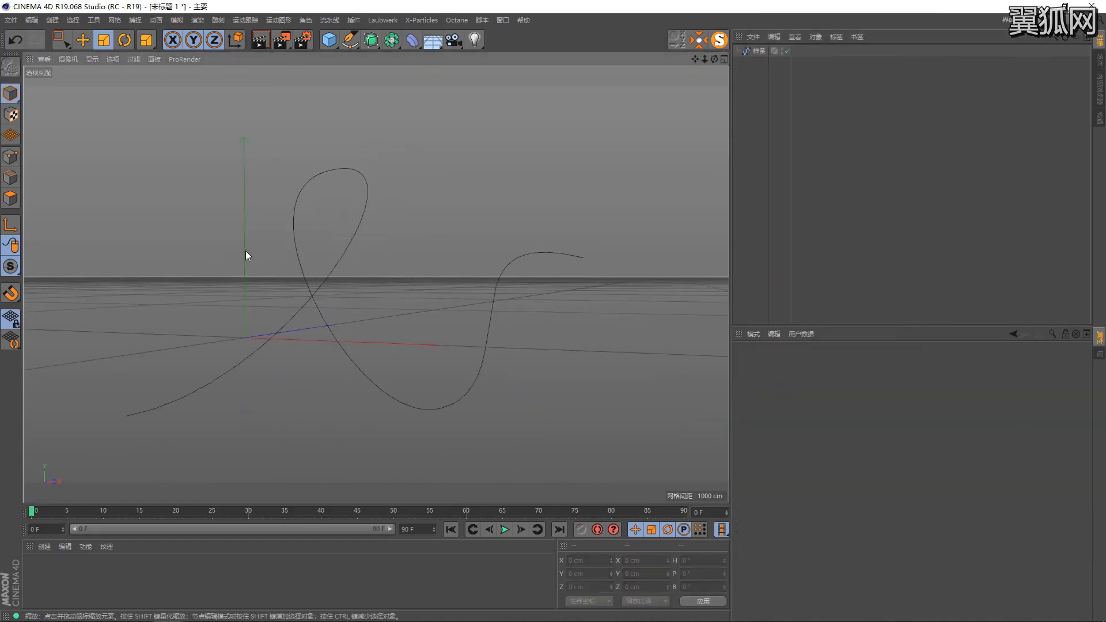
Choose the Pen tool and maximize and zoom into the Right view for drawing
left_click(350, 39)
middle_click(470, 239)
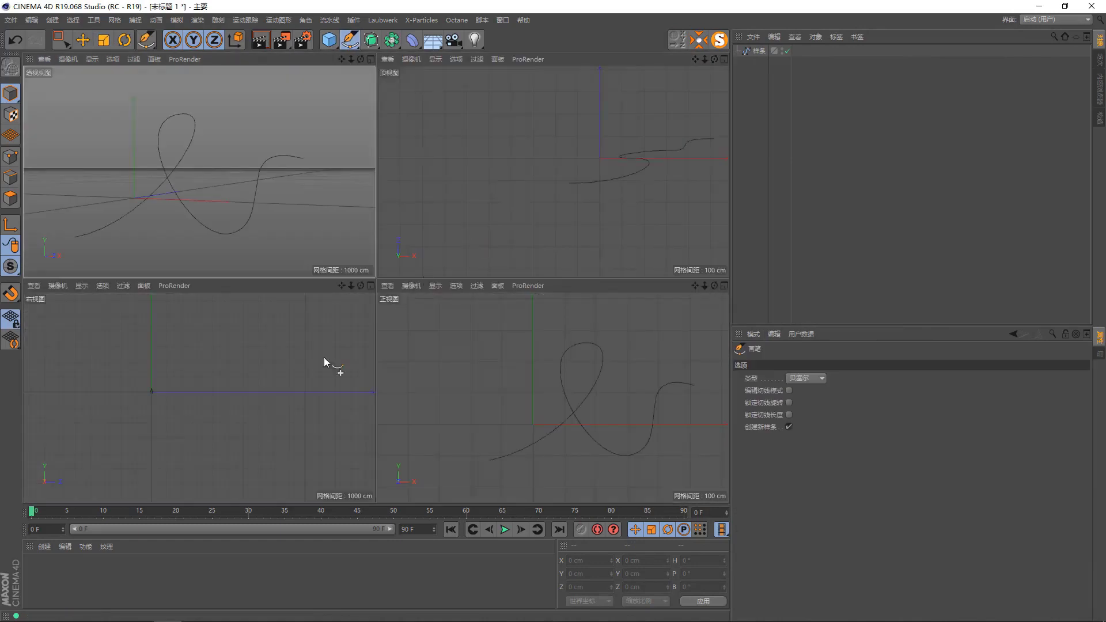
middle_click(277, 363)
scroll(302, 240, "up", 3)
scroll(288, 311, "up", 3)
scroll(324, 295, "up", 3)
scroll(328, 282, "up", 2)
Draw the U-shaped bracket outline point by point as the new spline 样条.1
left_click(341, 231)
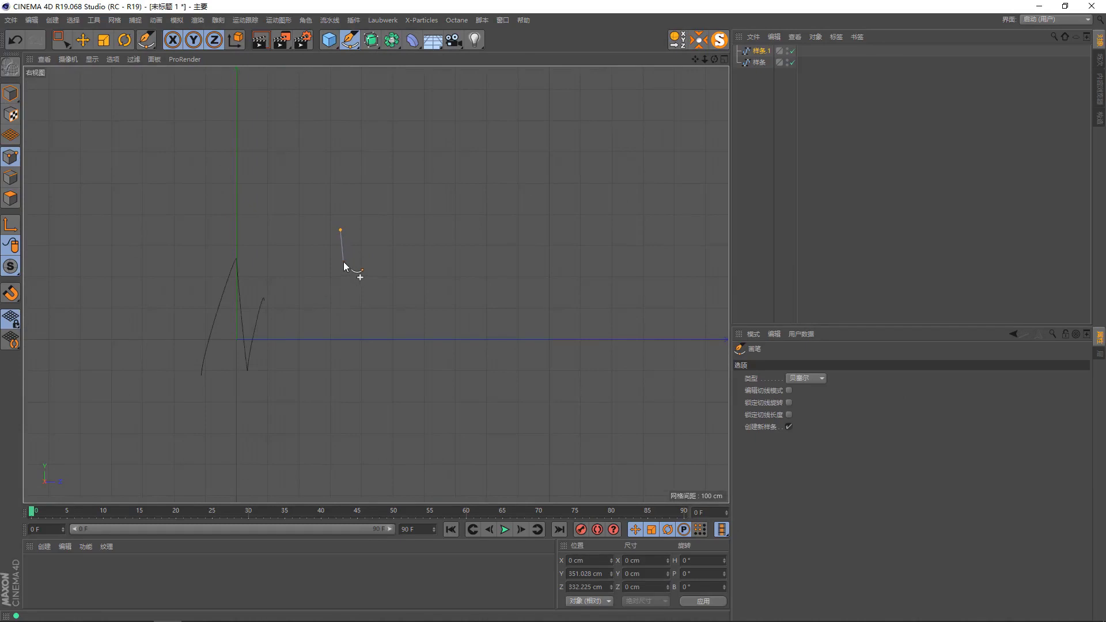
left_click(391, 318)
left_click(488, 317)
left_click(535, 266)
left_click(514, 227)
left_click(371, 254)
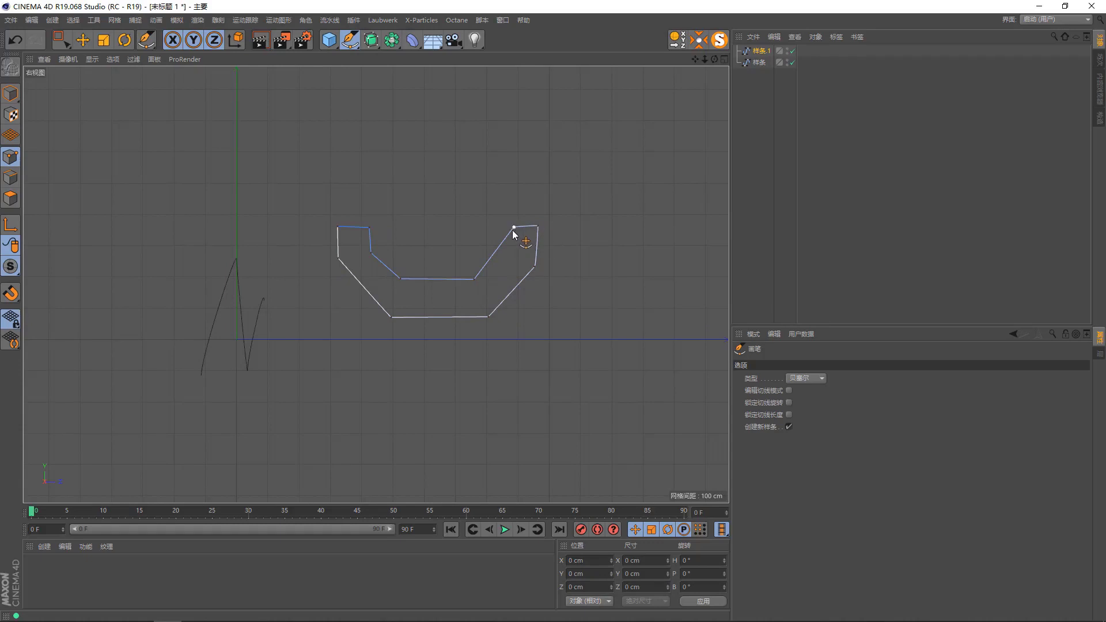
left_click(491, 260)
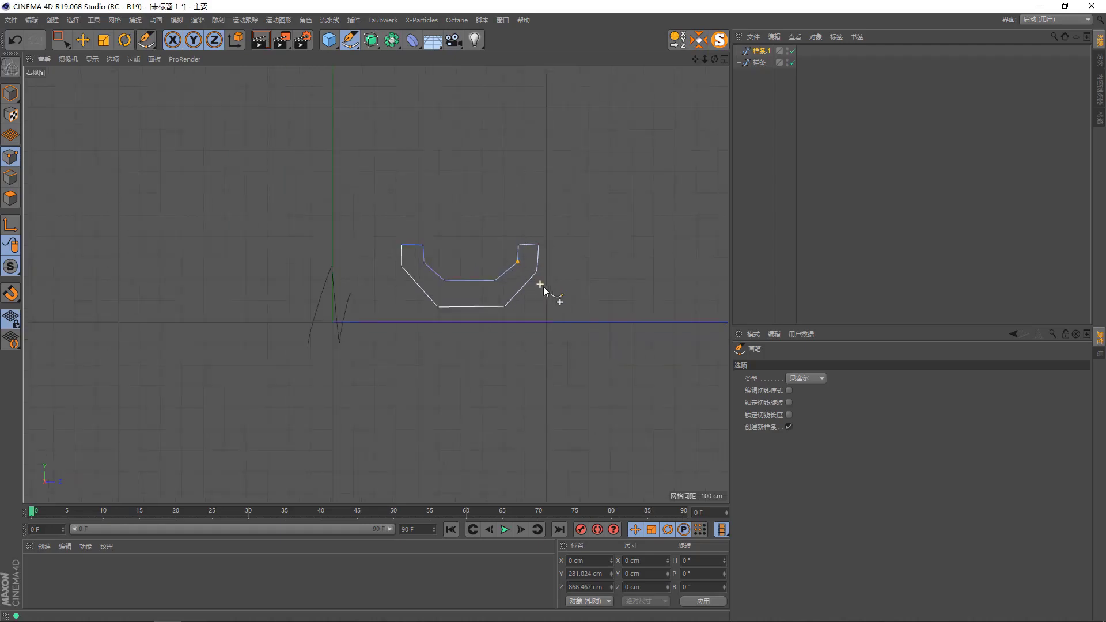
middle_click(378, 205)
middle_click(168, 129)
Leave the Pen tool and frame the U-shaped spline in the view
left_click(5, 97)
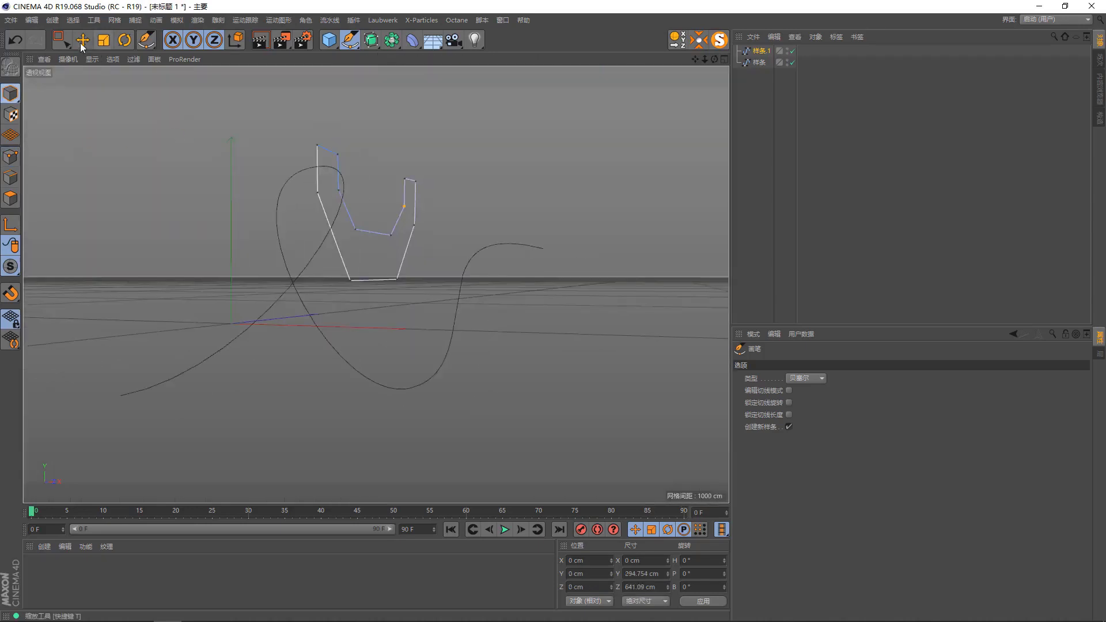
key("e")
left_click_drag(448, 217, 408, 199, "alt")
key("h")
left_click_drag(375, 284, 412, 228, "alt")
Add an Extrude generator for the U-shaped outline
left_click(372, 40)
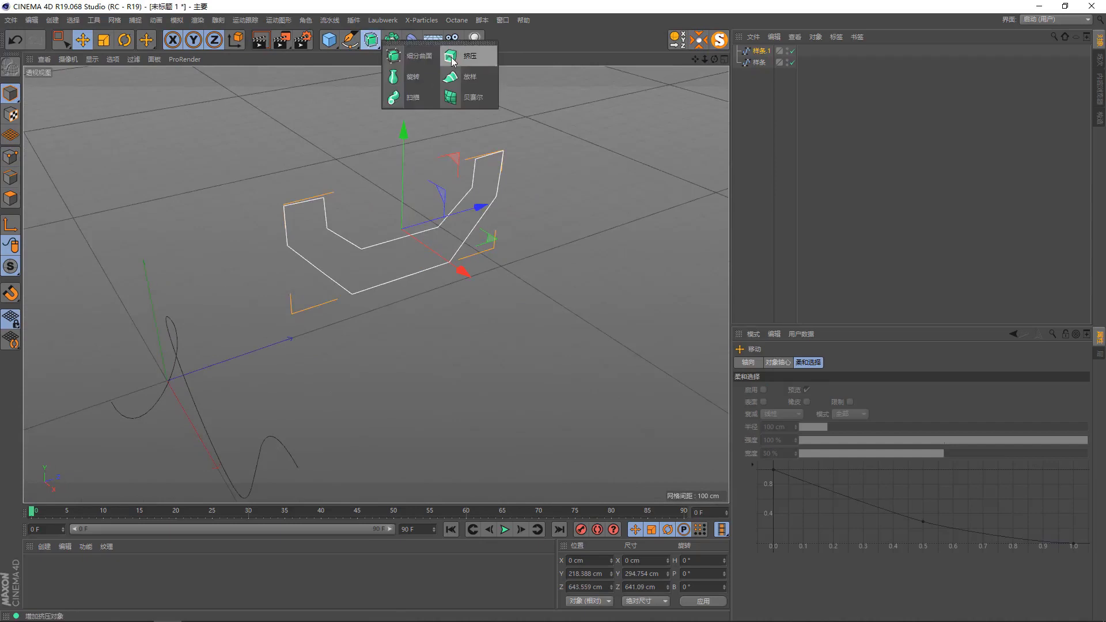
left_click(469, 50)
left_click_drag(495, 216, 406, 244, "alt")
key("t")
mouse_move(486, 253)
left_mouse_down()
mouse_move(649, 345)
mouse_move(469, 178)
left_mouse_up()
key("ctrl+z")
Set the Extrude Movement to Z 0 cm and X 300 cm, forming a solid block
left_click(760, 51)
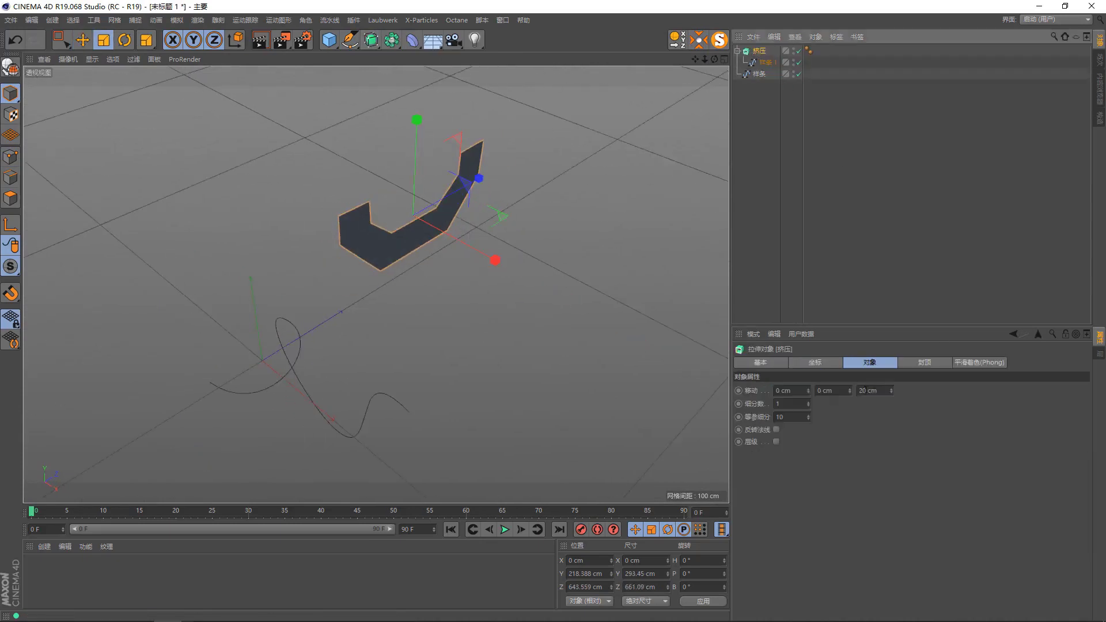
left_click(880, 395)
type("0")
key("Return")
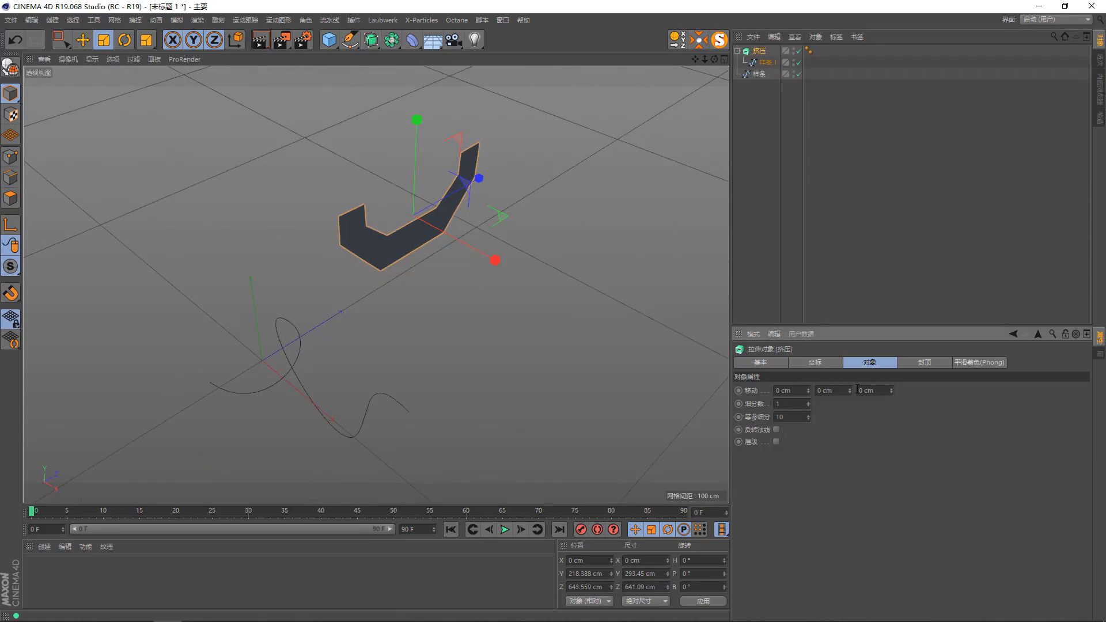
mouse_move(807, 392)
left_mouse_down()
mouse_move(824, 392)
mouse_move(696, 444)
left_mouse_up()
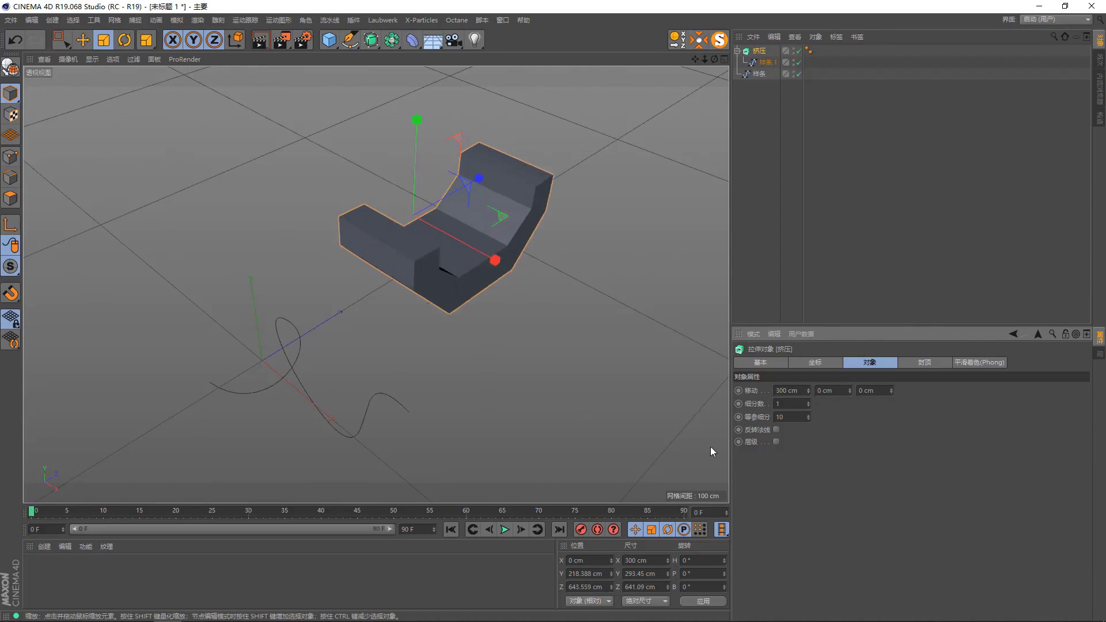
scroll(361, 327, "down", 3)
left_click(533, 340)
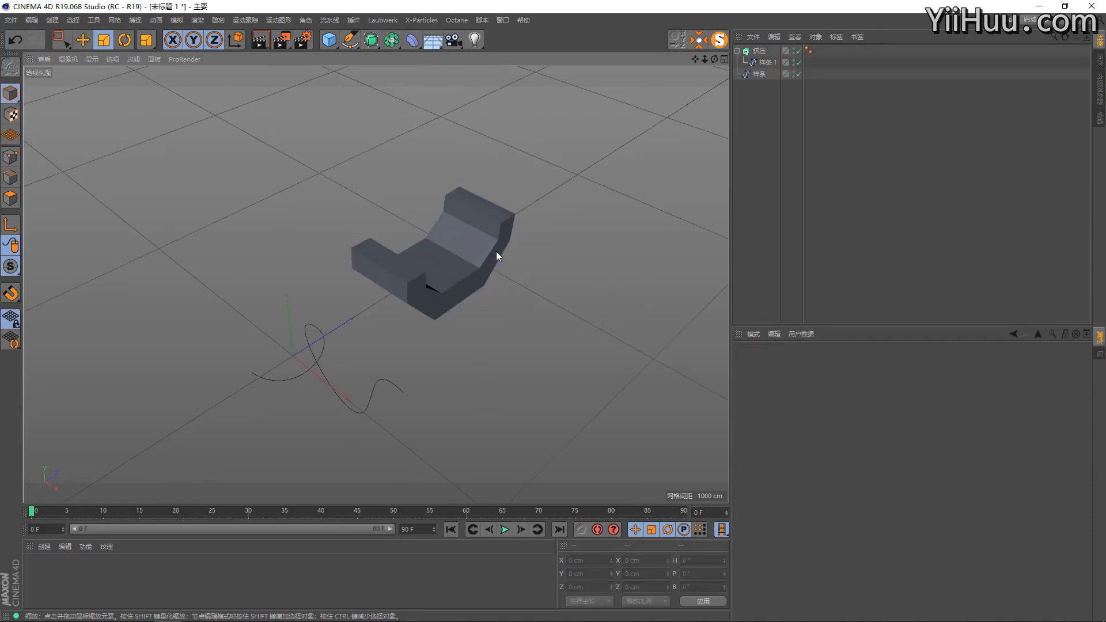
left_click(497, 252)
left_click_drag(489, 288, 466, 295)
Add a Cylinder oriented along -Z, working in the maximized side view
left_click(466, 295)
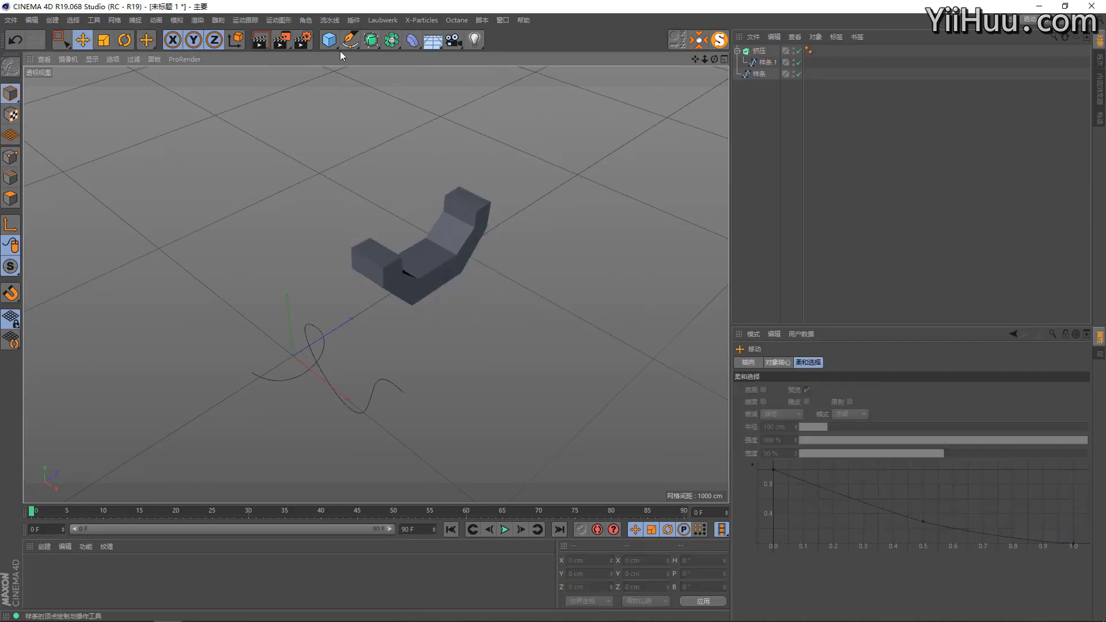
left_click(340, 43)
left_click(519, 64)
middle_click(515, 343)
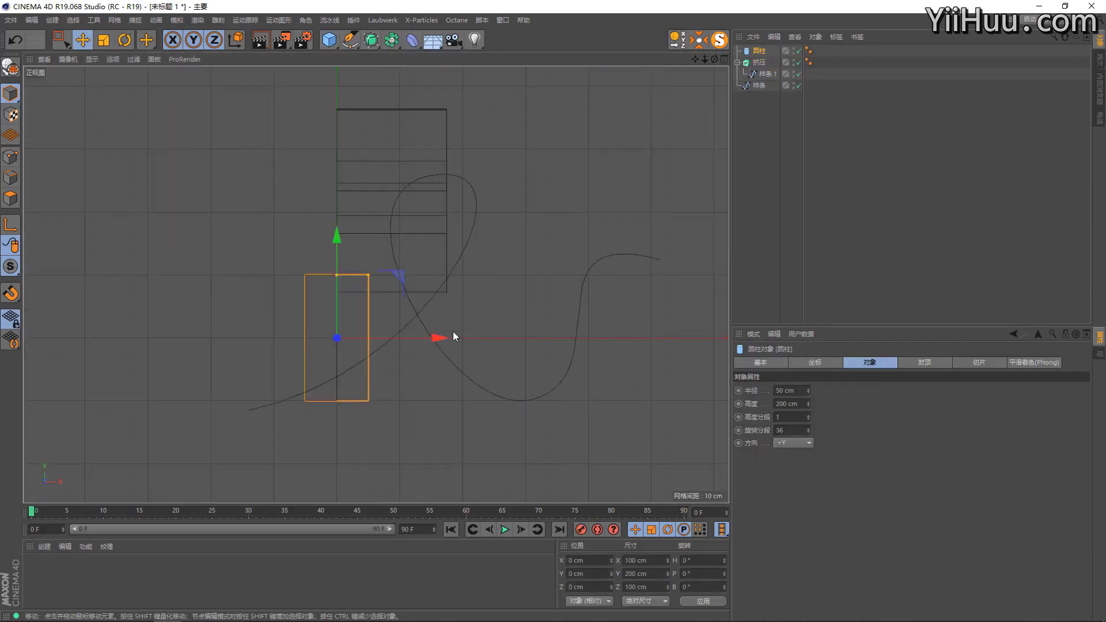
middle_click(477, 340)
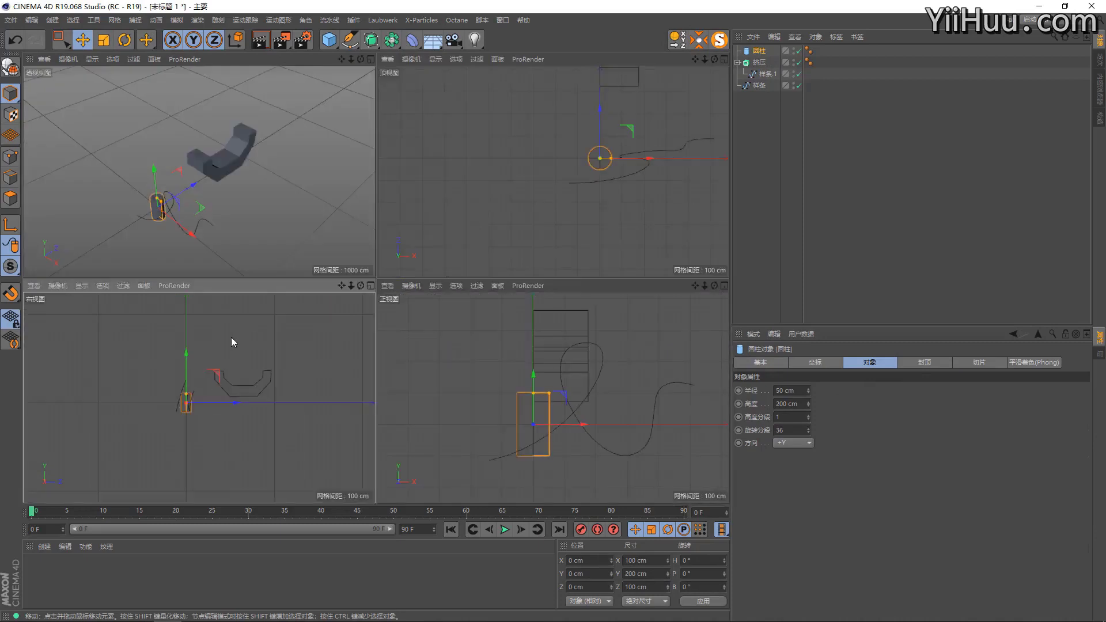
middle_click(228, 338)
left_click(794, 443)
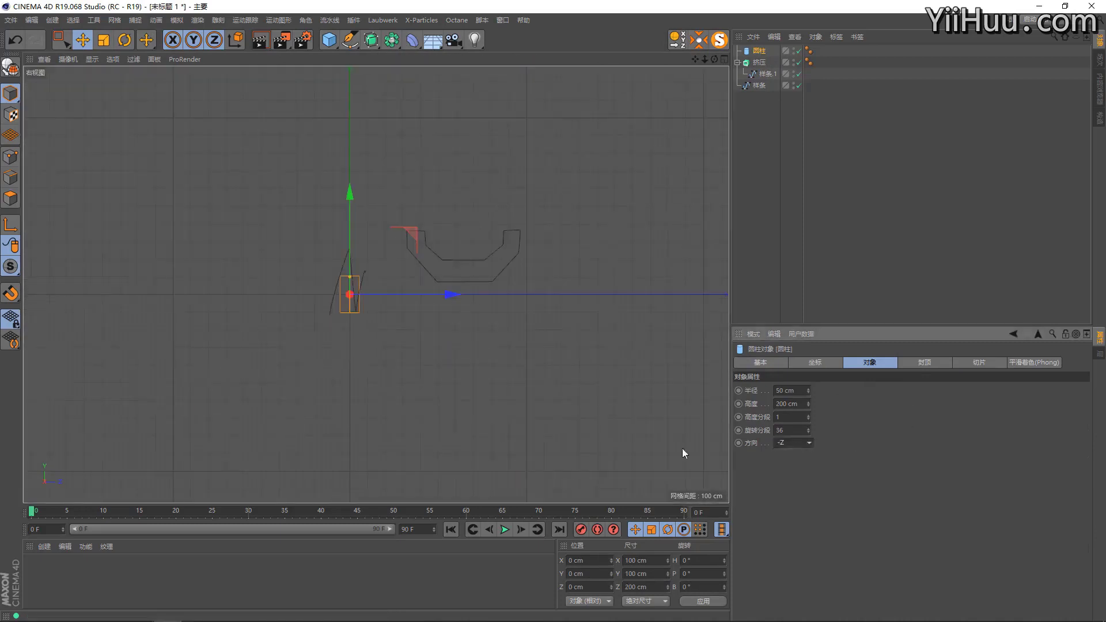
left_click(788, 522)
Move the cylinder into the bracket's upper hole
left_click_drag(362, 224, 485, 161)
scroll(454, 172, "up", 4)
scroll(454, 172, "up", 2)
left_click(797, 445)
scroll(797, 445, "up", 2)
key("e")
mouse_move(377, 225)
left_mouse_down()
mouse_move(382, 238)
mouse_move(614, 292)
left_mouse_up()
scroll(392, 254, "down", 2)
Place a cylinder copy at the bracket's bottom centre and enlarge it to about 219%
left_click_drag(621, 209, 513, 297)
key("t")
mouse_move(413, 254)
left_mouse_down()
mouse_move(442, 313)
mouse_move(461, 282)
left_mouse_up()
key("e")
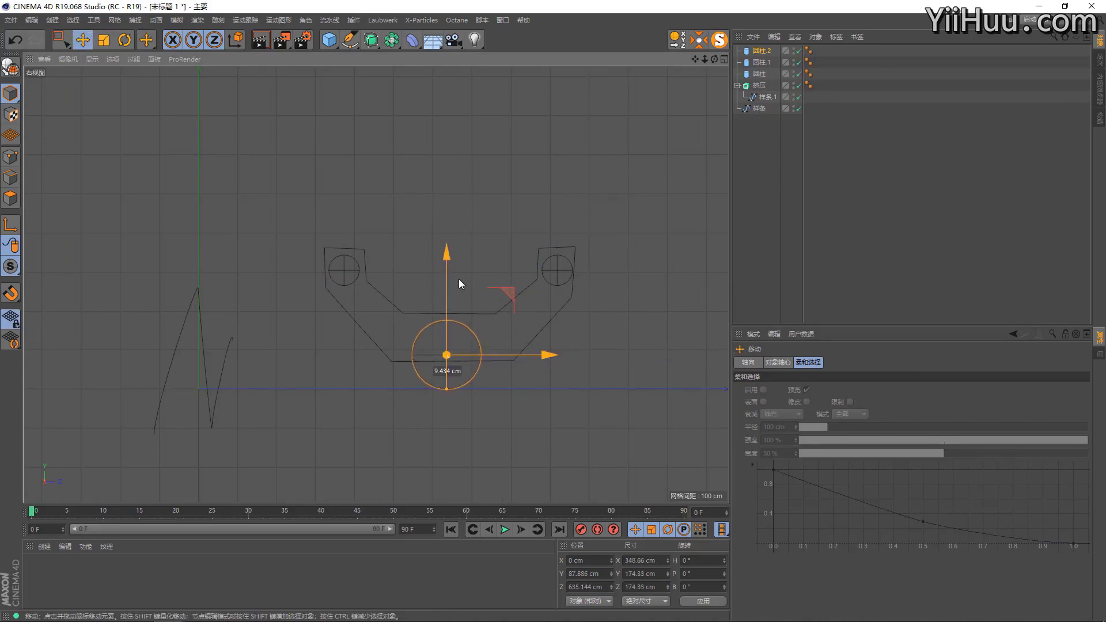
key("F5")
middle_click(312, 198)
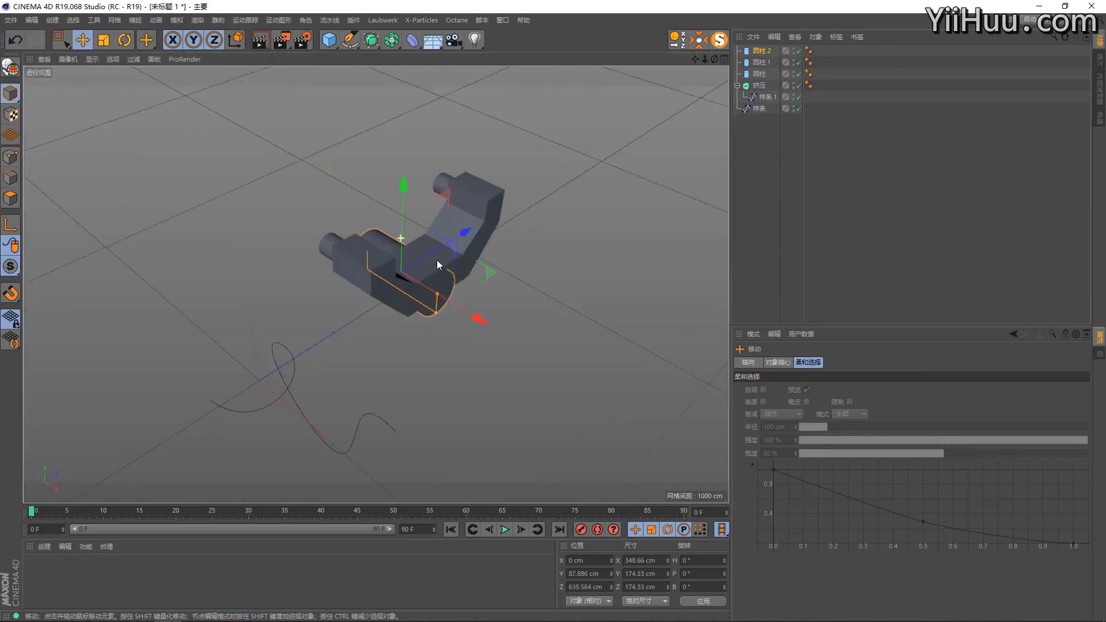
scroll(355, 252, "up", 3)
Select the cylinders in the perspective view, switching between the scale and move tools
left_click(347, 257, "shift")
left_click(438, 175, "shift")
mouse_move(441, 220)
left_mouse_down("alt")
mouse_move(469, 300)
mouse_move(517, 333)
mouse_move(504, 318)
mouse_move(487, 334)
mouse_move(469, 314)
left_mouse_up("alt")
key("t")
key("shift")
key("e")
left_click(470, 312)
key("t")
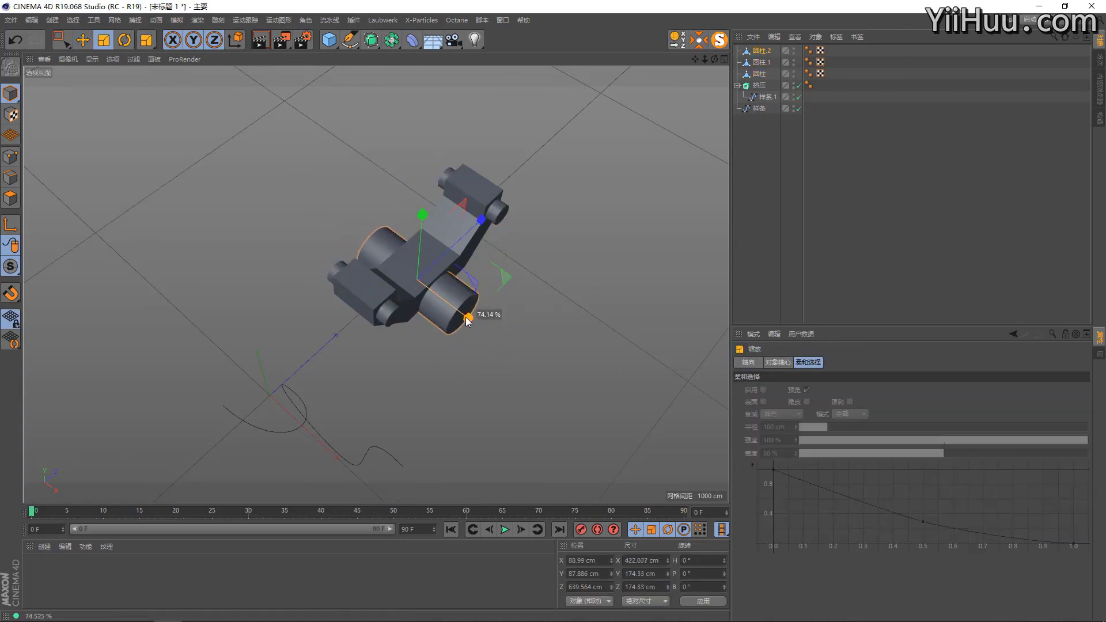
key("e")
Enlarge the selected cylinders to about 130%, then view the bracket from low down
left_click(500, 221)
left_click(391, 322, "shift")
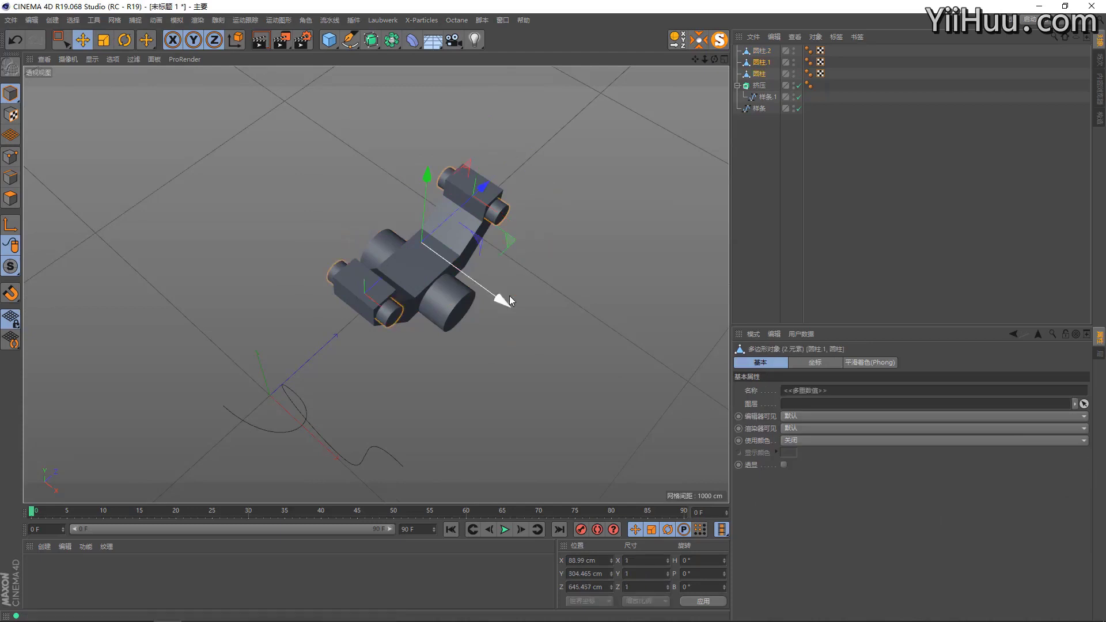
key("t")
mouse_move(501, 300)
left_mouse_down()
mouse_move(521, 316)
mouse_move(475, 309)
mouse_move(499, 339)
mouse_move(525, 327)
mouse_move(496, 321)
left_mouse_up()
left_click(476, 309)
key("e")
left_click(568, 284)
mouse_move(569, 284)
left_mouse_down("alt")
mouse_move(473, 226)
mouse_move(369, 120)
mouse_move(340, 157)
mouse_move(667, 119)
left_mouse_up("alt")
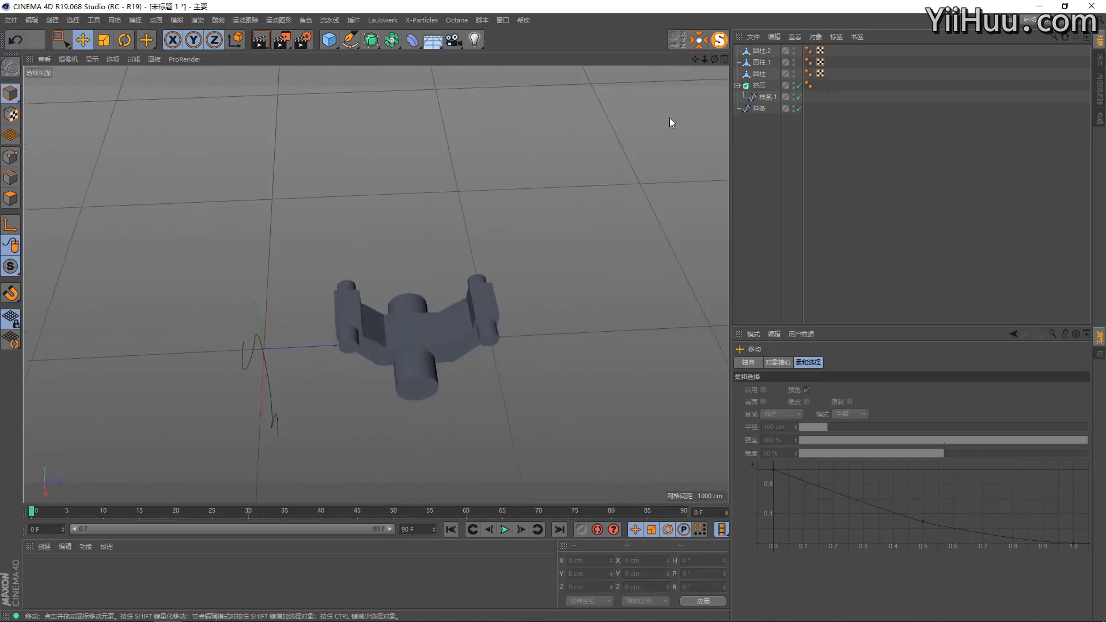
Connect the three cylinders into one object, undoing an accidental stretch
left_click(760, 50)
left_click(759, 74, "shift")
right_click(763, 74)
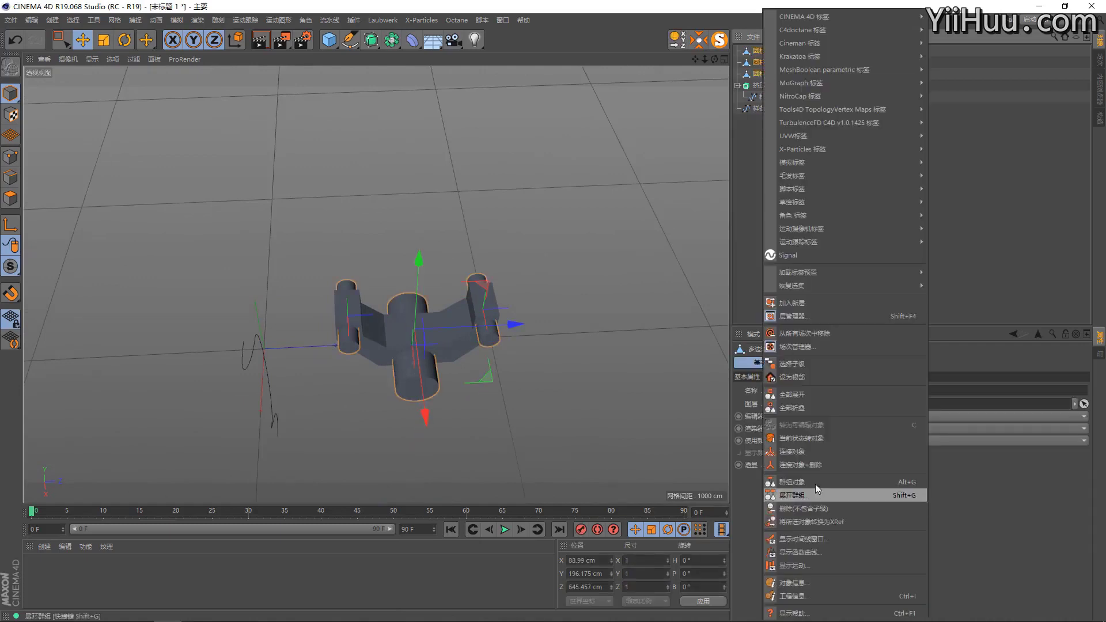
left_click(801, 465)
left_click_drag(518, 144, 379, 206, "alt")
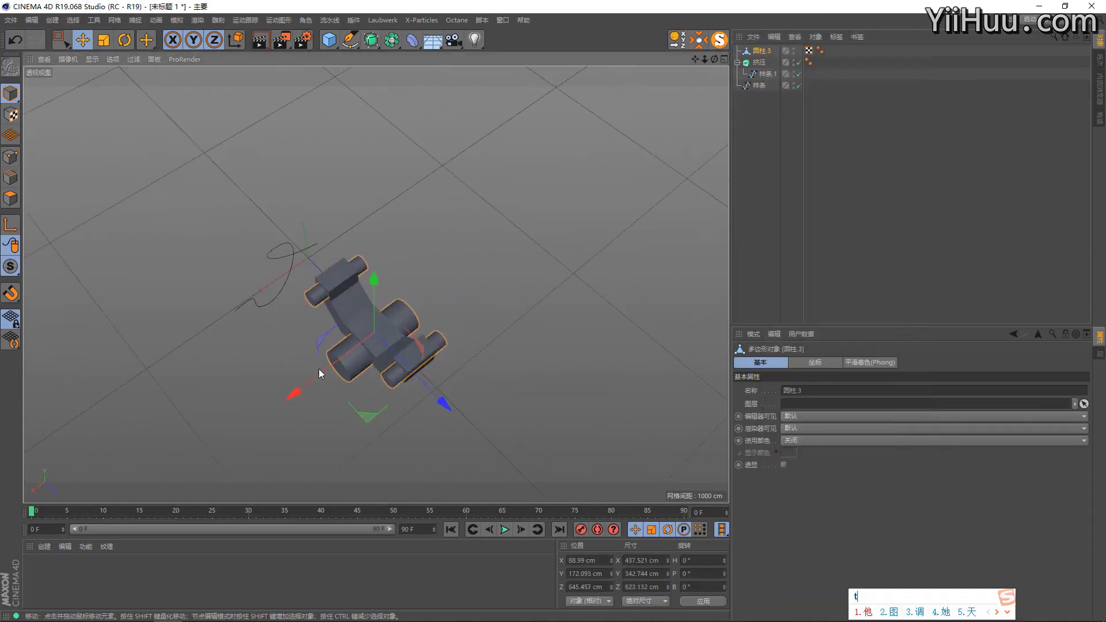
left_click_drag(319, 374, 303, 385)
key("ctrl+z")
key("t")
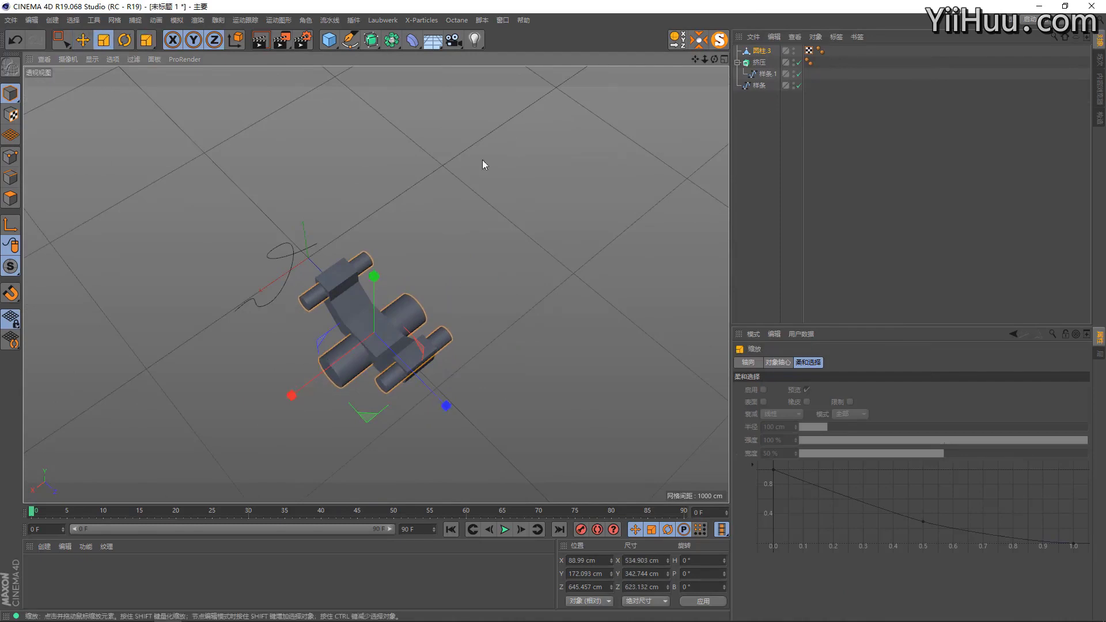
key("ctrl+z")
key("ctrl+y")
key("ctrl+y")
Make the extruded link profile editable and connect it with the cylinders into one object
left_click(764, 63)
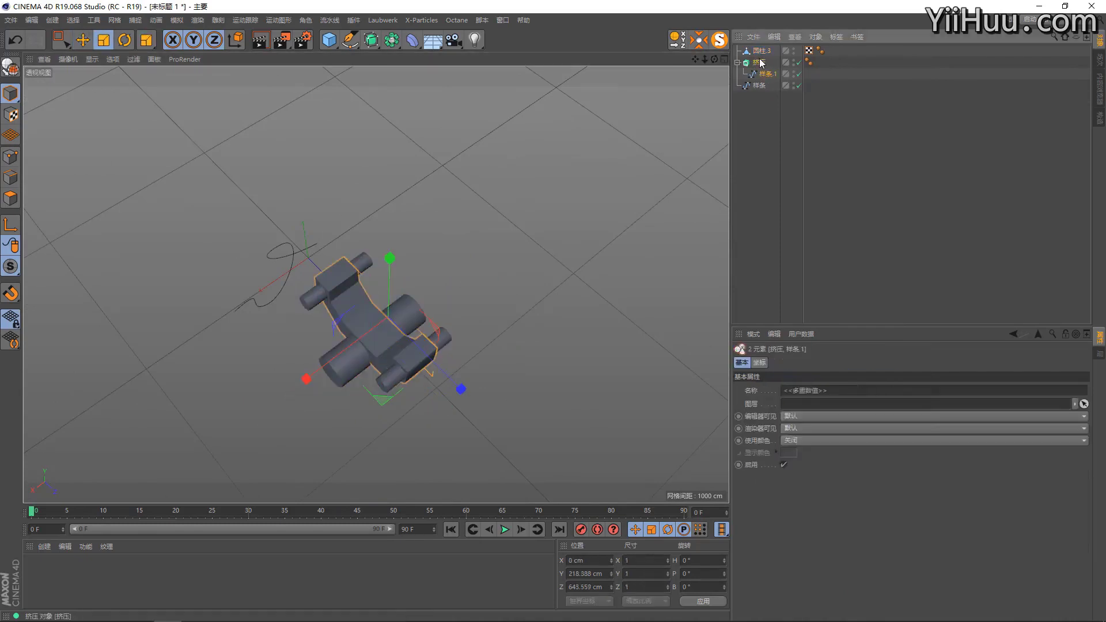
right_click(764, 63)
left_click(822, 462)
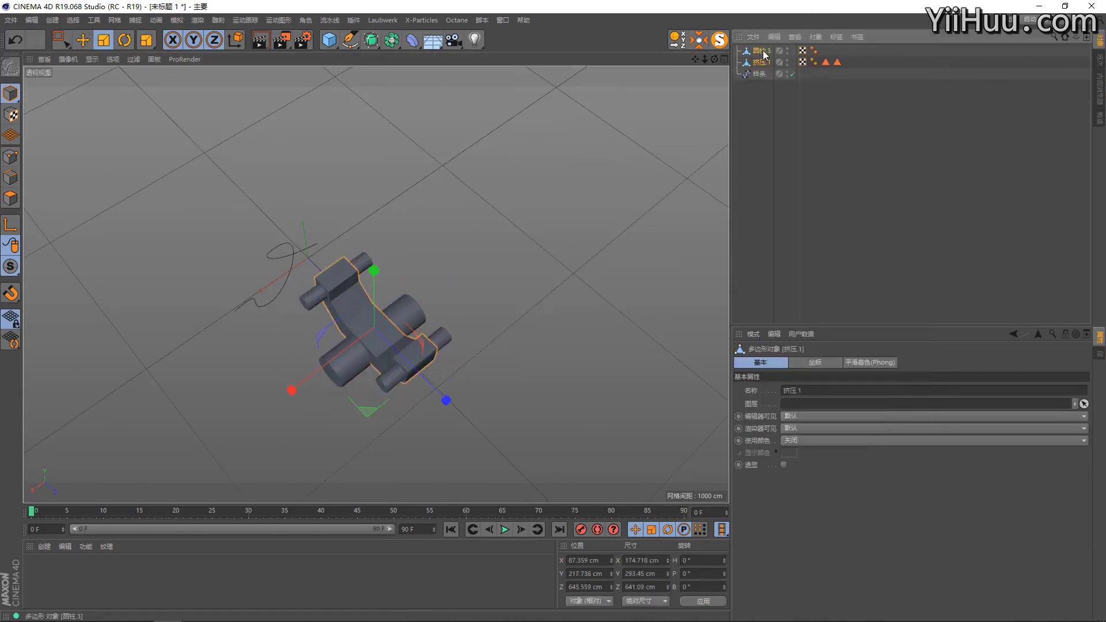
right_click(764, 54)
left_click(835, 473)
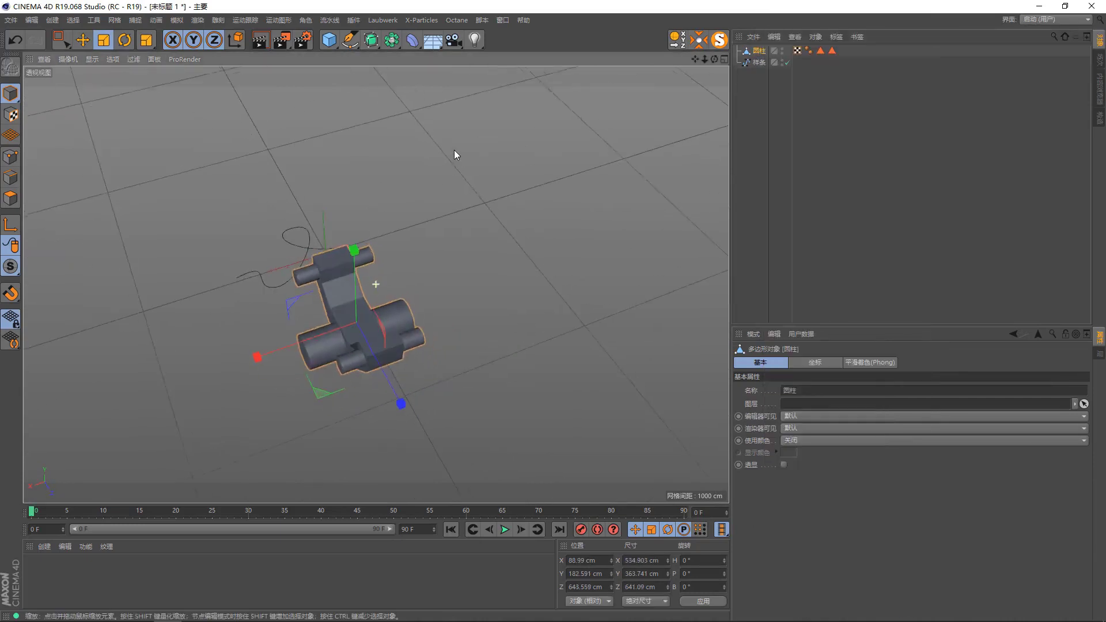
middle_click_drag(360, 265, 456, 239)
mouse_move(411, 235)
left_mouse_down("alt")
mouse_move(399, 309)
mouse_move(402, 270)
mouse_move(346, 252)
left_mouse_up("alt")
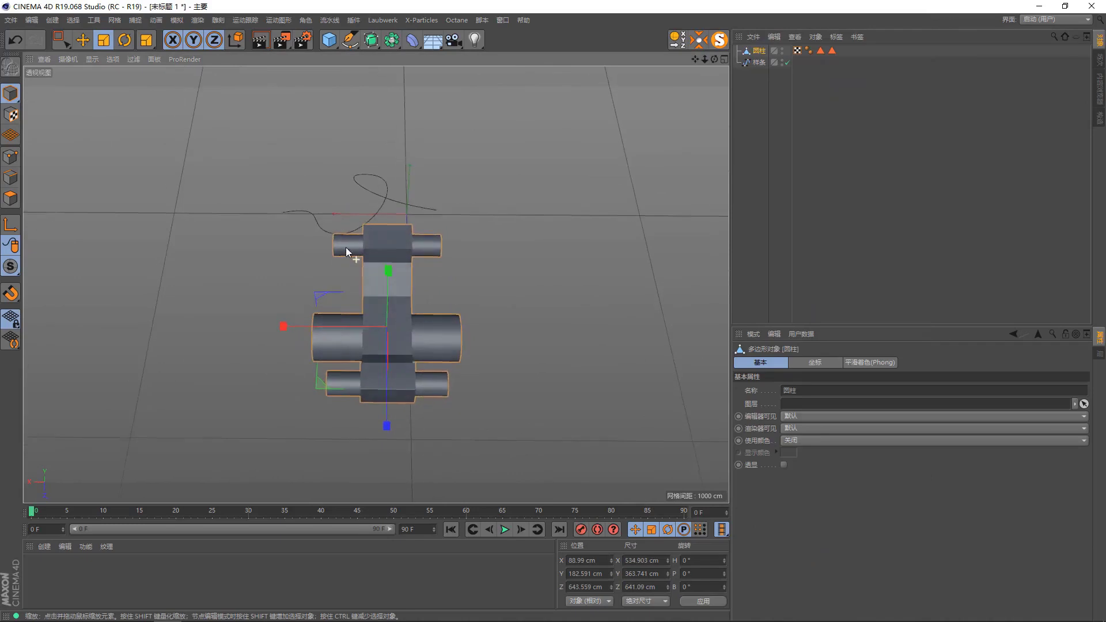
Optimize the merged mesh to weld its duplicate points
left_click(10, 198)
mouse_move(445, 284)
left_mouse_down("alt")
mouse_move(392, 233)
mouse_move(456, 277)
left_mouse_up("alt")
left_click(456, 276)
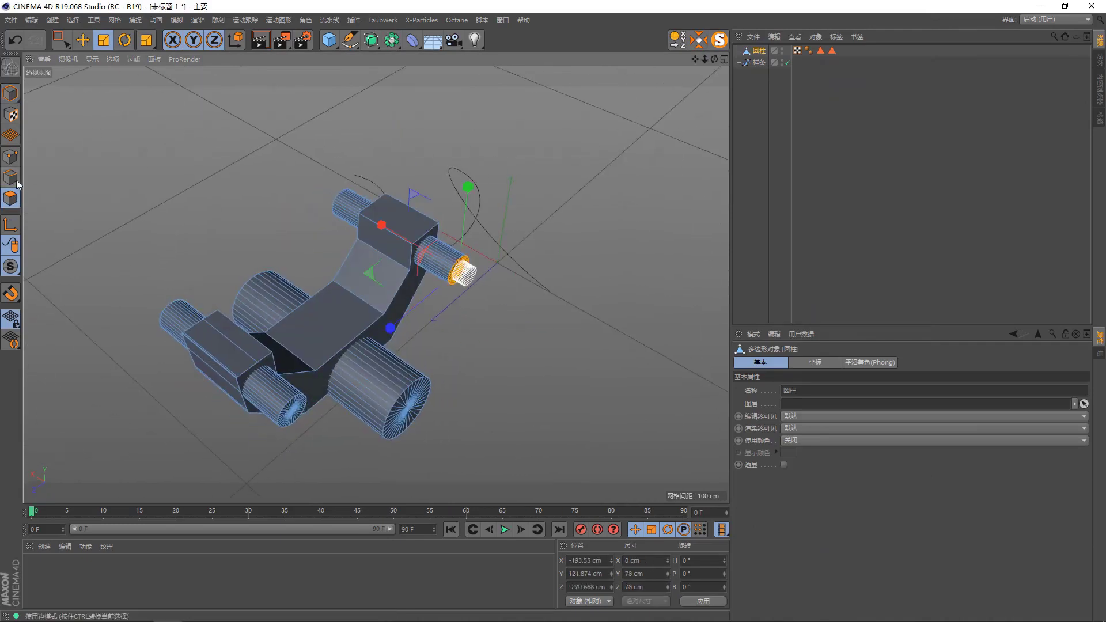
left_click(10, 157)
right_click(538, 246)
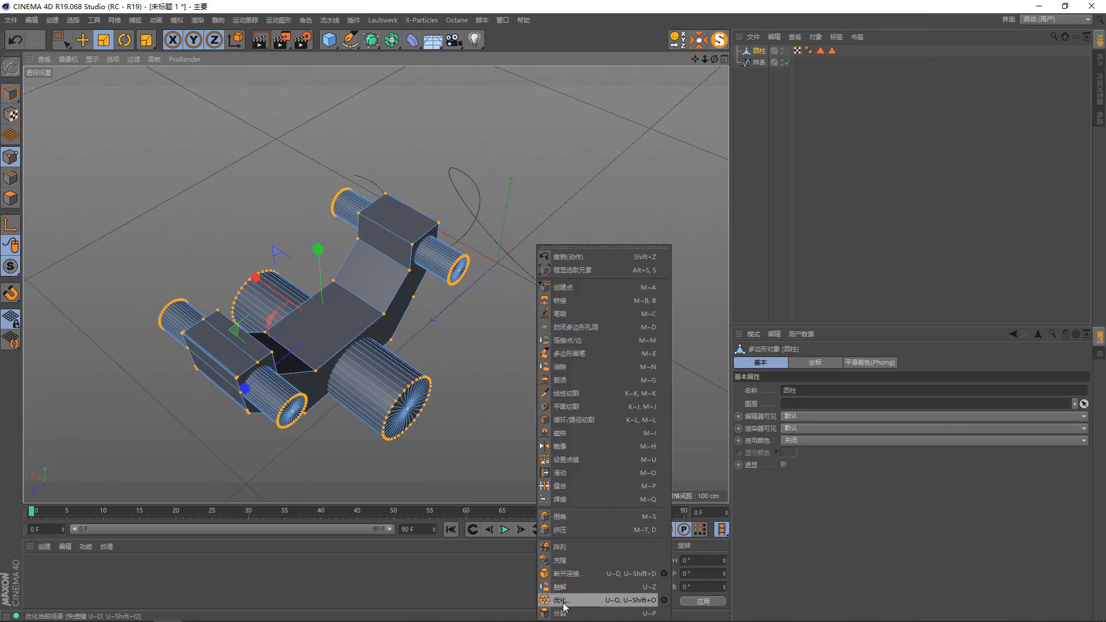
left_click(563, 602)
Lengthen the upper and lower-left axle cylinders, then undo the lengthening
left_click(10, 198)
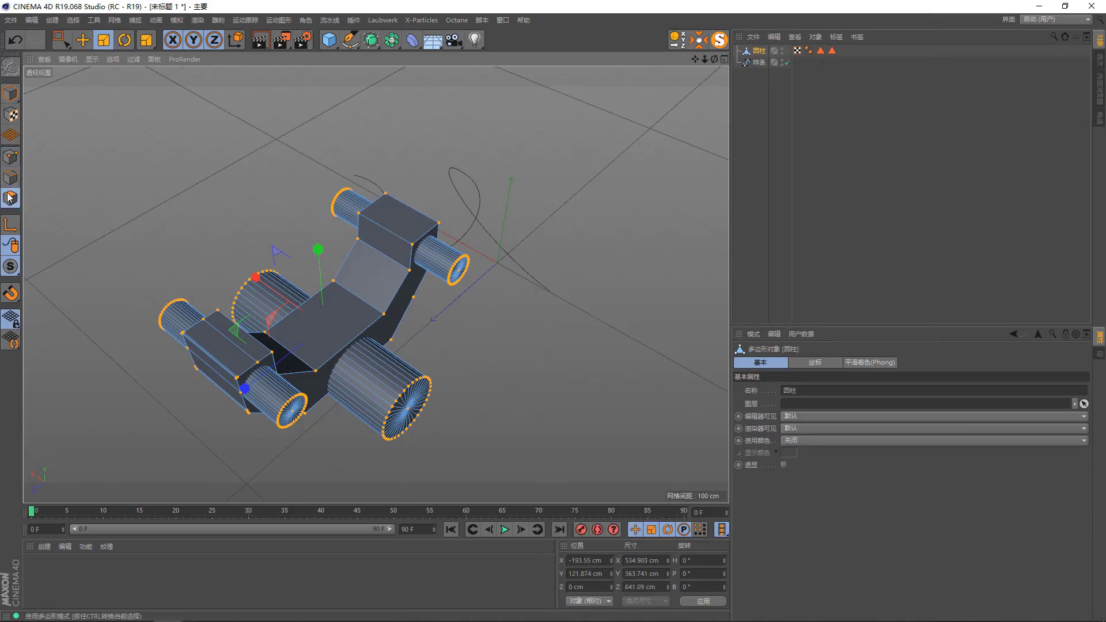
left_click(476, 277)
double_click(464, 274)
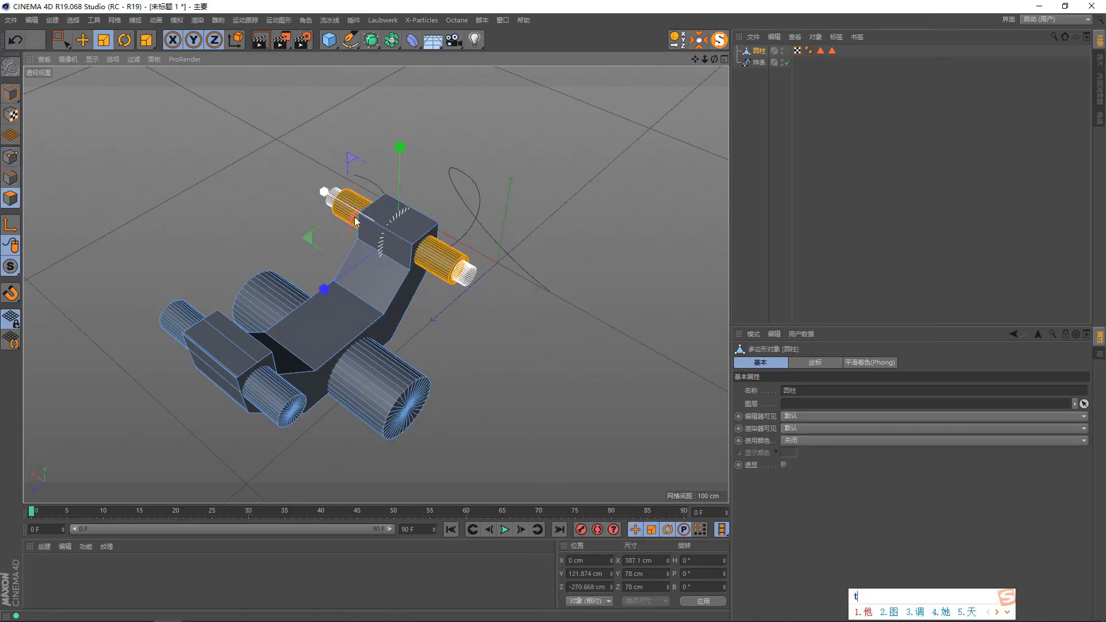
double_click(294, 417, "shift")
mouse_move(272, 258)
left_mouse_down()
mouse_move(176, 152)
mouse_move(408, 234)
mouse_move(502, 243)
mouse_move(447, 258)
left_mouse_up()
key("e")
left_click(11, 93)
left_click(471, 272)
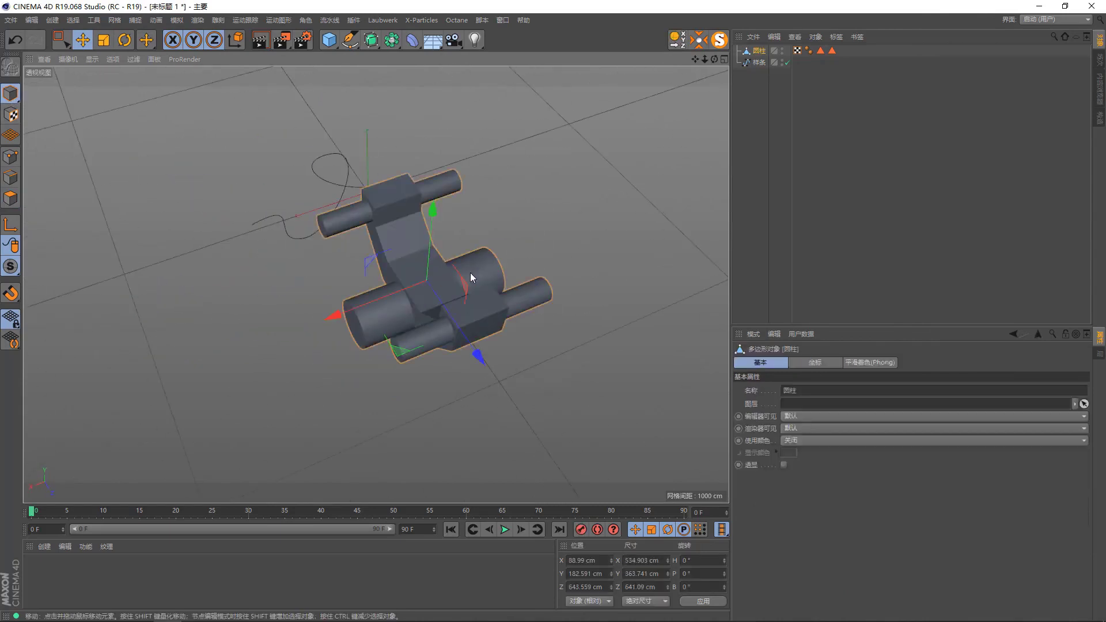
key("ctrl+z")
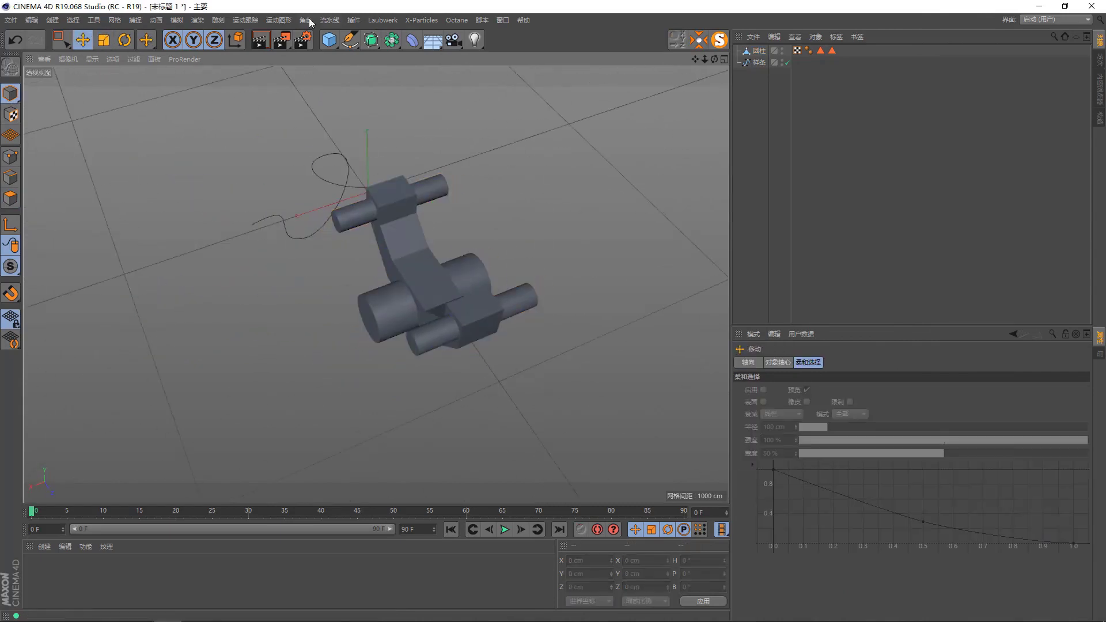
Add a Cloner holding the merged link, spacing clones 409 cm along X
left_click(279, 20)
left_click(288, 151)
left_click_drag(755, 62, 760, 52)
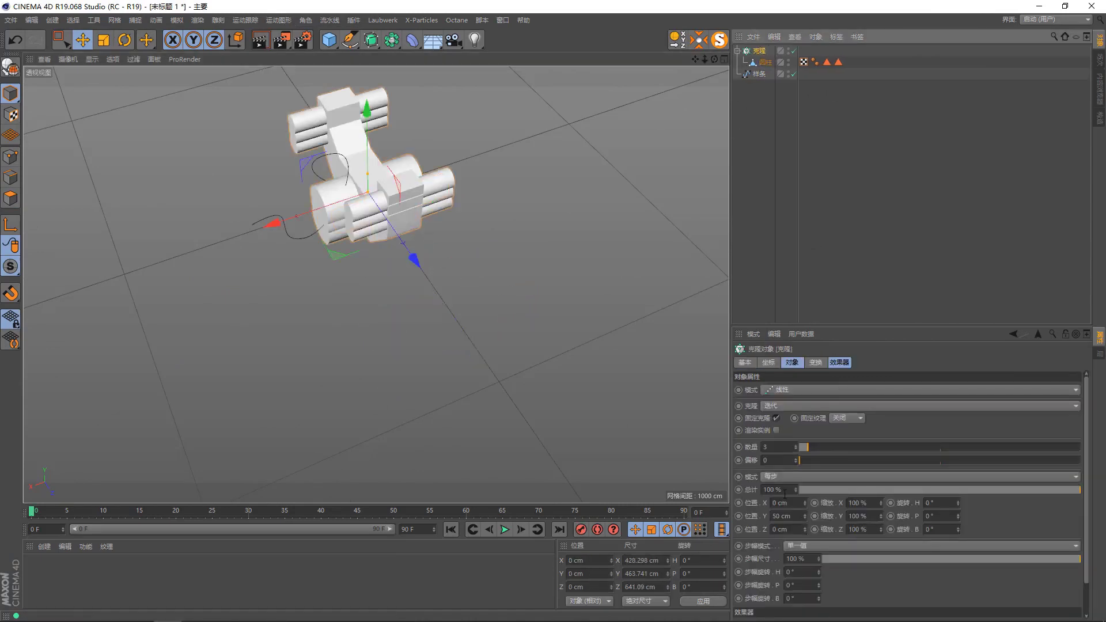
left_click_drag(805, 516, 805, 542)
mouse_move(804, 500)
left_mouse_down()
mouse_move(804, 449)
mouse_move(804, 500)
left_mouse_up()
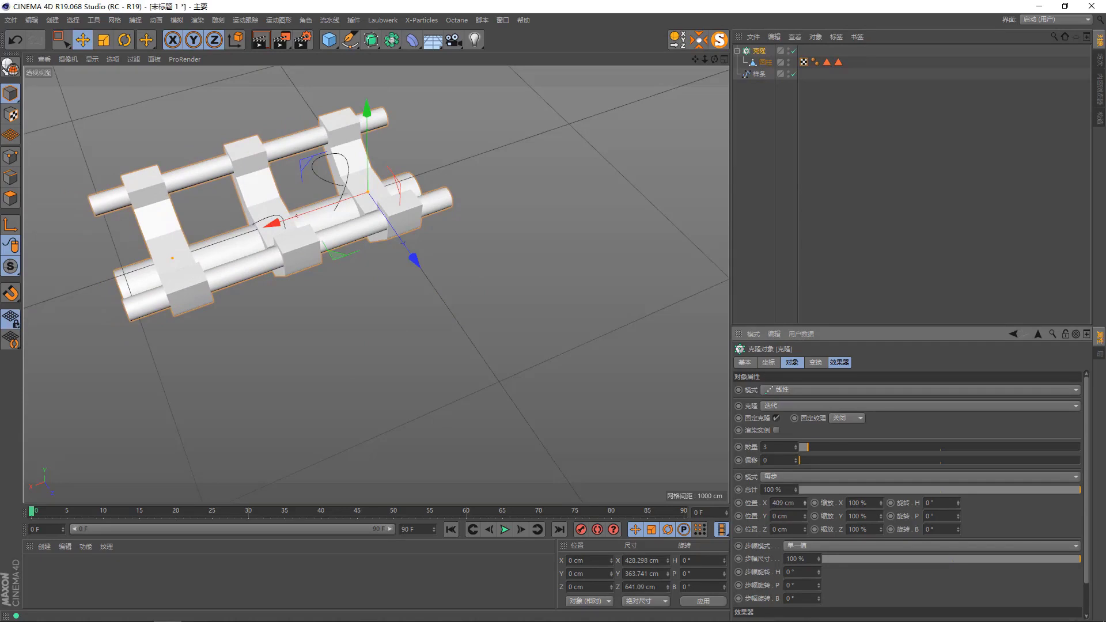
Set the clone count to 34 and group the Cloner under a null
left_click_drag(825, 445, 878, 453)
mouse_move(663, 340)
left_mouse_down("alt")
mouse_move(230, 147)
mouse_move(577, 190)
left_mouse_up("alt")
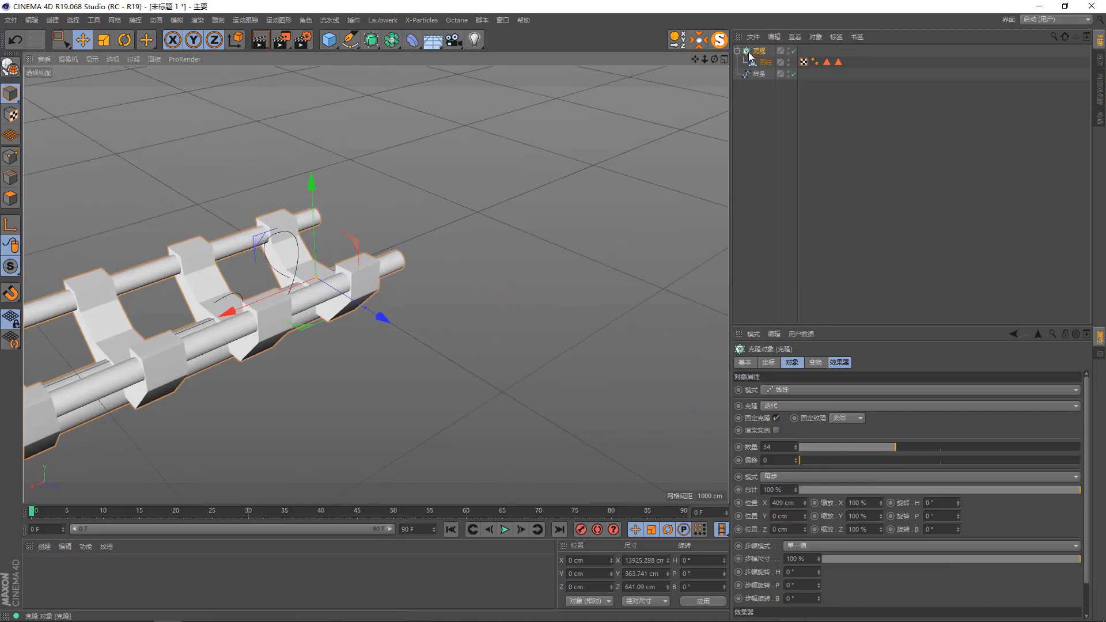
key("alt+g")
left_click(761, 63)
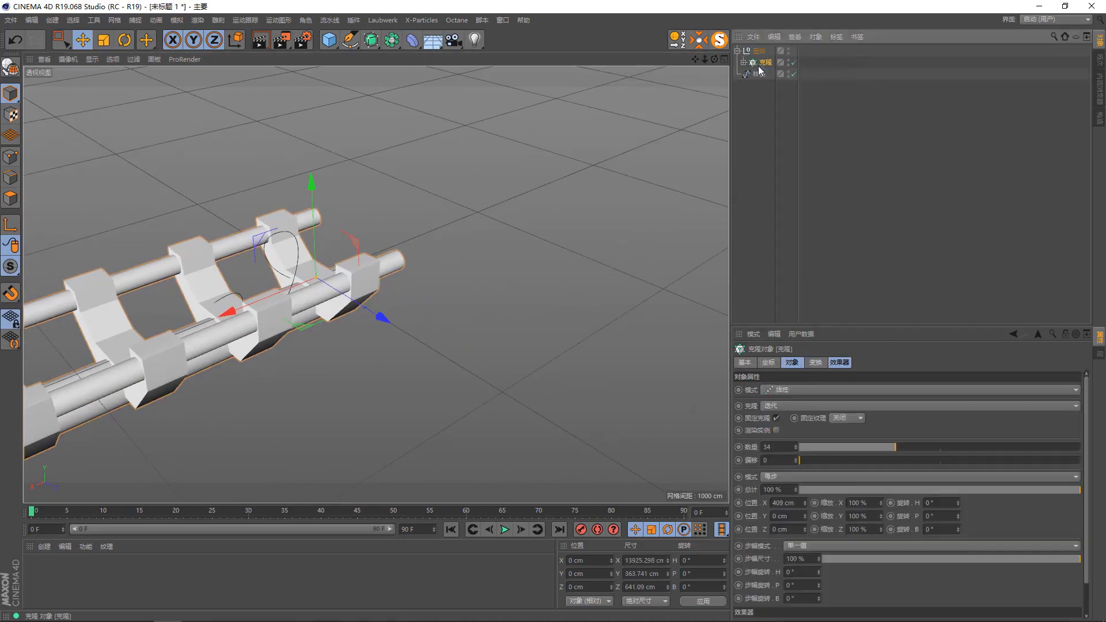
left_click(412, 40)
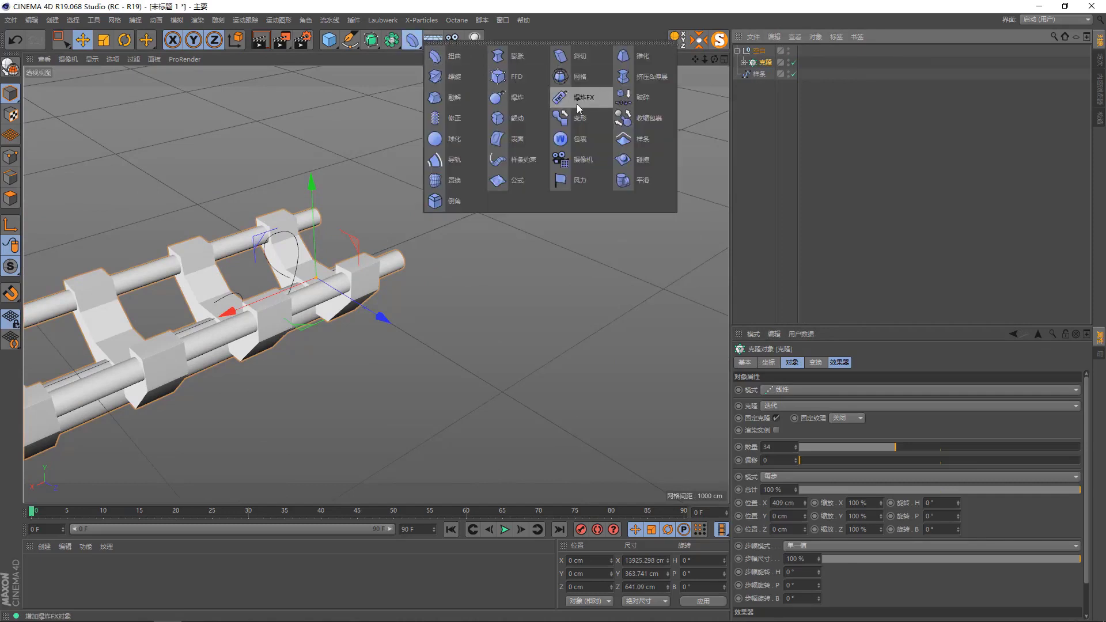
Add a Spline Wrap inside the Cloner and assign the looping spline 样条 to it
left_click(529, 162)
left_click_drag(766, 85, 762, 84)
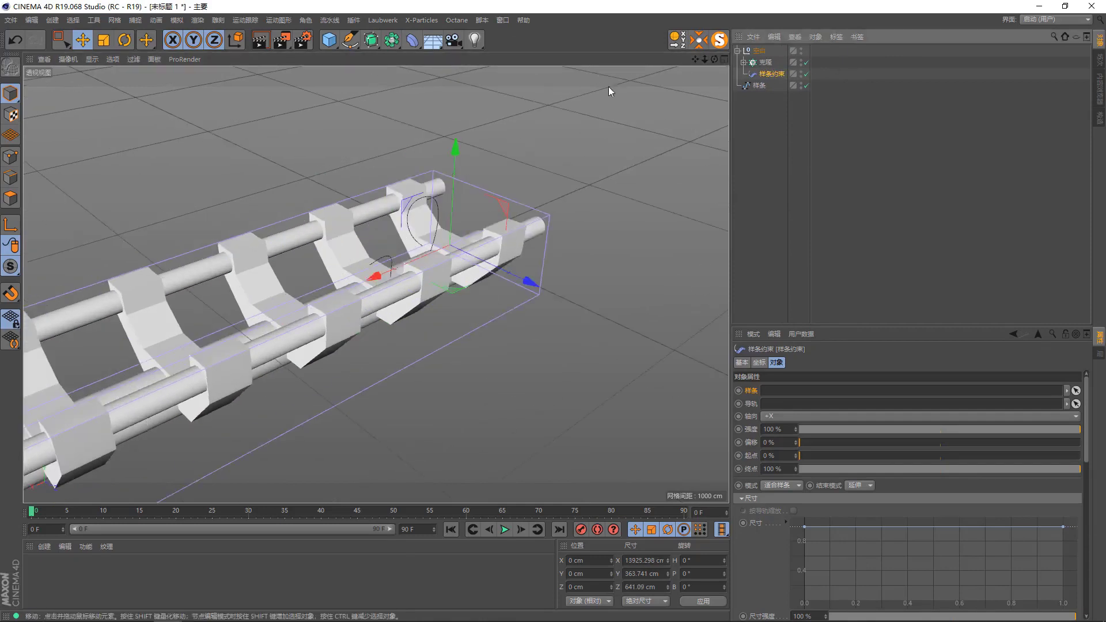
scroll(688, 104, "up", 3)
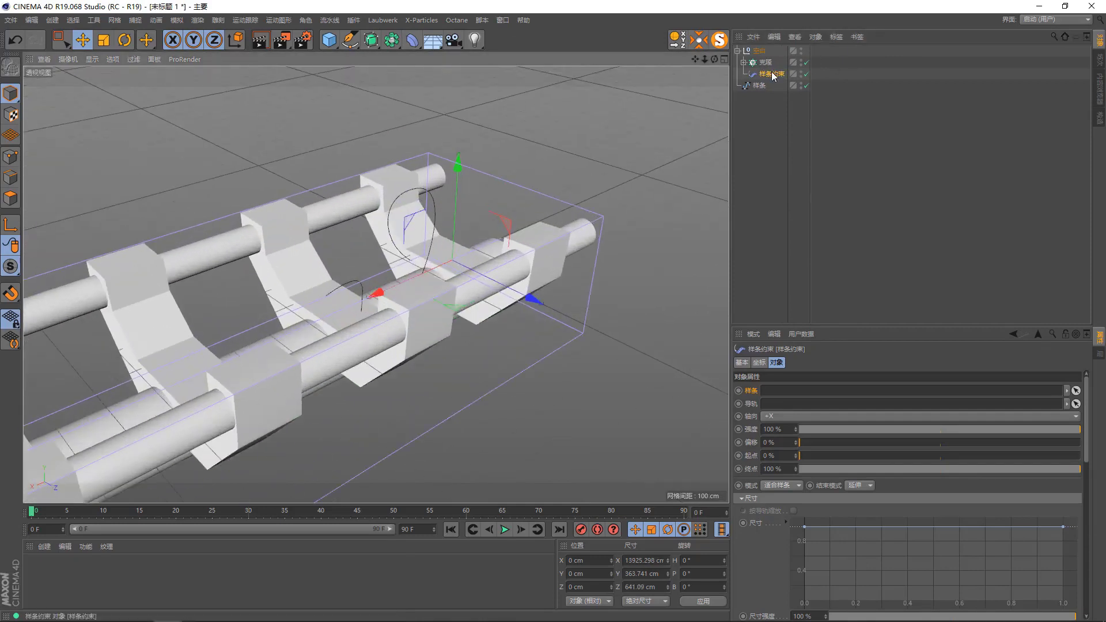
left_click(1076, 391)
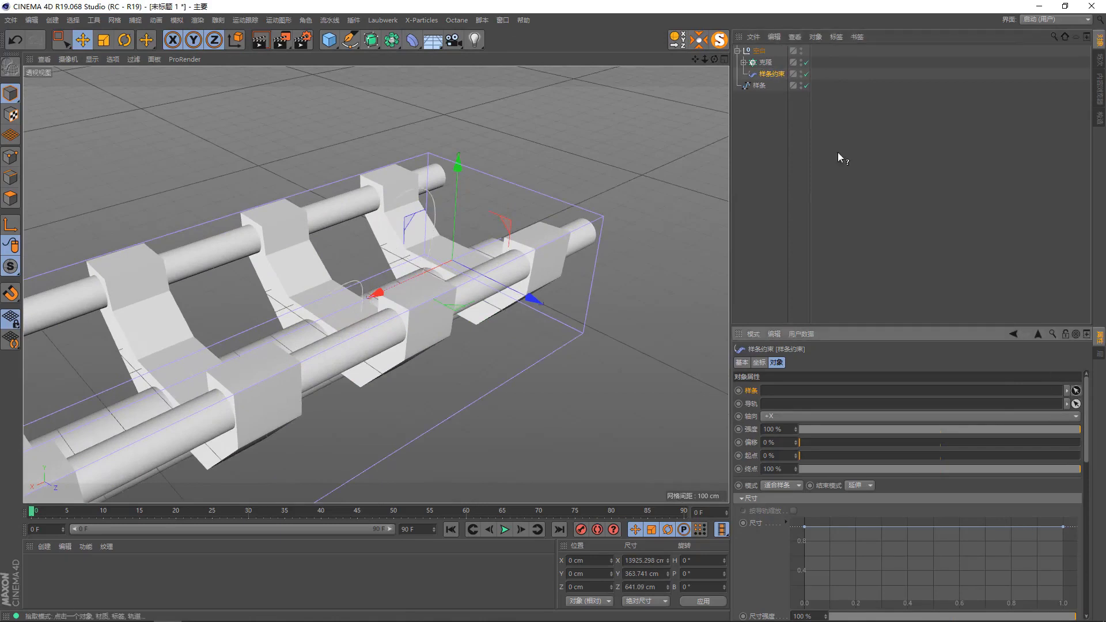
left_click(759, 86)
mouse_move(451, 278)
left_mouse_down("alt")
mouse_move(483, 241)
mouse_move(541, 240)
left_mouse_up("alt")
Shrink the link 圆柱 to about 91 cm and raise the clone count to 39
left_click(748, 65)
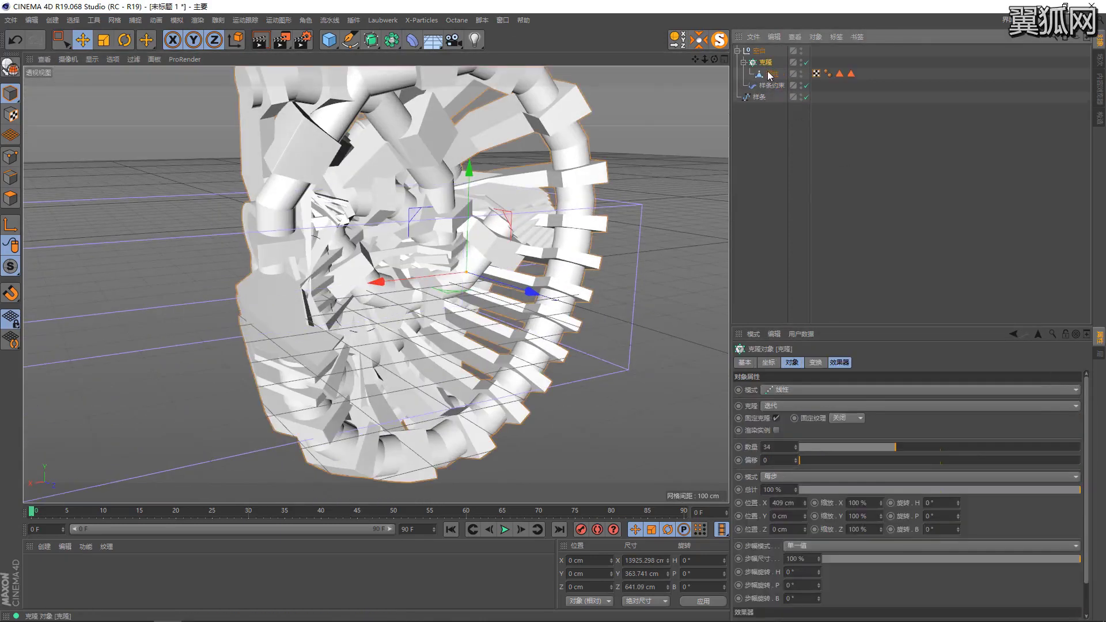
left_click(770, 75)
key("t")
left_click_drag(654, 91, 363, 212)
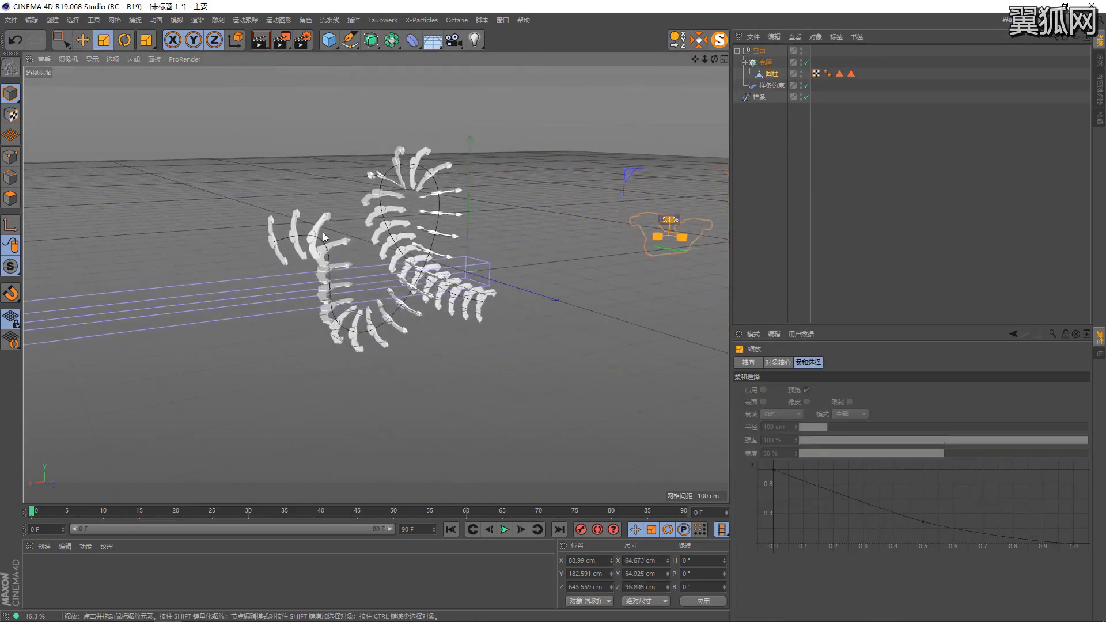
left_click_drag(363, 213, 352, 233)
middle_click_drag(459, 215, 386, 206, "alt")
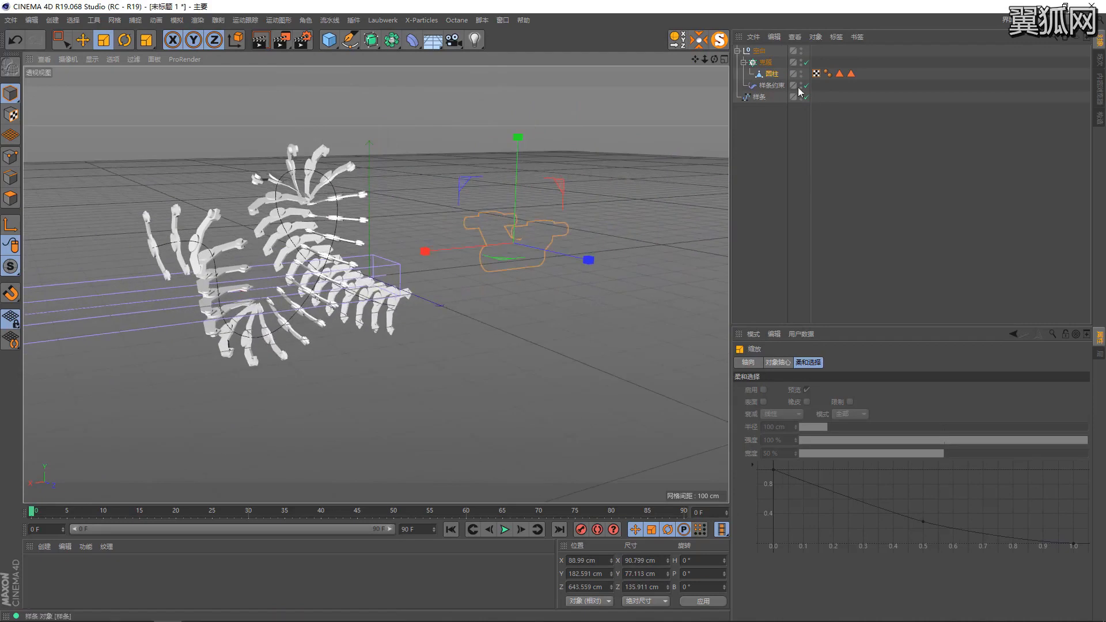
left_click(766, 62)
left_click_drag(903, 449, 909, 448)
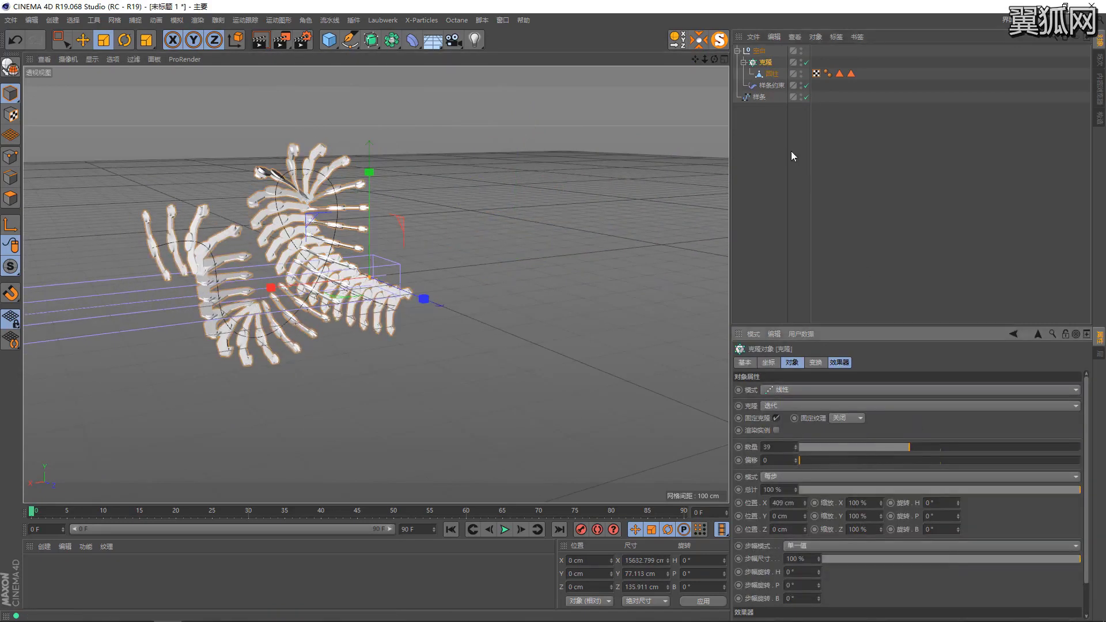
left_click(772, 85)
Change the Spline Wrap axis to -X and check the wrapped ribs, then select the cylinder
left_click(800, 416)
left_click(800, 416)
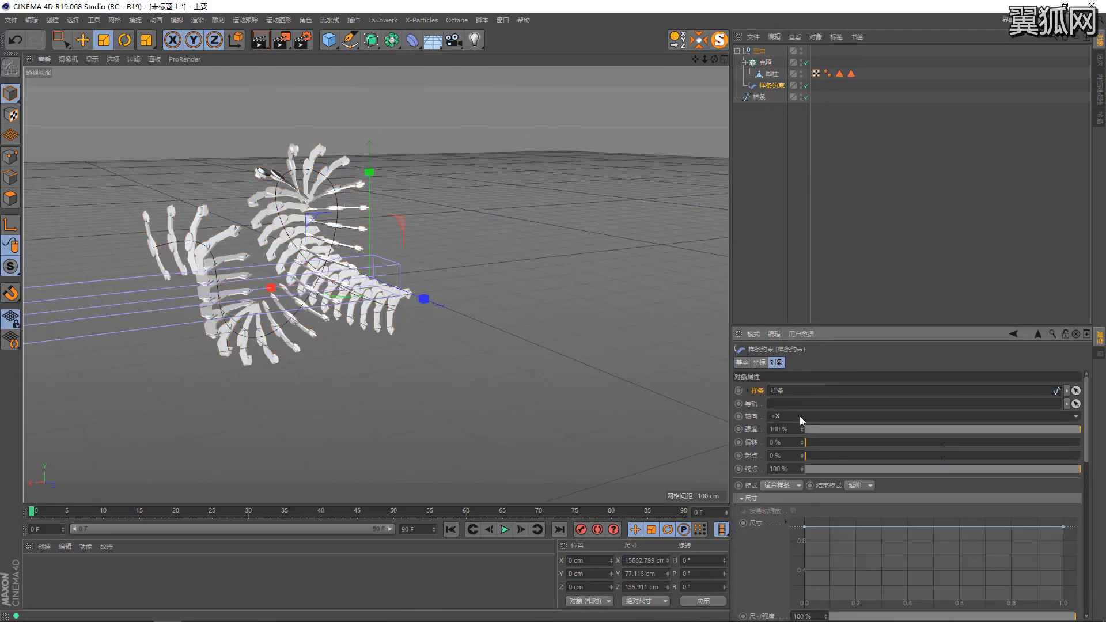
scroll(800, 416, "down", 1)
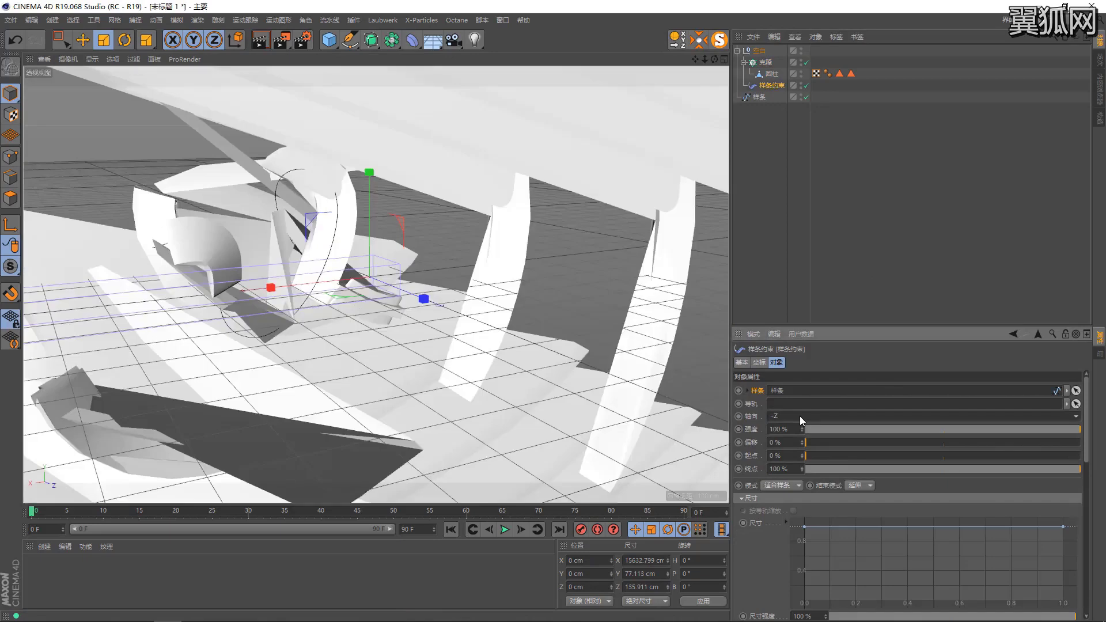
scroll(800, 416, "down", 1)
scroll(800, 416, "down", 1)
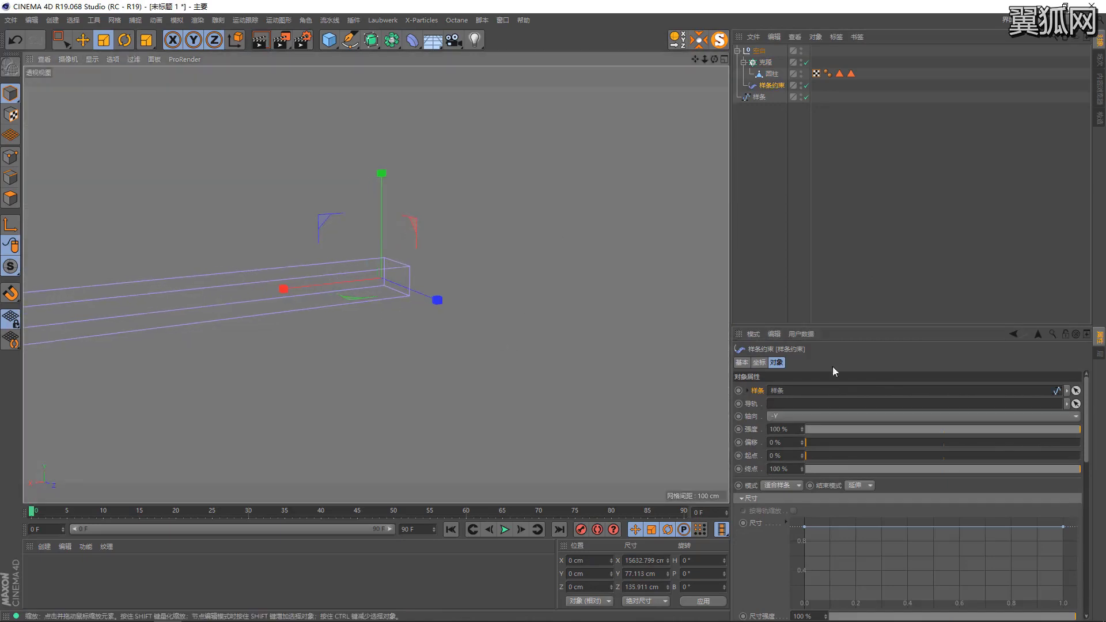
scroll(791, 411, "down", 1)
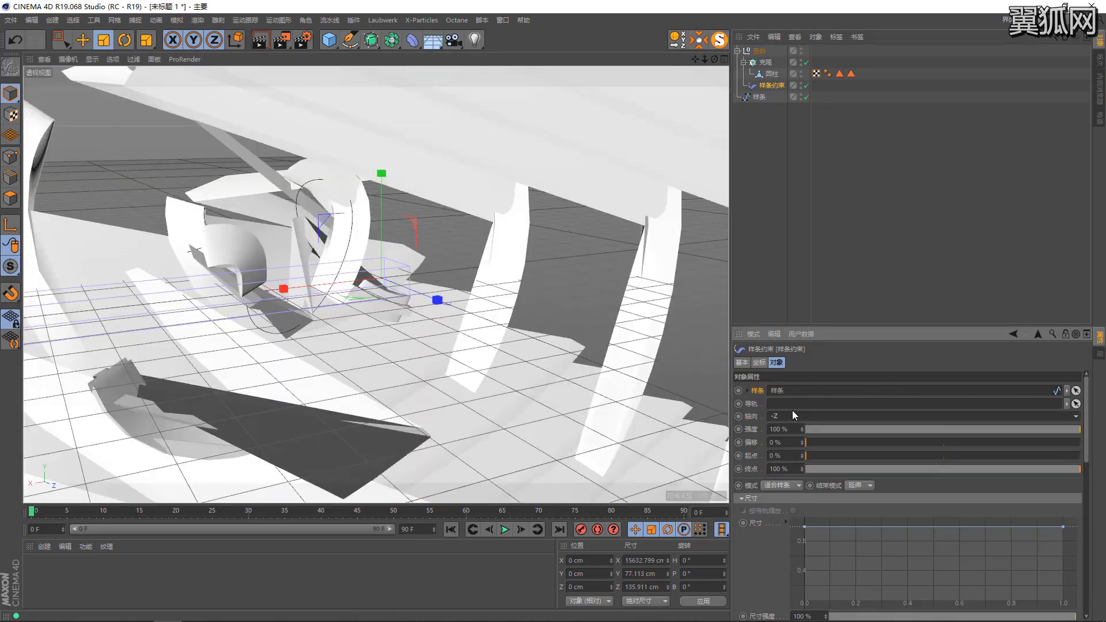
left_click(795, 415)
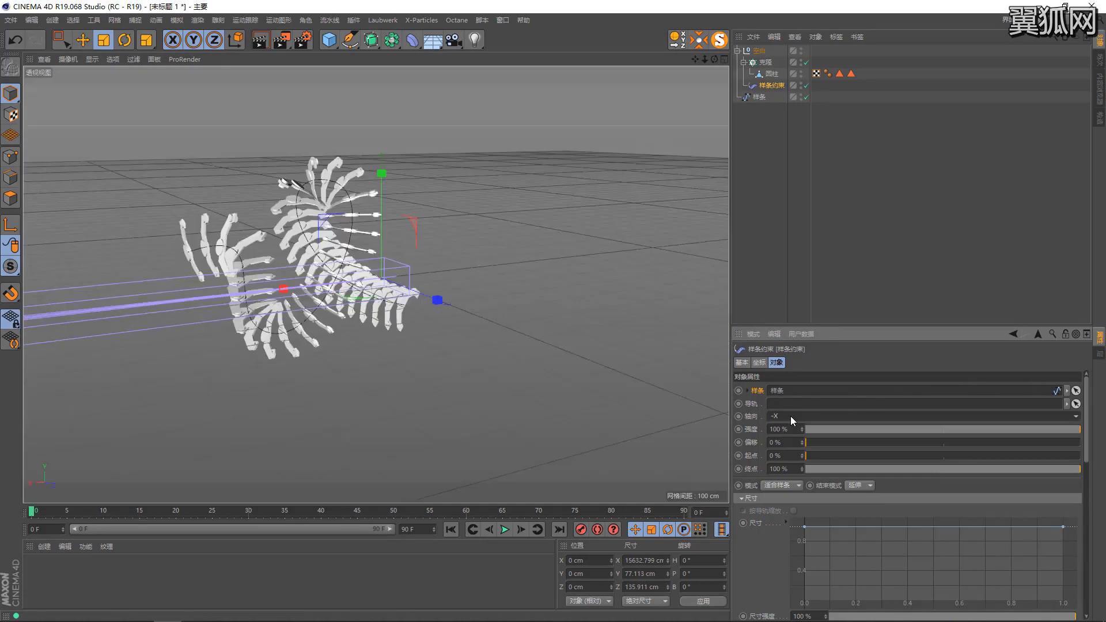
mouse_move(348, 323)
left_mouse_down("alt")
mouse_move(573, 329)
mouse_move(543, 330)
left_mouse_up("alt")
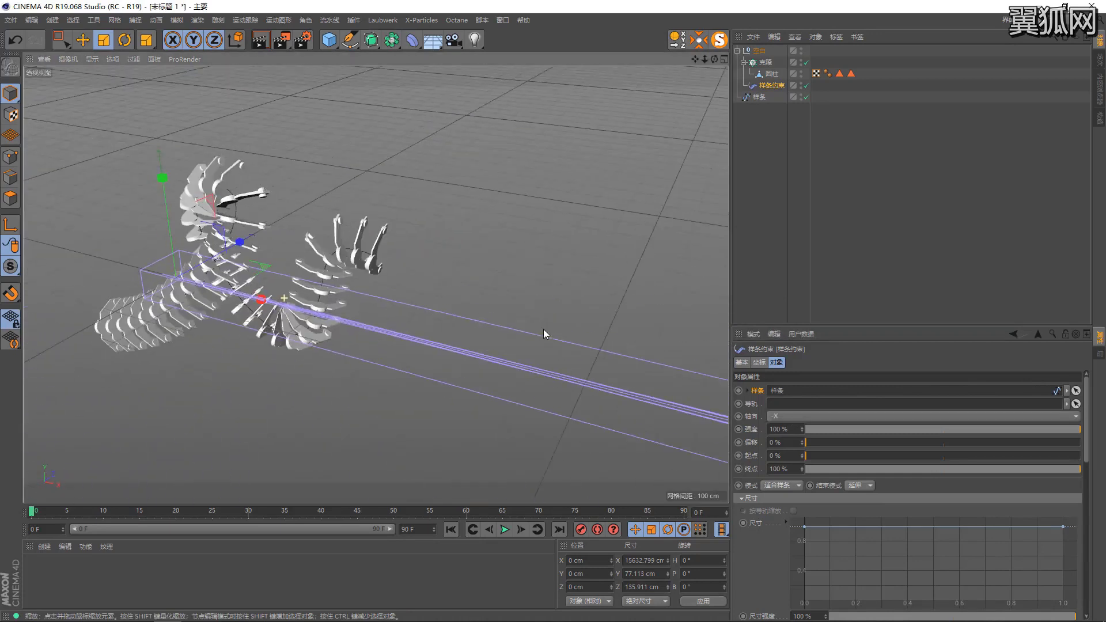
left_click(770, 73)
mouse_move(510, 155)
left_mouse_down("alt")
mouse_move(414, 147)
mouse_move(710, 213)
left_mouse_up("alt")
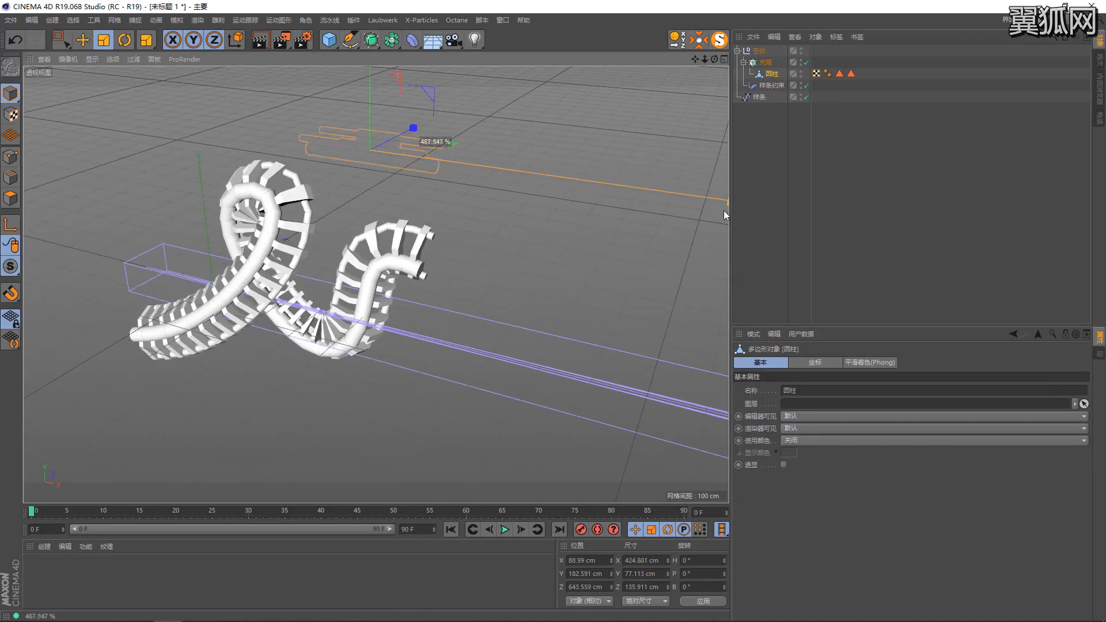
Rescale the cylinder link along X, settling at about 382 cm
key("e")
mouse_move(468, 190)
left_mouse_down("alt")
mouse_move(243, 178)
mouse_move(420, 238)
mouse_move(576, 170)
mouse_move(567, 144)
mouse_move(451, 194)
left_mouse_up("alt")
key("t")
left_click_drag(368, 222, 262, 229)
key("e")
scroll(265, 215, "up", 5)
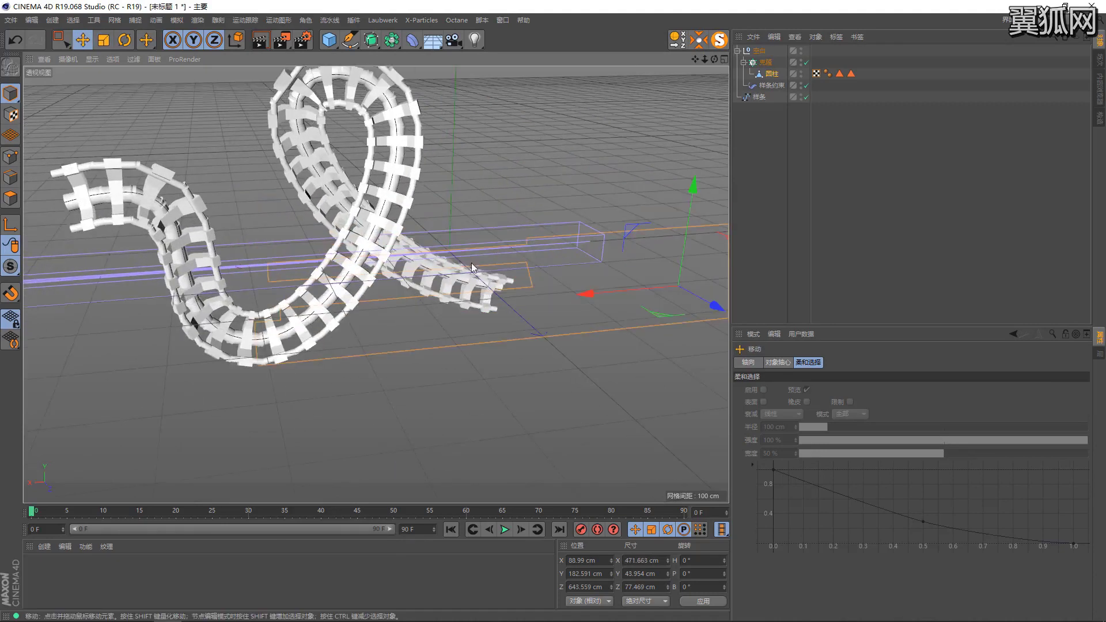
key("t")
left_click_drag(617, 173, 547, 171)
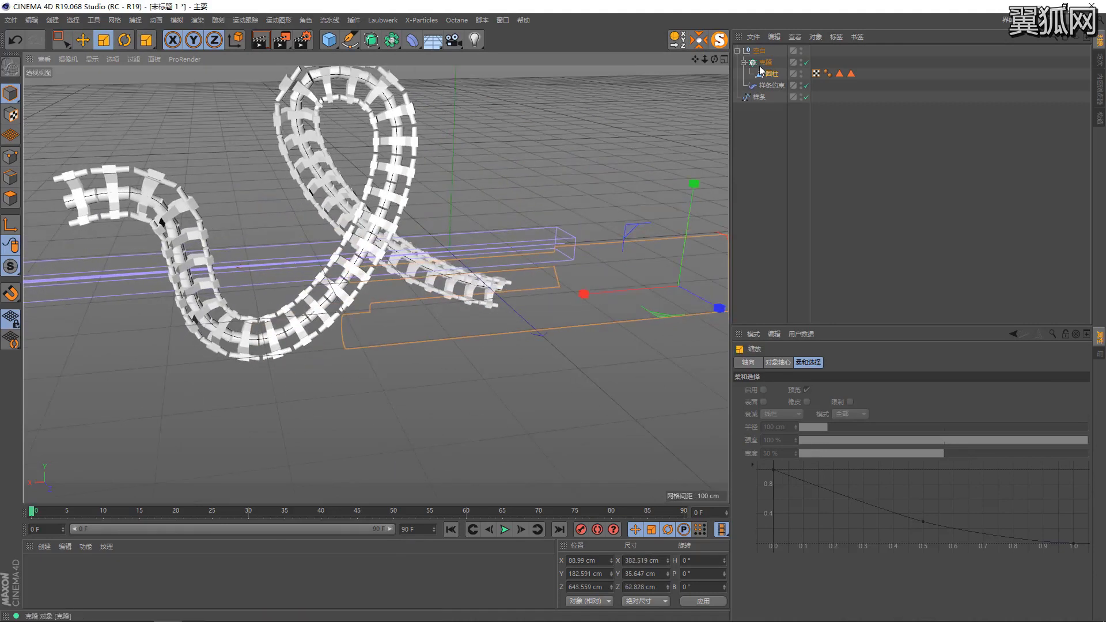
Set the clone count to 48 and stretch the cylinder to about 646 cm
left_click(765, 62)
left_click(926, 447)
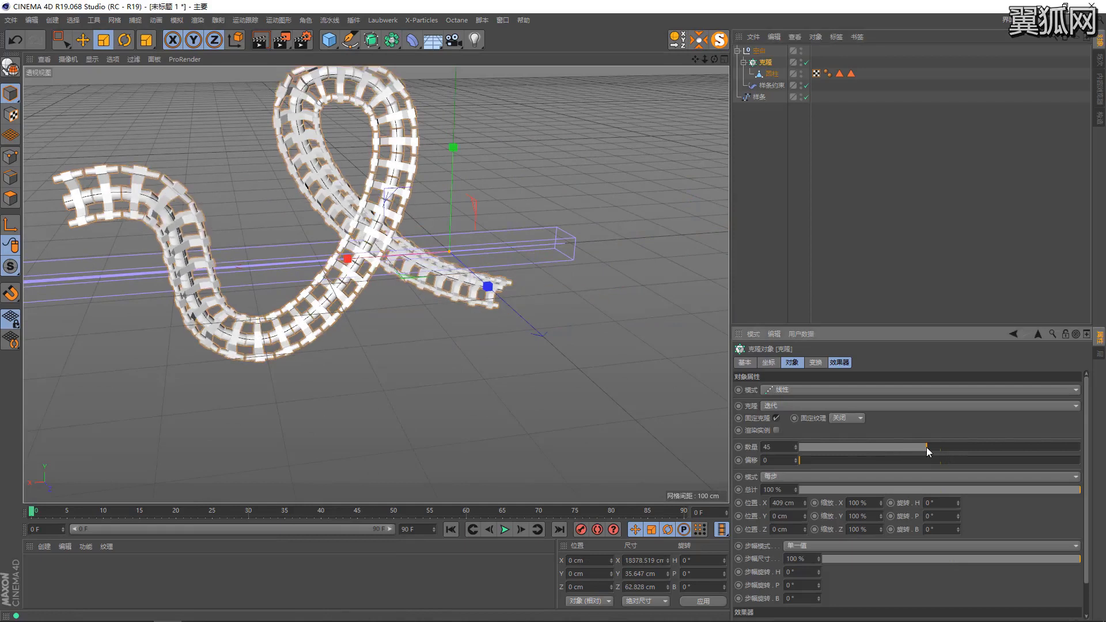
mouse_move(445, 239)
left_mouse_down("alt")
mouse_move(394, 219)
mouse_move(562, 271)
mouse_move(620, 235)
mouse_move(698, 240)
mouse_move(510, 232)
left_mouse_up("alt")
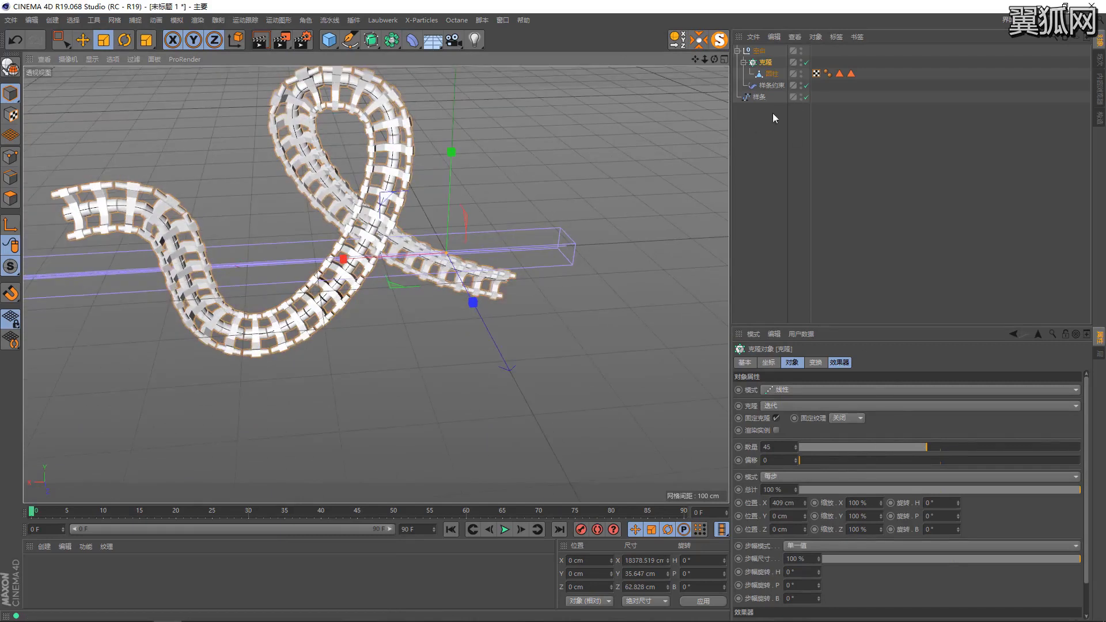
left_click(942, 449)
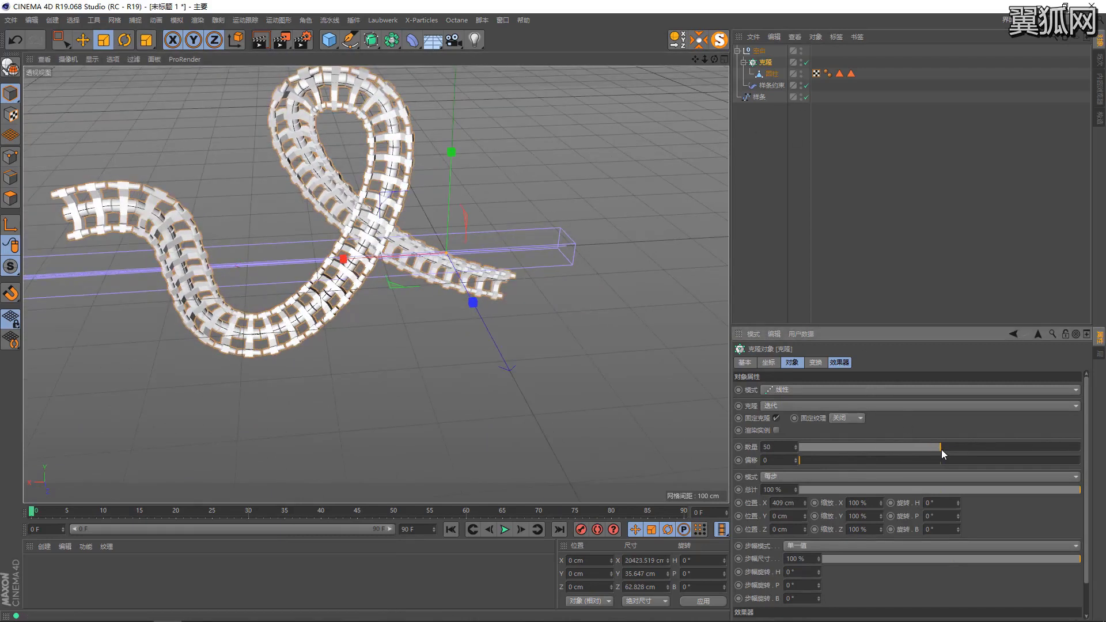
left_click(935, 448)
left_click(773, 75)
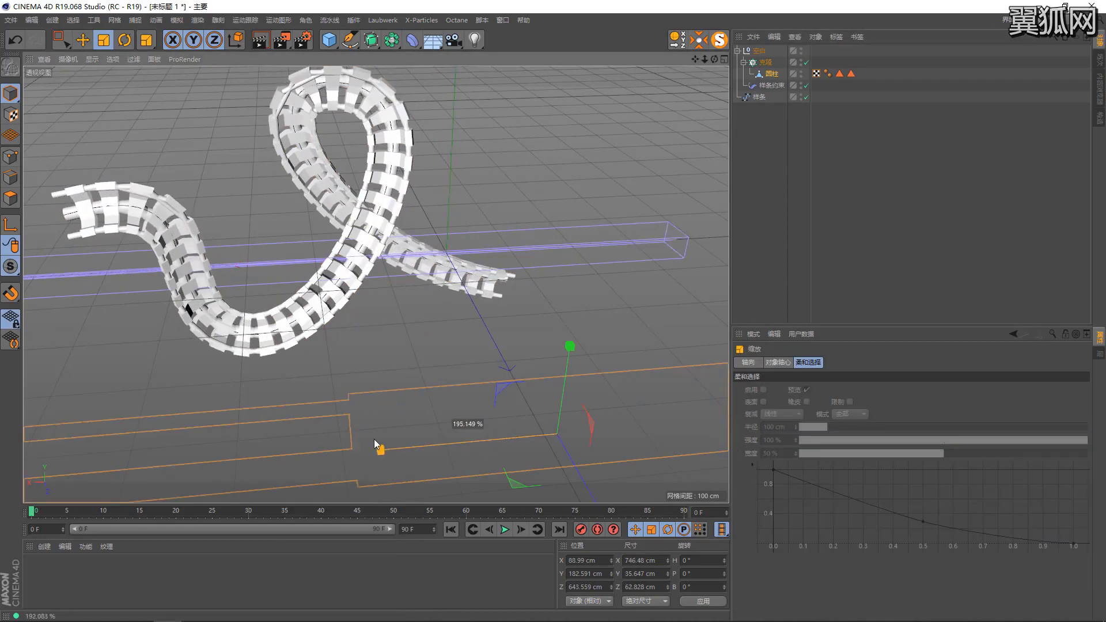
left_click_drag(477, 444, 403, 445)
Twist the chain by raising the Spline Wrap rotation curve at its start and end
key("e")
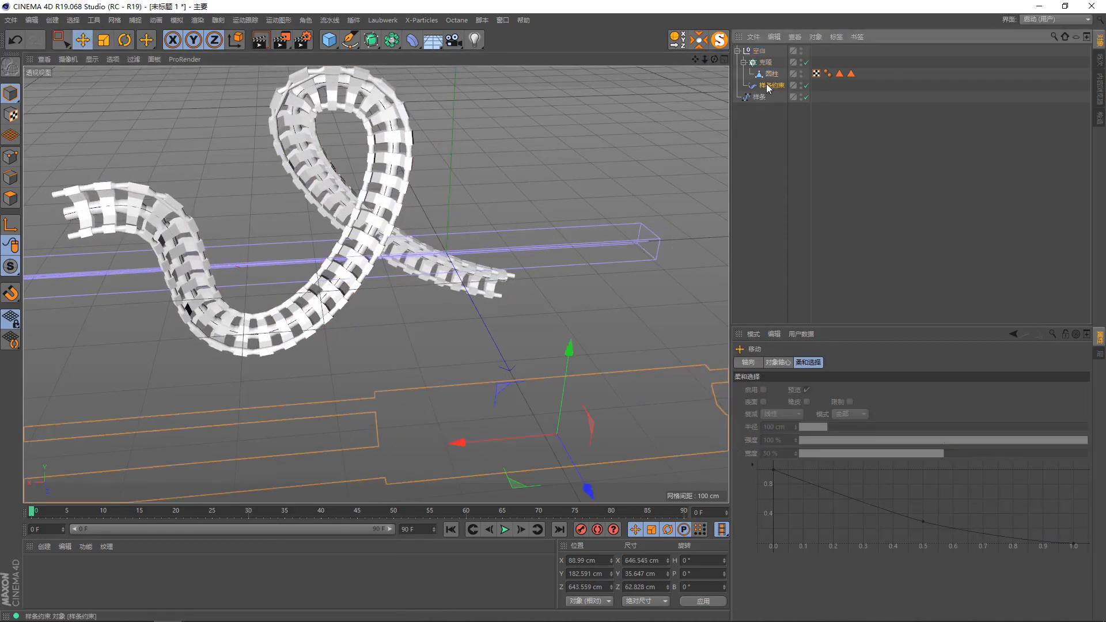
left_click(768, 87)
scroll(869, 531, "down", 2)
scroll(876, 513, "down", 2)
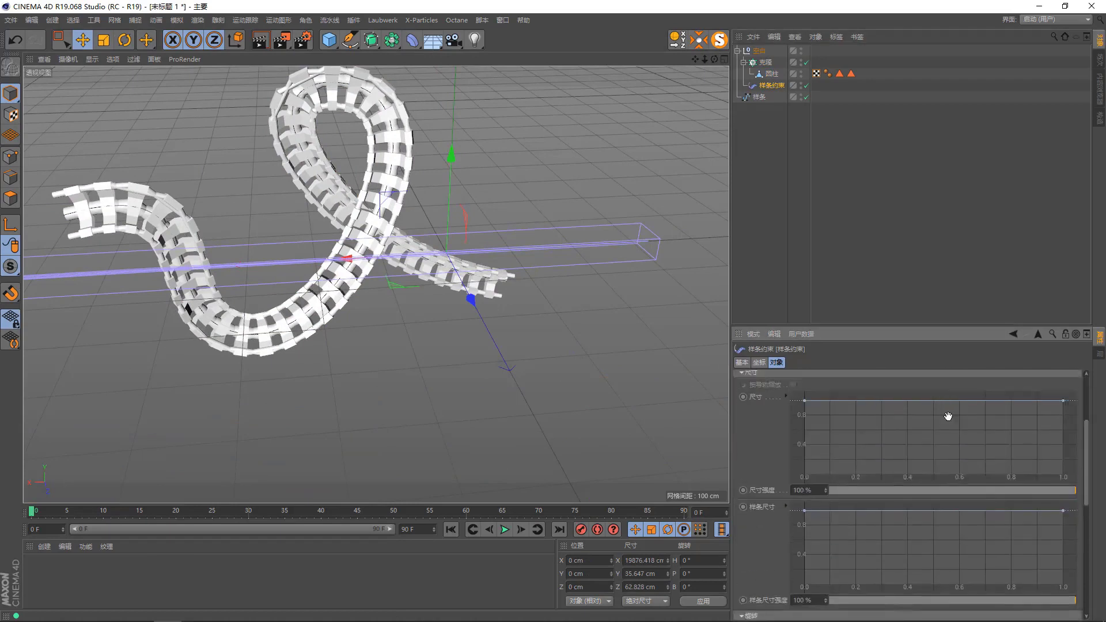
scroll(886, 529, "down", 2)
scroll(853, 505, "down", 2)
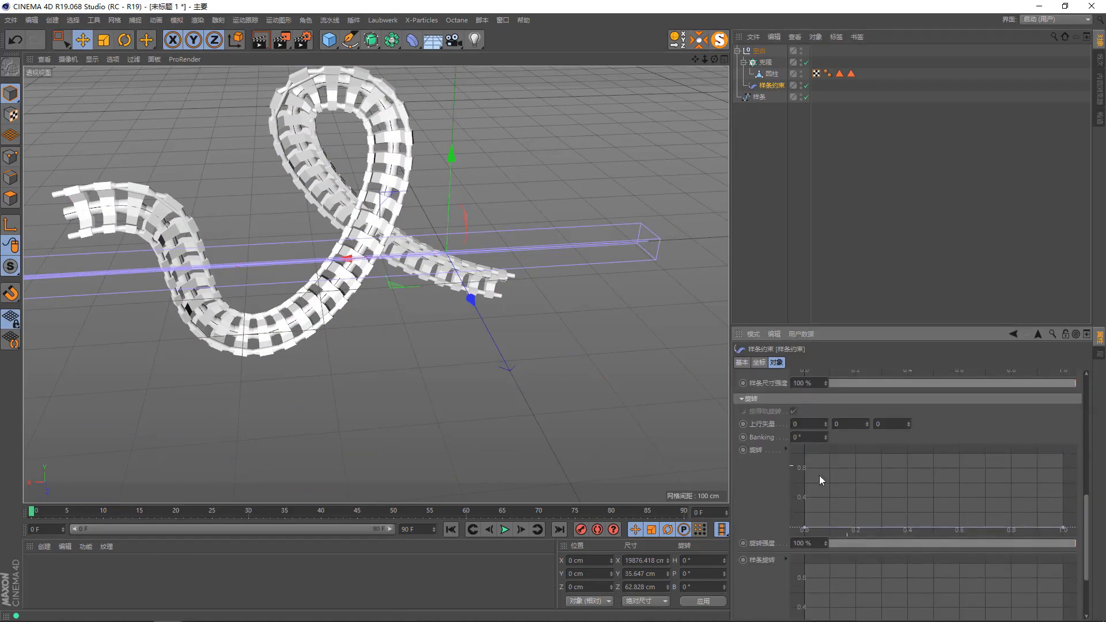
left_click_drag(805, 528, 804, 501)
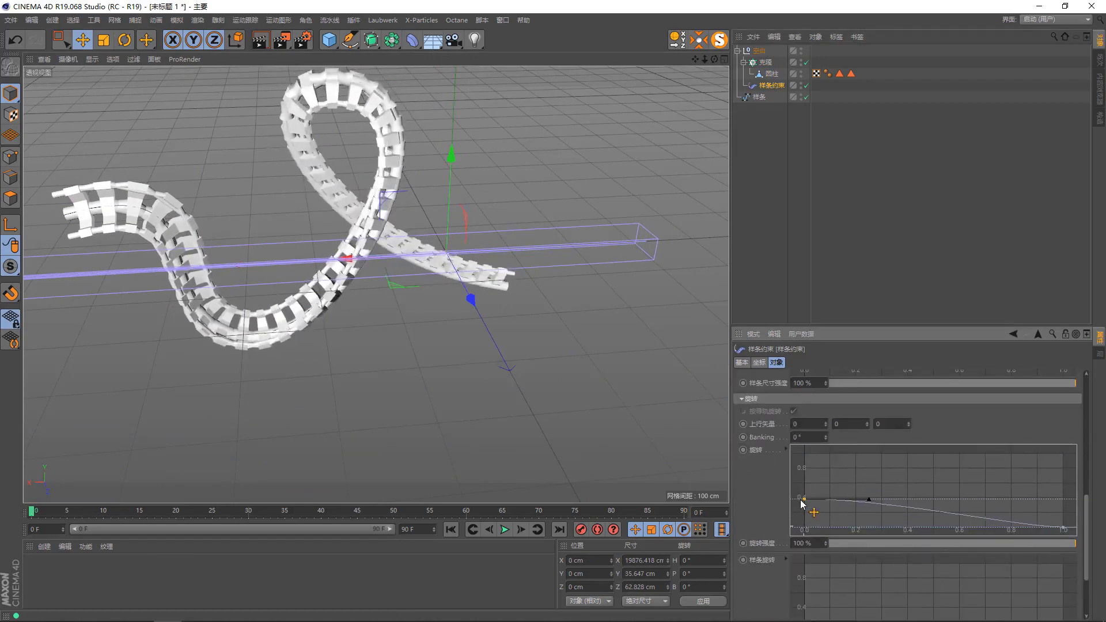
mouse_move(528, 244)
left_mouse_down("alt")
mouse_move(390, 238)
mouse_move(580, 225)
mouse_move(544, 274)
mouse_move(471, 231)
mouse_move(237, 259)
left_mouse_up("alt")
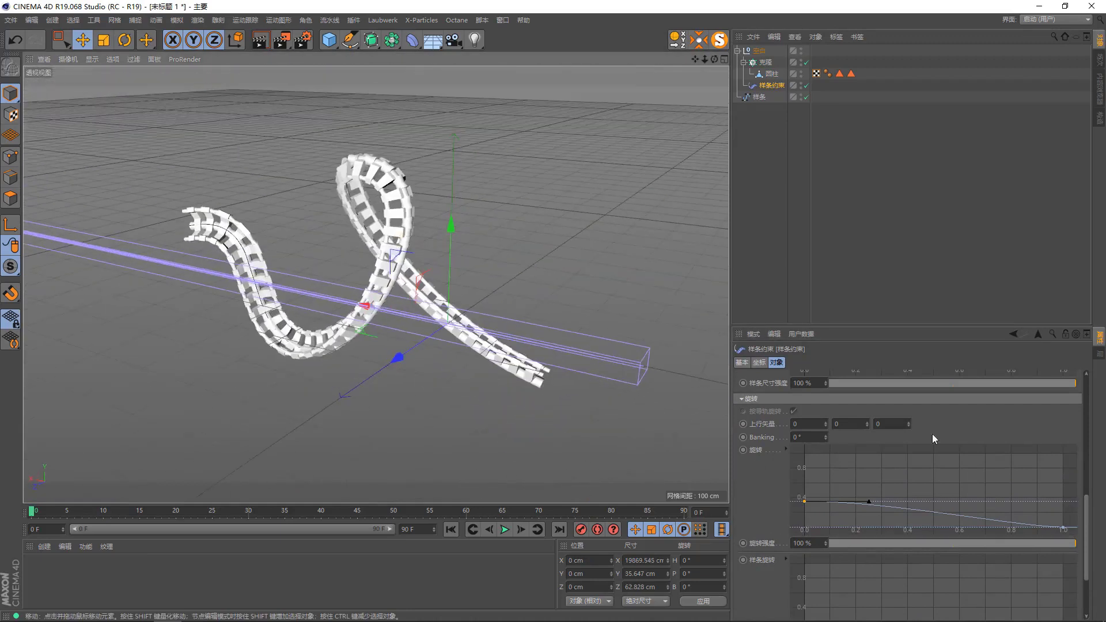
mouse_move(1045, 529)
left_mouse_down()
mouse_move(1040, 515)
mouse_move(1067, 515)
left_mouse_up()
mouse_move(493, 246)
left_mouse_down("alt")
mouse_move(199, 193)
mouse_move(240, 242)
mouse_move(333, 203)
mouse_move(233, 294)
mouse_move(340, 268)
left_mouse_up("alt")
left_click_drag(455, 289, 469, 405, "alt")
mouse_move(532, 354)
left_mouse_down("alt")
mouse_move(455, 371)
mouse_move(534, 329)
mouse_move(395, 218)
left_mouse_up("alt")
left_click_drag(328, 288, 432, 288, "alt")
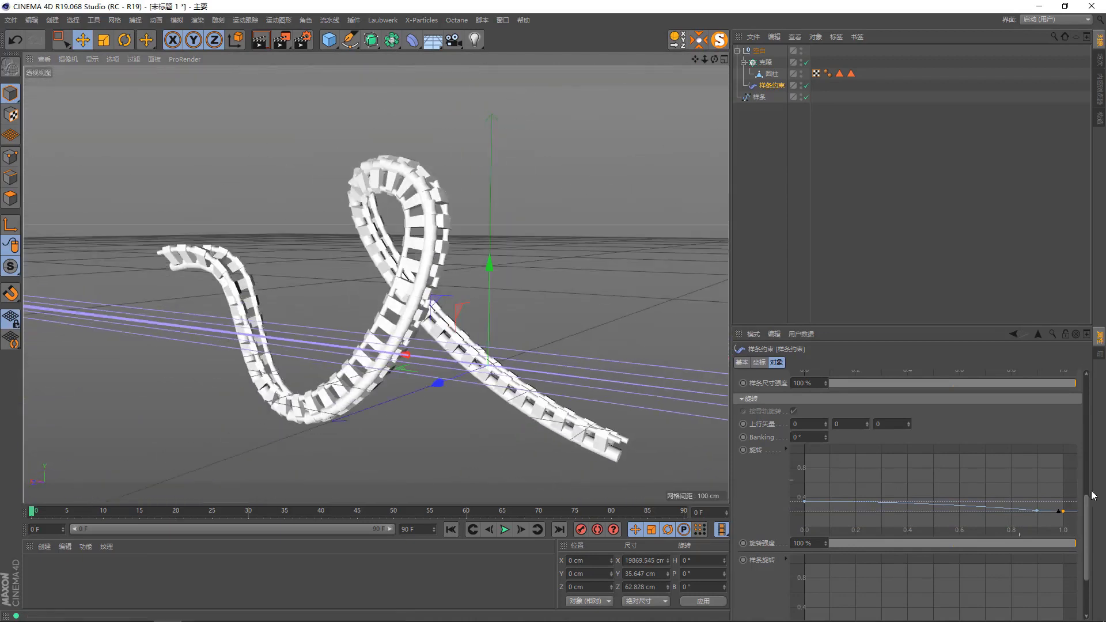
Taper the chain by reshaping the Spline Wrap size curve
left_click_drag(1089, 513, 1088, 415)
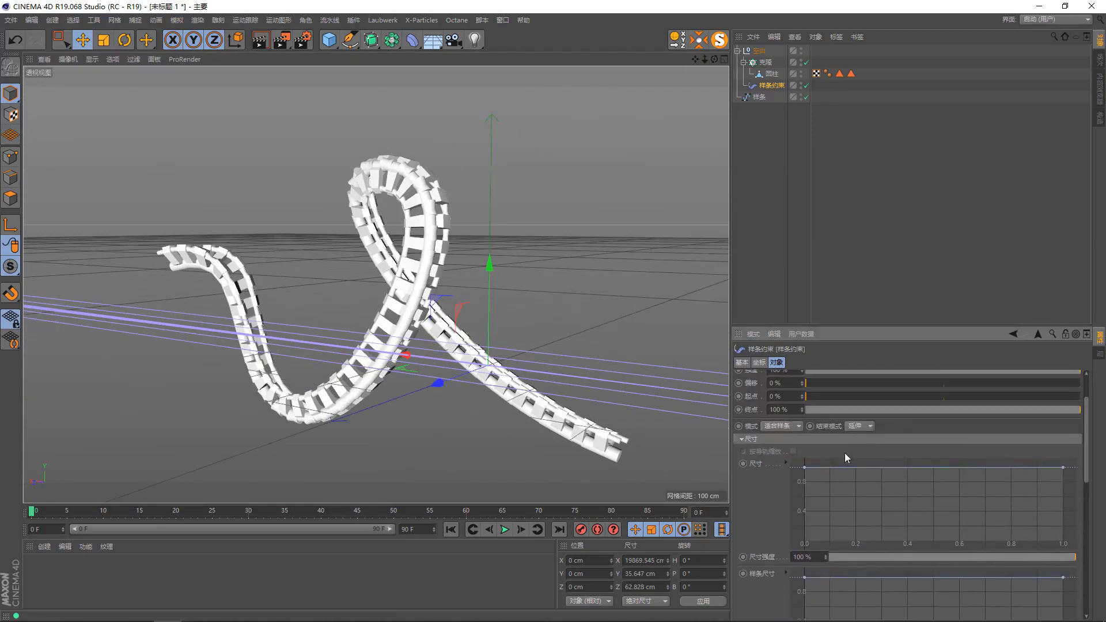
mouse_move(890, 487)
left_mouse_down()
mouse_move(894, 515)
mouse_move(894, 495)
mouse_move(920, 483)
left_mouse_up()
mouse_move(1021, 472)
left_mouse_down("ctrl")
mouse_move(1026, 514)
mouse_move(1028, 480)
left_mouse_up("ctrl")
mouse_move(404, 323)
left_mouse_down("alt")
mouse_move(441, 340)
mouse_move(276, 295)
mouse_move(41, 258)
mouse_move(226, 288)
mouse_move(576, 275)
mouse_move(689, 287)
mouse_move(403, 271)
mouse_move(493, 274)
mouse_move(507, 258)
mouse_move(570, 272)
mouse_move(483, 268)
mouse_move(580, 251)
left_mouse_up("alt")
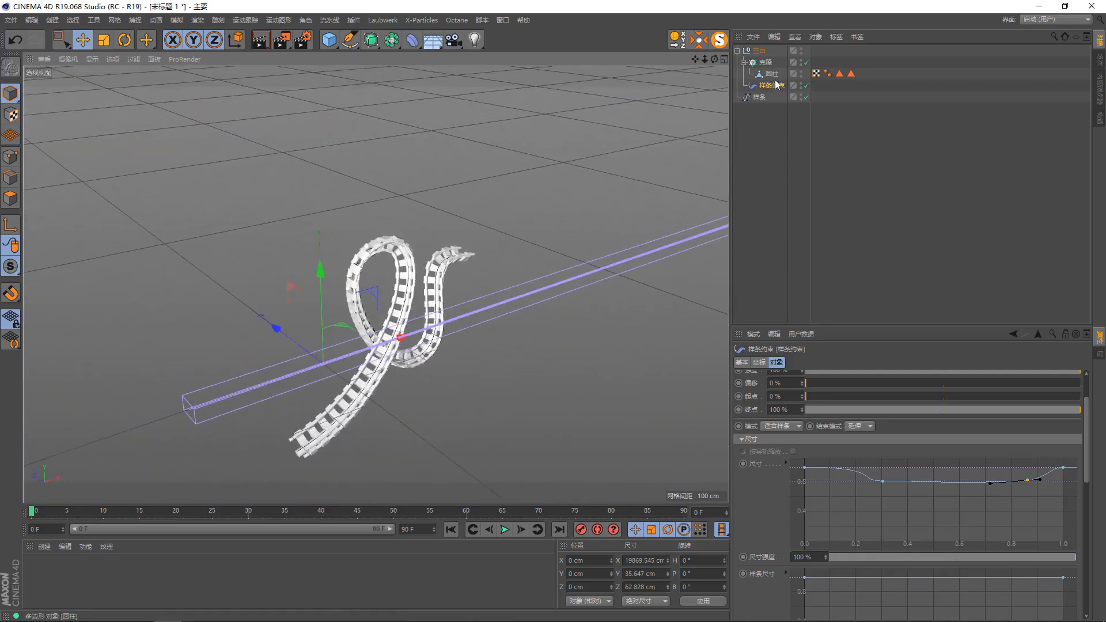
mouse_move(441, 248)
right_mouse_down("alt")
mouse_move(656, 176)
mouse_move(769, 63)
right_mouse_up("alt")
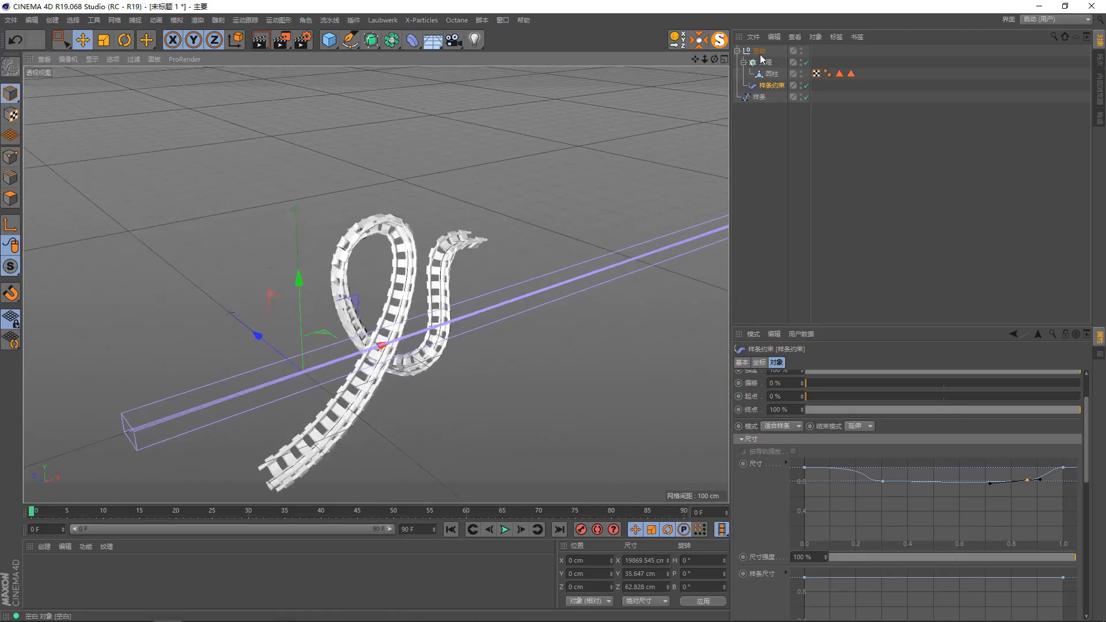
Create a new material and delete the null holding the chain
left_click(759, 52)
double_click(252, 564)
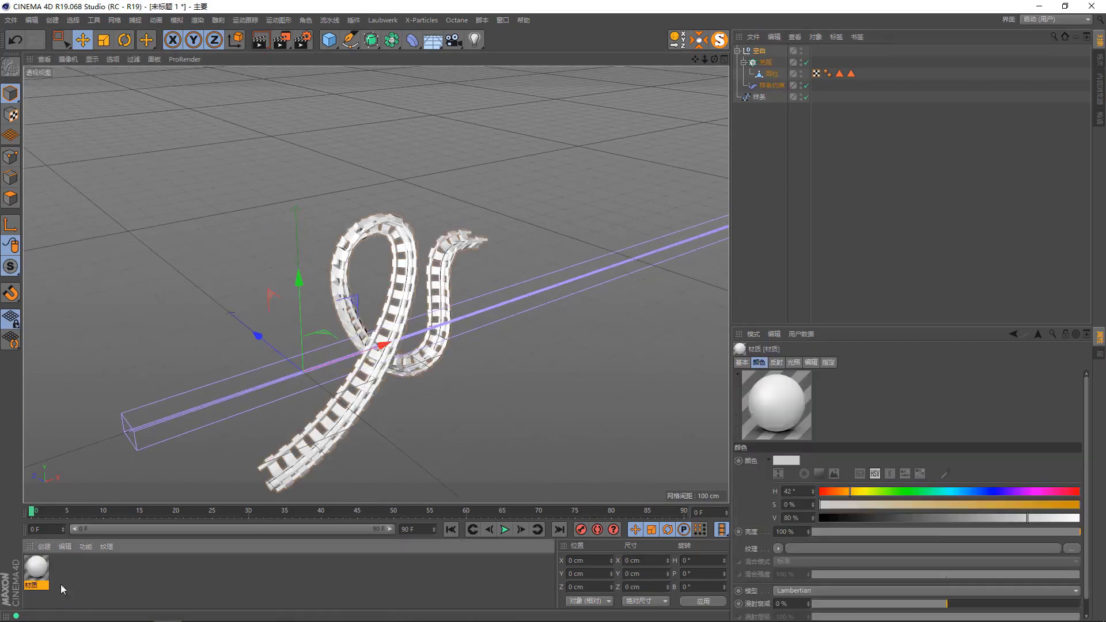
left_click(760, 52)
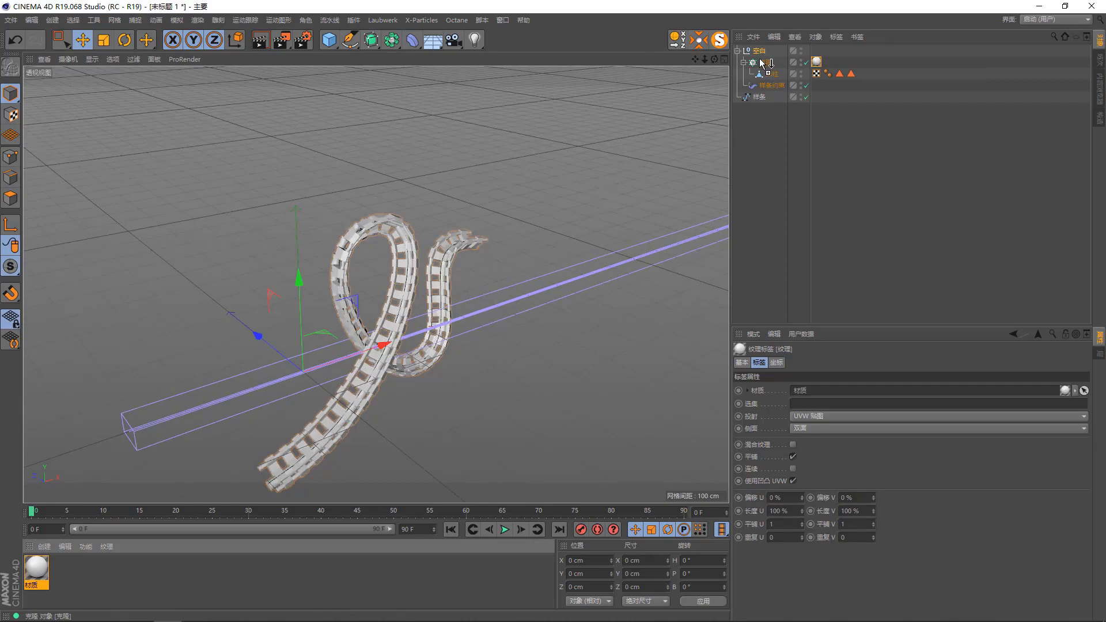
key("Delete")
Add a cube sized about 338 cm wide by 62 cm tall and make it editable
left_click(760, 52)
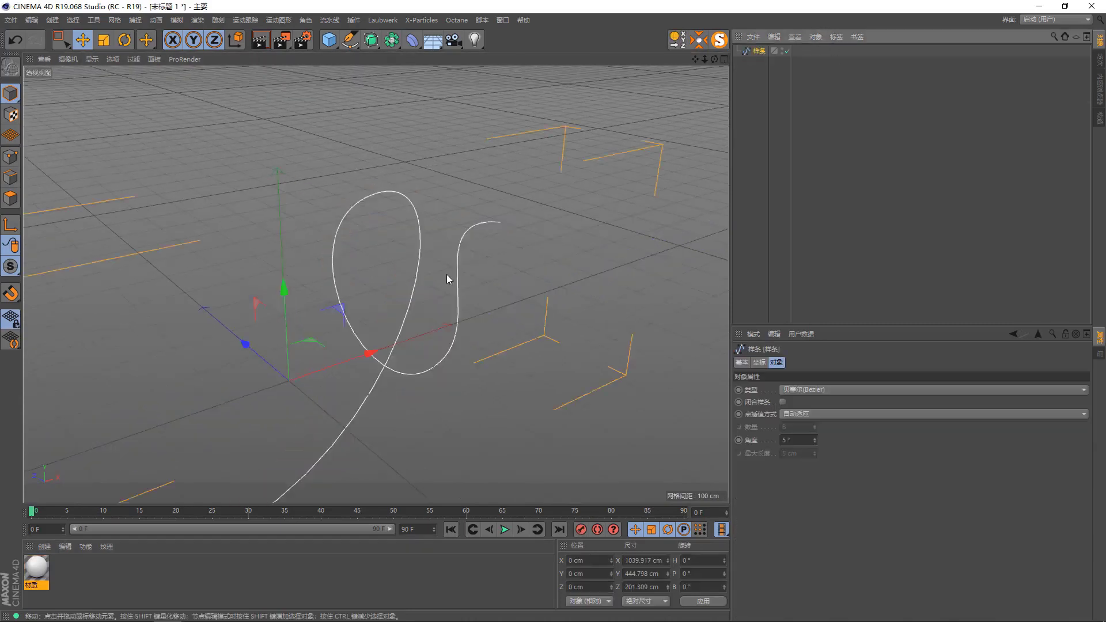
mouse_move(493, 285)
left_mouse_down("alt")
mouse_move(444, 279)
mouse_move(421, 209)
left_mouse_up("alt")
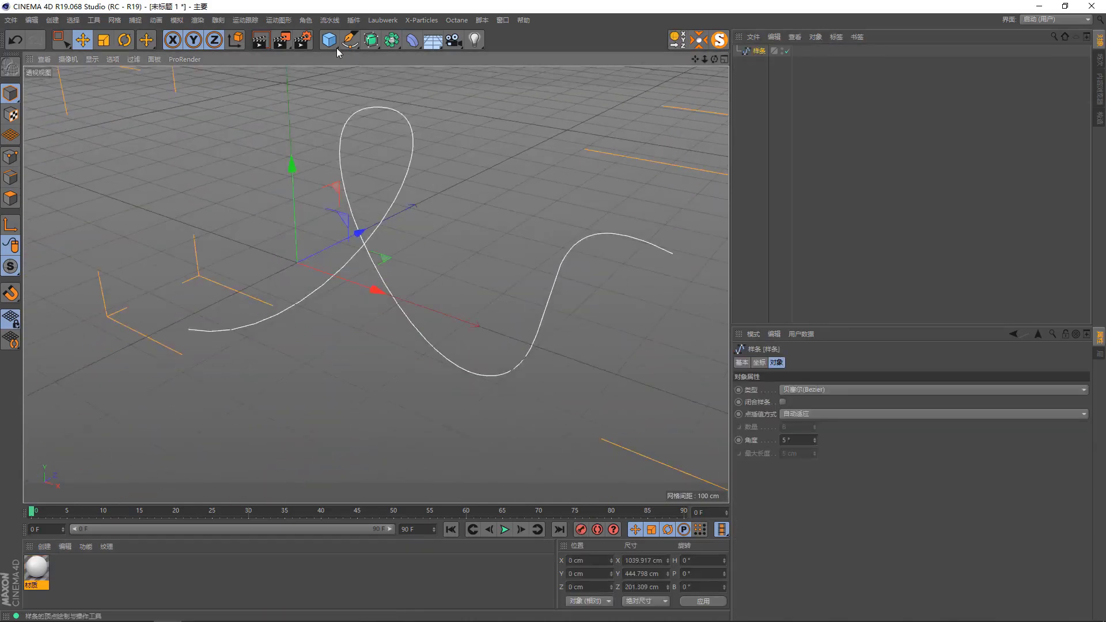
left_click_drag(329, 40, 362, 54)
scroll(398, 237, "down", 2)
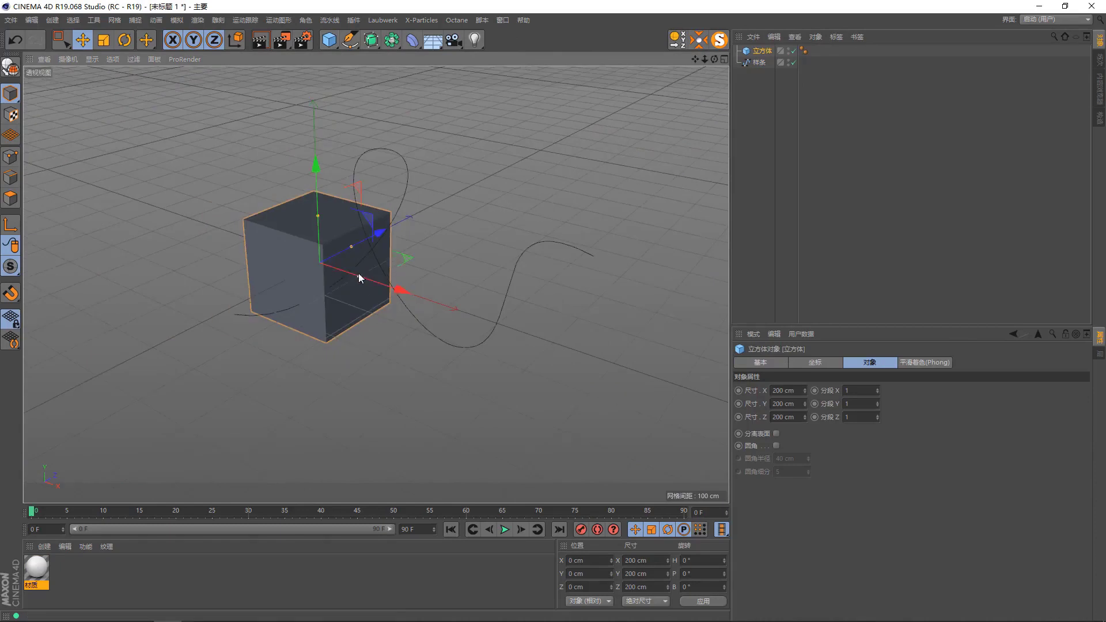
left_click_drag(358, 278, 388, 286)
mouse_move(318, 217)
left_mouse_down()
mouse_move(323, 250)
mouse_move(292, 270)
mouse_move(305, 288)
left_mouse_up()
key("c")
scroll(336, 252, "up", 1)
scroll(354, 251, "up", 2)
scroll(307, 290, "up", 2)
scroll(307, 290, "up", 2)
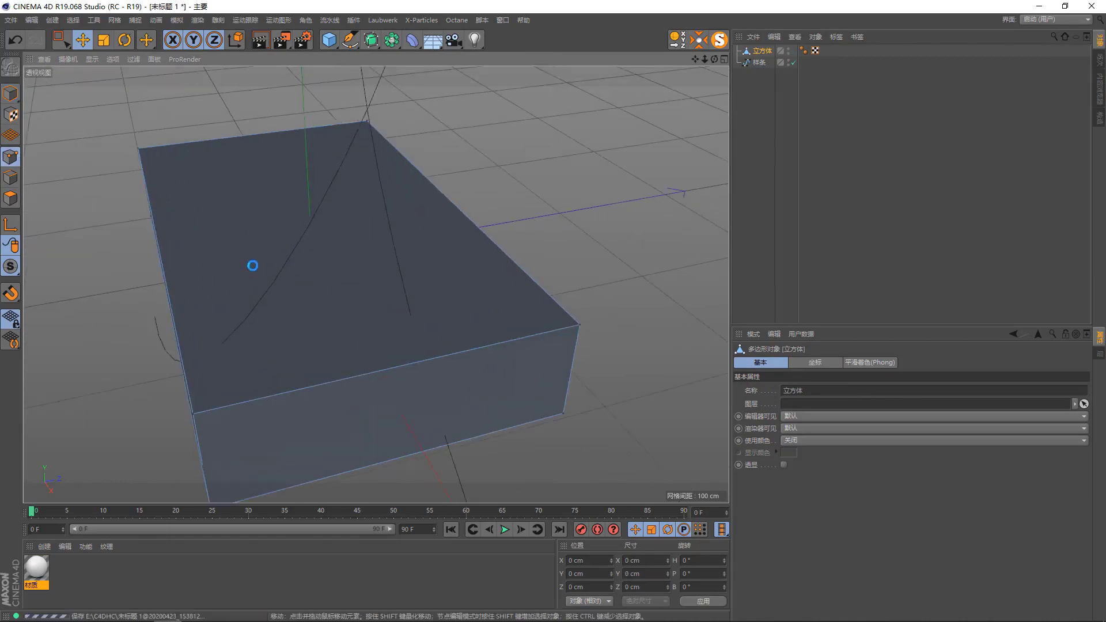
scroll(295, 285, "down", 3)
left_click_drag(295, 284, 319, 280, "alt")
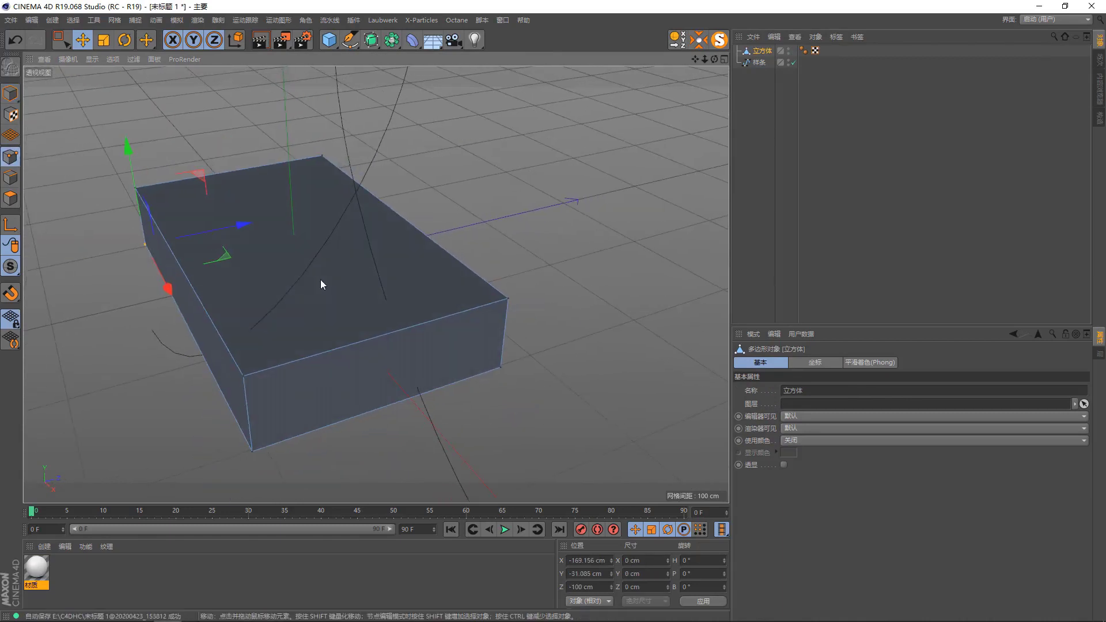
Loop-cut the flat box across its centre
key("k")
key("l")
left_click(373, 340)
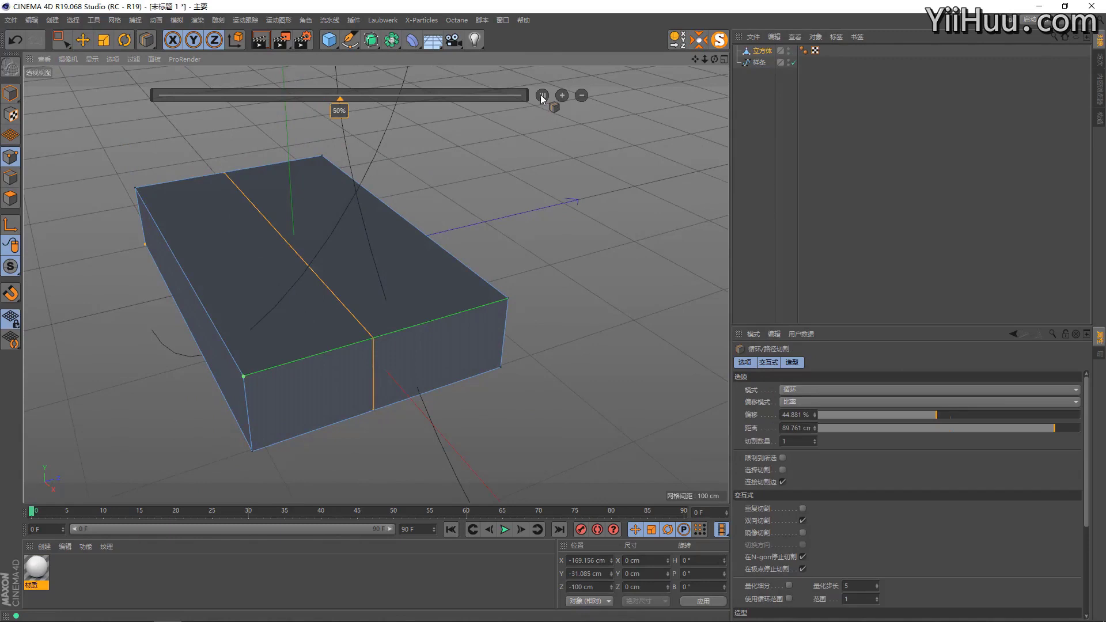
left_click_drag(424, 278, 373, 316, "alt")
scroll(373, 317, "up", 2)
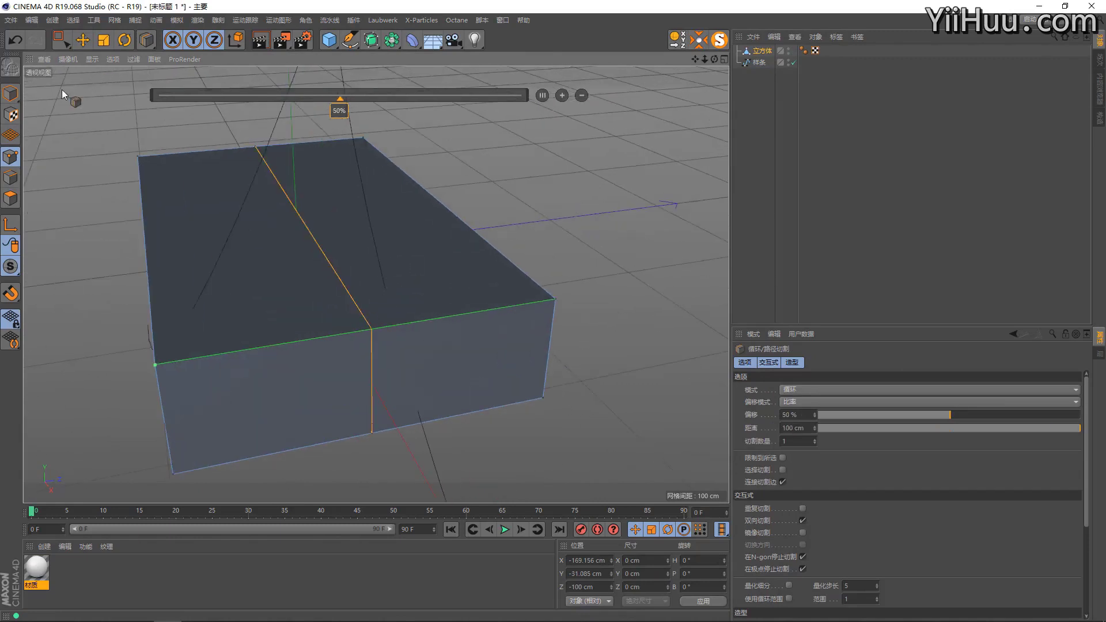
left_click(83, 39)
Bevel the new edge loop into a narrow strip
double_click(335, 257)
scroll(330, 257, "up", 2)
right_click(389, 299)
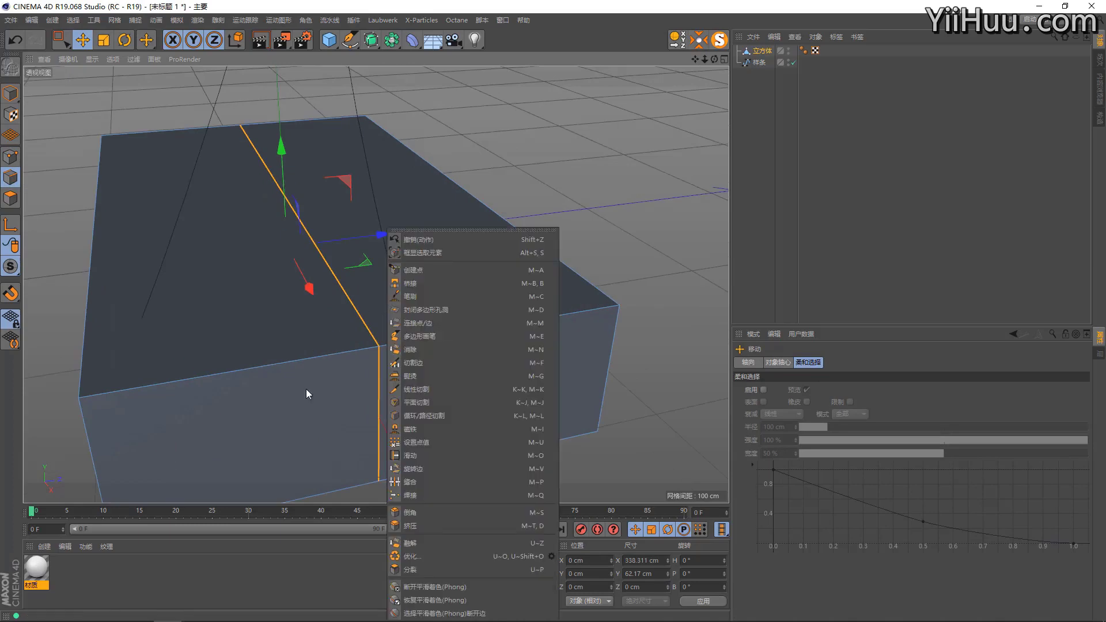
left_click(434, 518)
left_click_drag(408, 432, 279, 367)
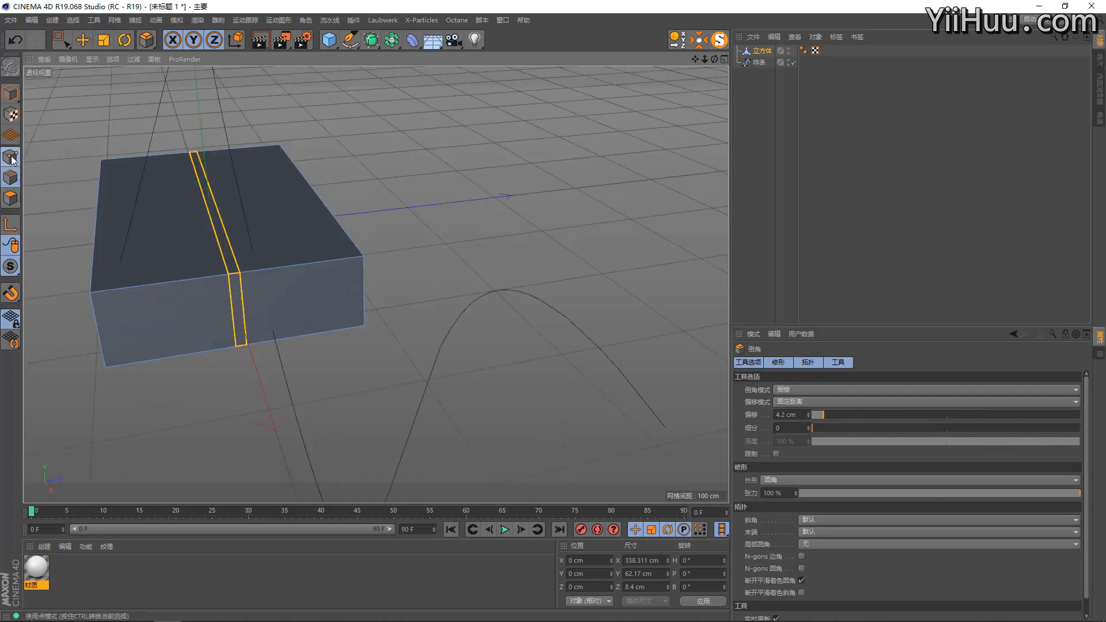
Add a horizontal loop around the box sides and select the top and front strip polygons
key("k")
key("l")
left_click(102, 341)
left_click(10, 198)
key("ctrl+a")
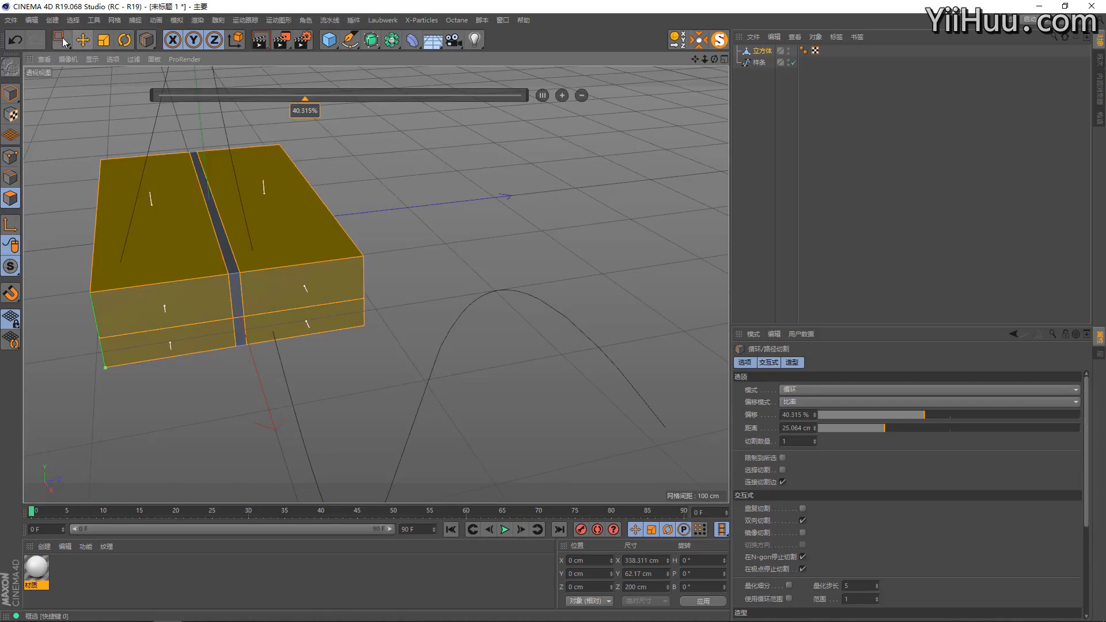
left_click(83, 40)
key("ctrl+shift+a")
left_click(235, 291)
left_click(220, 230, "shift")
mouse_move(220, 231)
left_mouse_down("alt")
mouse_move(233, 164)
mouse_move(260, 213)
mouse_move(362, 278)
mouse_move(461, 469)
mouse_move(508, 382)
mouse_move(271, 294)
mouse_move(592, 288)
mouse_move(555, 265)
mouse_move(448, 299)
mouse_move(434, 316)
left_mouse_up("alt")
Inset the strip faces by 1.4 cm and squash them vertically to about 80%
right_click(435, 316)
left_click(469, 338)
right_click(455, 311)
left_click(497, 347)
mouse_move(425, 404)
left_mouse_down()
mouse_move(436, 354)
mouse_move(424, 353)
mouse_move(433, 355)
mouse_move(420, 280)
left_mouse_up()
key("e")
left_click_drag(395, 218, 395, 234)
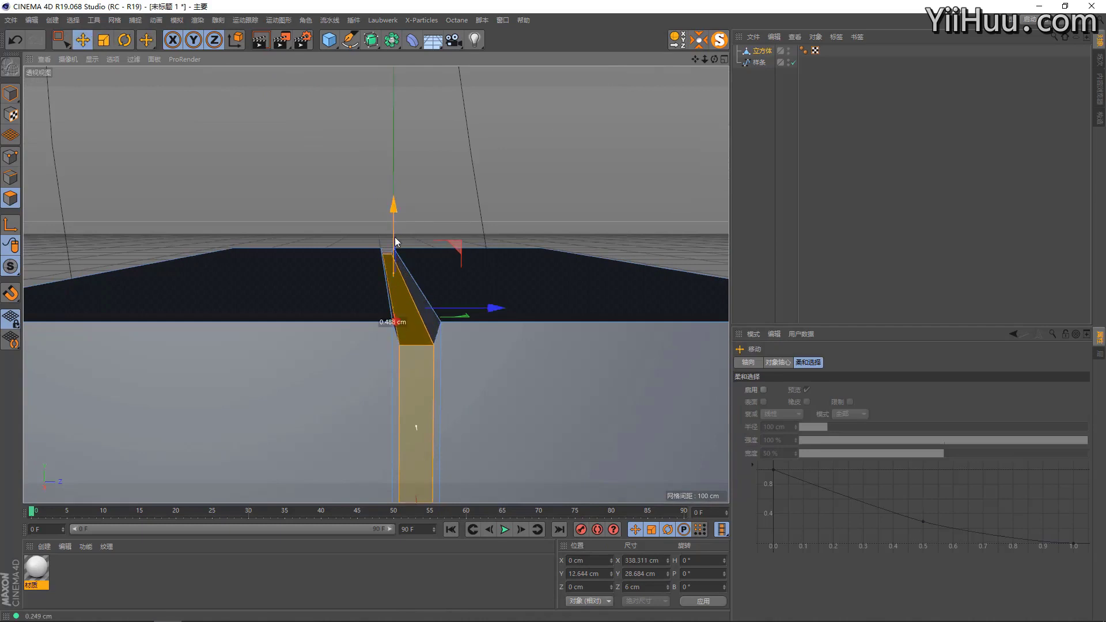
Normal-scale the groove face, inset it 1.3 cm, scale it narrower, then switch to Points mode
left_click_drag(438, 314, 399, 209, "alt")
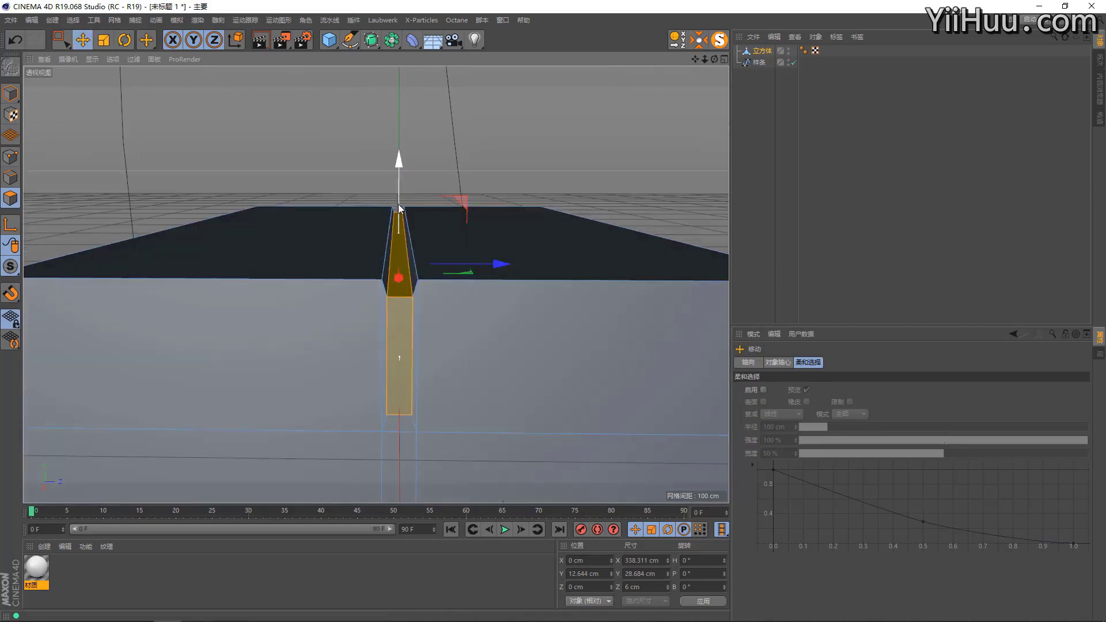
right_click(403, 310)
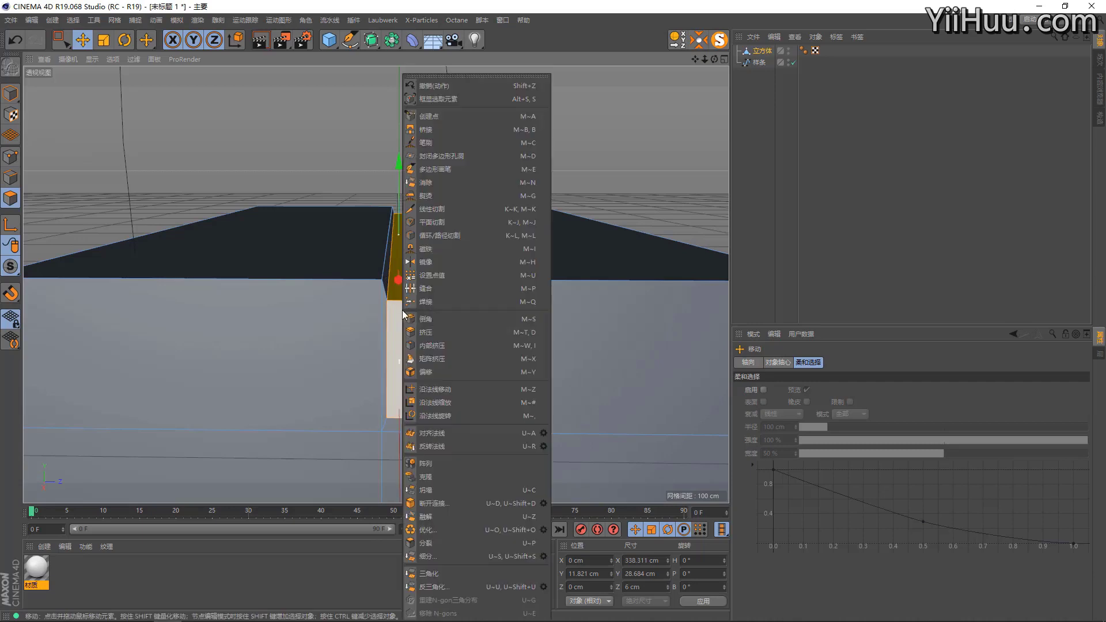
left_click(464, 401)
left_click_drag(411, 355, 427, 343)
right_click(408, 353)
left_click(451, 348)
key("t")
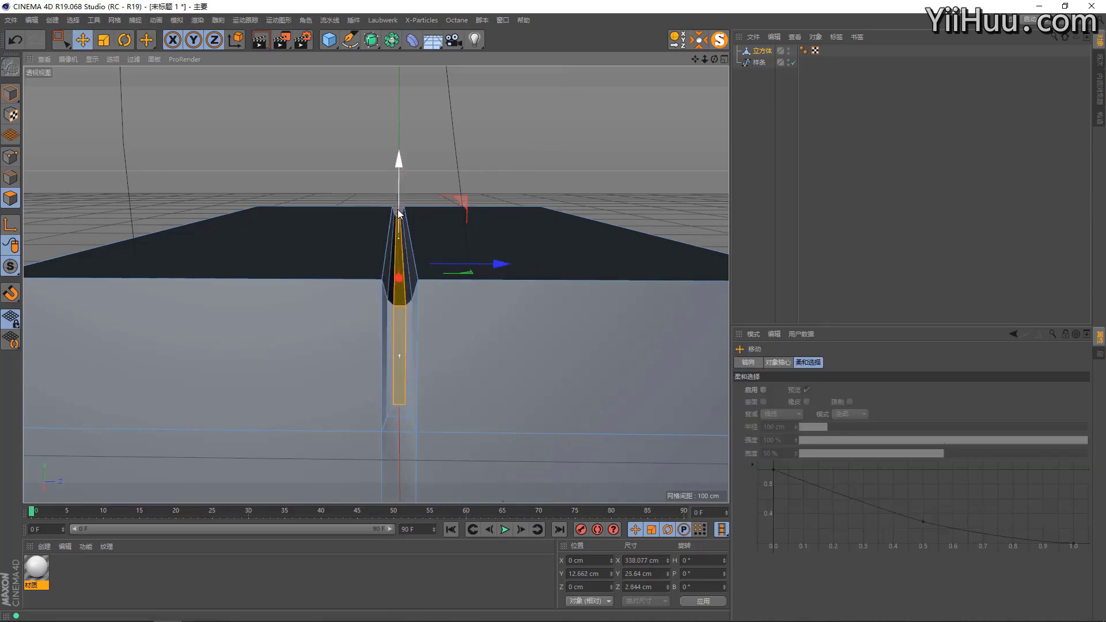
scroll(422, 199, "down", 3)
left_click_drag(440, 194, 472, 254, "alt")
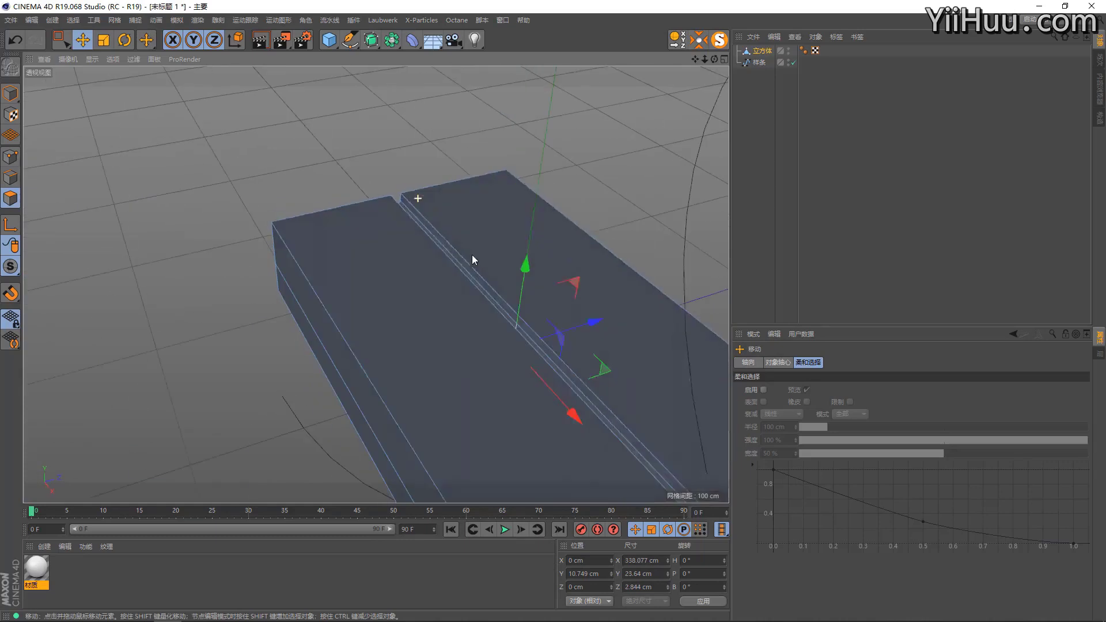
left_click(10, 156)
scroll(217, 268, "down", 3)
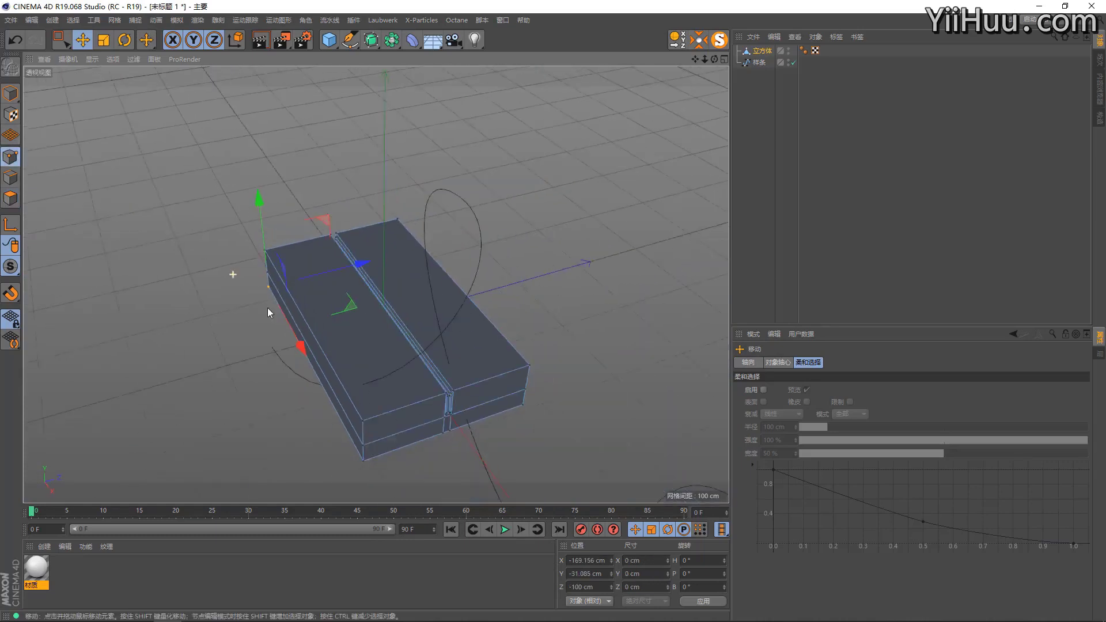
left_click_drag(267, 308, 438, 367, "alt")
Cut edge loops near both ends of the box with Loop/Path Cut (K~L)
key("k")
key("l")
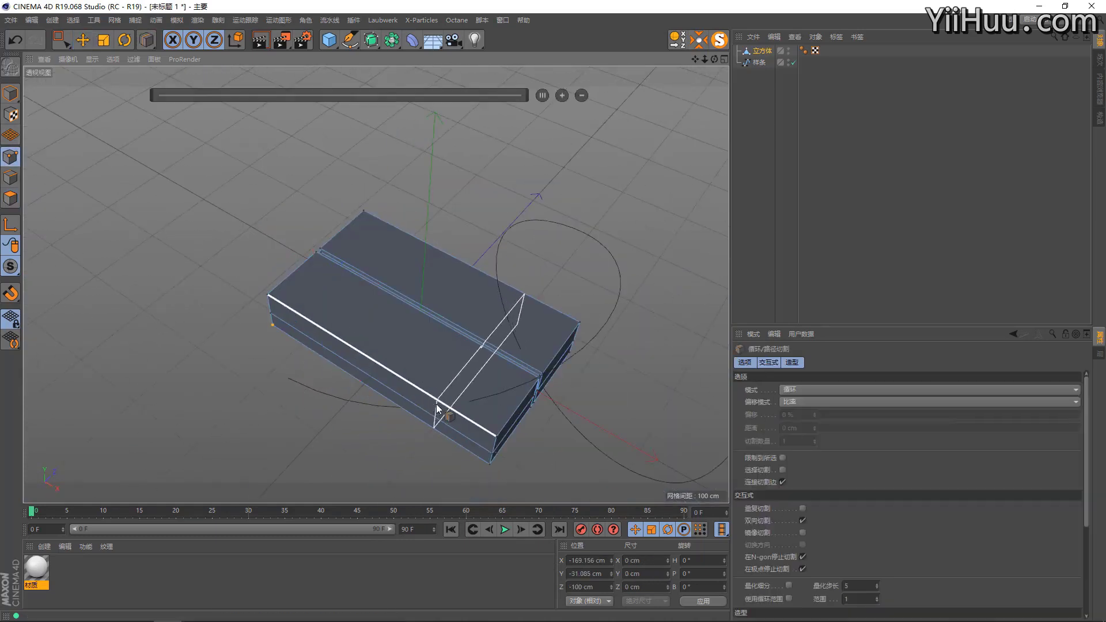
left_click(310, 331)
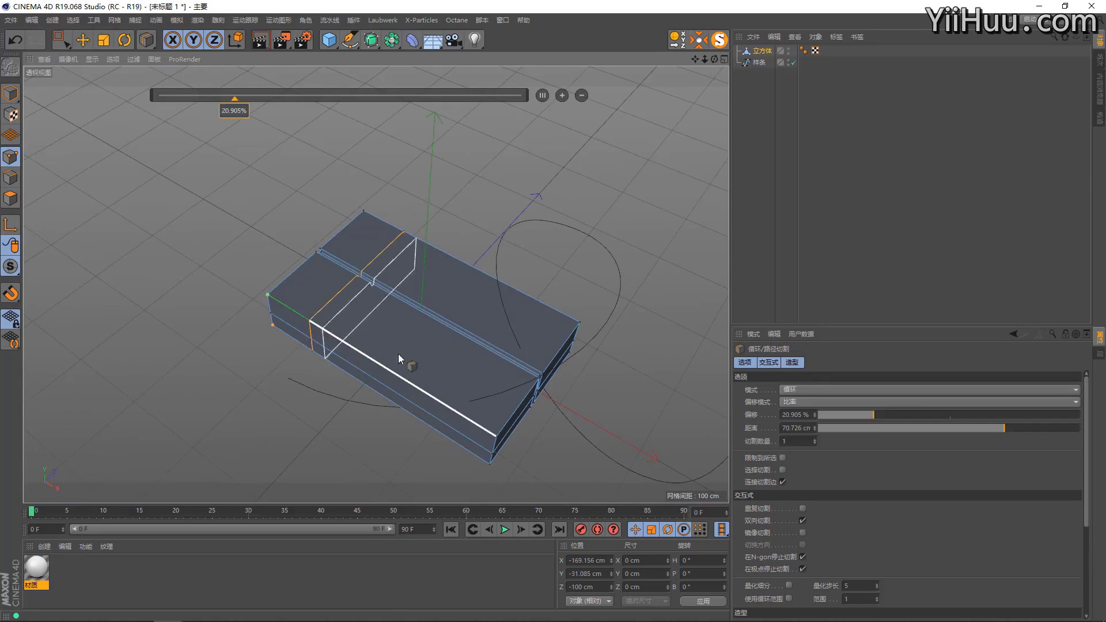
mouse_move(415, 400)
left_mouse_down("alt")
mouse_move(420, 407)
mouse_move(421, 379)
left_mouse_up("alt")
left_click(432, 396)
Box-select the box's front corner point and scale it inward to bevel the corner
key("0")
mouse_move(432, 323)
left_mouse_down("alt")
mouse_move(433, 259)
mouse_move(507, 310)
left_mouse_up("alt")
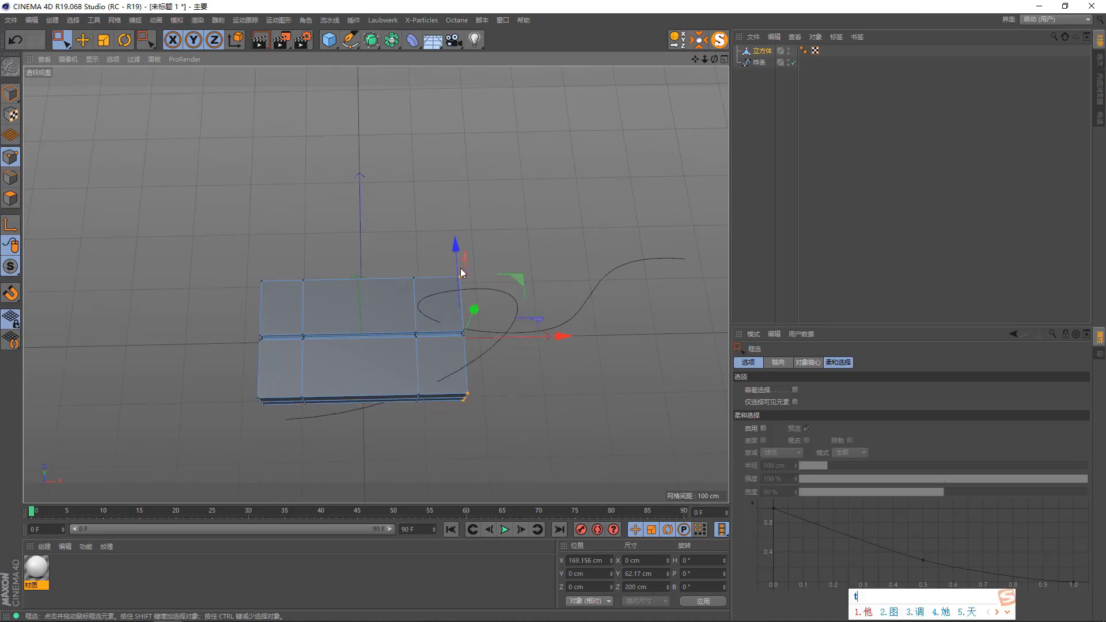
key("t")
left_click_drag(465, 291, 467, 292)
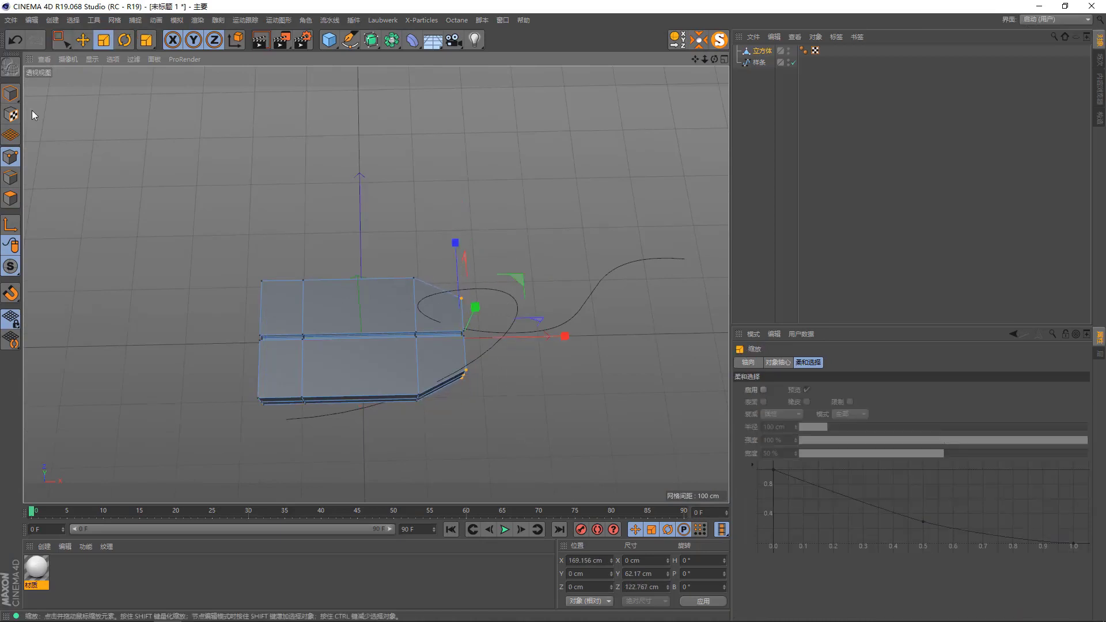
key("e")
key("Return")
Round the box under a Subdivision Surface and select the cube inside it
left_click(372, 40, "alt")
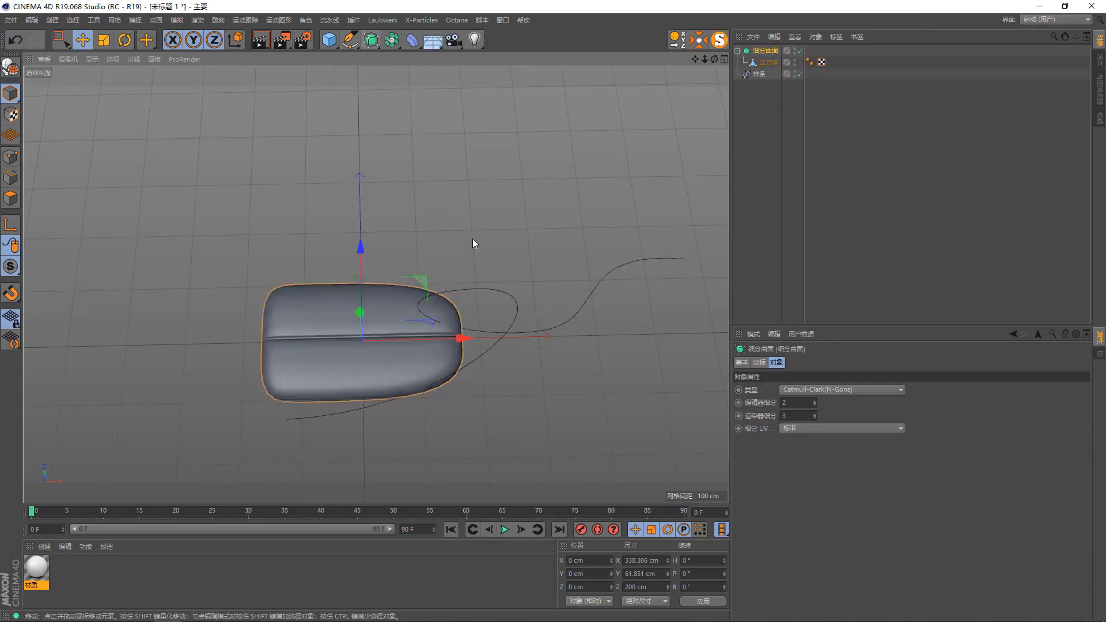
left_click_drag(472, 239, 376, 144, "alt")
left_click(753, 63)
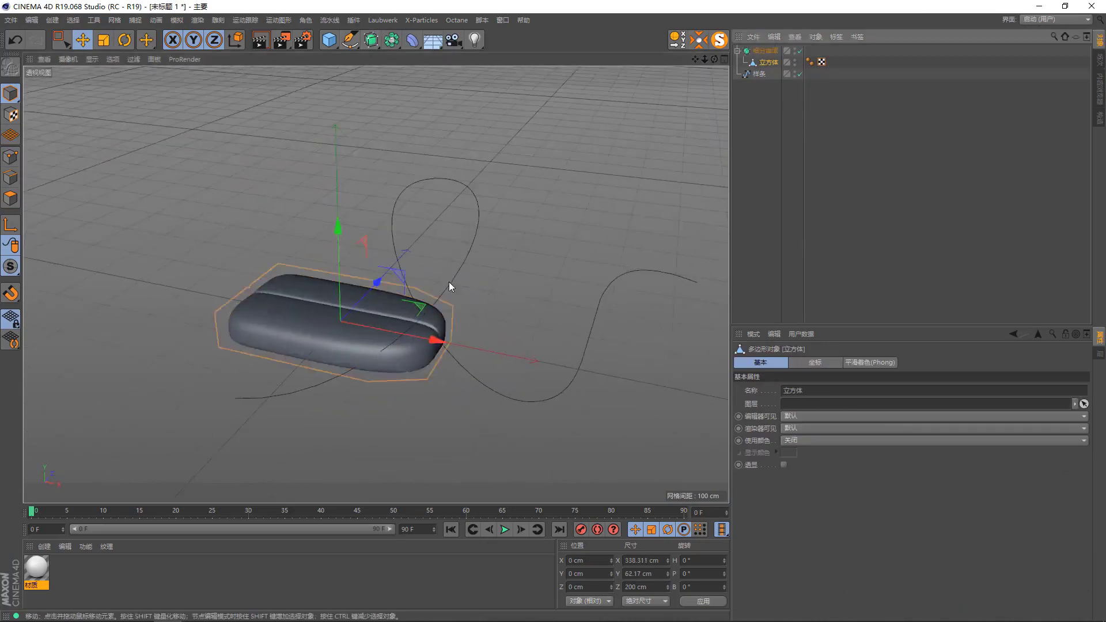
scroll(461, 300, "up", 3)
mouse_move(476, 323)
left_mouse_down("alt")
mouse_move(368, 272)
mouse_move(340, 271)
mouse_move(406, 342)
mouse_move(376, 333)
mouse_move(417, 336)
mouse_move(392, 345)
left_mouse_up("alt")
In Points mode, select the capsule's tip points and raise them to reshape the end
left_click(10, 156)
left_click_drag(61, 174, 358, 220, "alt")
key("0")
left_click_drag(496, 363, 495, 363)
left_click_drag(373, 260, 368, 298)
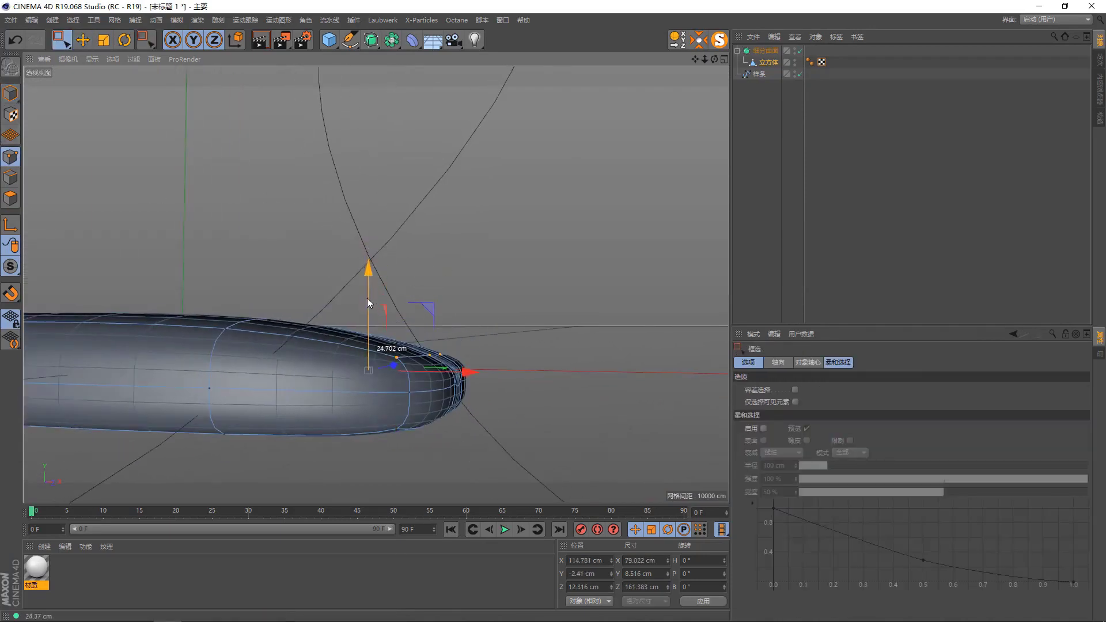
mouse_move(268, 320)
left_mouse_down("alt")
mouse_move(157, 282)
mouse_move(334, 284)
mouse_move(313, 288)
left_mouse_up("alt")
Drag columns of points left to stretch the capsule's left end farther out
left_click_drag(294, 217, 378, 460)
mouse_move(389, 322)
left_mouse_down()
mouse_move(340, 324)
mouse_move(460, 289)
mouse_move(466, 335)
left_mouse_up()
left_click_drag(144, 146, 408, 422)
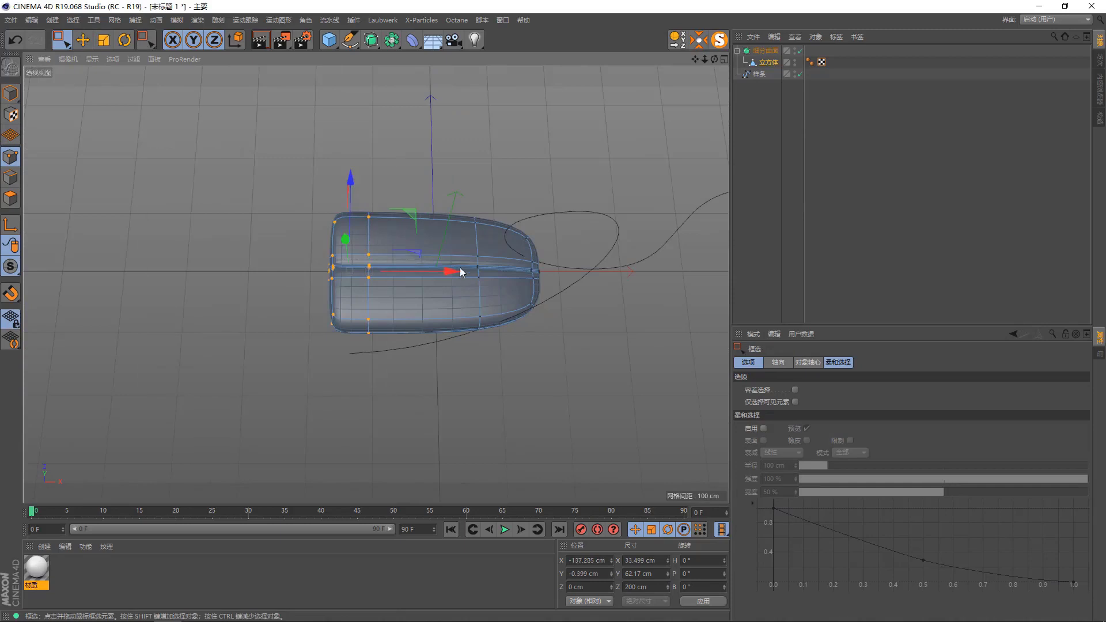
mouse_move(461, 272)
left_mouse_down()
mouse_move(185, 249)
mouse_move(283, 278)
mouse_move(237, 204)
mouse_move(299, 234)
left_mouse_up()
scroll(597, 344, "up", 3)
scroll(494, 344, "up", 3)
scroll(487, 326, "up", 1)
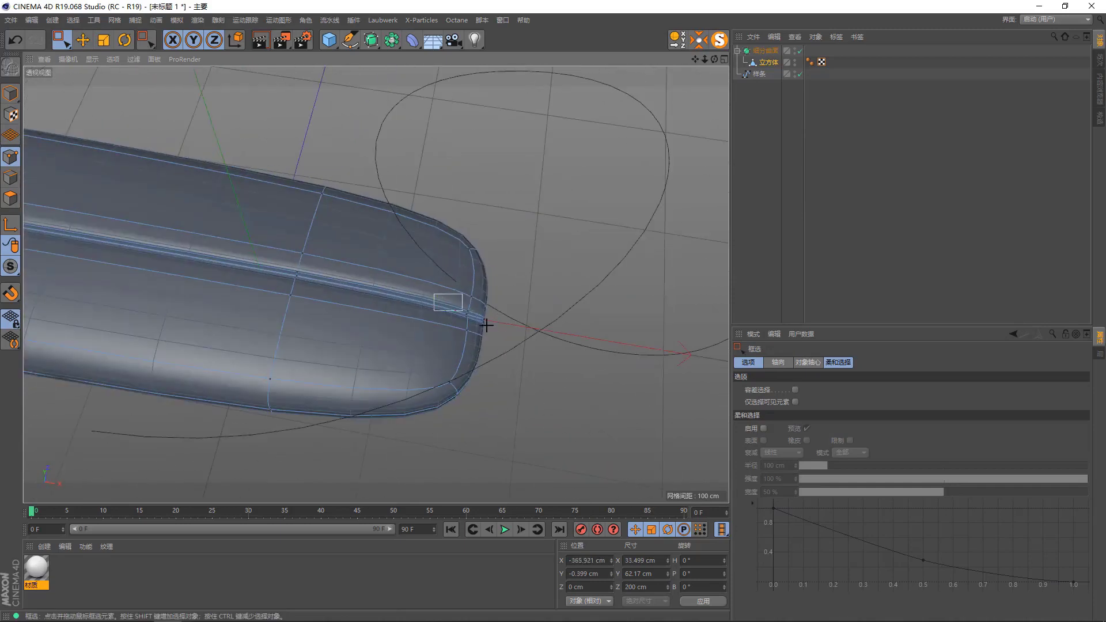
mouse_move(508, 342)
left_mouse_down("alt")
mouse_move(391, 310)
mouse_move(420, 290)
mouse_move(589, 445)
mouse_move(558, 431)
mouse_move(616, 460)
left_mouse_up("alt")
key("ctrl+z")
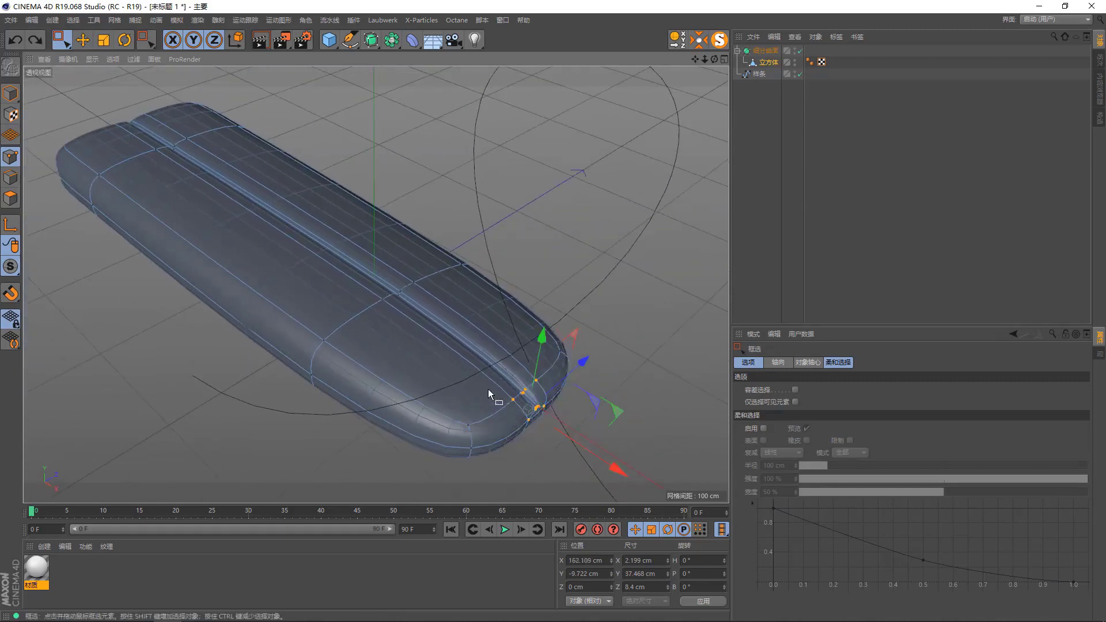
Select more end points, then return to object mode with nothing selected
scroll(488, 389, "down", 5)
left_click_drag(487, 444, 487, 443)
mouse_move(487, 444)
left_mouse_down("alt")
mouse_move(396, 413)
mouse_move(359, 431)
mouse_move(300, 413)
mouse_move(254, 379)
left_mouse_up("alt")
scroll(254, 379, "down", 3)
left_click(10, 92)
left_click(79, 116)
mouse_move(78, 115)
left_mouse_down("alt")
mouse_move(219, 236)
mouse_move(254, 336)
mouse_move(230, 281)
mouse_move(238, 267)
left_mouse_up("alt")
Collapse the Subdivision Surface into one mesh and add a Spline Wrap as its child
left_click(765, 51)
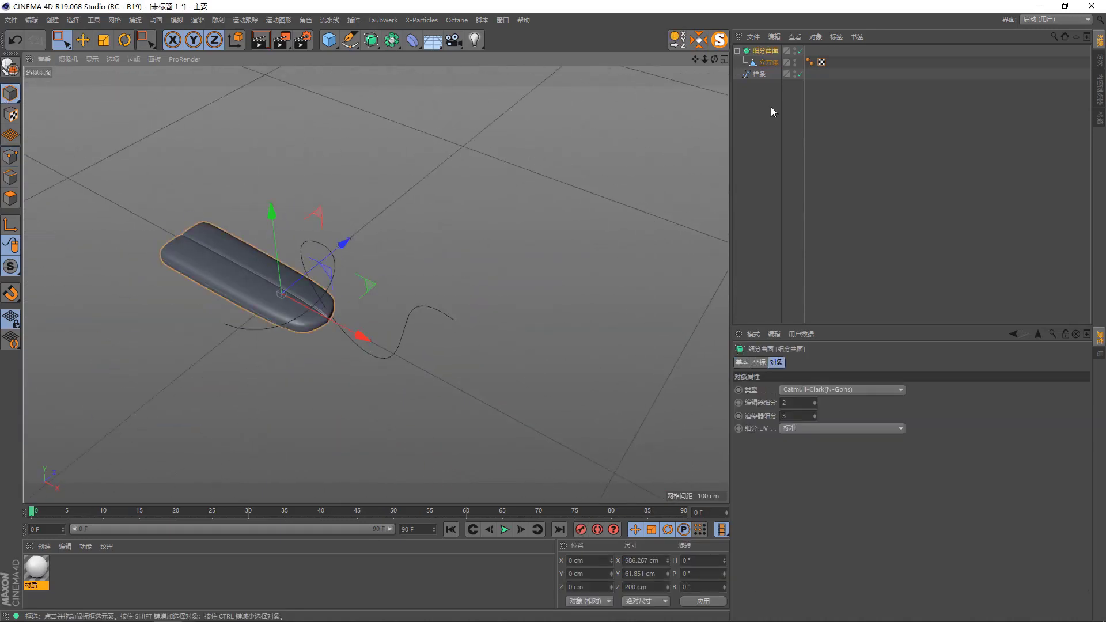
key("c")
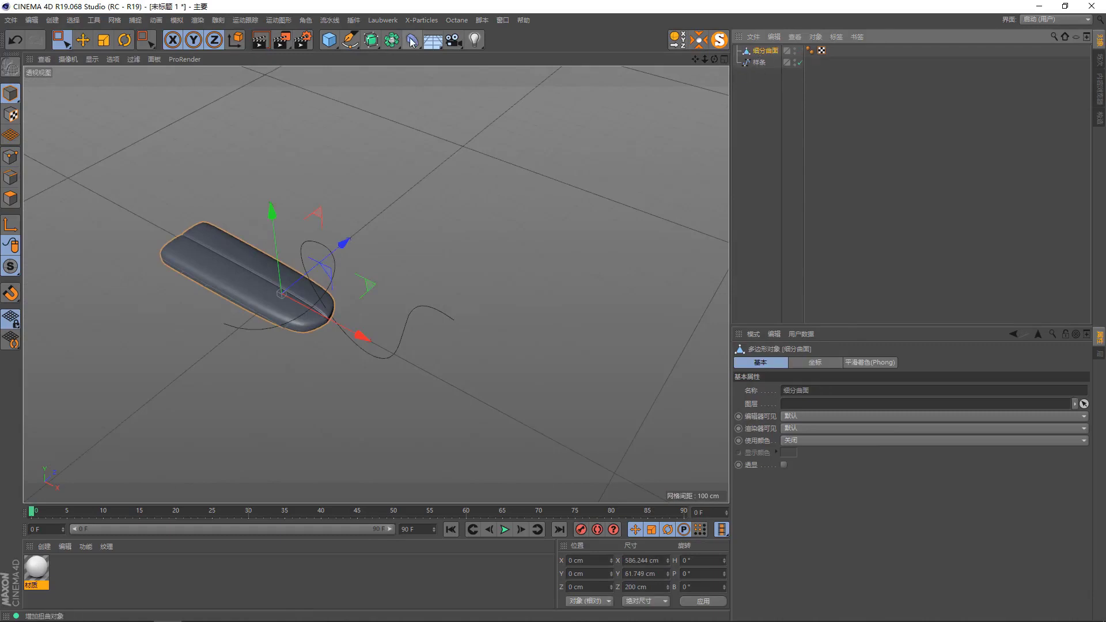
left_click(412, 40)
left_click(519, 159)
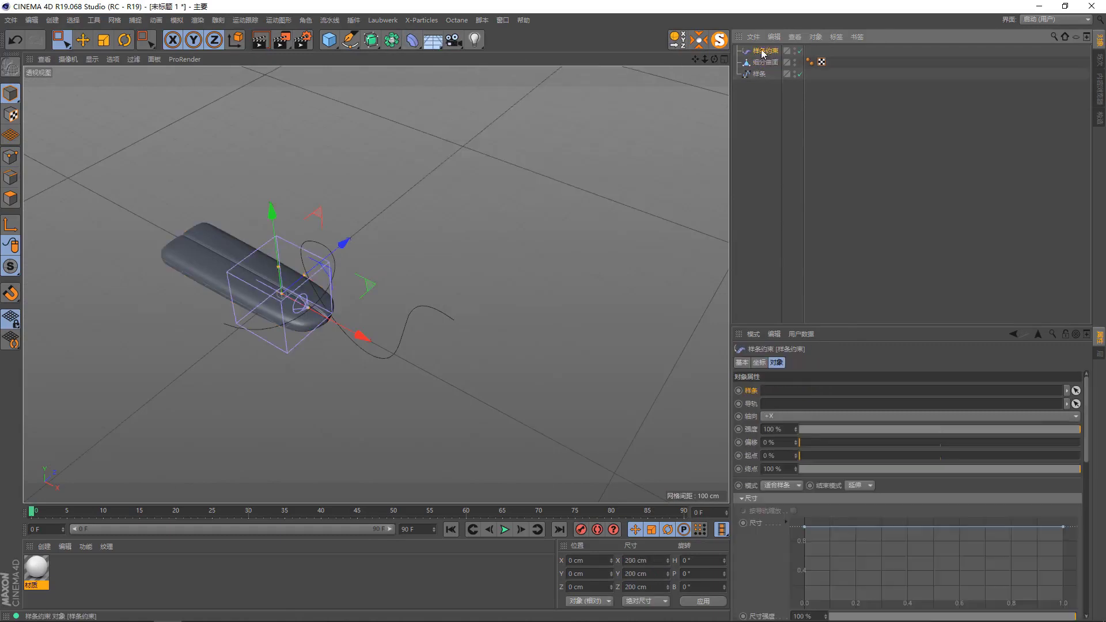
left_click_drag(768, 65, 768, 62)
Set the looping spline as the Spline Wrap's path, with axis -X
left_click(1076, 390)
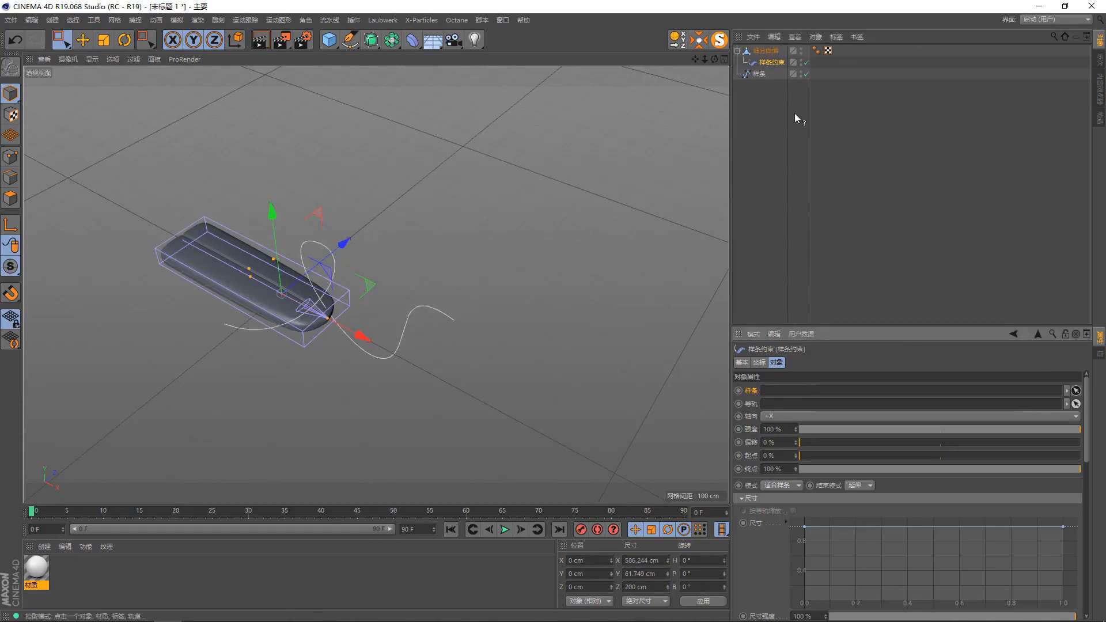
left_click(756, 75)
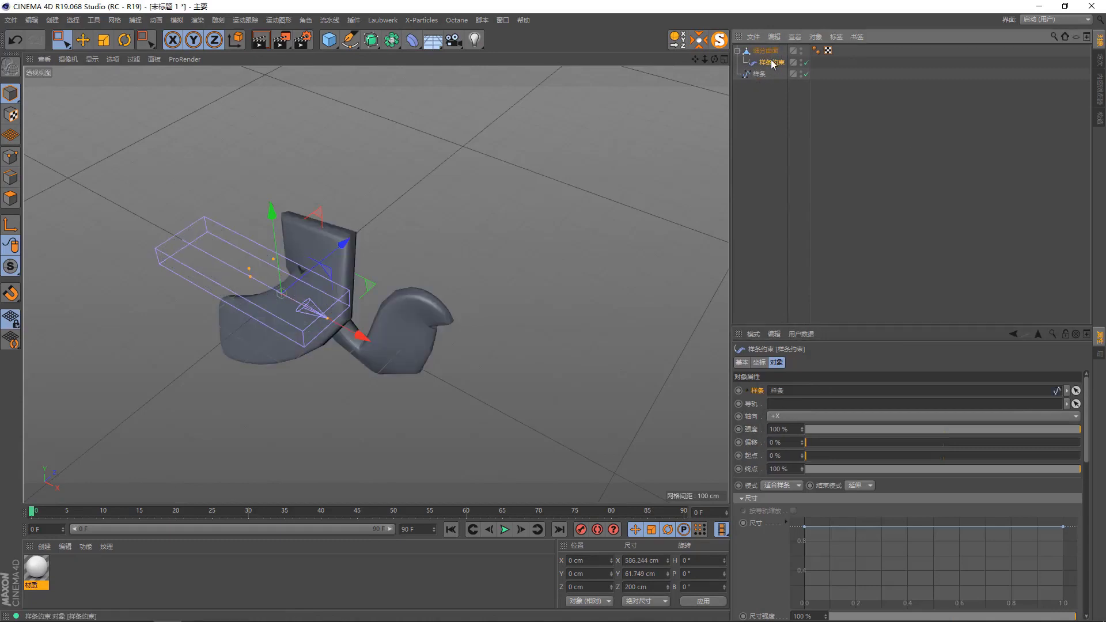
scroll(806, 416, "down", 2)
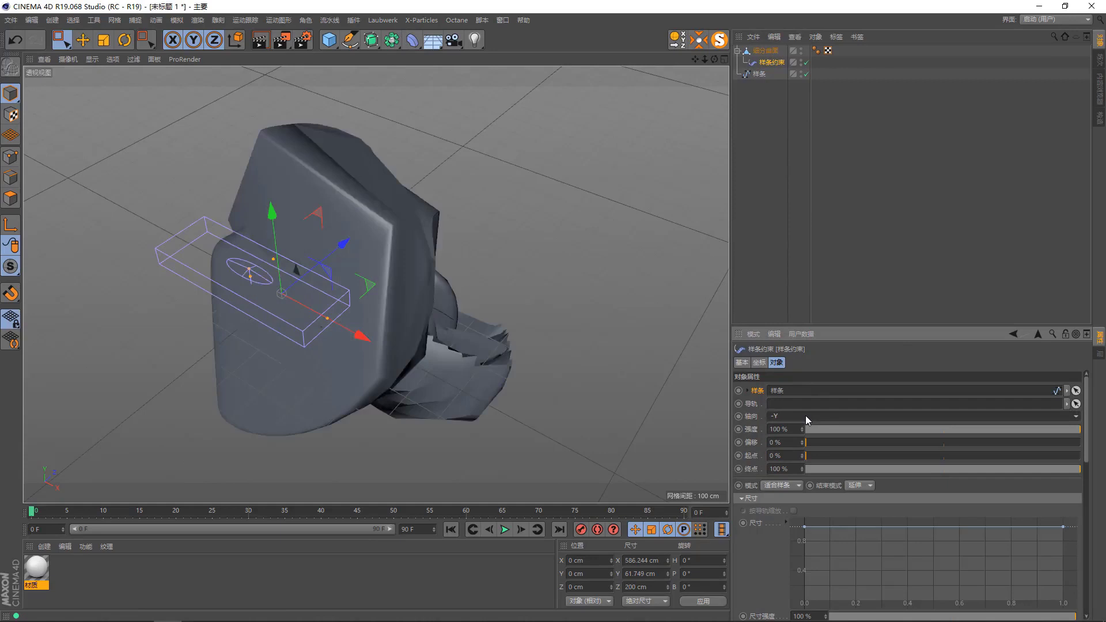
scroll(806, 417, "down", 2)
scroll(806, 416, "down", 1)
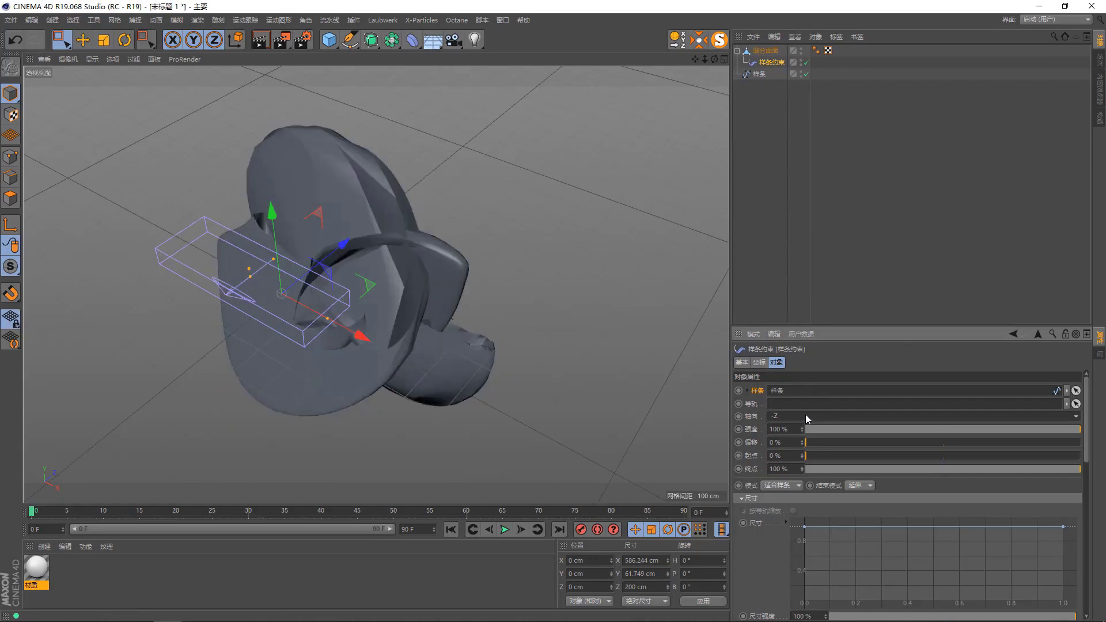
scroll(806, 416, "up", 1)
scroll(806, 416, "up", 1)
mouse_move(506, 340)
left_mouse_down("alt")
mouse_move(335, 265)
mouse_move(455, 303)
mouse_move(819, 91)
left_mouse_up("alt")
Smooth the wrapped link with a new Subdivision Surface and select the link mesh
left_click(772, 53)
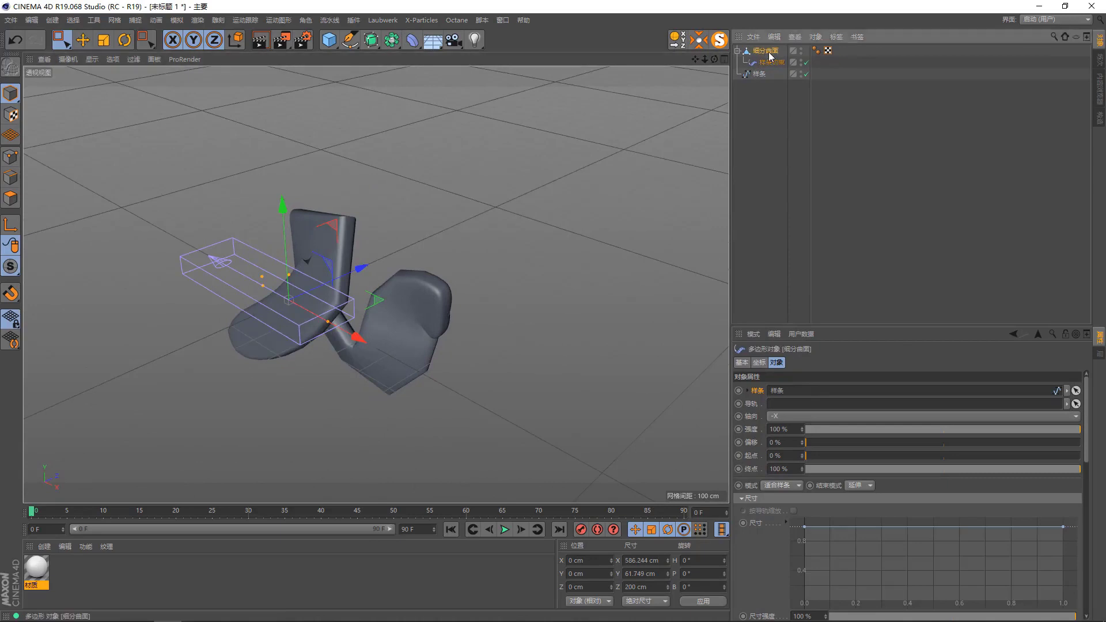
left_click_drag(372, 40, 380, 50, "alt")
mouse_move(414, 253)
left_mouse_down("alt")
mouse_move(579, 157)
mouse_move(278, 272)
mouse_move(486, 299)
mouse_move(690, 191)
left_mouse_up("alt")
left_click(772, 63)
key("t")
left_click(775, 73)
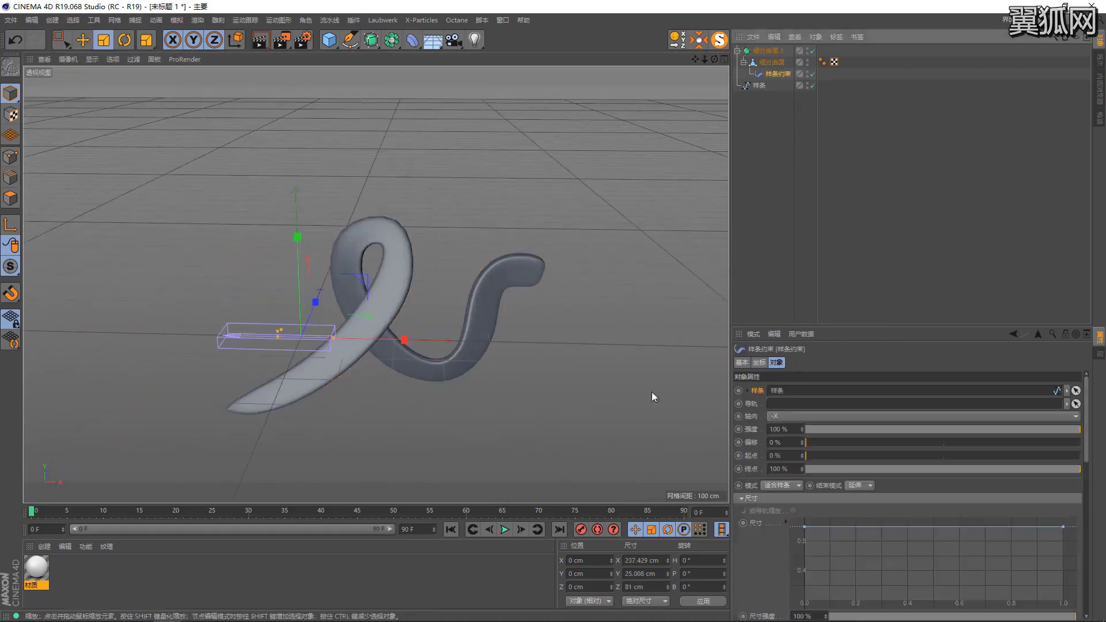
scroll(822, 406, "down", 5)
scroll(873, 469, "down", 2)
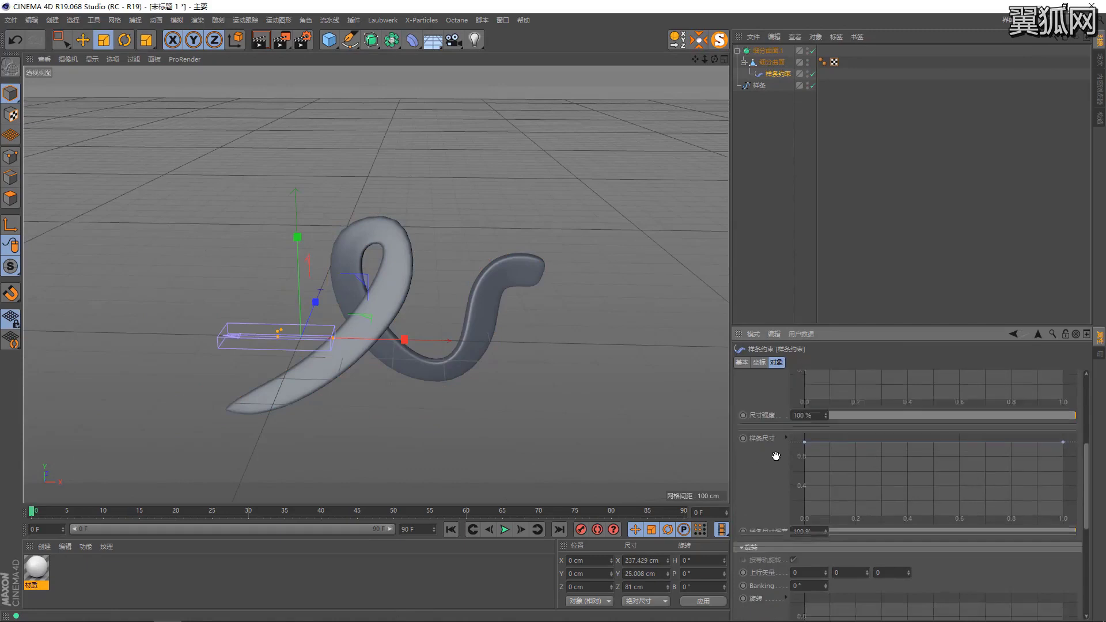
scroll(821, 536, "down", 3)
left_click_drag(806, 534, 806, 503)
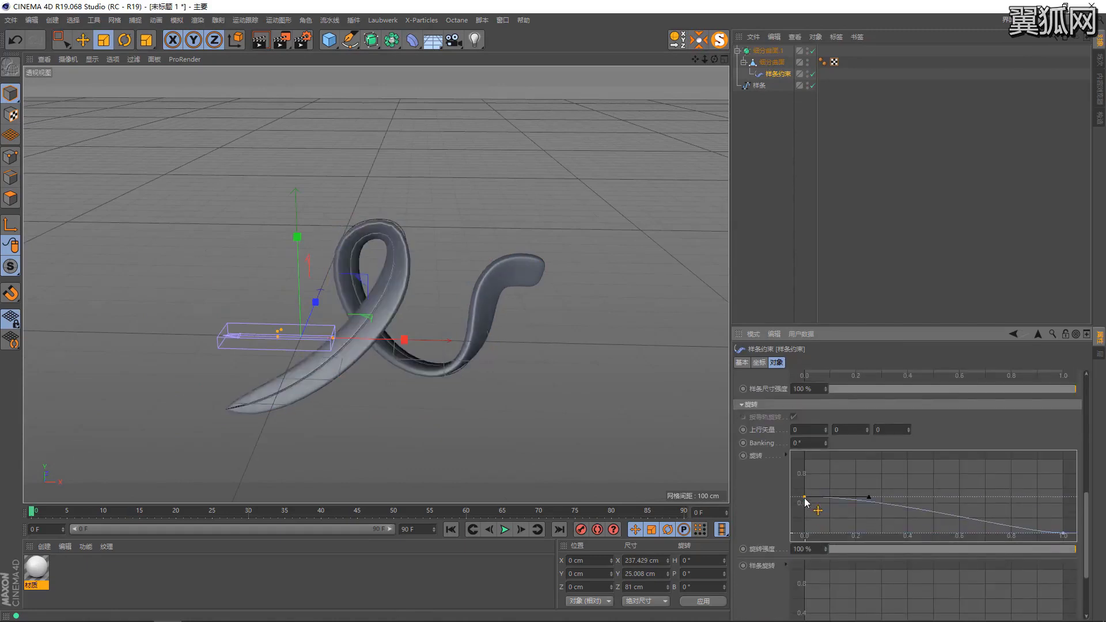
left_click_drag(1066, 535, 1067, 519)
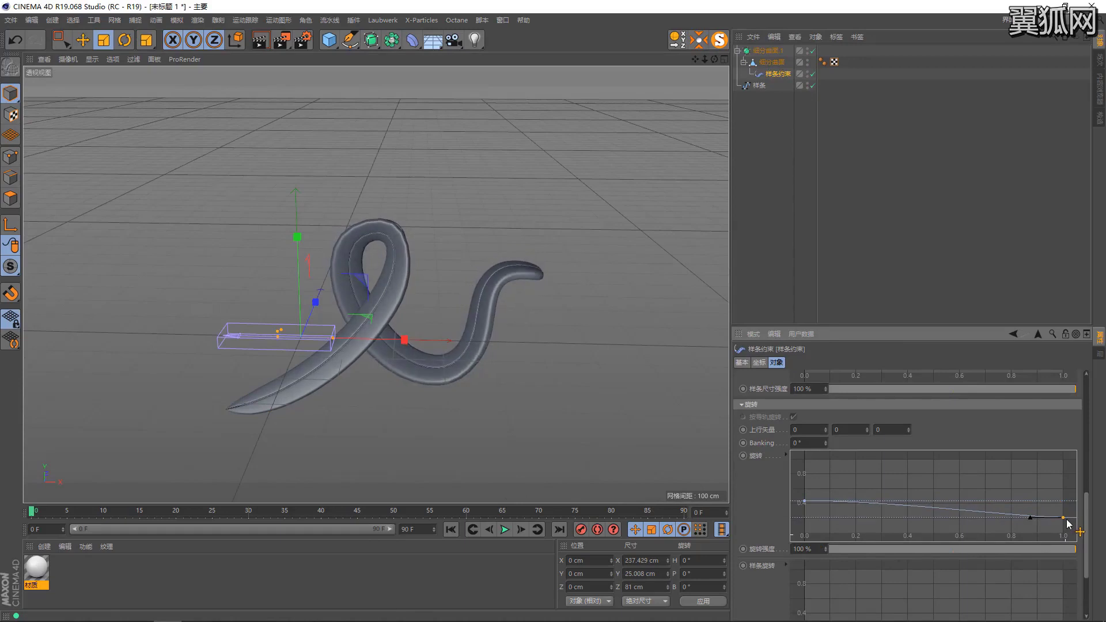
mouse_move(387, 337)
left_mouse_down("alt")
mouse_move(485, 344)
mouse_move(472, 340)
mouse_move(532, 282)
mouse_move(473, 276)
left_mouse_up("alt")
scroll(473, 276, "up", 3)
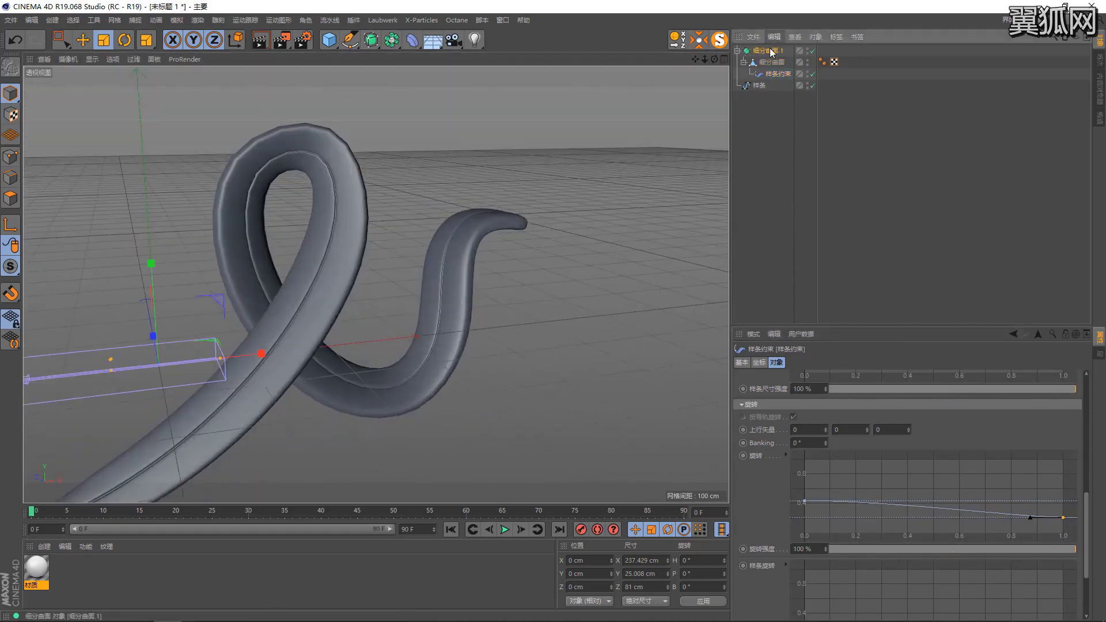
left_click(766, 50)
mouse_move(394, 236)
left_mouse_down("alt")
mouse_move(337, 259)
mouse_move(418, 296)
mouse_move(409, 265)
left_mouse_up("alt")
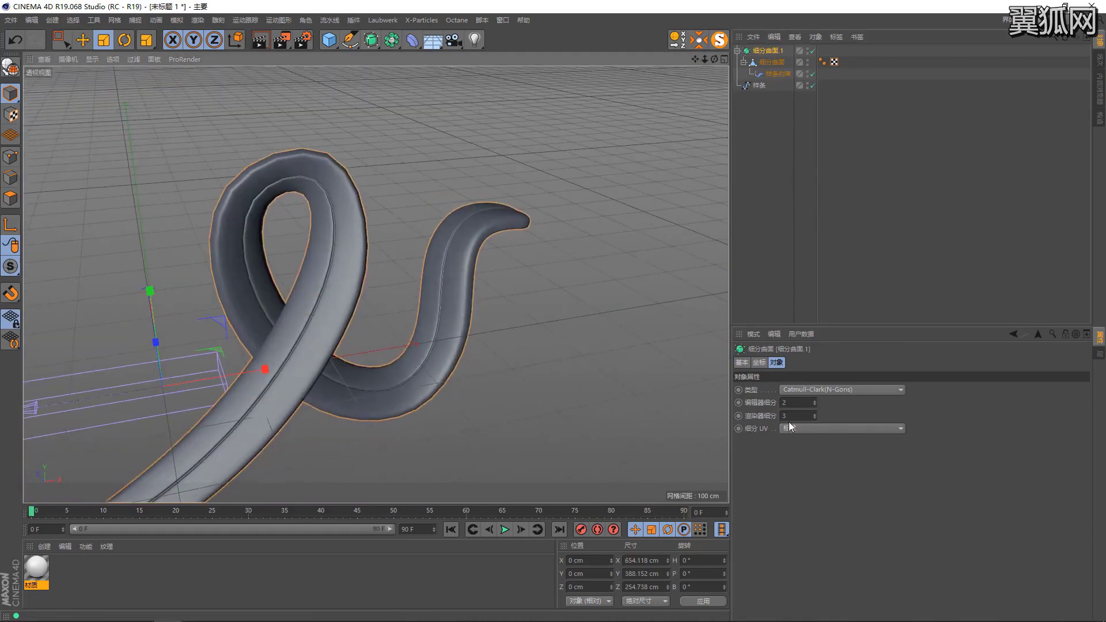
left_click(783, 403)
type("3")
mouse_move(435, 264)
right_mouse_down("alt")
mouse_move(375, 281)
mouse_move(357, 269)
right_mouse_up("alt")
mouse_move(357, 269)
left_mouse_down("alt")
mouse_move(462, 266)
mouse_move(451, 276)
mouse_move(509, 215)
mouse_move(437, 267)
mouse_move(471, 283)
mouse_move(289, 282)
left_mouse_up("alt")
mouse_move(543, 237)
left_mouse_down("alt")
mouse_move(465, 260)
mouse_move(531, 225)
left_mouse_up("alt")
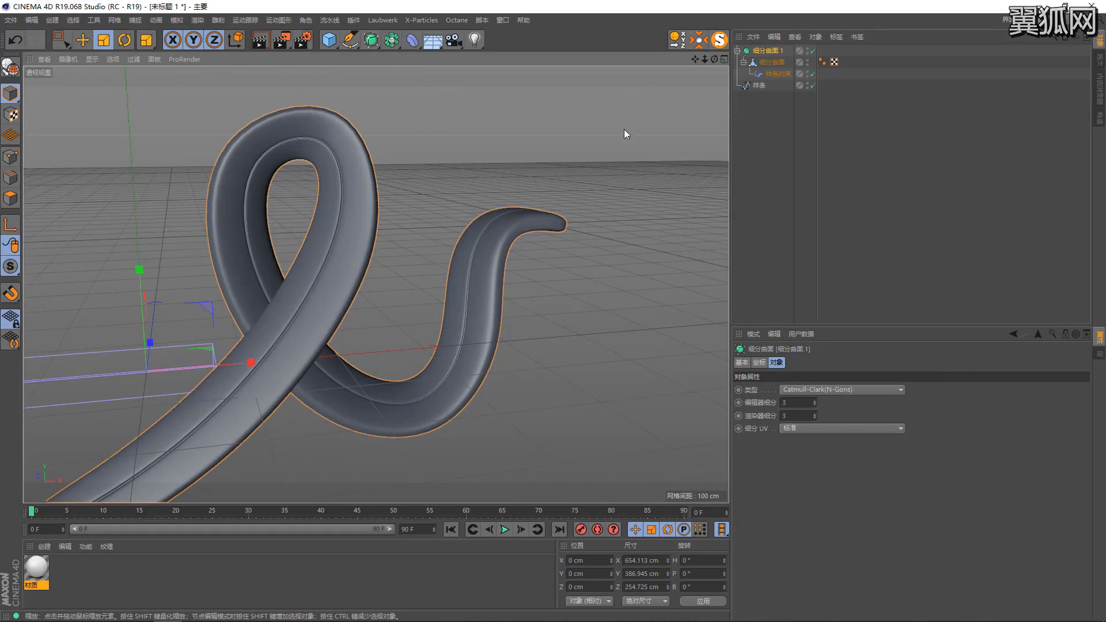
key("ctrl+alt+a")
left_click_drag(552, 72, 617, 510)
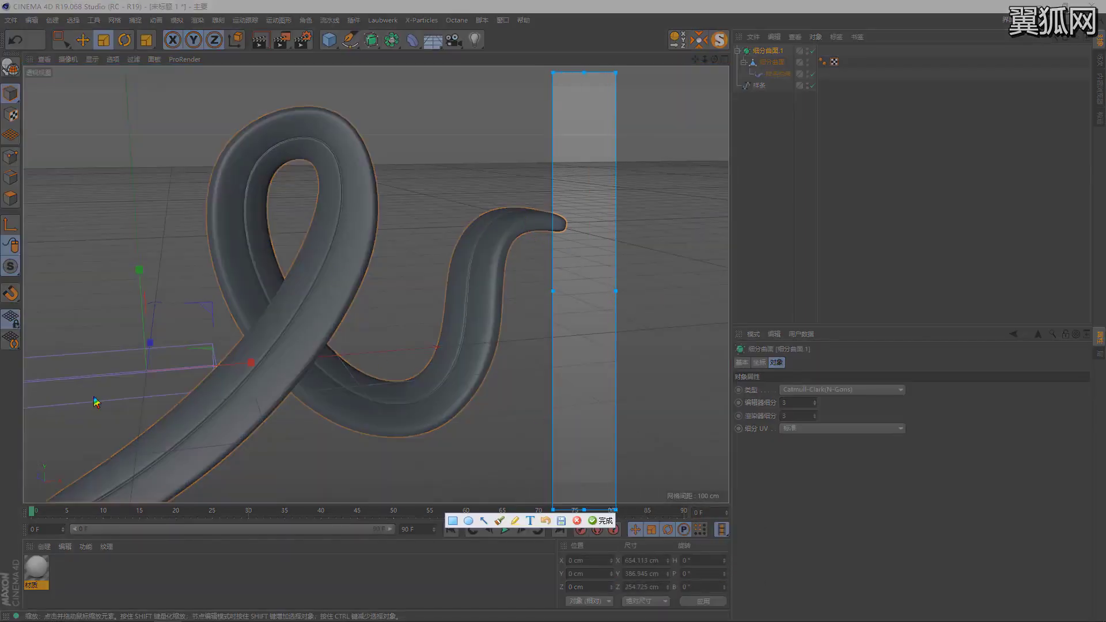
Inspect the wrapped tube from several angles and undo an accidental scaling
left_click(578, 521)
left_click_drag(511, 244, 475, 241, "alt")
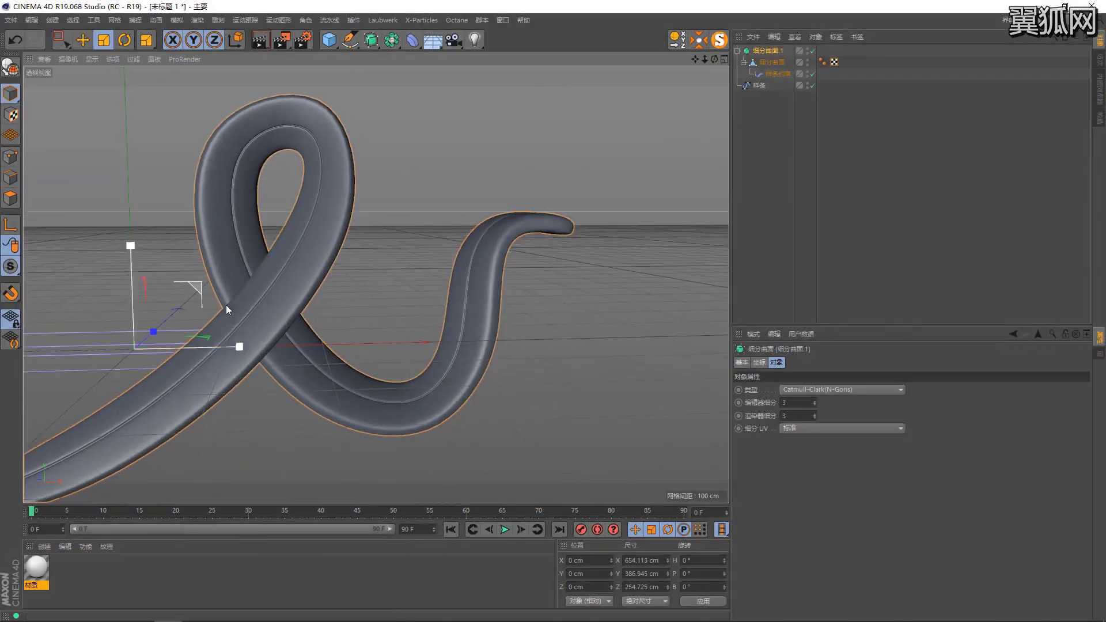
mouse_move(188, 297)
left_mouse_down("alt")
mouse_move(303, 343)
mouse_move(605, 185)
mouse_move(397, 329)
mouse_move(379, 316)
left_mouse_up("alt")
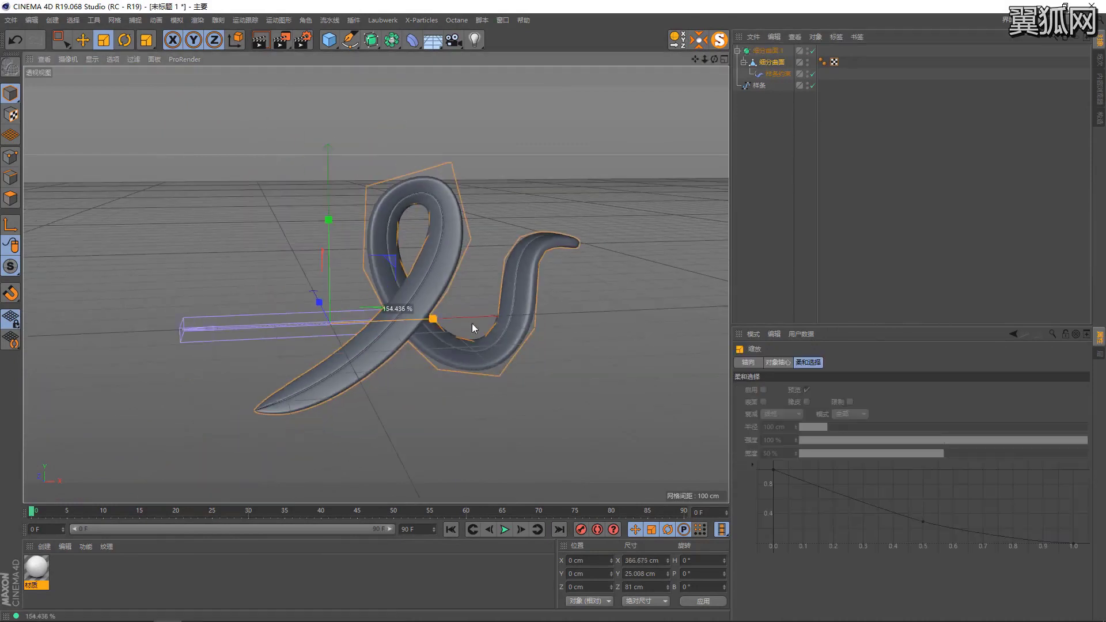
key("ctrl+z")
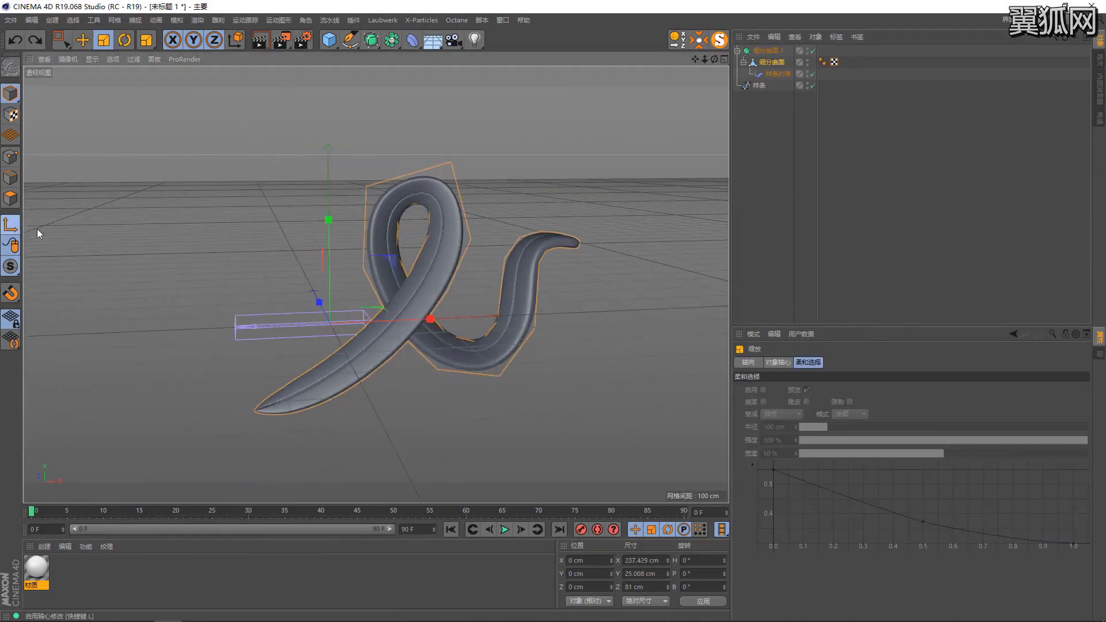
Disable the Subdivision Surface and Spline Wrap, moving the mesh out so it straightens
left_click(813, 51)
left_click(769, 62)
left_click_drag(766, 50, 763, 48)
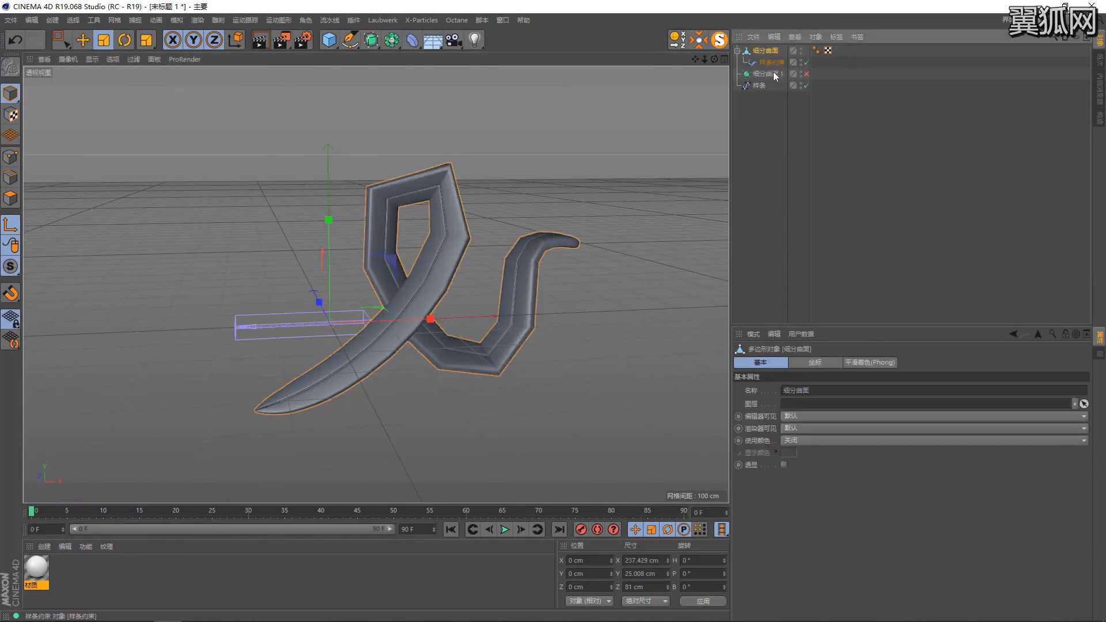
left_click(771, 62)
left_click(807, 62)
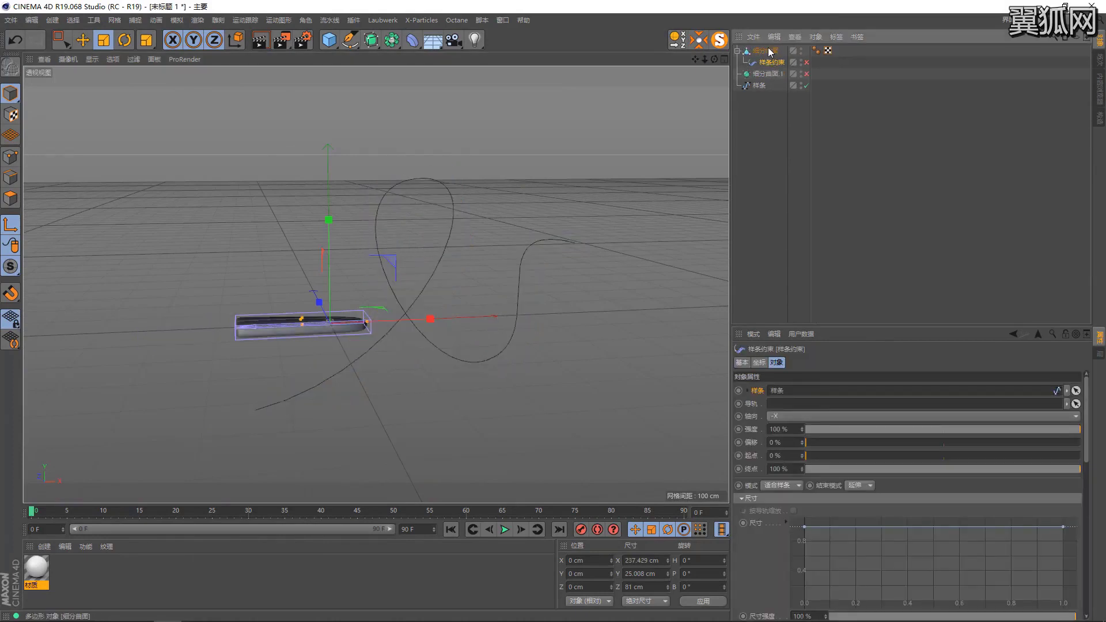
left_click(766, 51)
mouse_move(431, 319)
left_mouse_down()
mouse_move(520, 325)
mouse_move(500, 322)
left_mouse_up()
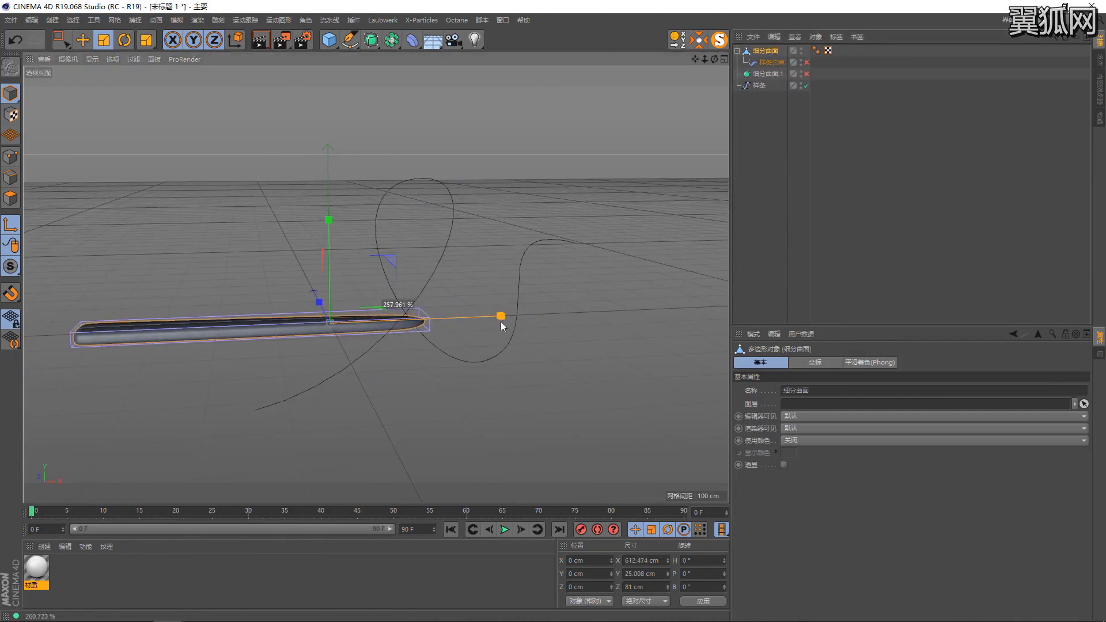
key("ctrl+z")
key("e")
Delete the Spline Wrap, both Subdivision Surfaces and the spline, leaving an empty scene
left_click(770, 61)
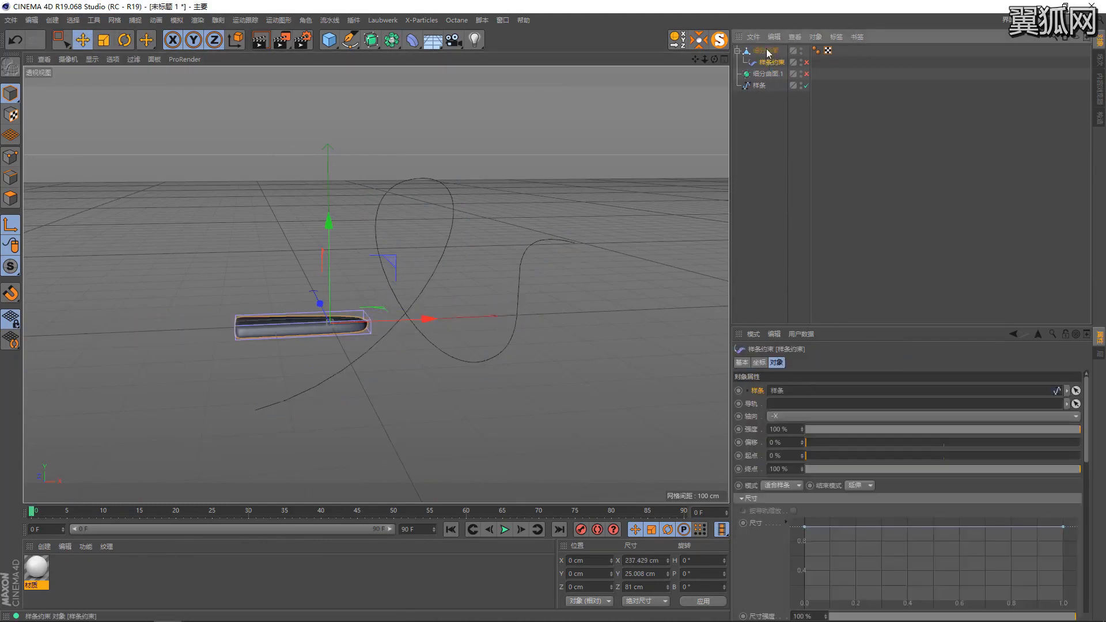
key("Delete")
left_click(767, 51)
key("Delete")
left_click(765, 50)
key("Delete")
key("Delete")
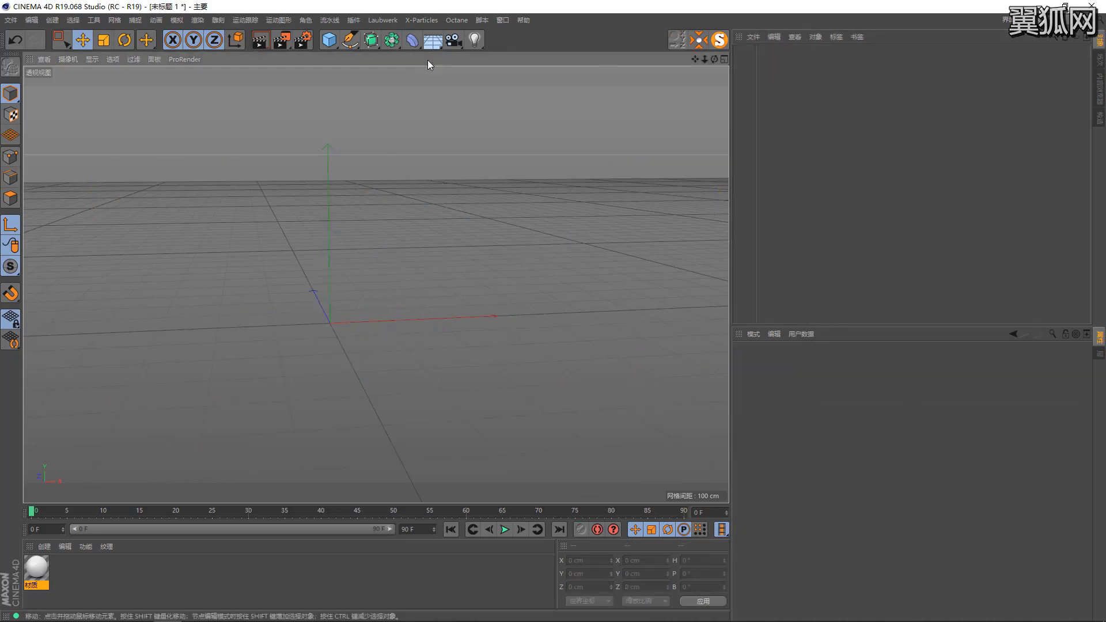
Look through the deformer and MoGraph menus, then bring up the primitive objects palette
left_click(412, 40)
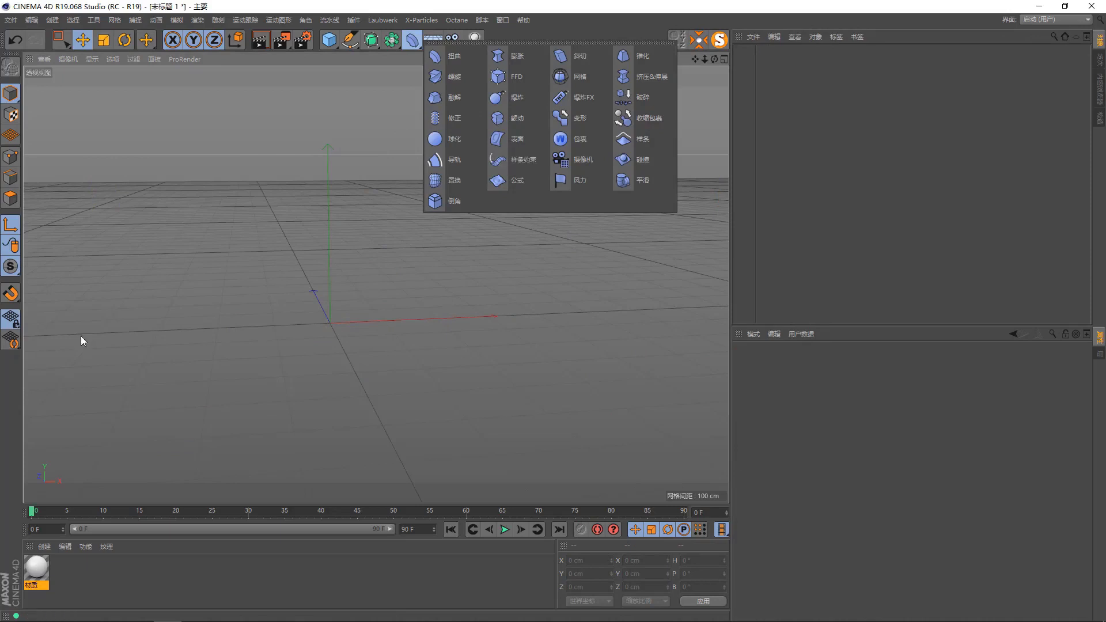
left_click(278, 20)
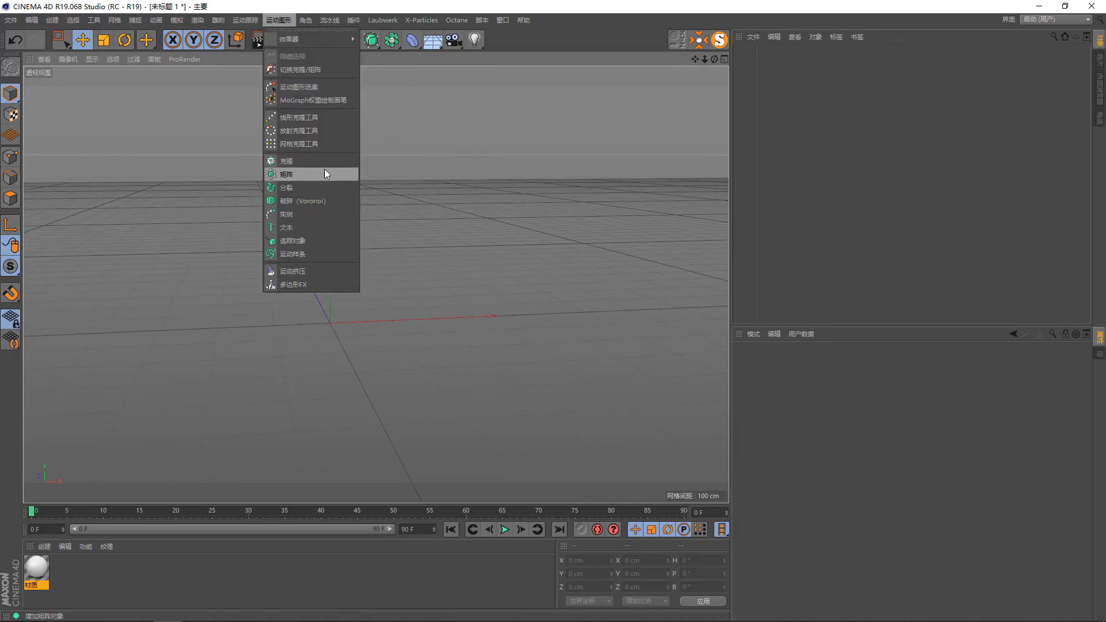
left_click(207, 165)
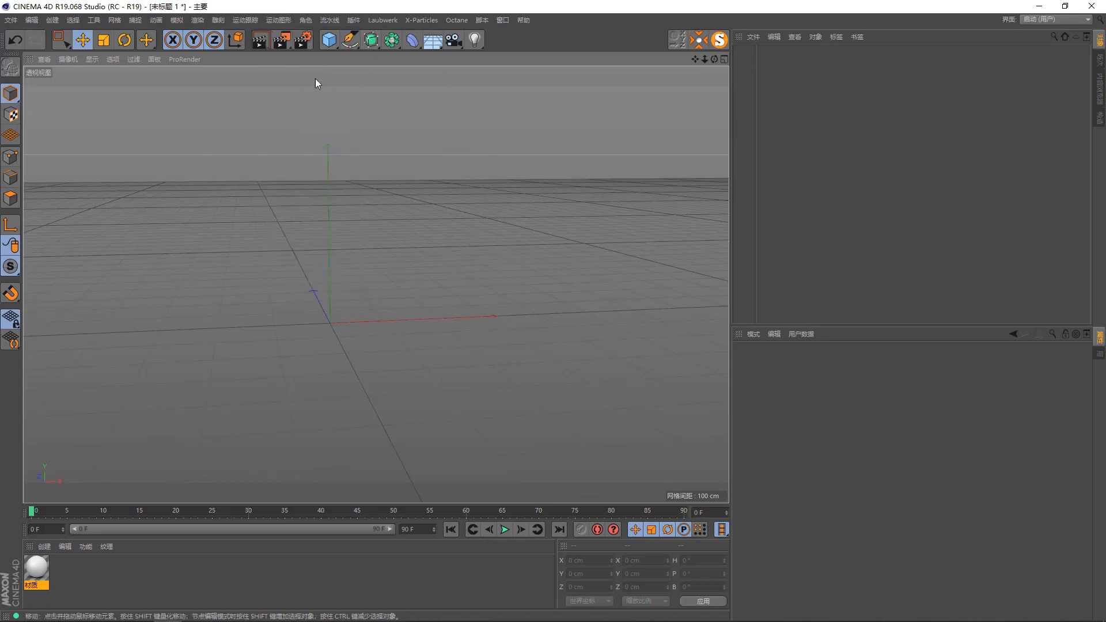
left_click(413, 40)
left_click(330, 42)
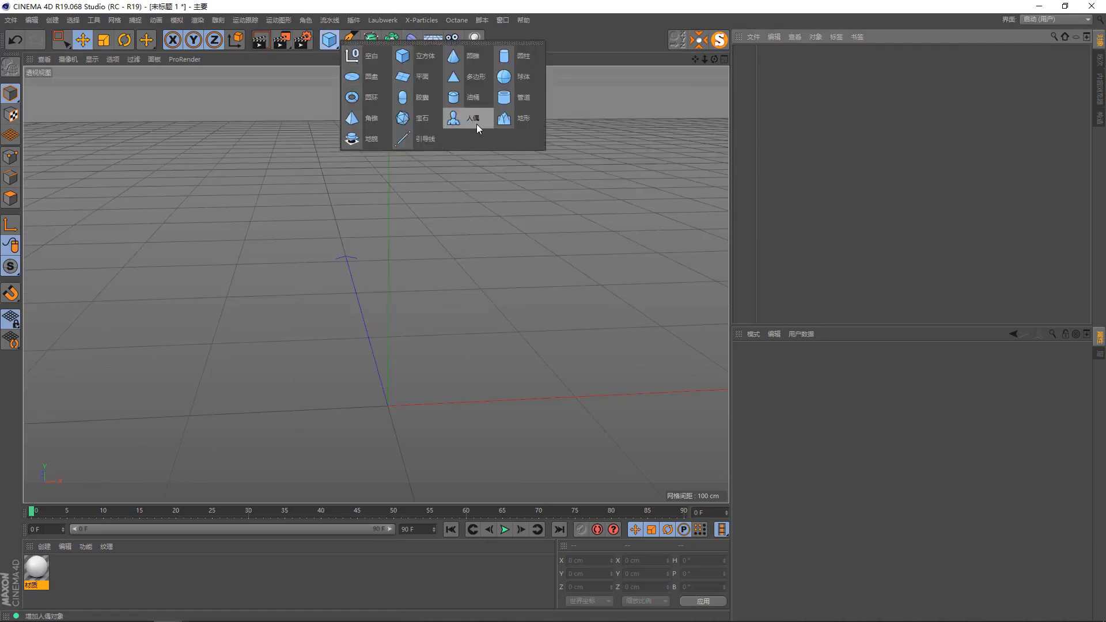
Add a Figure object and orbit the view to face it
left_click(454, 123)
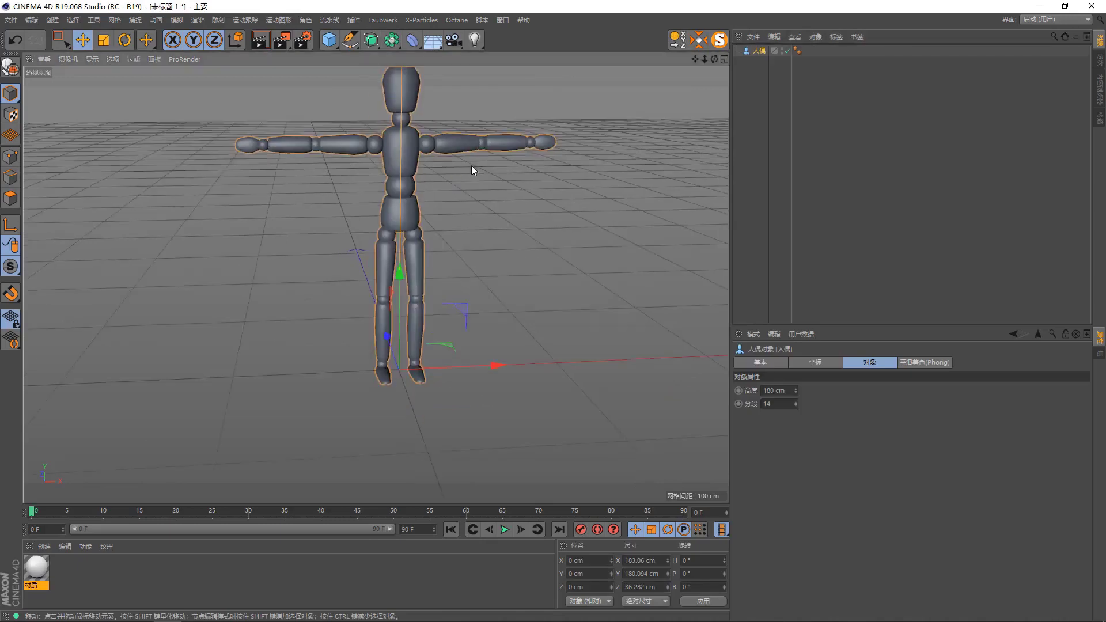
mouse_move(426, 255)
left_mouse_down("alt")
mouse_move(408, 251)
mouse_move(520, 202)
left_mouse_up("alt")
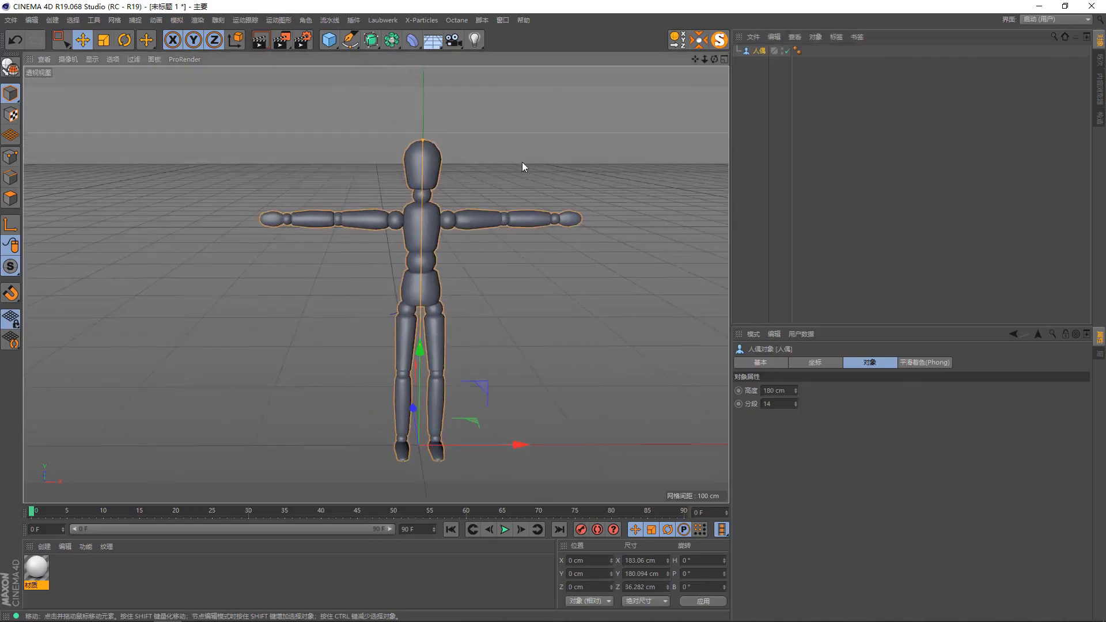
left_click_drag(522, 162, 507, 167, "alt")
left_click(507, 167)
Add a Camera deformer under the Figure and set its grid to 8 by 9
left_click(412, 40)
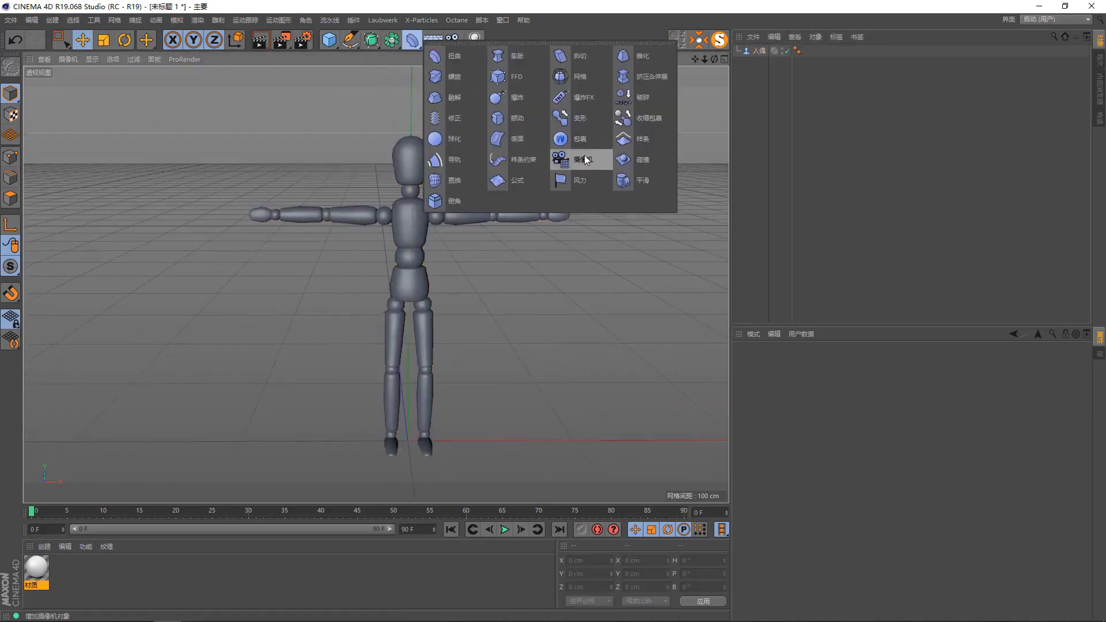
left_click(586, 160)
left_click_drag(762, 51, 761, 68)
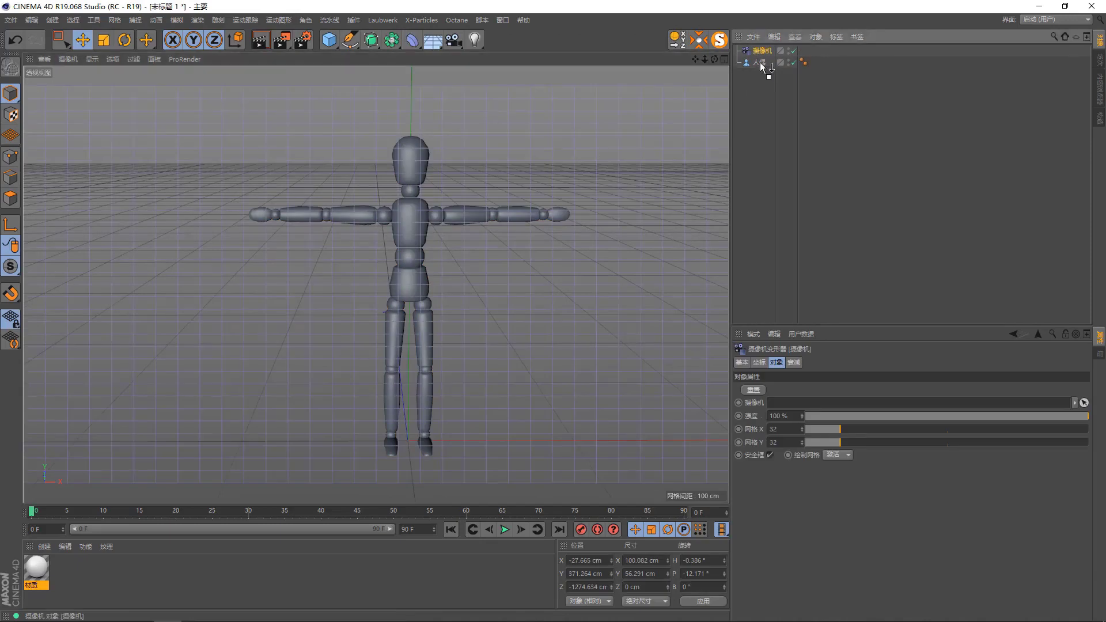
left_click_drag(389, 216, 341, 206, "alt")
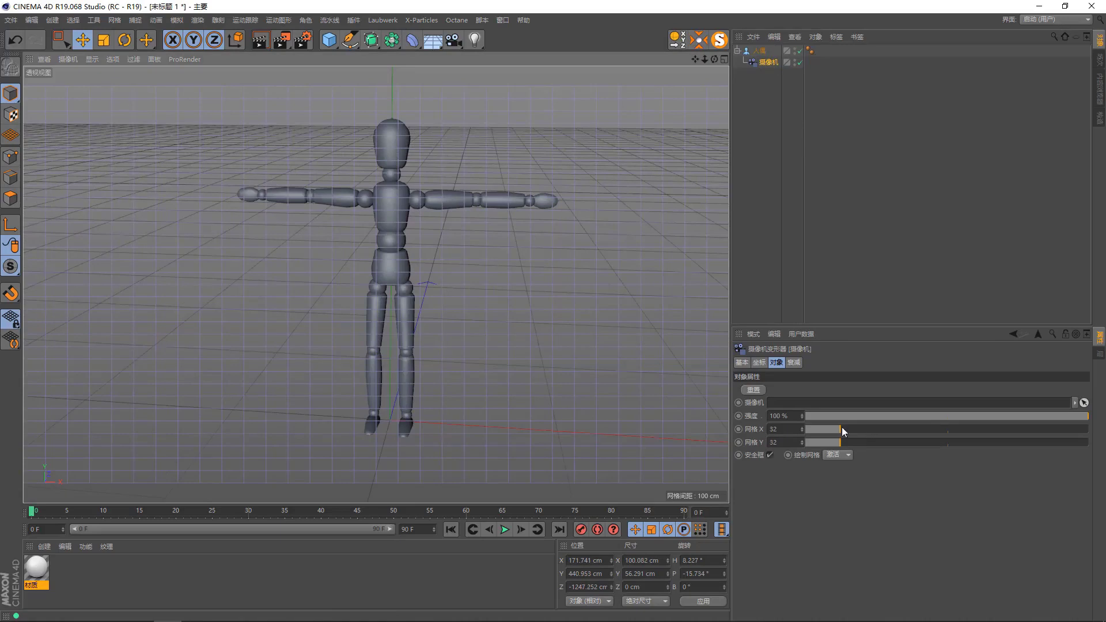
mouse_move(832, 432)
left_mouse_down()
mouse_move(830, 443)
mouse_move(816, 430)
mouse_move(814, 441)
mouse_move(814, 430)
left_mouse_up()
left_click_drag(563, 257, 575, 256, "alt")
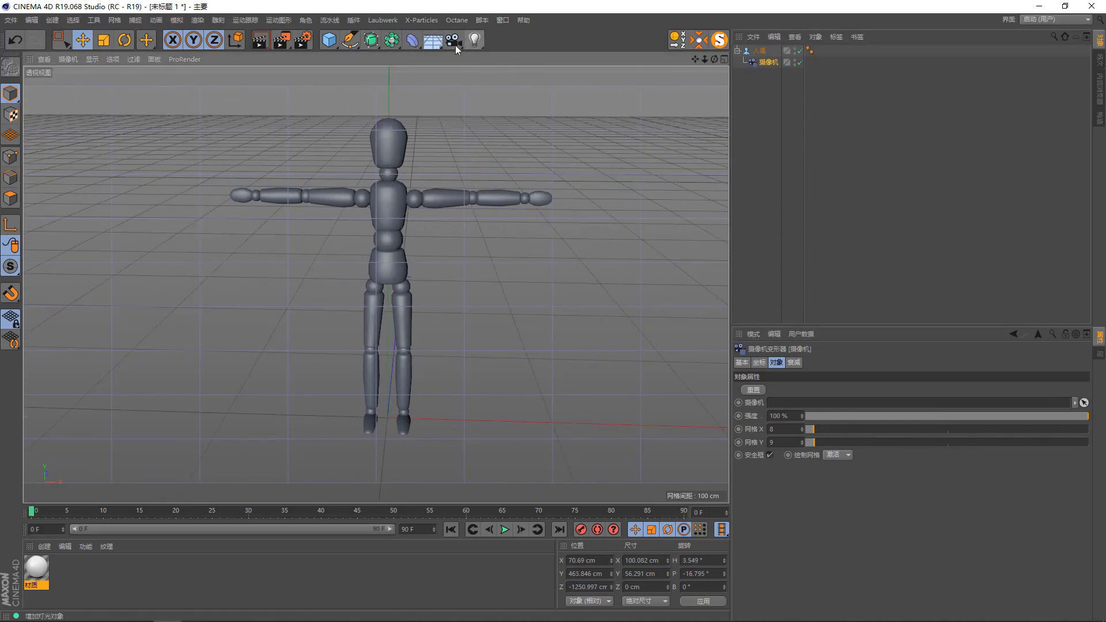
Add a new Camera and make it the active view camera
left_click_drag(456, 47, 503, 60)
left_click(503, 57)
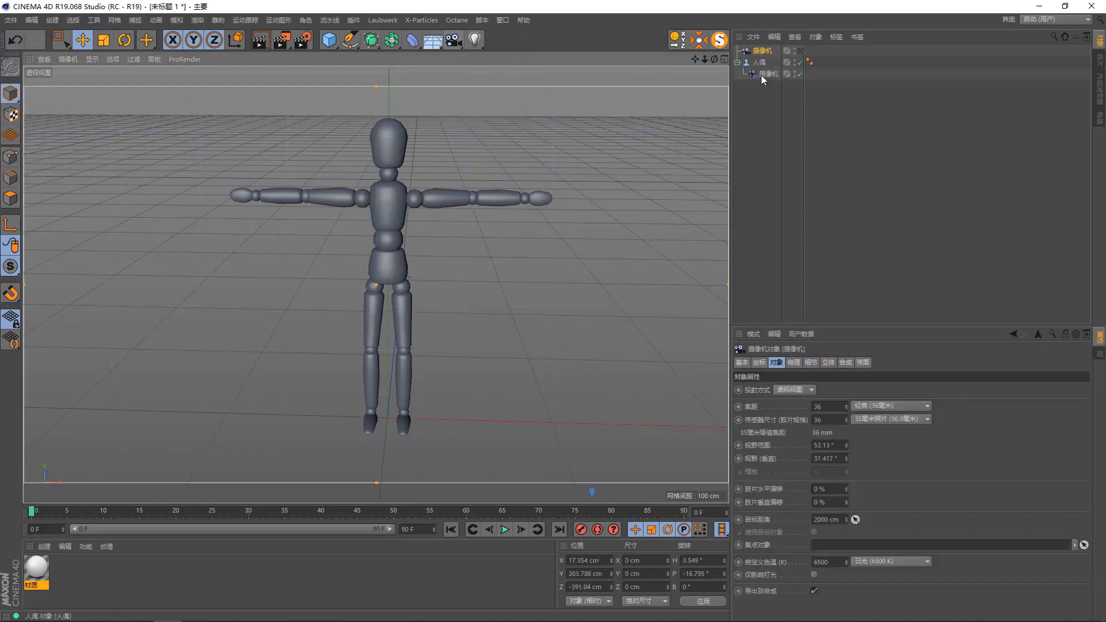
left_click(763, 76)
left_click(763, 51)
left_click(801, 51)
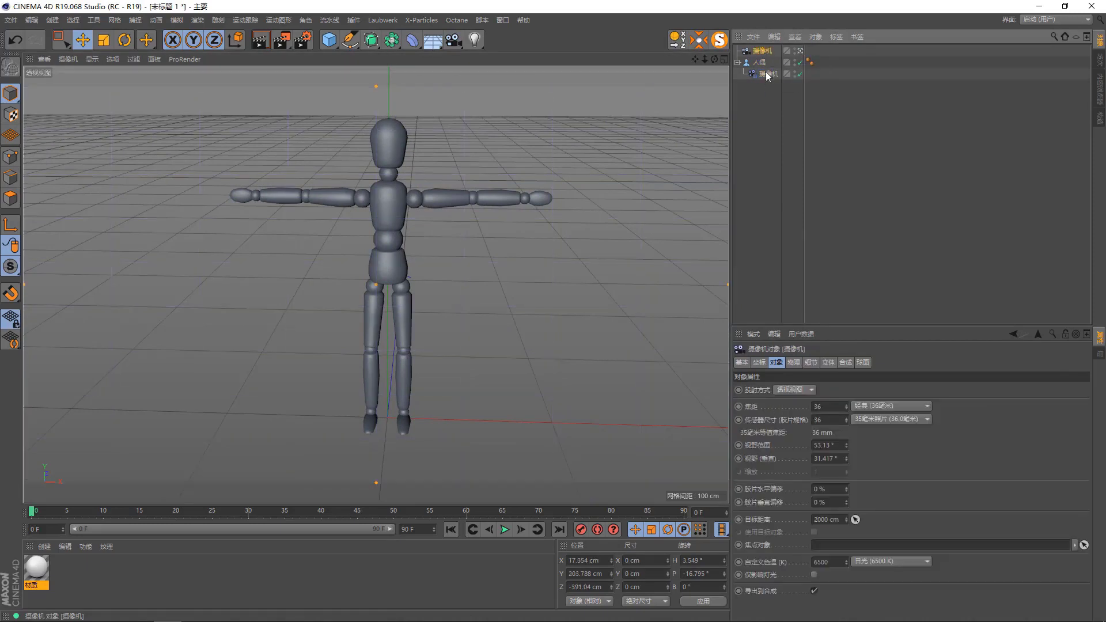
left_click(769, 74)
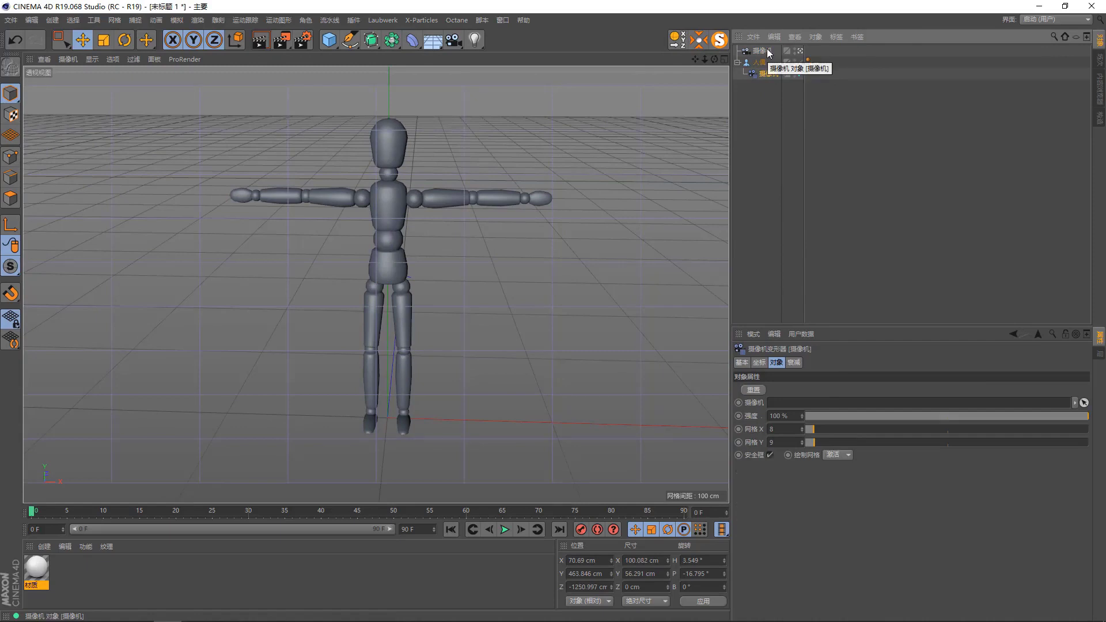
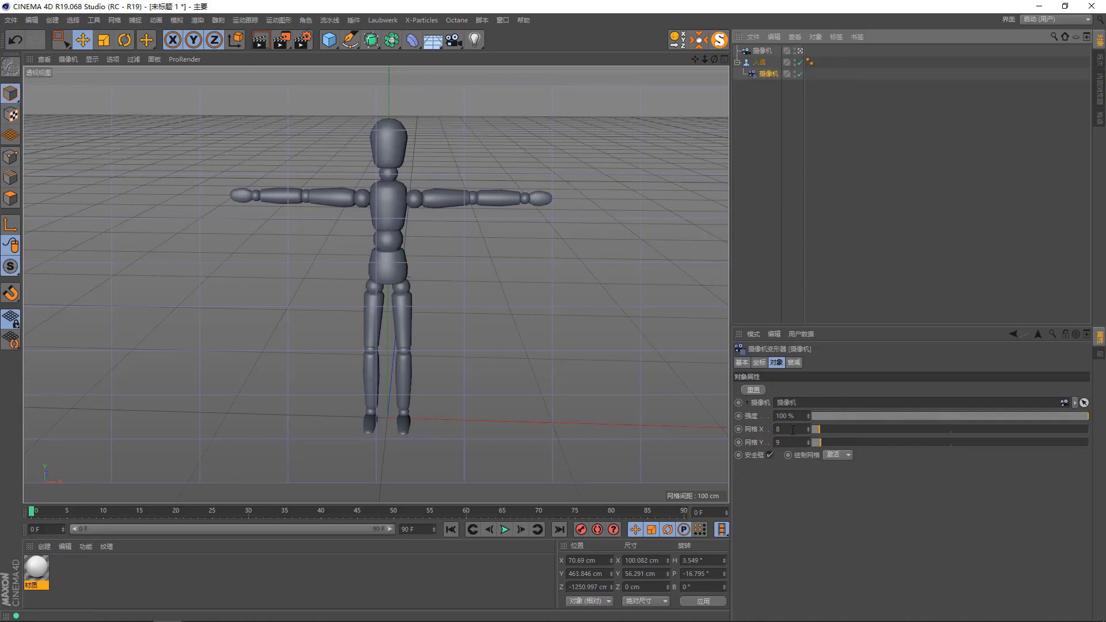
Frame the mannequin, then select and drag the camera deformer points to bend the screen-left arm down
left_click_drag(564, 309, 550, 321, "alt")
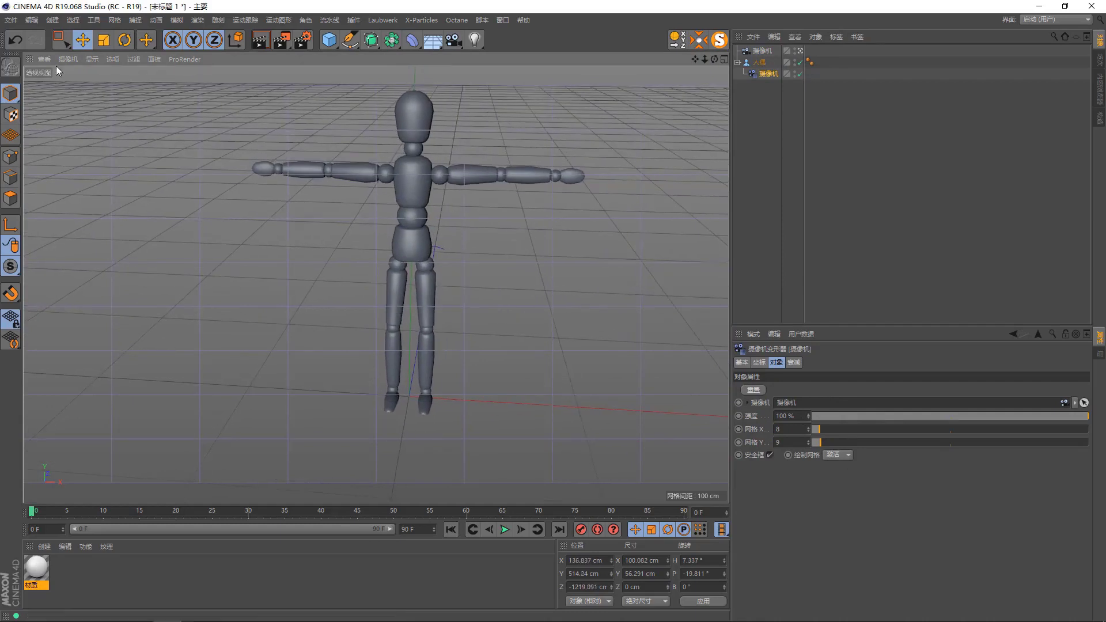
left_click_drag(61, 39, 57, 66)
left_click_drag(271, 169, 313, 229, "alt")
left_click_drag(250, 205, 219, 162, "alt")
left_click(219, 162)
left_click_drag(148, 138, 283, 297)
mouse_move(259, 184)
left_mouse_down()
mouse_move(230, 232)
mouse_move(254, 240)
left_mouse_up()
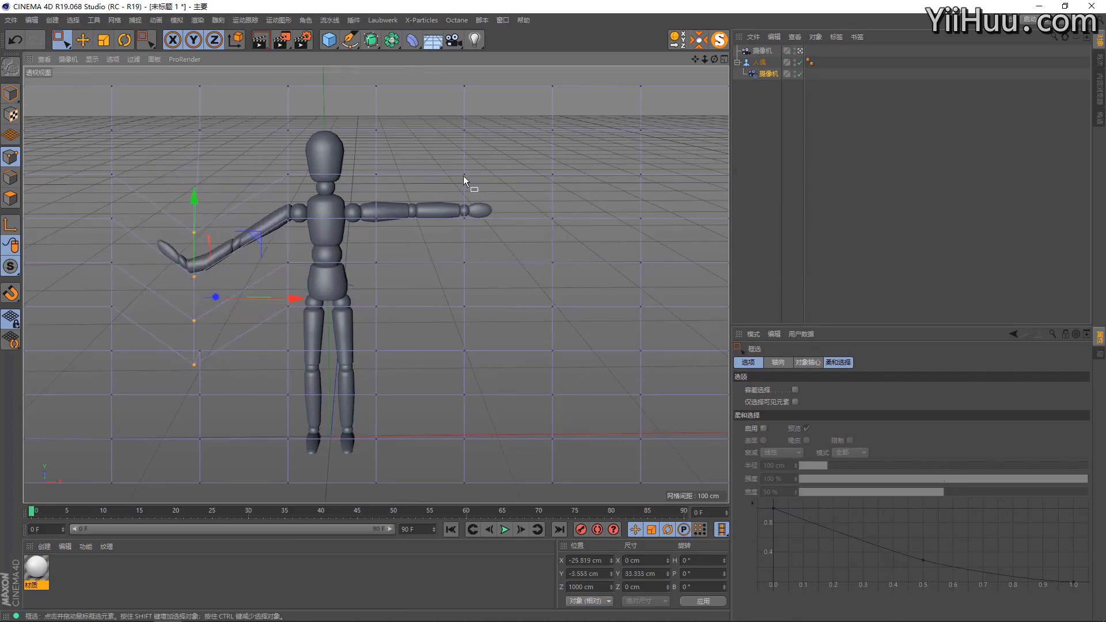
Move the right-side deformer points down and to the right
left_click_drag(608, 414, 609, 415)
left_click_drag(617, 273, 651, 278)
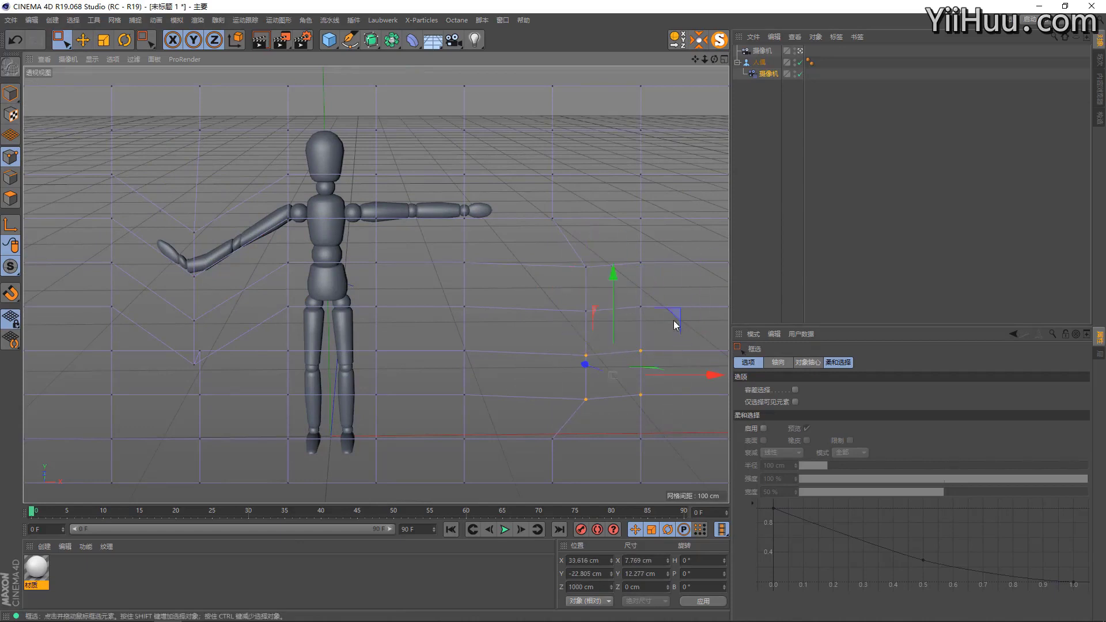
left_click_drag(675, 321, 709, 343)
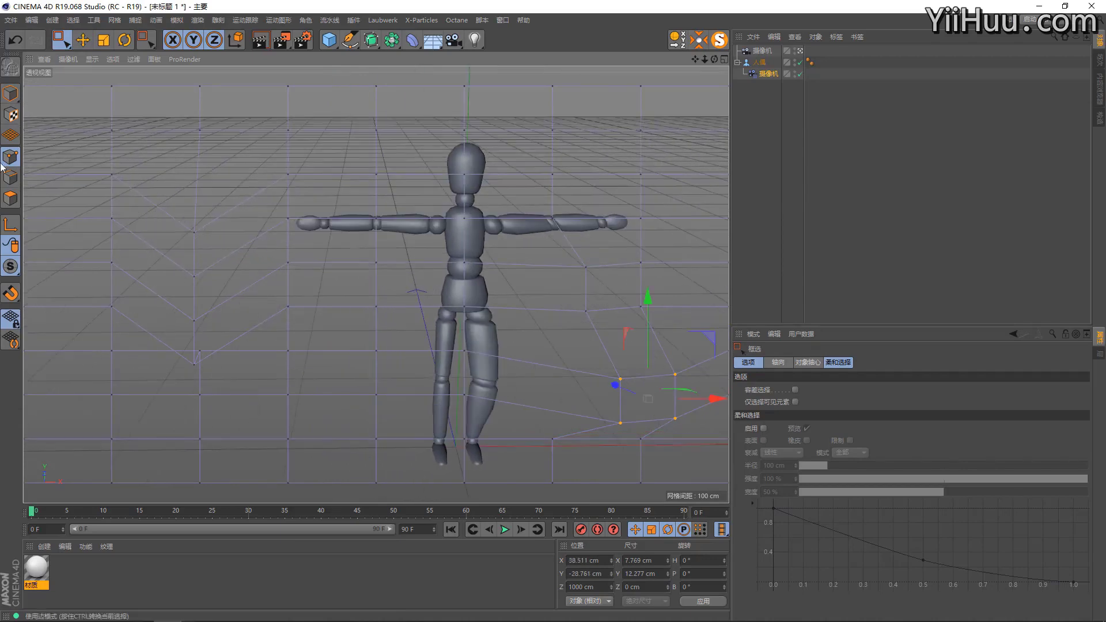
Return to model mode, reposition the camera framing the mannequin, and deselect it
left_click(10, 92)
left_click(82, 40)
mouse_move(546, 241)
left_mouse_down()
mouse_move(118, 102)
mouse_move(185, 197)
left_mouse_up()
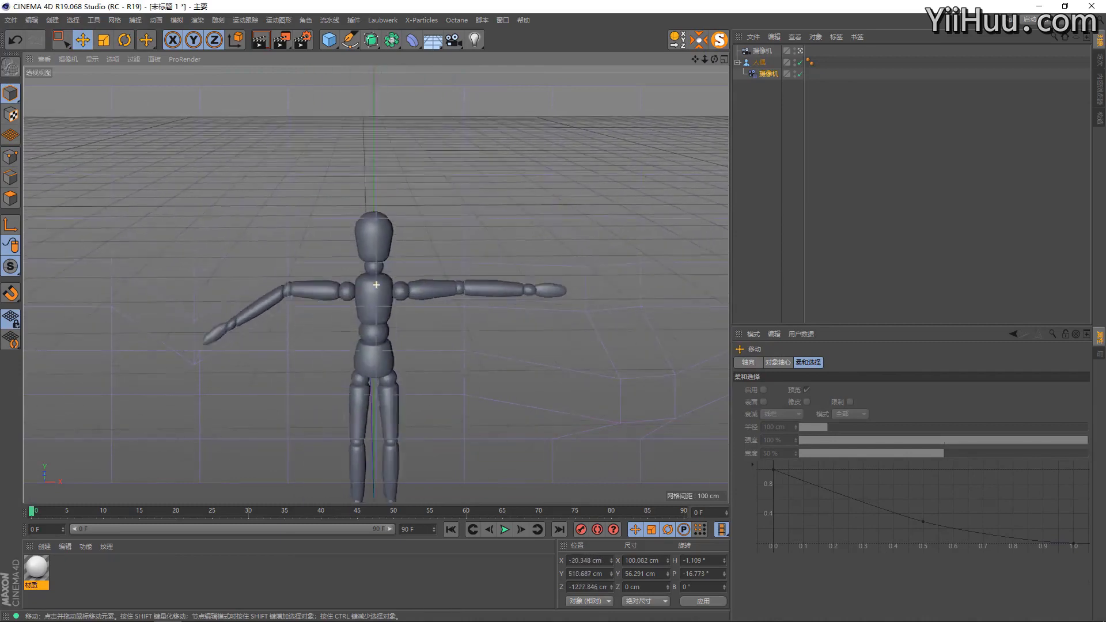
mouse_move(185, 197)
left_mouse_down()
mouse_move(371, 487)
mouse_move(111, 193)
mouse_move(710, 228)
left_mouse_up()
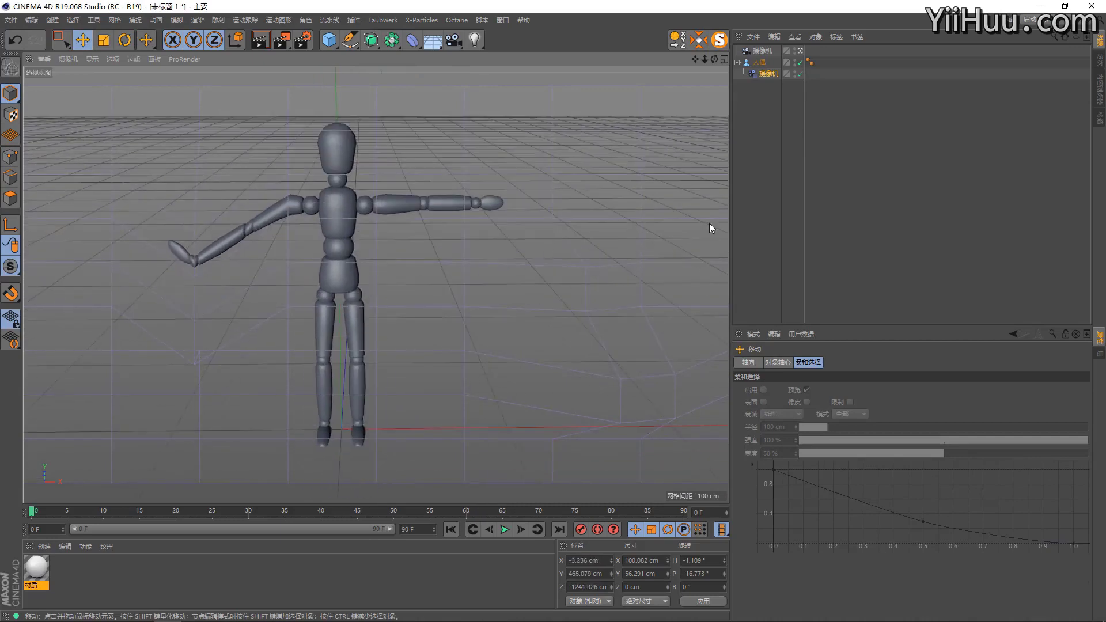
left_click(362, 244)
Look through the scene camera briefly, then return to the free perspective view
mouse_move(388, 241)
left_mouse_down("alt")
mouse_move(419, 213)
mouse_move(444, 234)
mouse_move(421, 253)
mouse_move(390, 220)
mouse_move(353, 220)
mouse_move(357, 245)
mouse_move(413, 229)
mouse_move(405, 207)
mouse_move(383, 225)
mouse_move(395, 254)
mouse_move(421, 218)
mouse_move(390, 240)
mouse_move(425, 244)
mouse_move(438, 220)
mouse_move(411, 201)
mouse_move(392, 231)
mouse_move(404, 214)
mouse_move(425, 240)
mouse_move(417, 234)
mouse_move(413, 251)
mouse_move(407, 227)
mouse_move(416, 212)
mouse_move(416, 241)
left_mouse_up("alt")
left_click(801, 74)
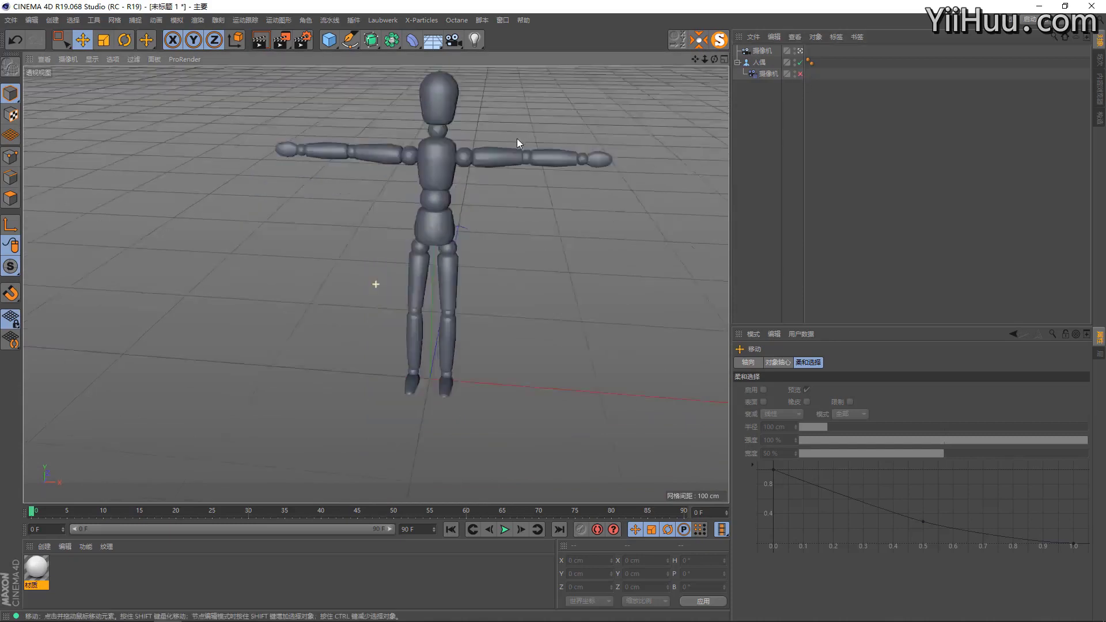
left_click(801, 75)
mouse_move(490, 179)
left_mouse_down("alt")
mouse_move(494, 203)
mouse_move(507, 198)
left_mouse_up("alt")
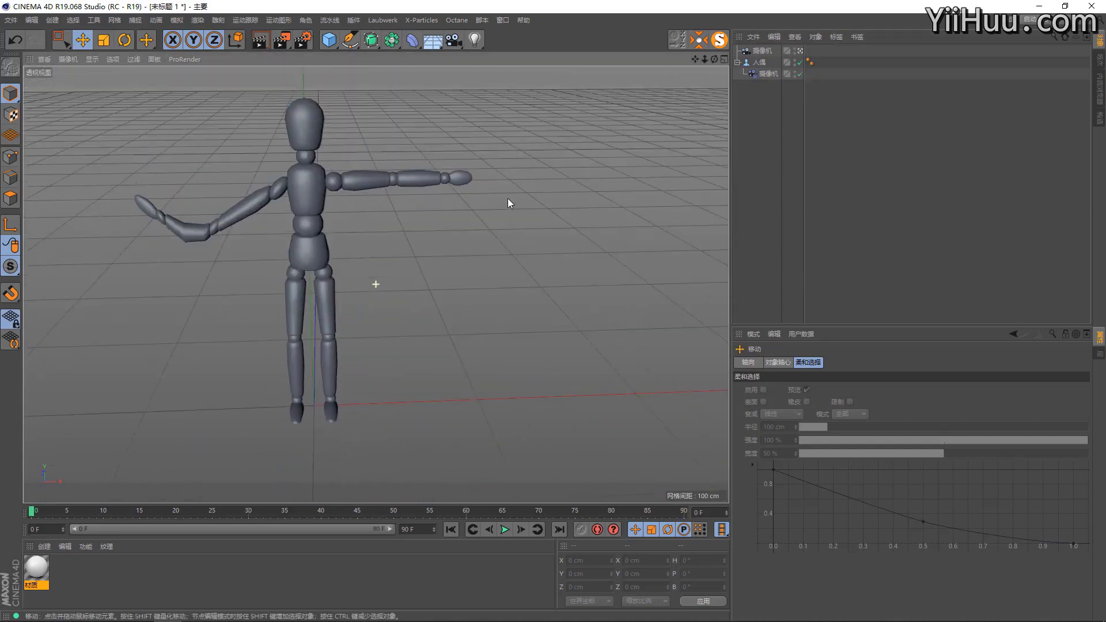
Select the camera deformer to show Strength and Grid X/Y, trying a larger Grid X
left_click(770, 74)
scroll(376, 287, "up", 2)
scroll(376, 286, "up", 2)
left_click_drag(832, 431, 905, 438)
Undo the oversized grid count so Grid X settles at 13
key("ctrl+z")
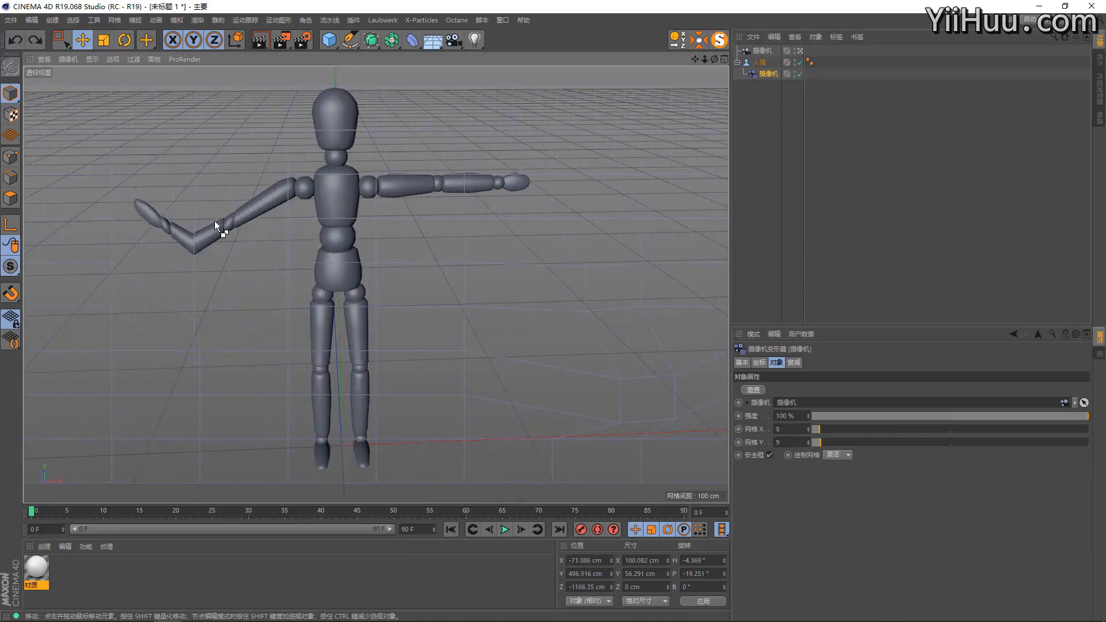
left_click_drag(835, 430, 904, 437)
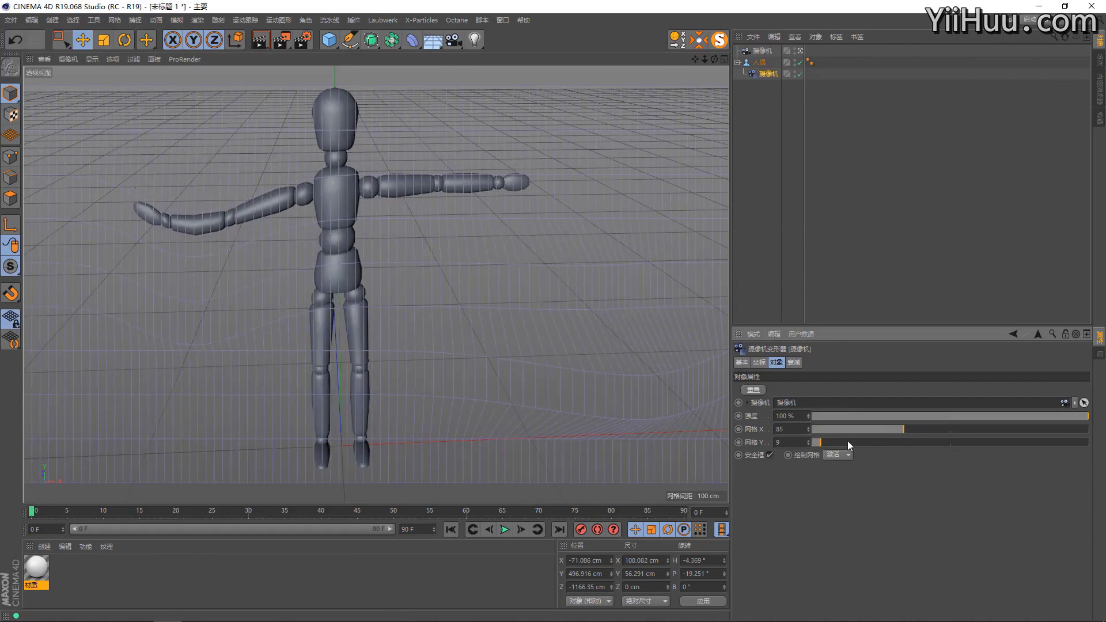
key("ctrl+z")
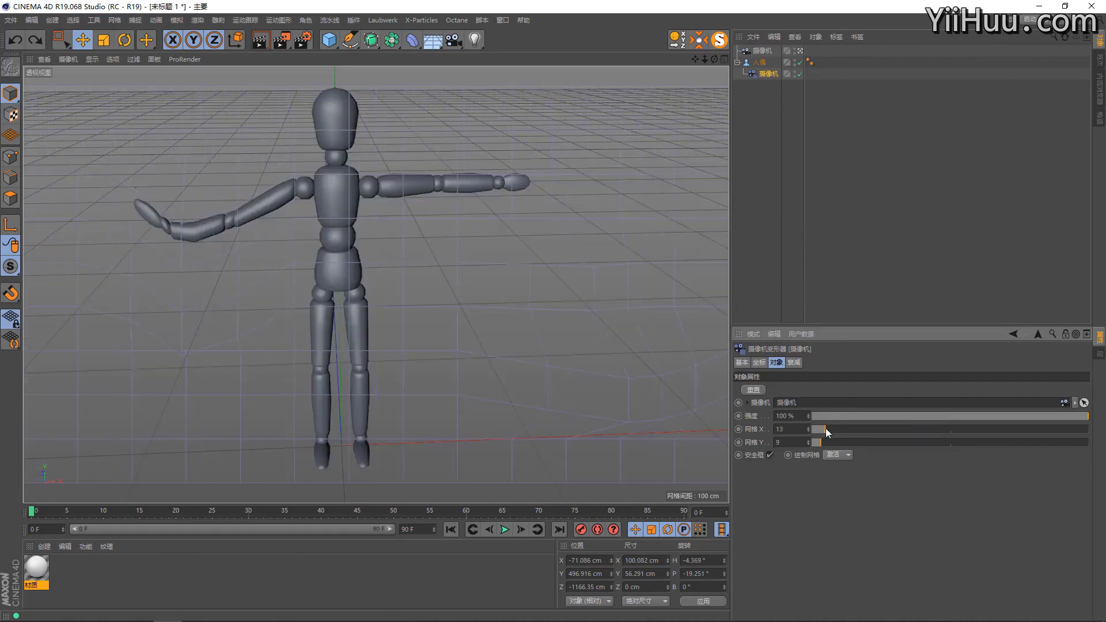
Vary deformer Strength between 0% and 100% to preview the bend, ending at 100%, and toggle safe frame
left_click_drag(857, 417, 811, 416)
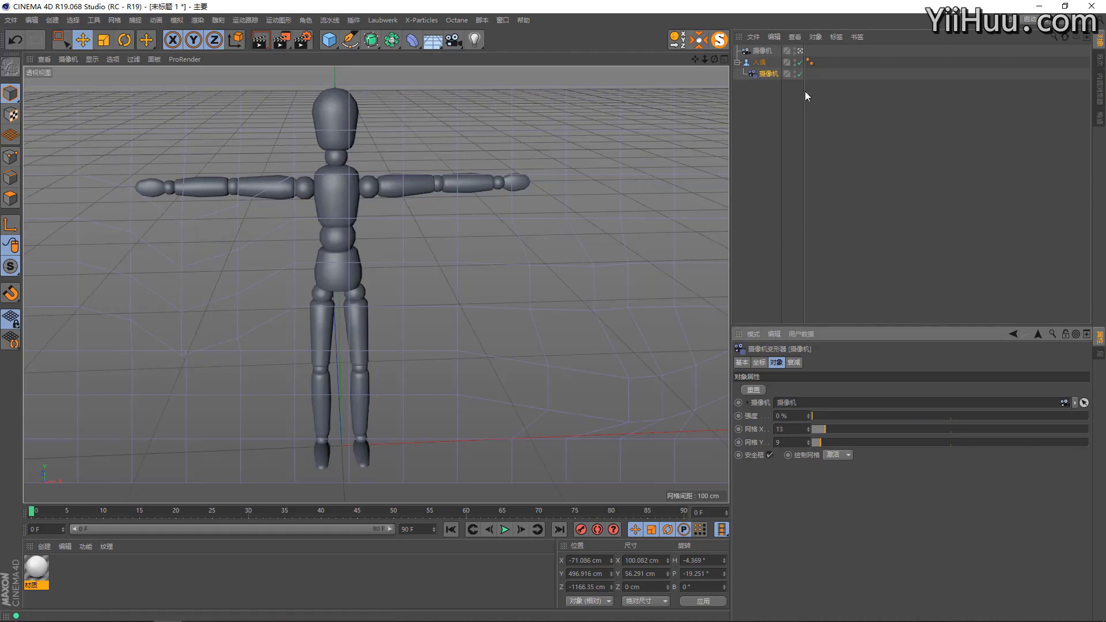
left_click_drag(817, 416, 1089, 416)
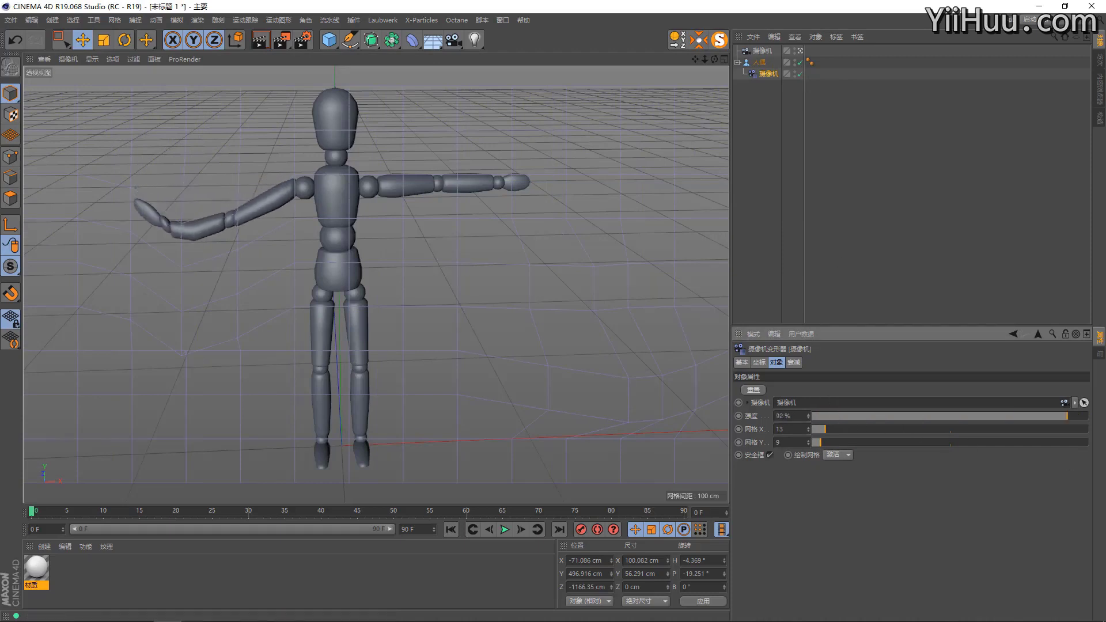
key("ctrl+z")
key("ctrl+y")
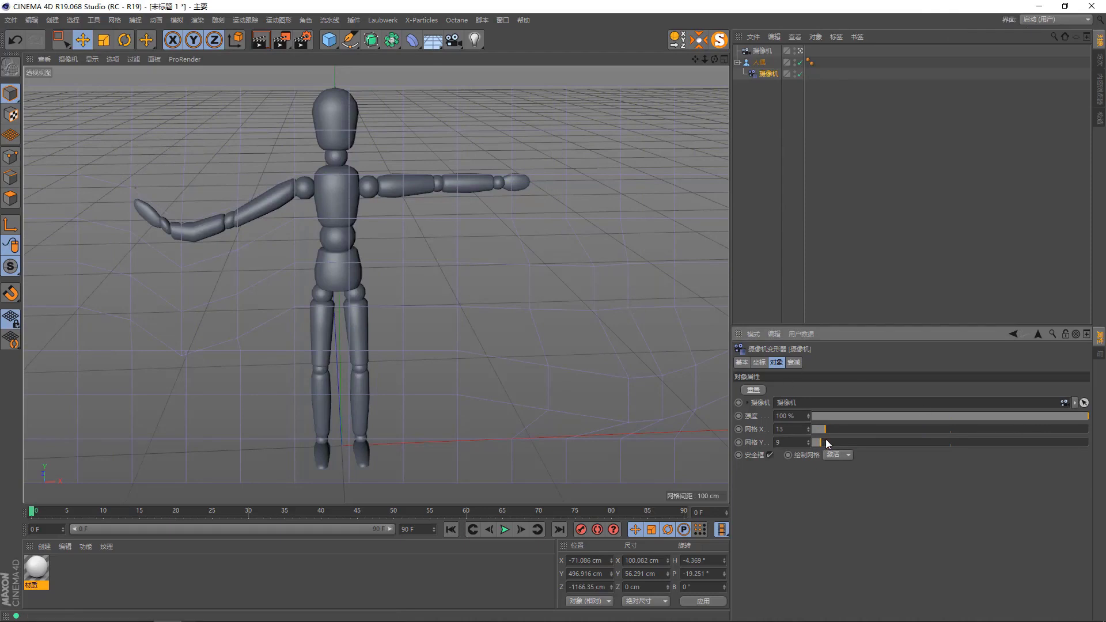
key("ctrl+z")
mouse_move(300, 218)
left_mouse_down("alt")
mouse_move(313, 215)
mouse_move(295, 210)
mouse_move(316, 210)
left_mouse_up("alt")
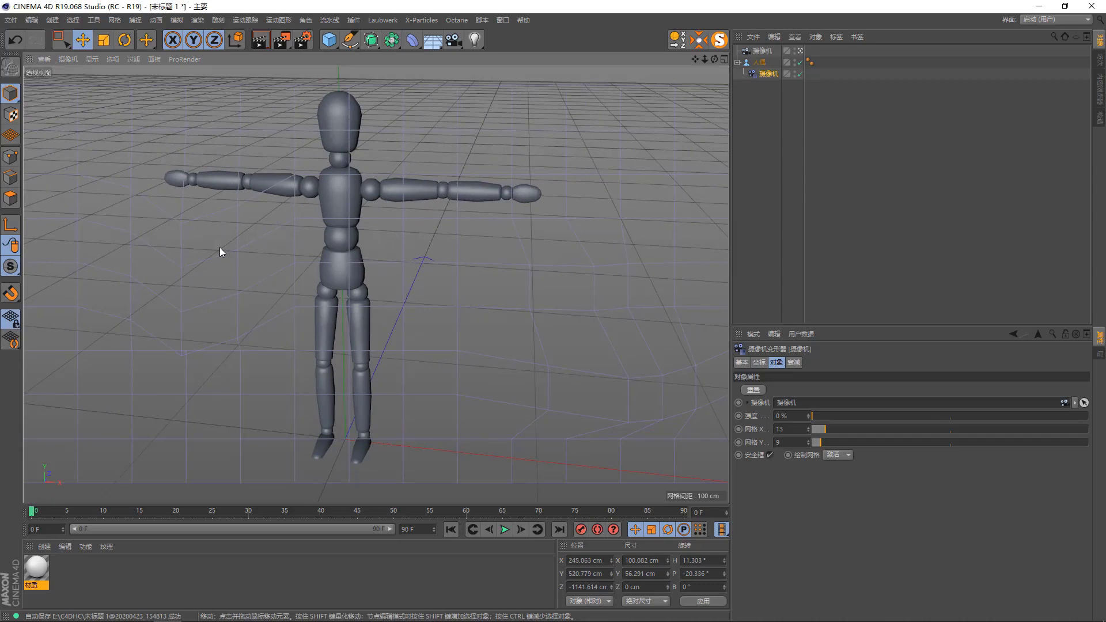
mouse_move(818, 416)
left_mouse_down()
mouse_move(1089, 417)
mouse_move(673, 407)
left_mouse_up()
left_click_drag(959, 412, 1089, 416)
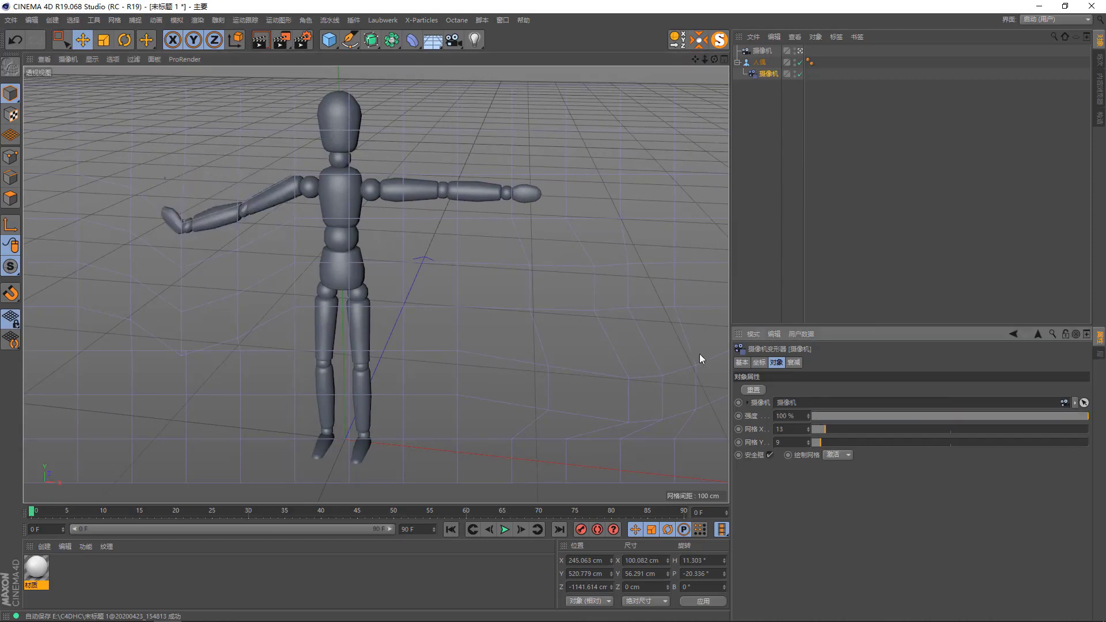
left_click_drag(279, 224, 220, 227)
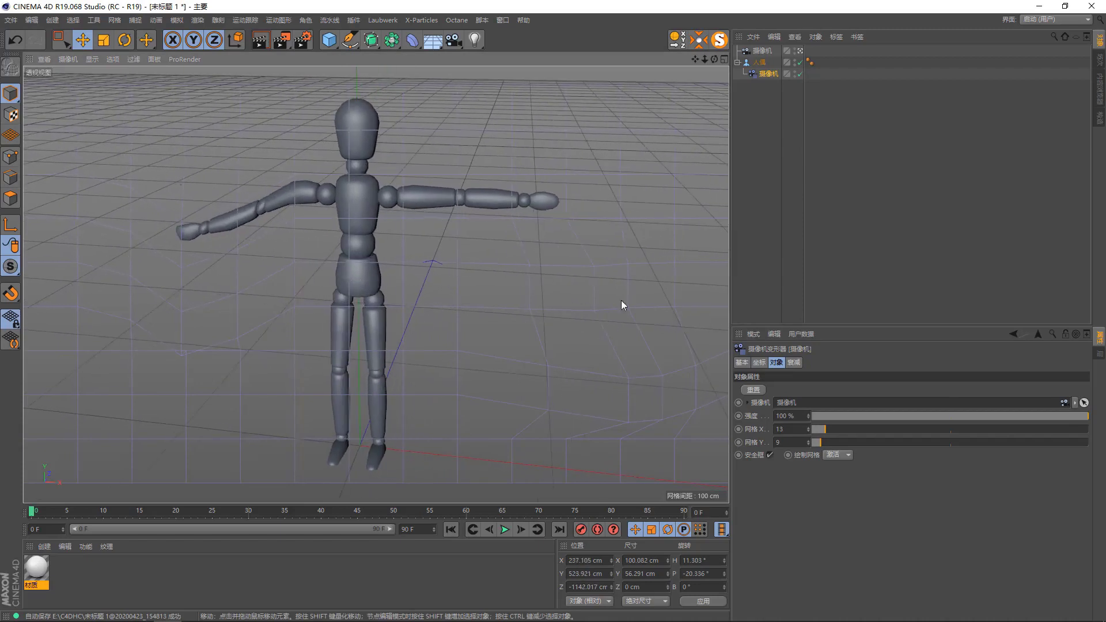
left_click(770, 454)
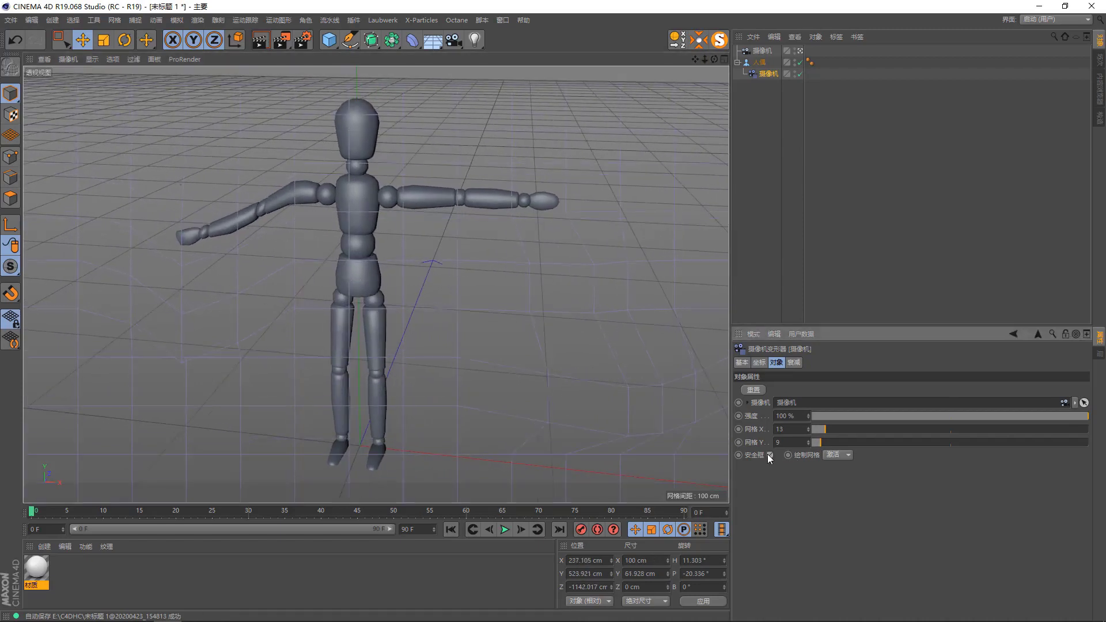
Set the render output Width to 900 pixels in Render Settings
key("shift+v")
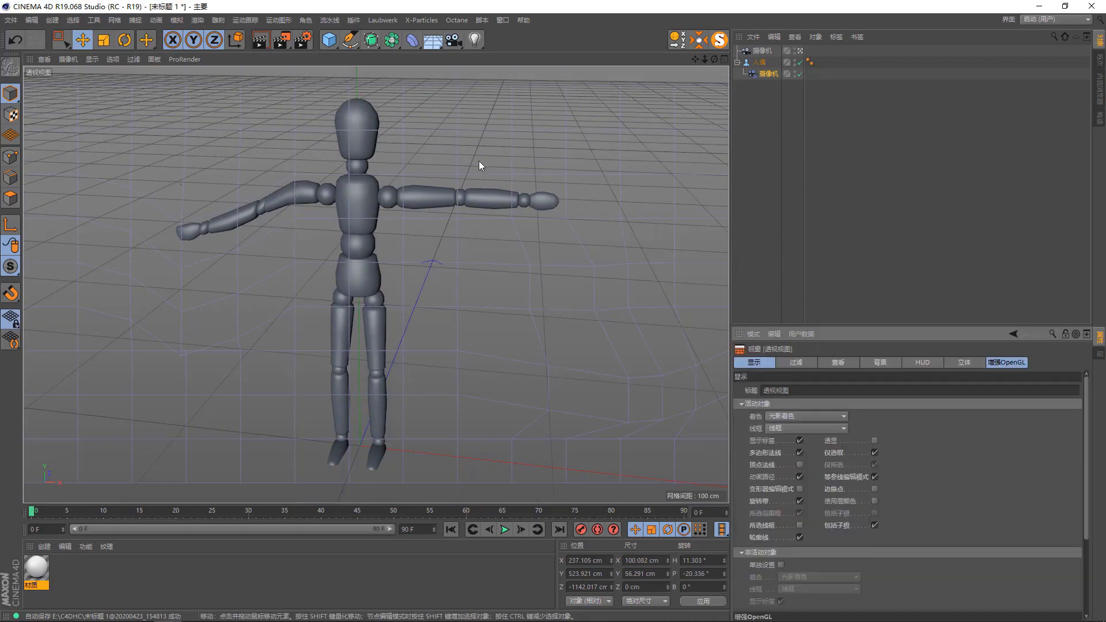
left_click(303, 40)
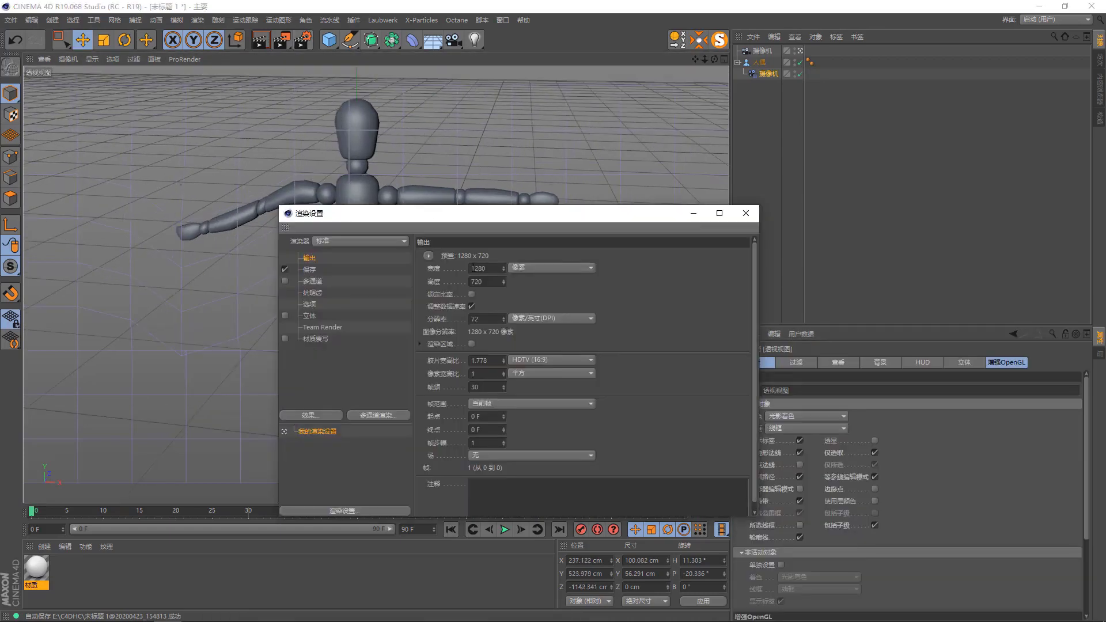
double_click(478, 268)
type("900")
key("Tab")
left_click(747, 218)
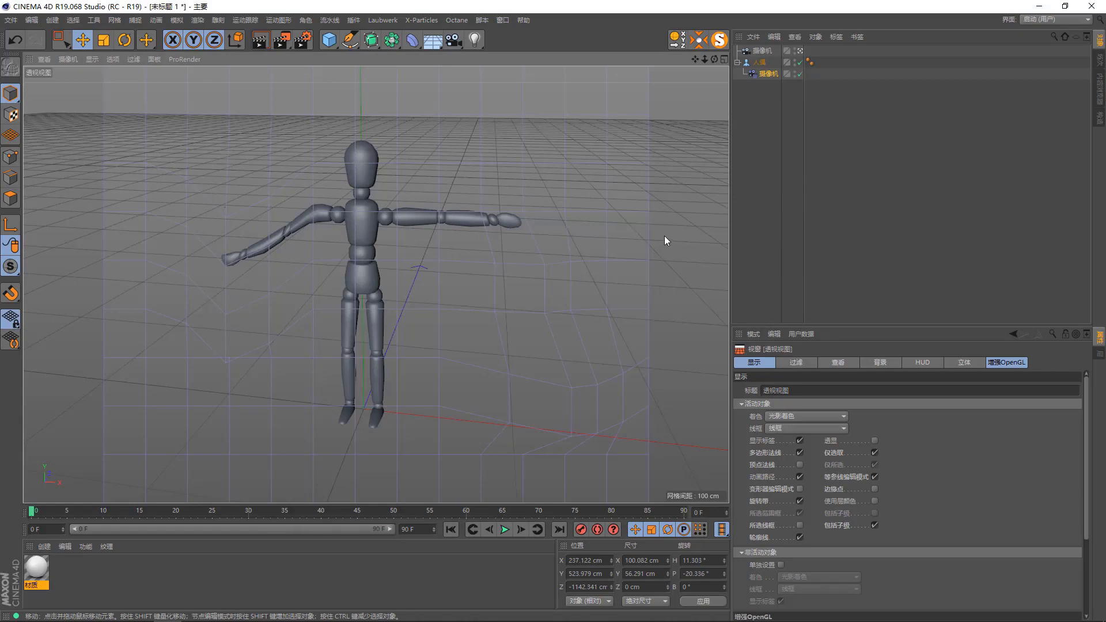
Set the viewport's safe-frame border opacity to 60% and reselect the camera deformer
left_click(767, 73)
left_click(545, 190)
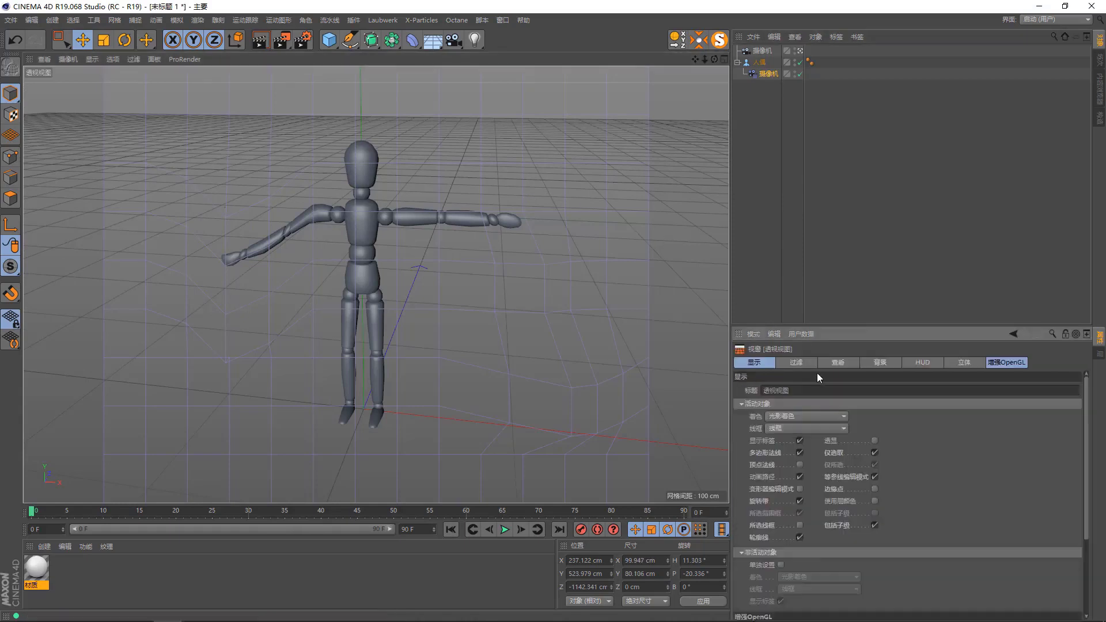
left_click(879, 363)
left_click(842, 362)
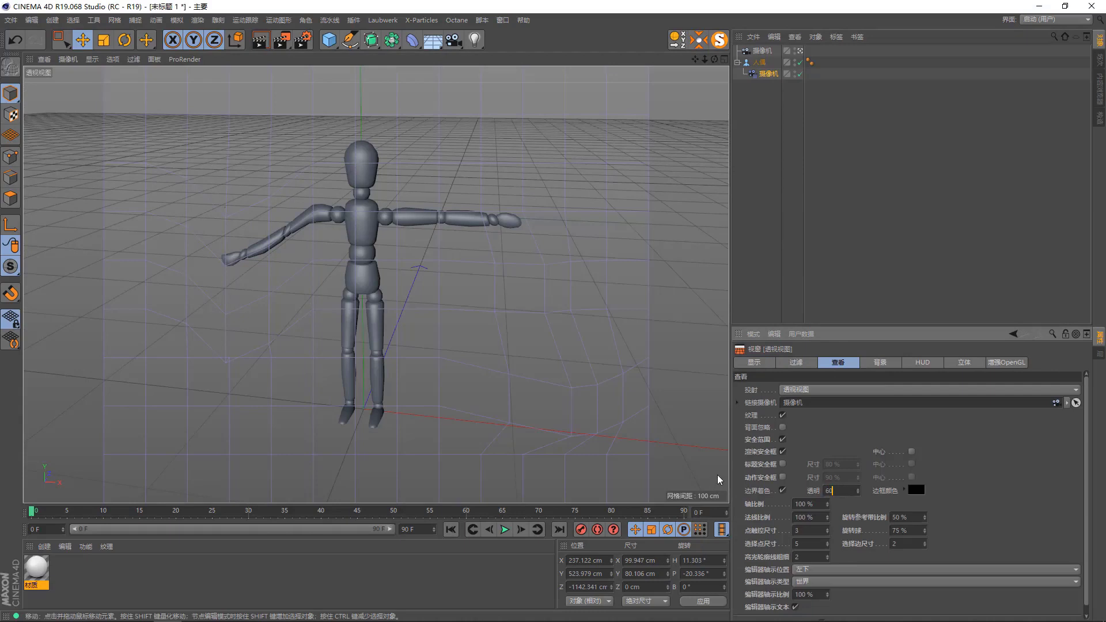
key("Return")
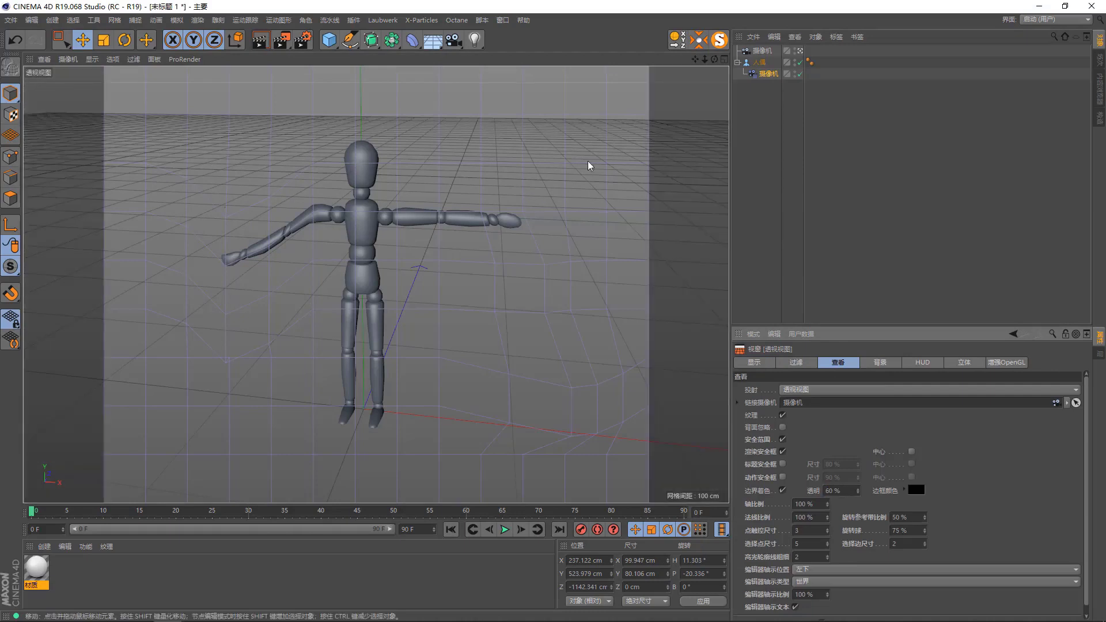
left_click(767, 73)
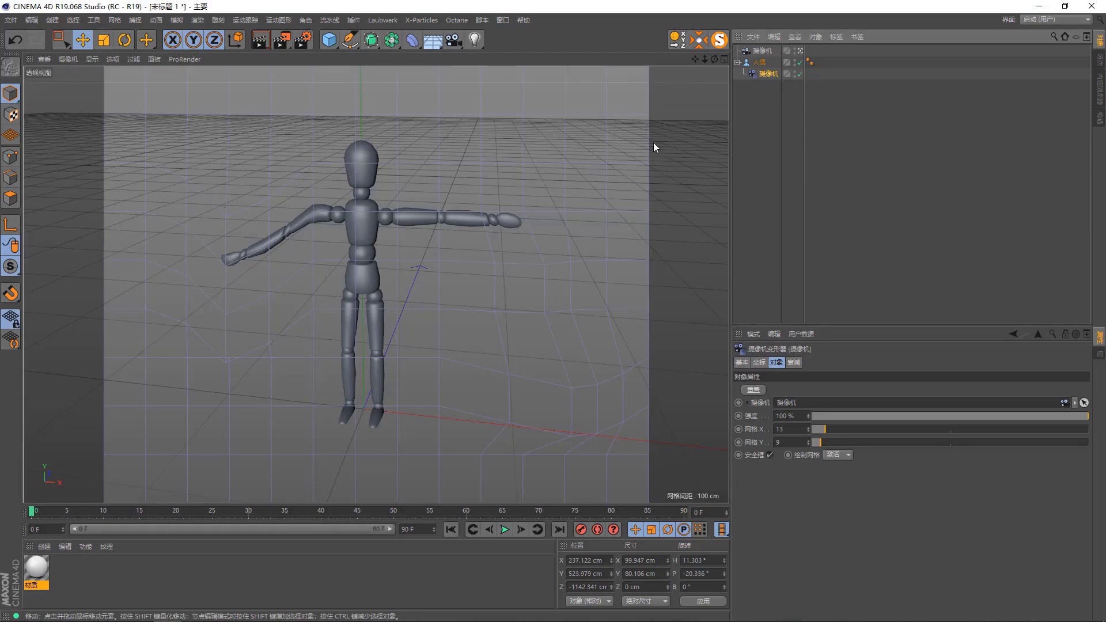
Switch to point mode and select the right-column deformer grid points, undoing one selection
left_click(60, 39)
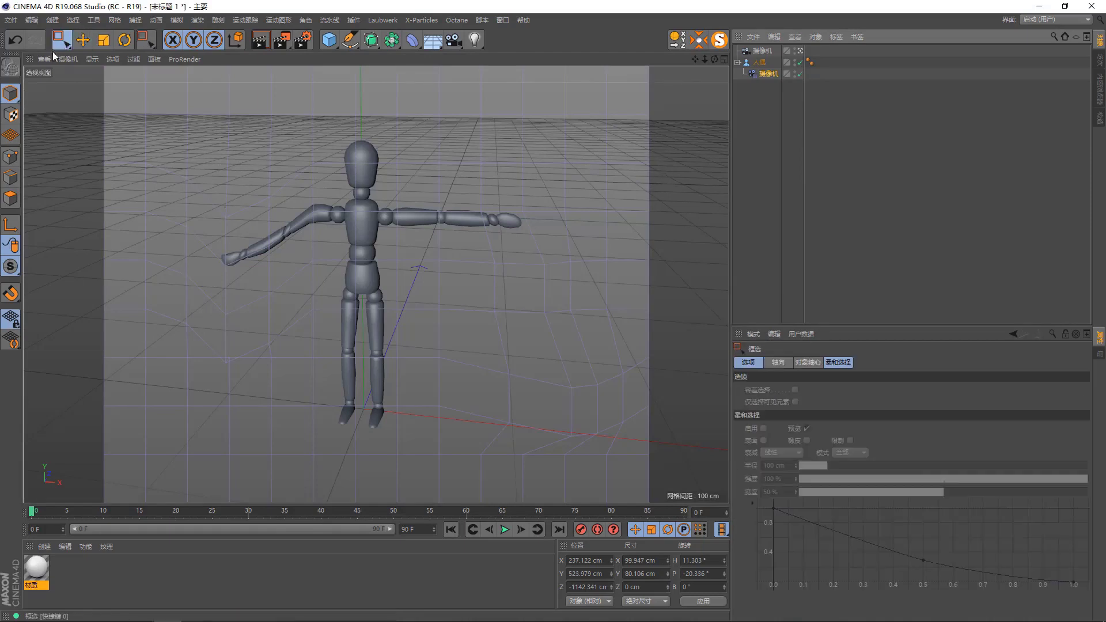
left_click(11, 156)
left_click_drag(595, 197, 680, 262)
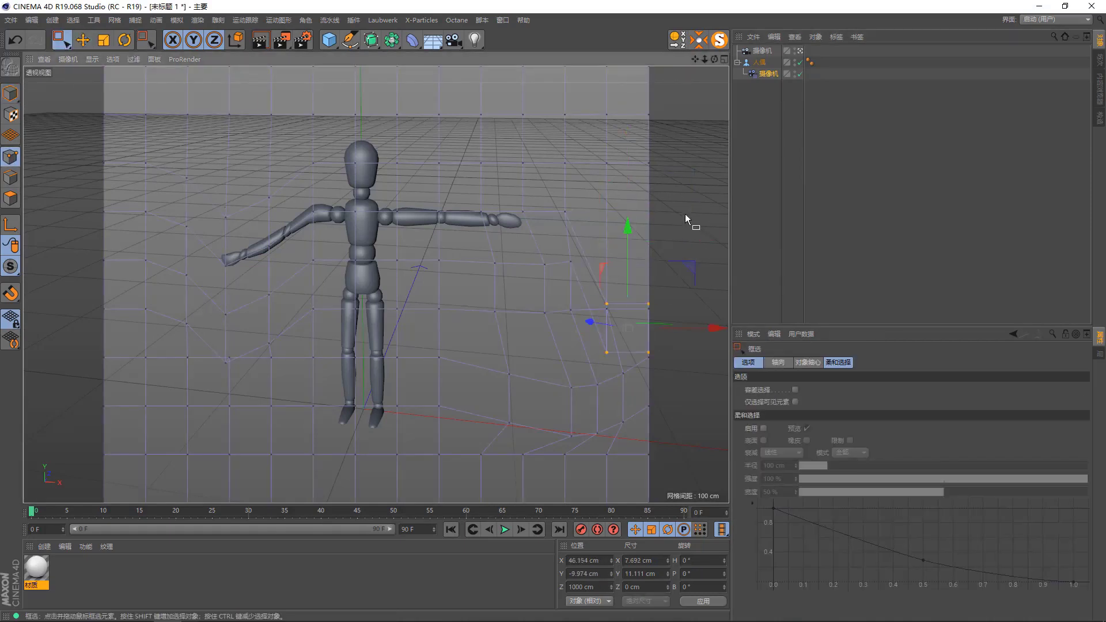
left_click_drag(693, 178, 633, 265)
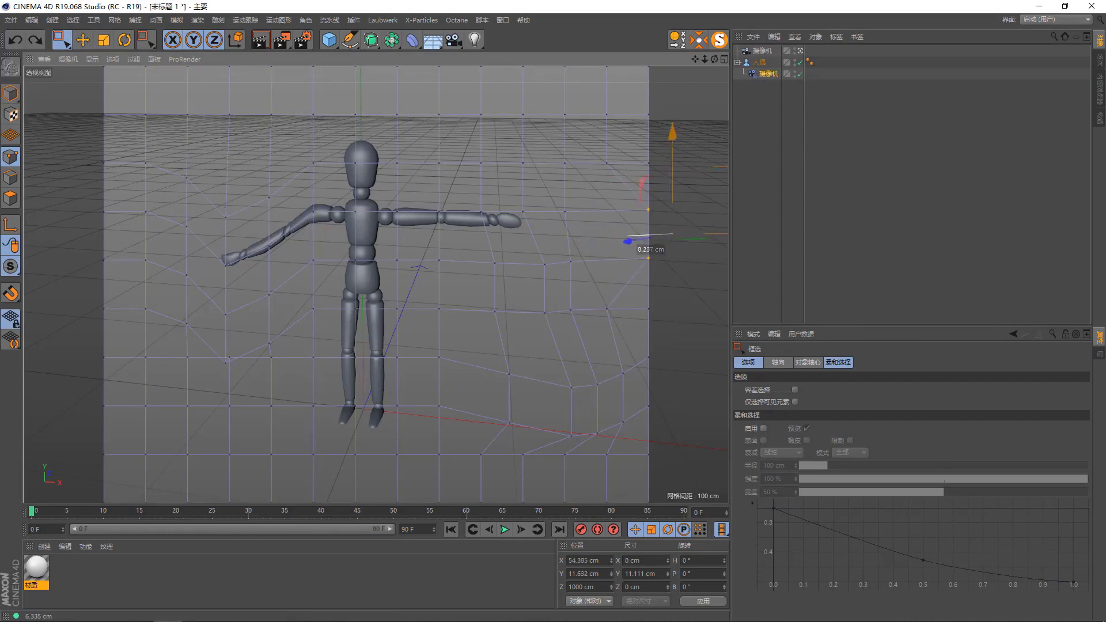
key("ctrl+z")
Turn off the deformer's safe frame and drag the left grid column to warp the arm, undoing the last move
left_click(769, 73)
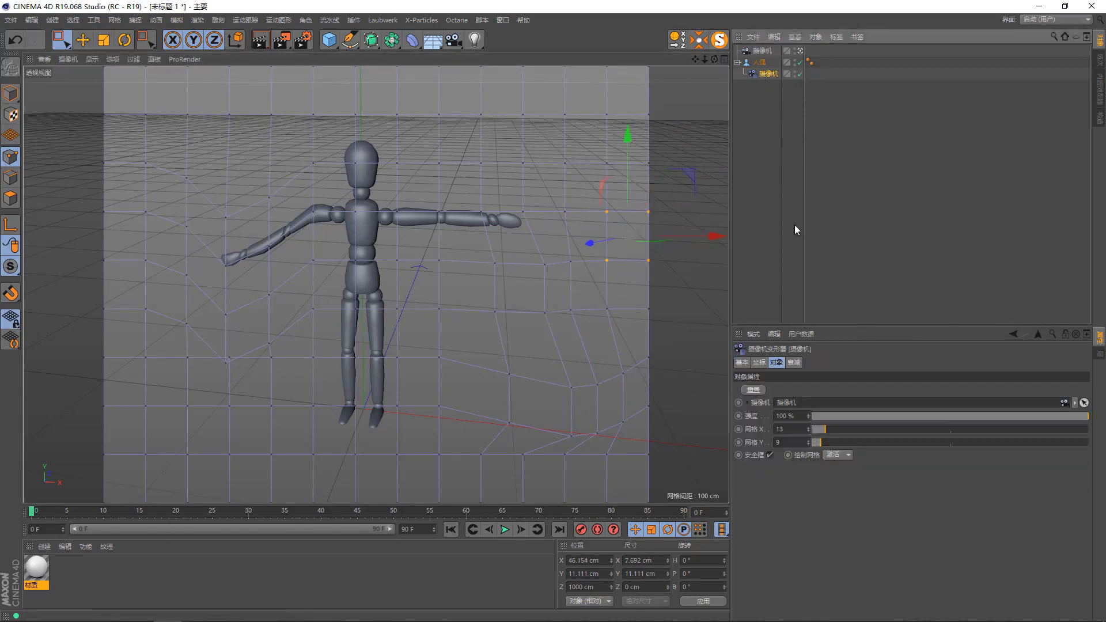
left_click(770, 455)
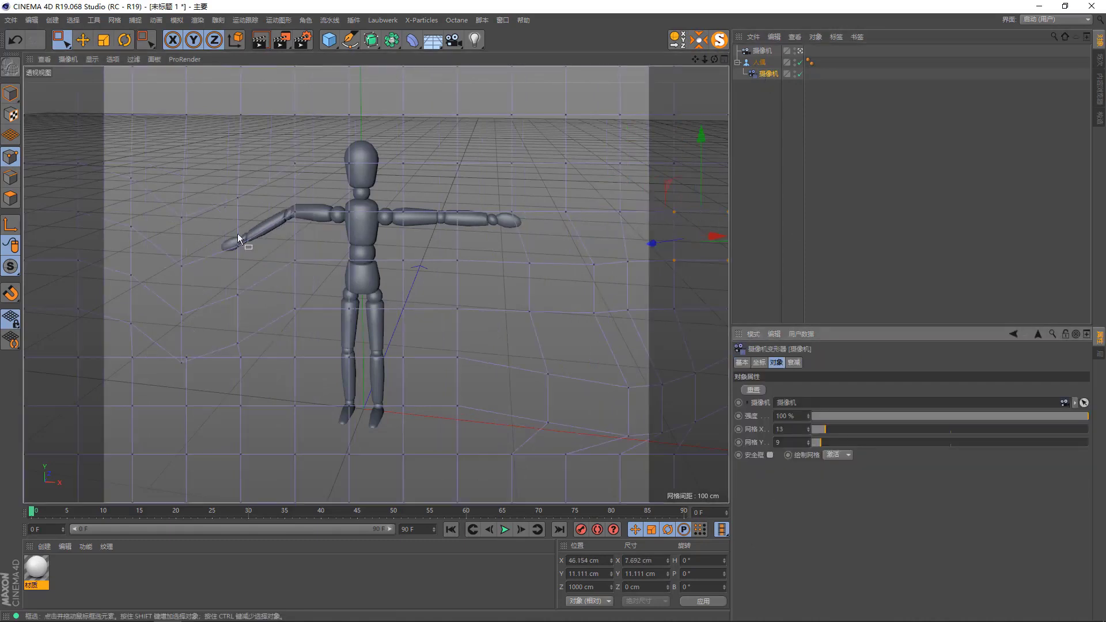
left_click_drag(104, 135, 39, 288)
left_click_drag(165, 168, 95, 151)
left_click_drag(608, 150, 709, 272)
key("ctrl+z")
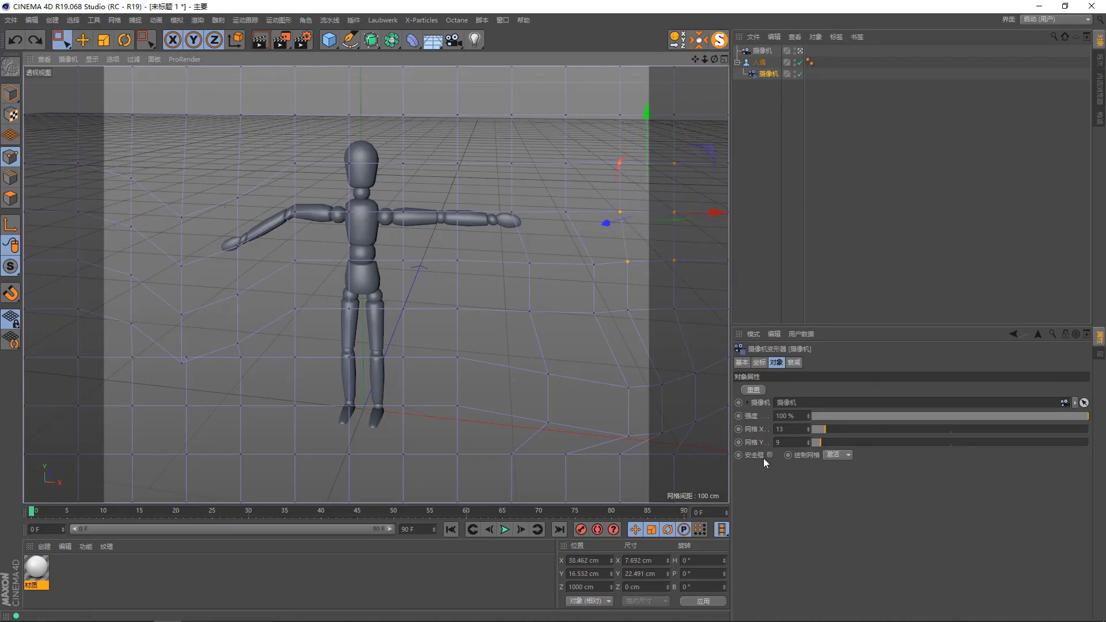
Set the camera deformer's Draw Grid option to Always
left_click(839, 455)
left_click(839, 455)
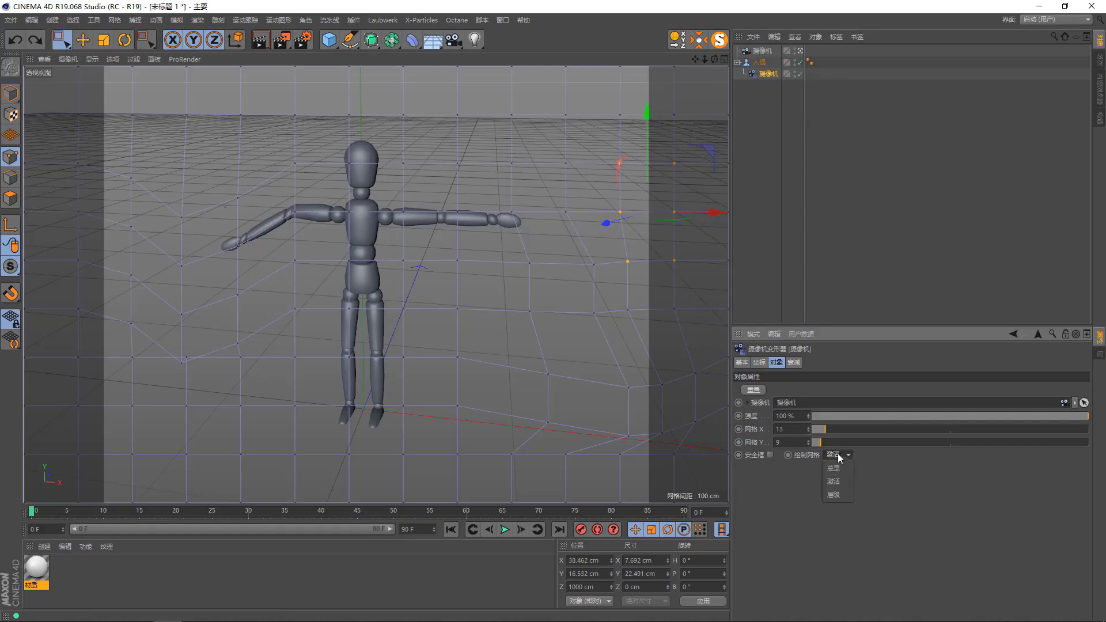
left_click_drag(579, 123, 631, 224)
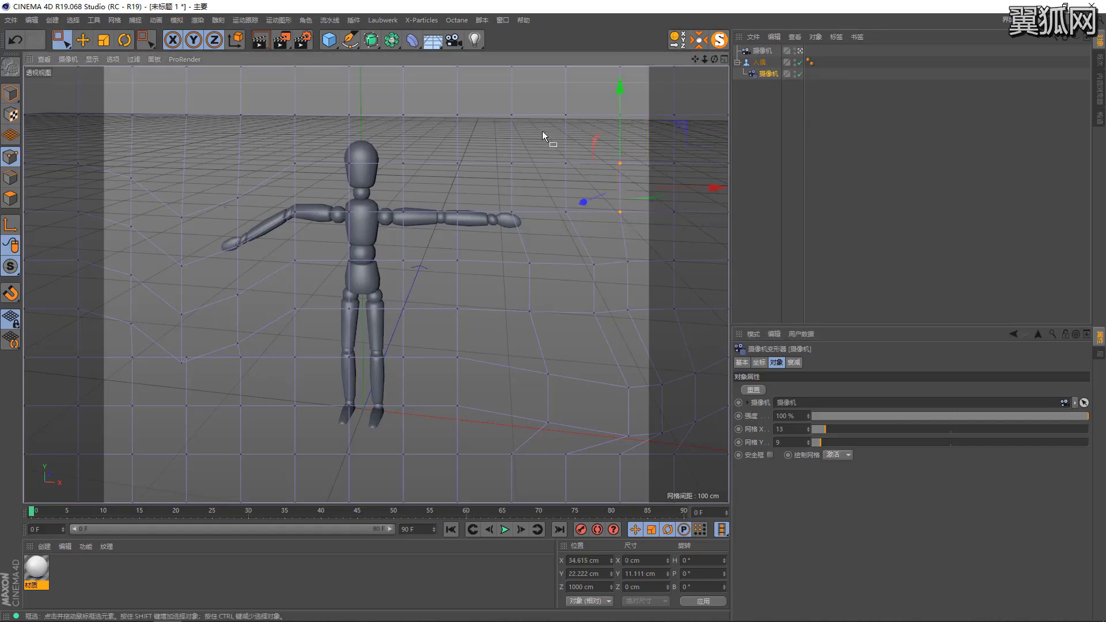
left_click(851, 455)
left_click(845, 468)
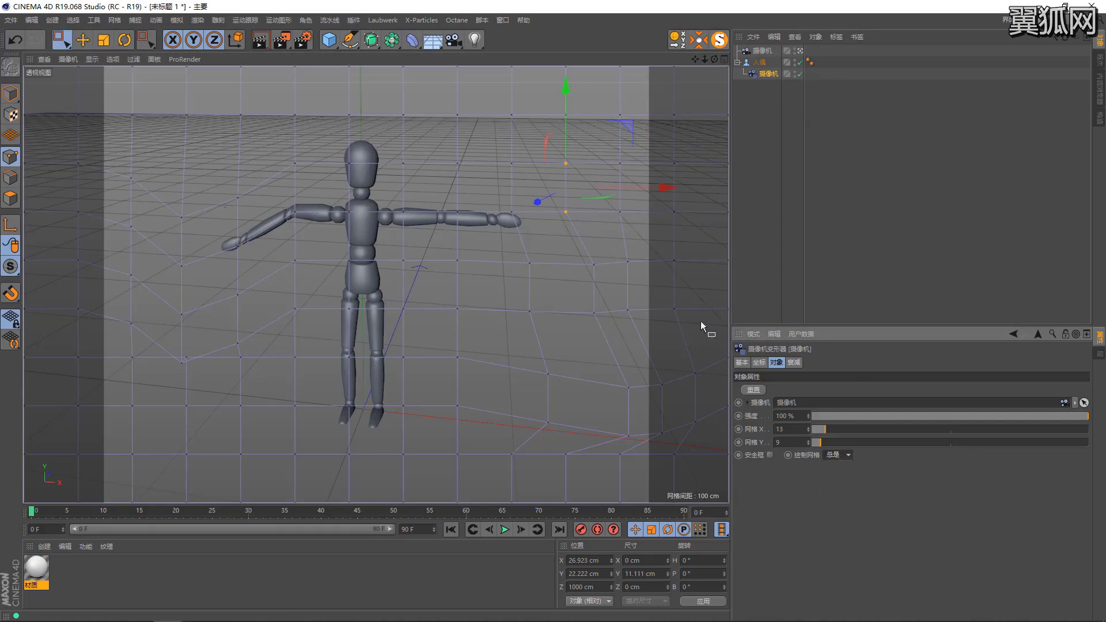
Compare Draw Grid set to Active and then Hierarchy, selecting the camera to check the grid
left_click(762, 51)
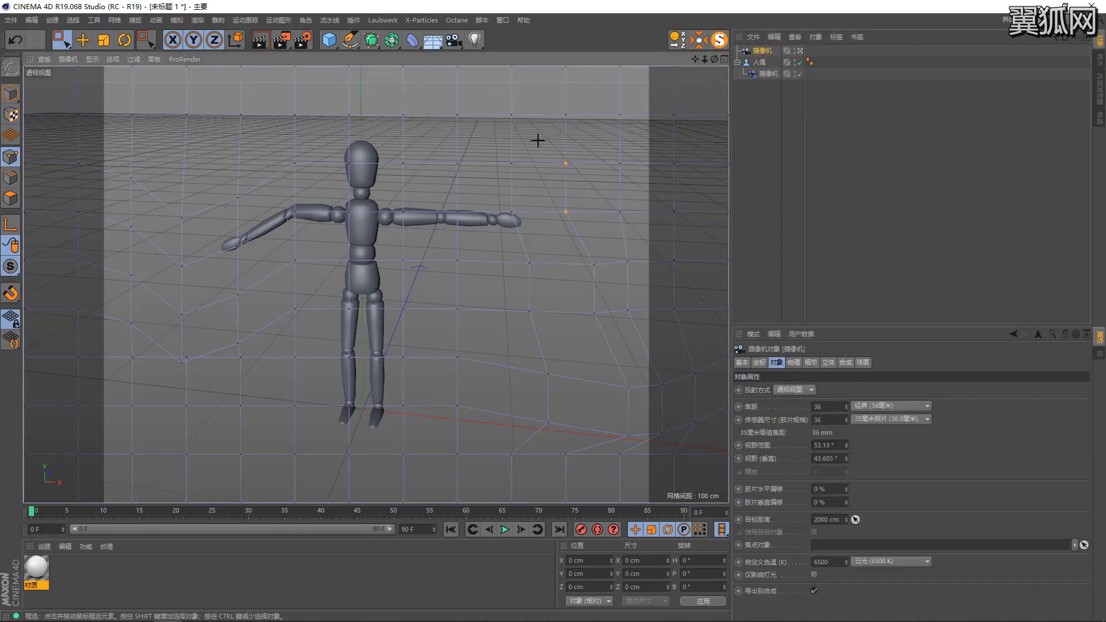
left_click(768, 73)
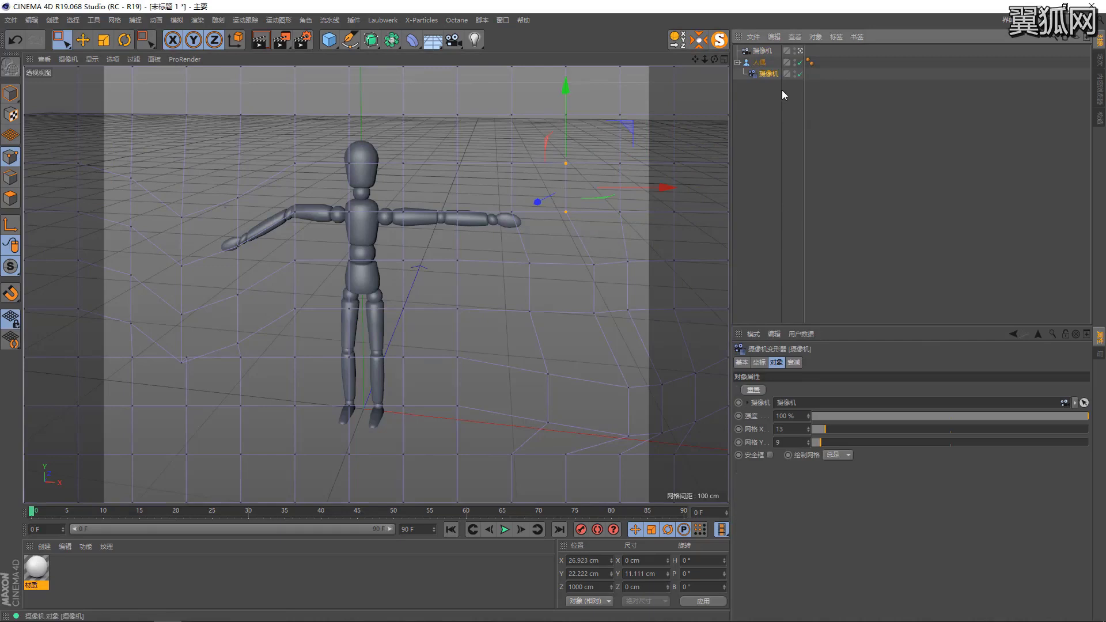
left_click(845, 455)
left_click(839, 483)
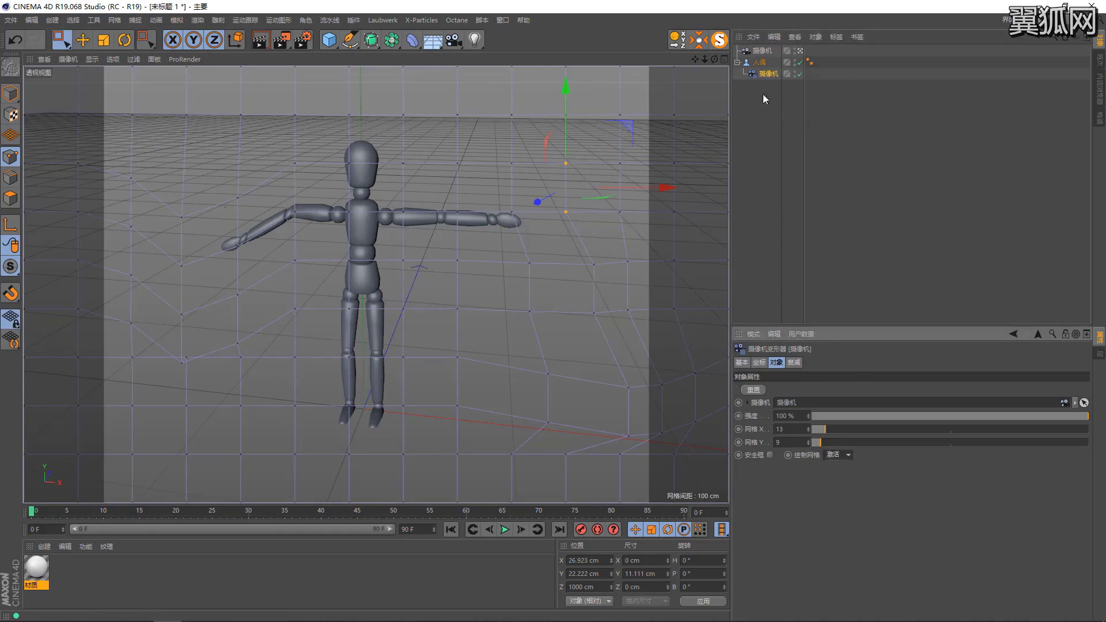
left_click(758, 52)
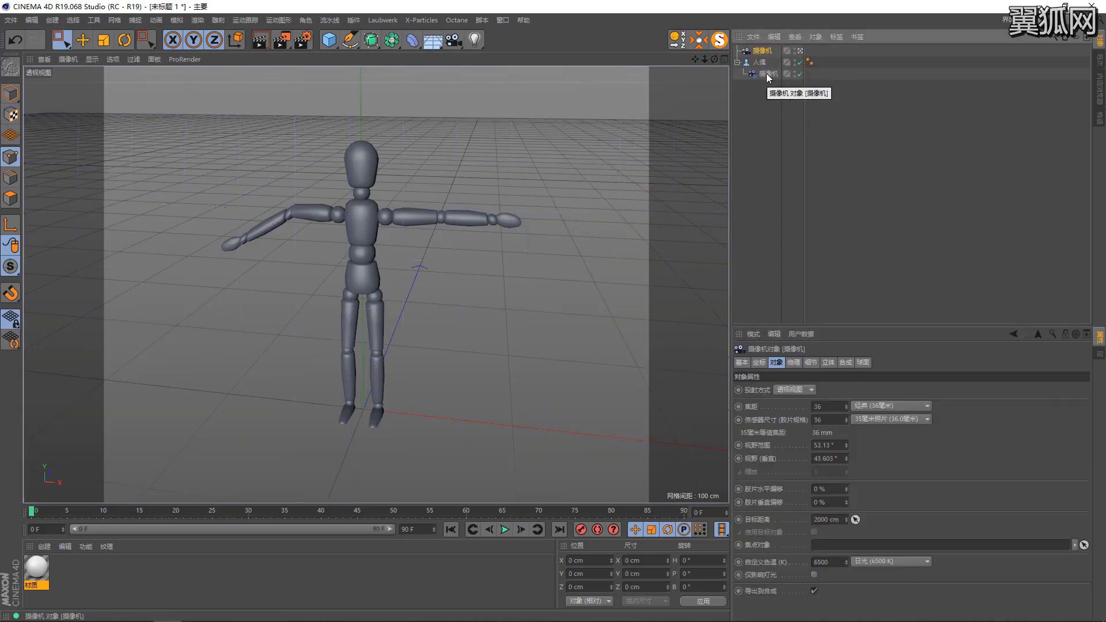
left_click(768, 73)
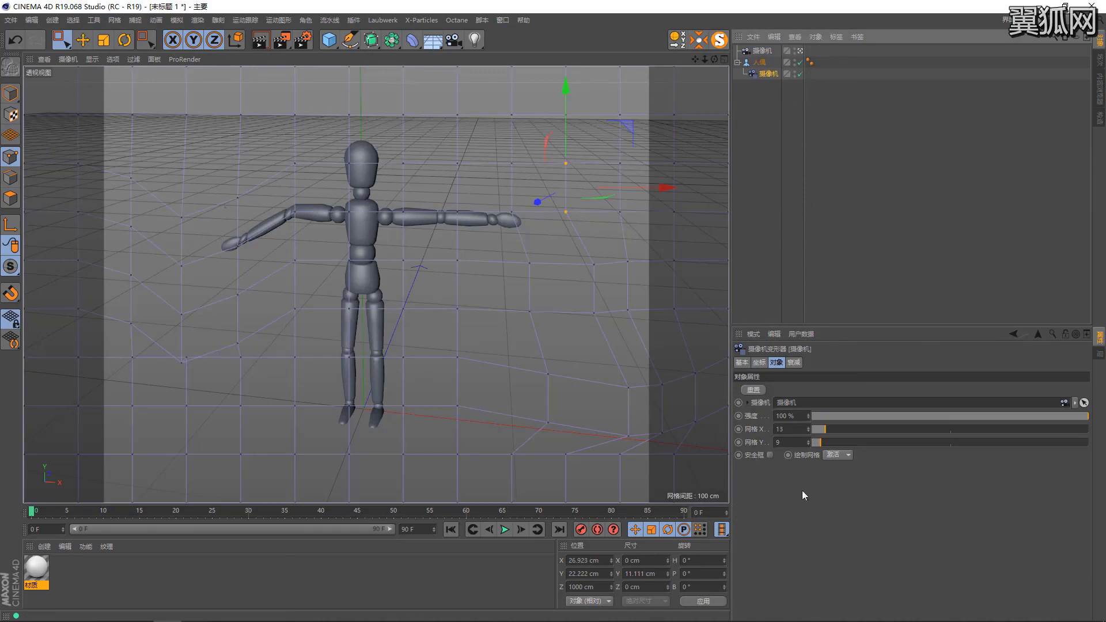
left_click(836, 455)
left_click(841, 495)
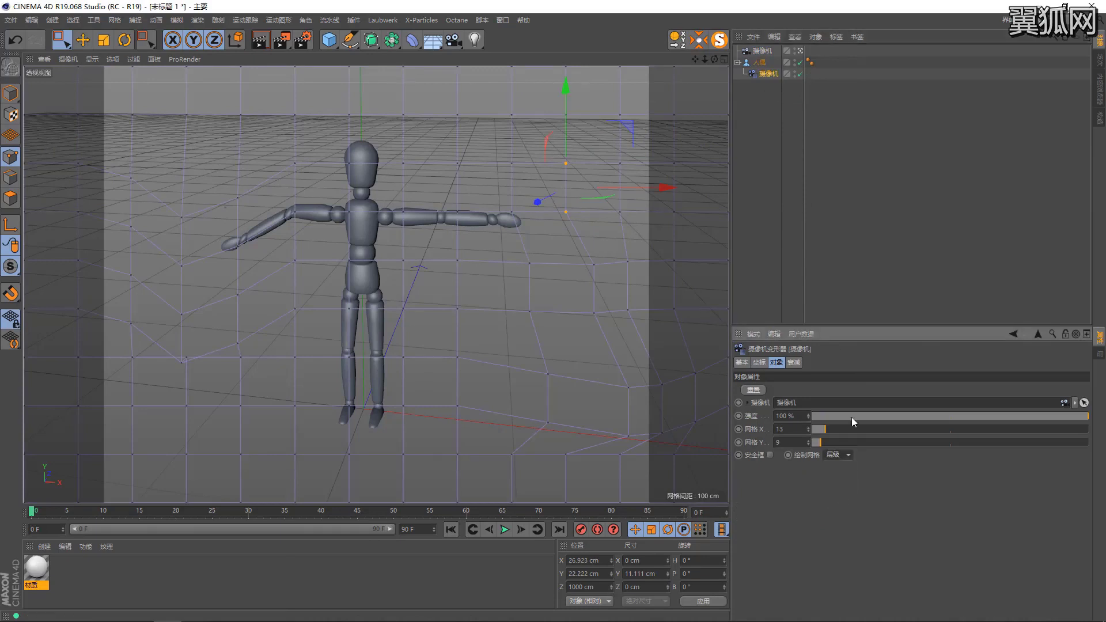
Test the Hierarchy grid display across mannequin, deformer and camera selections, then restore Always
left_click(760, 62)
left_click(763, 75)
left_click(768, 75)
left_click(738, 62)
left_click(767, 74)
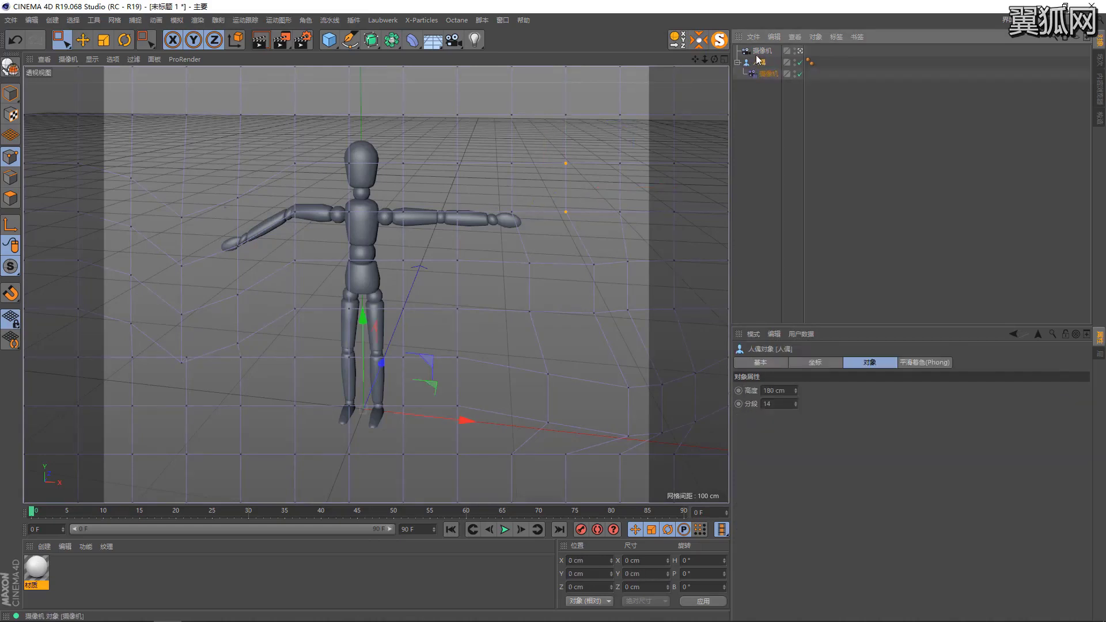
left_click(763, 52)
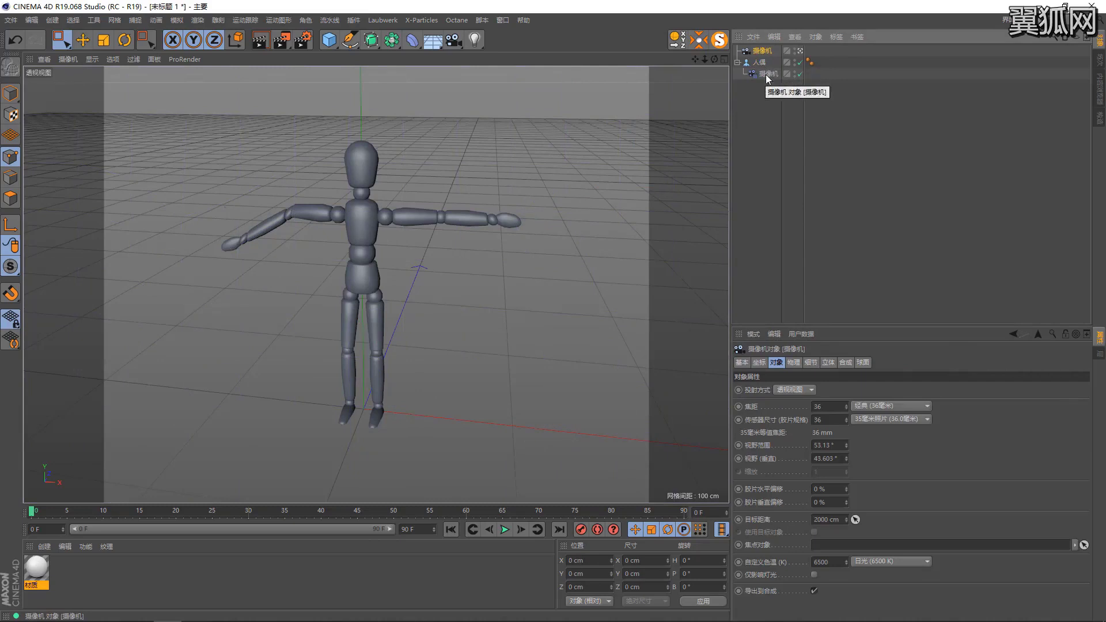
left_click(767, 74)
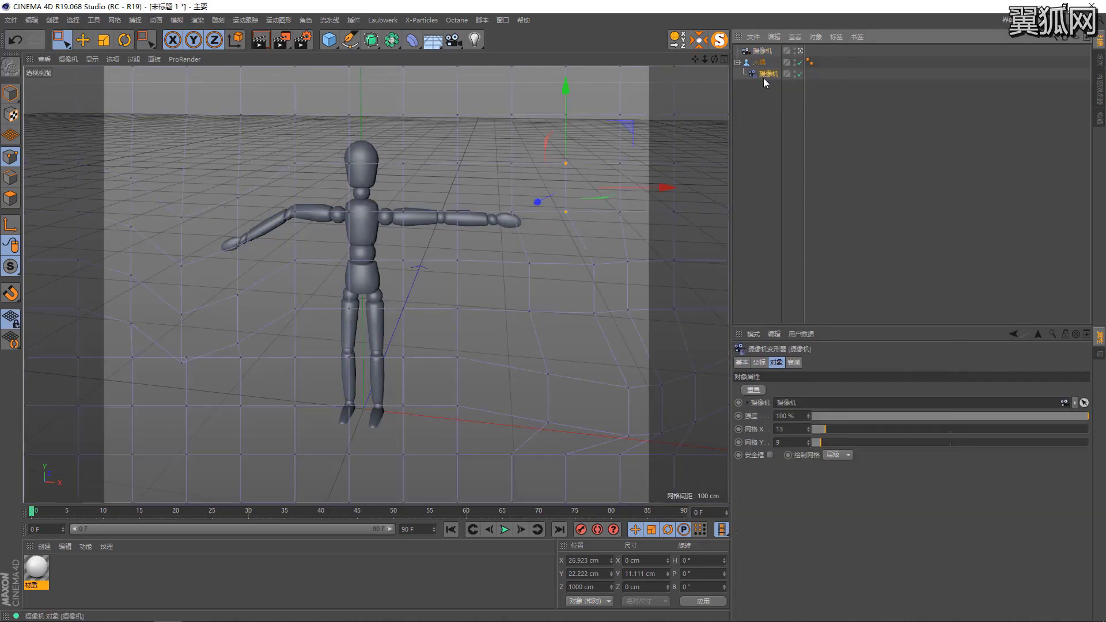
left_click(839, 455)
left_click(835, 469)
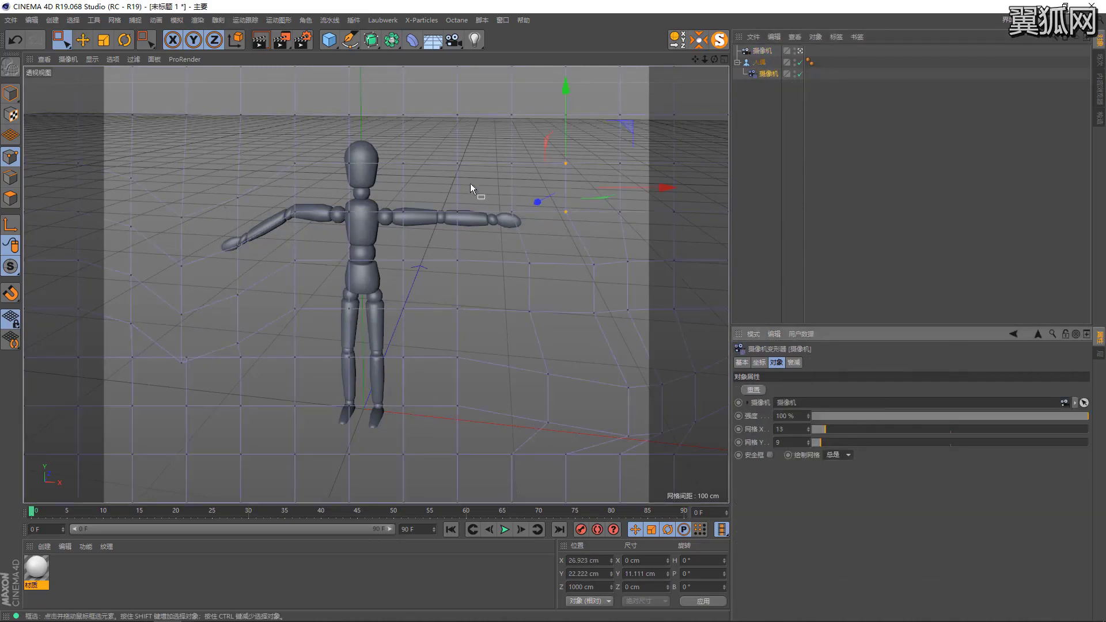
left_click_drag(478, 147, 461, 151, "alt")
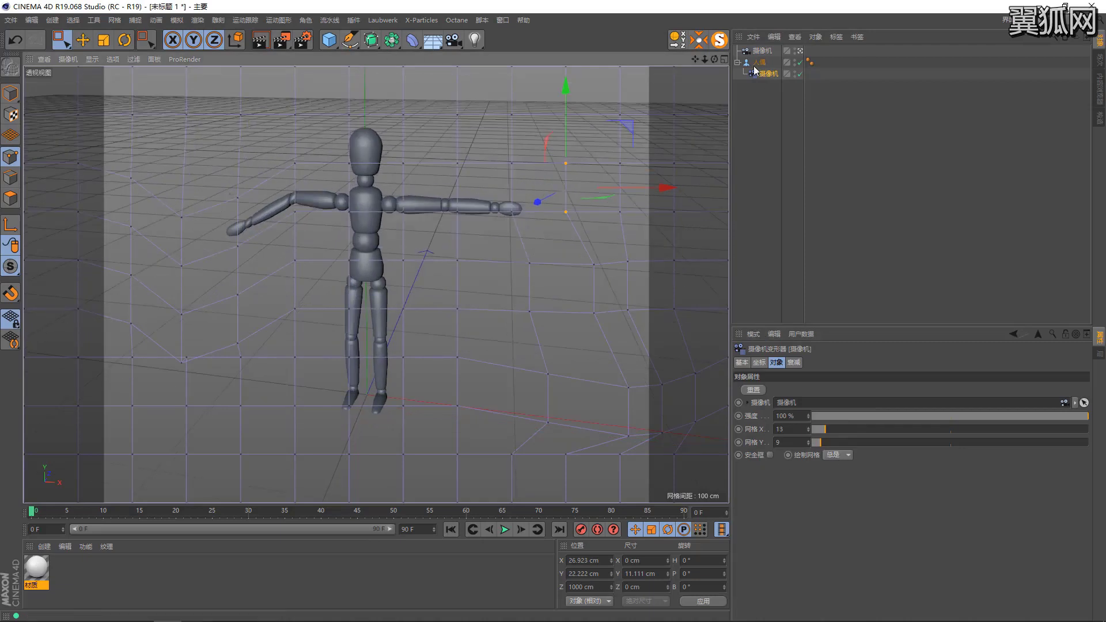
Reset the deformer's grid points, then remove the mannequin along with its camera deformer
left_click(837, 456)
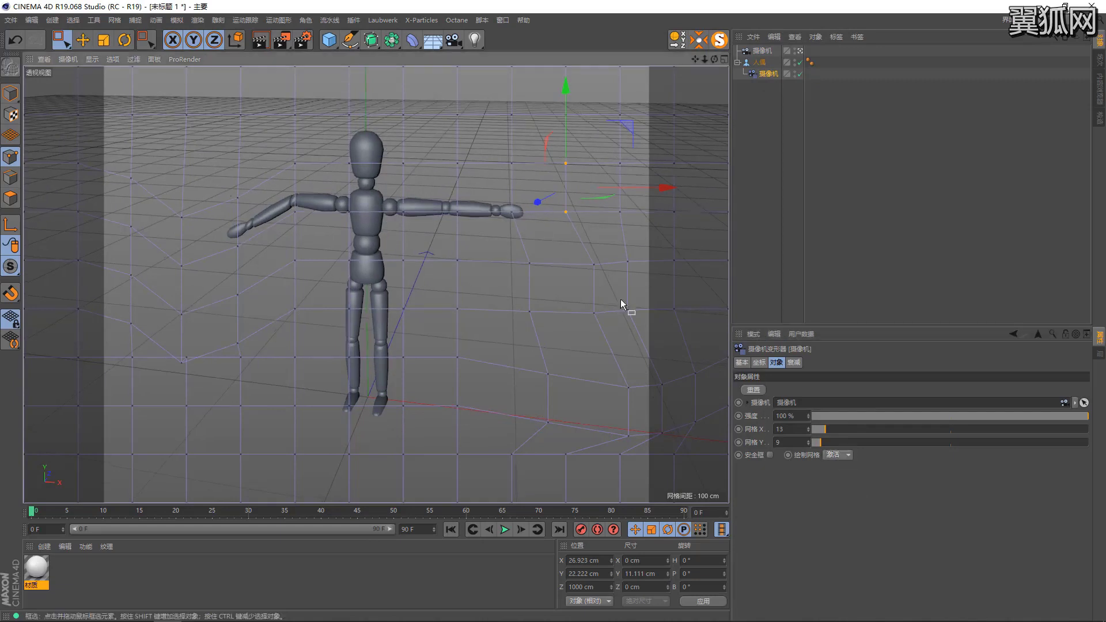
left_click(759, 393)
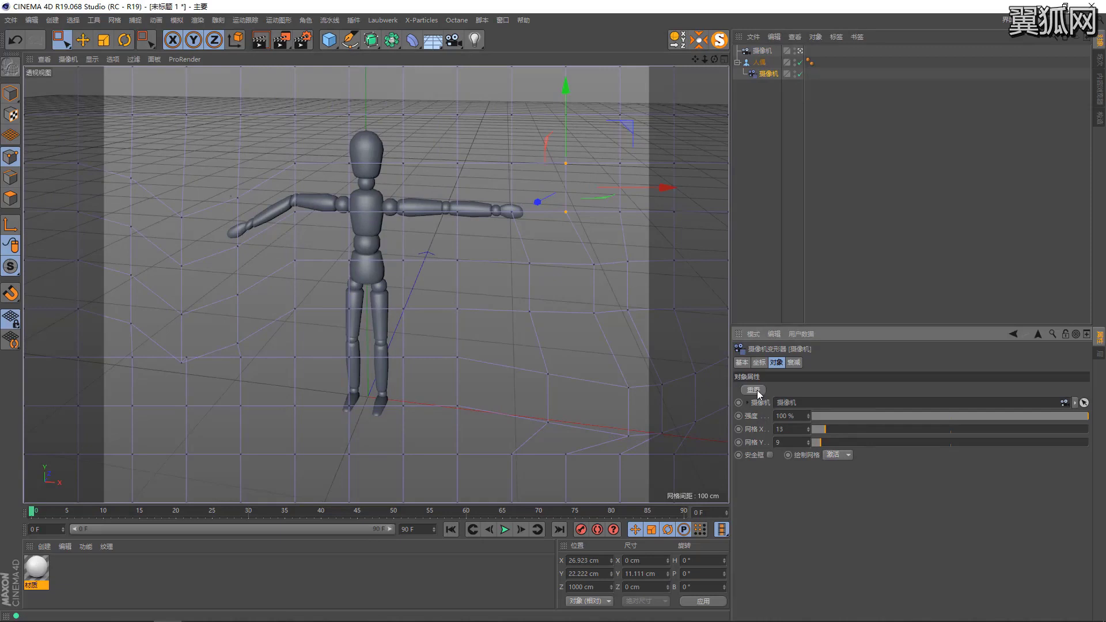
mouse_move(474, 212)
left_mouse_down("alt")
mouse_move(573, 270)
mouse_move(448, 234)
mouse_move(497, 217)
mouse_move(494, 242)
mouse_move(581, 388)
mouse_move(614, 334)
left_mouse_up("alt")
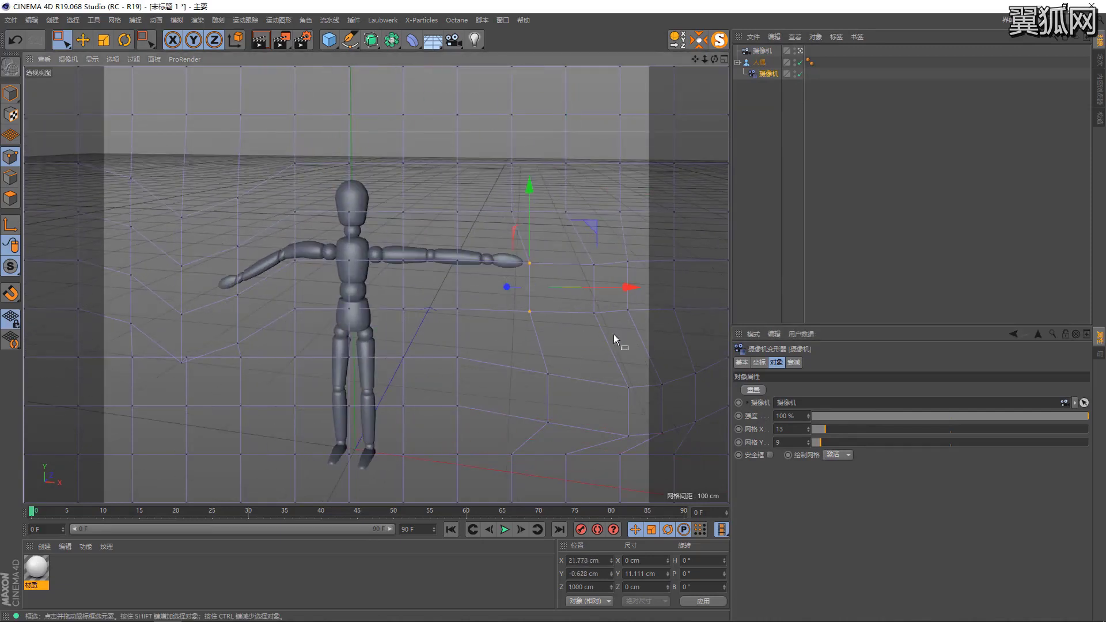
key("ctrl+z")
left_click(767, 73)
key("ctrl+z")
Delete the leftover camera from the scene
key("ctrl+z")
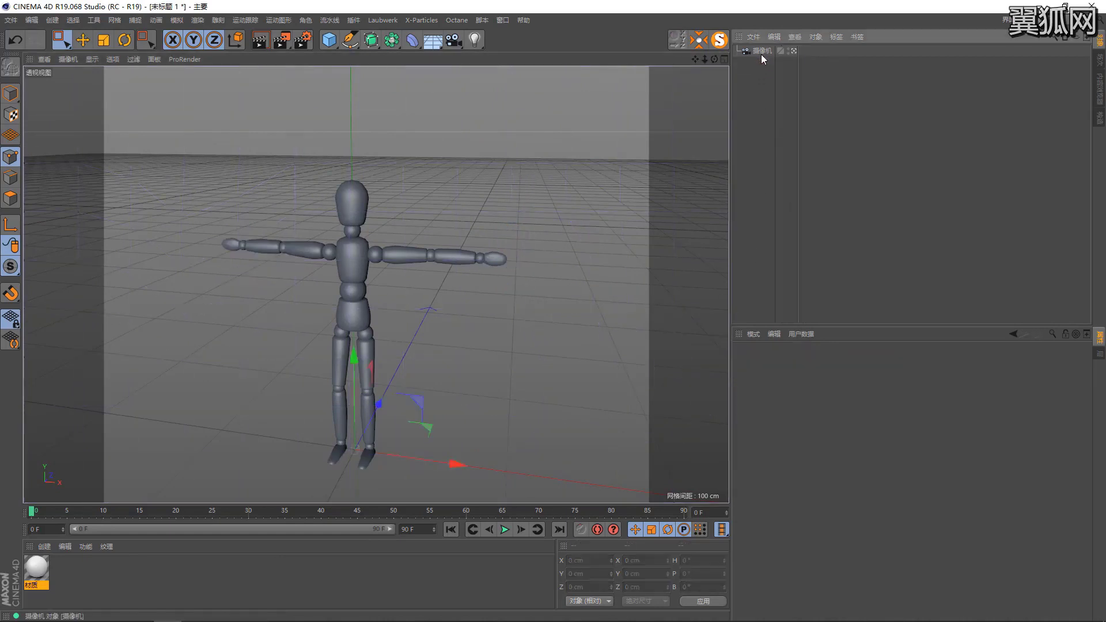
key("ctrl+z")
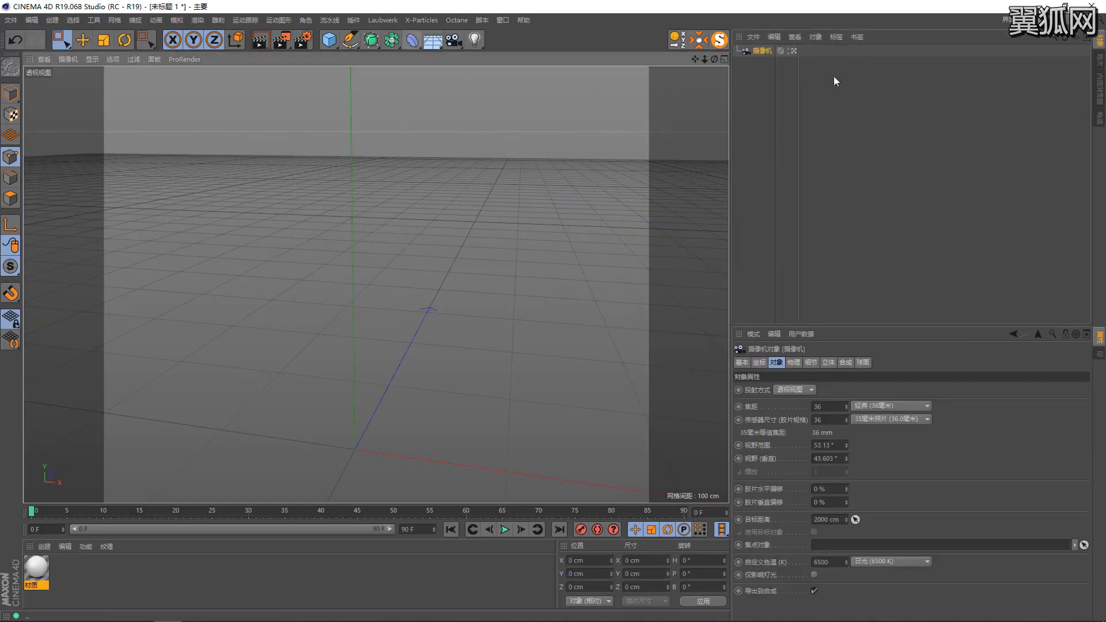
left_click(765, 51)
key("Delete")
Add a Plane with 200 width and height segments and make it editable with C
left_click(413, 39)
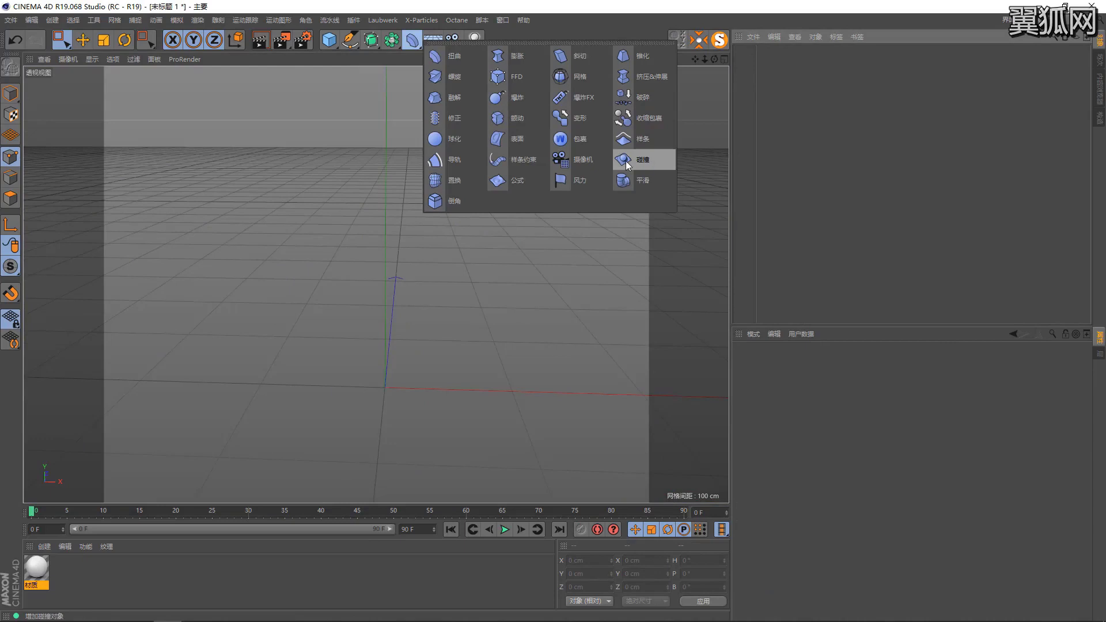
left_click(329, 40)
left_click(412, 77)
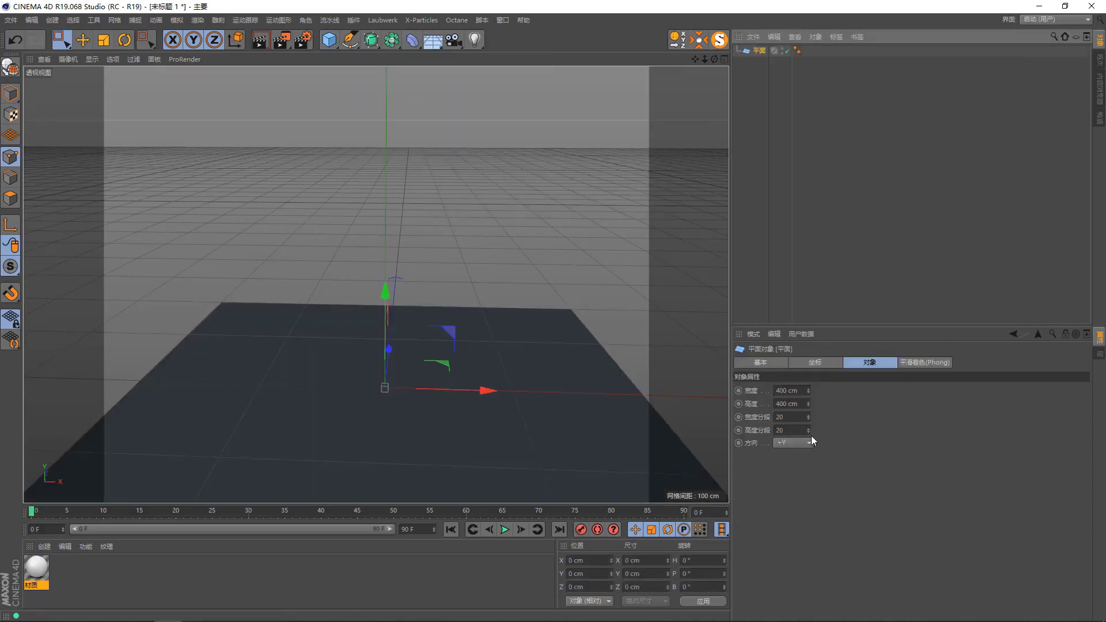
left_click(791, 422)
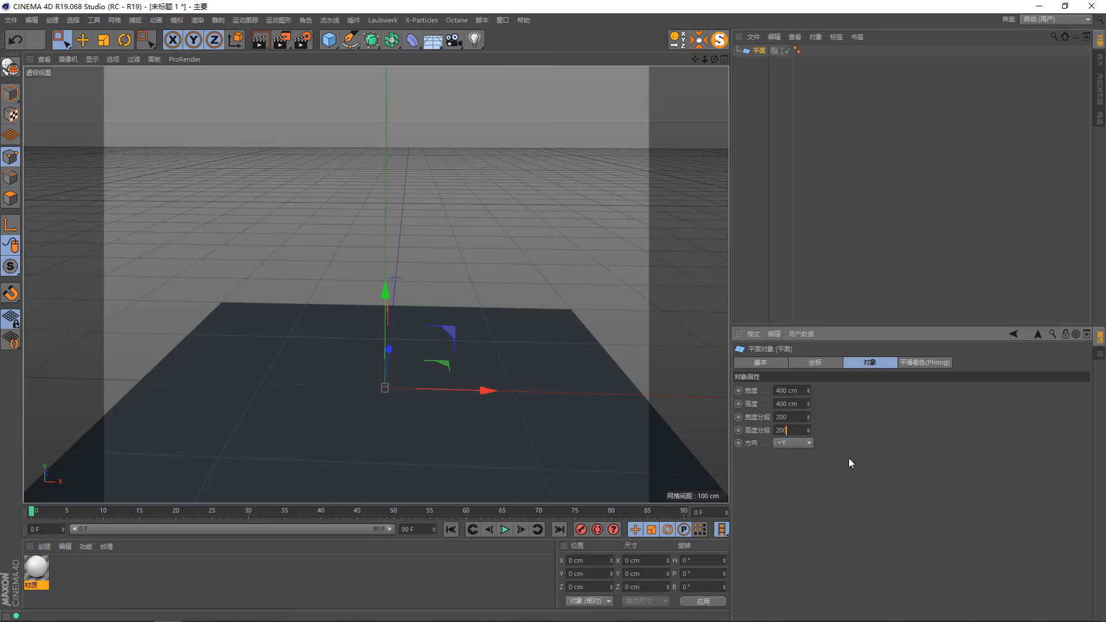
key("Return")
right_click(364, 298)
mouse_move(416, 279)
left_mouse_down("alt")
mouse_move(458, 344)
mouse_move(472, 265)
left_mouse_up("alt")
key("c")
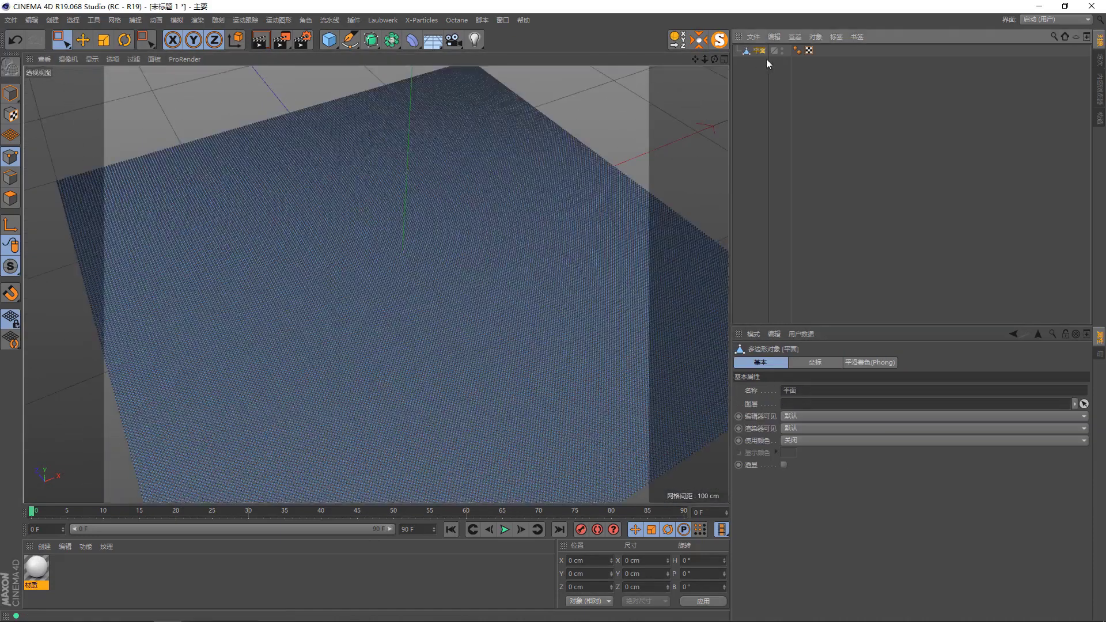
left_click_drag(366, 185, 171, 132, "alt")
Add a sphere and raise it above the plane
left_click(11, 92)
mouse_move(330, 40)
left_mouse_down()
mouse_move(502, 85)
mouse_move(555, 147)
mouse_move(284, 199)
left_mouse_up()
key("t")
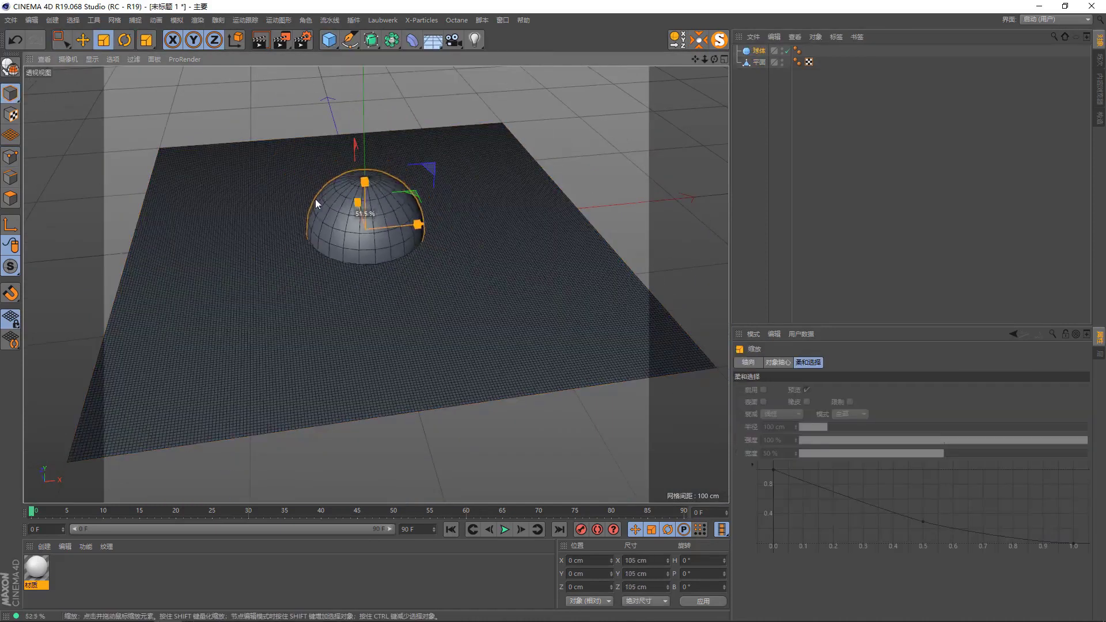
key("e")
left_click_drag(372, 154, 383, 99)
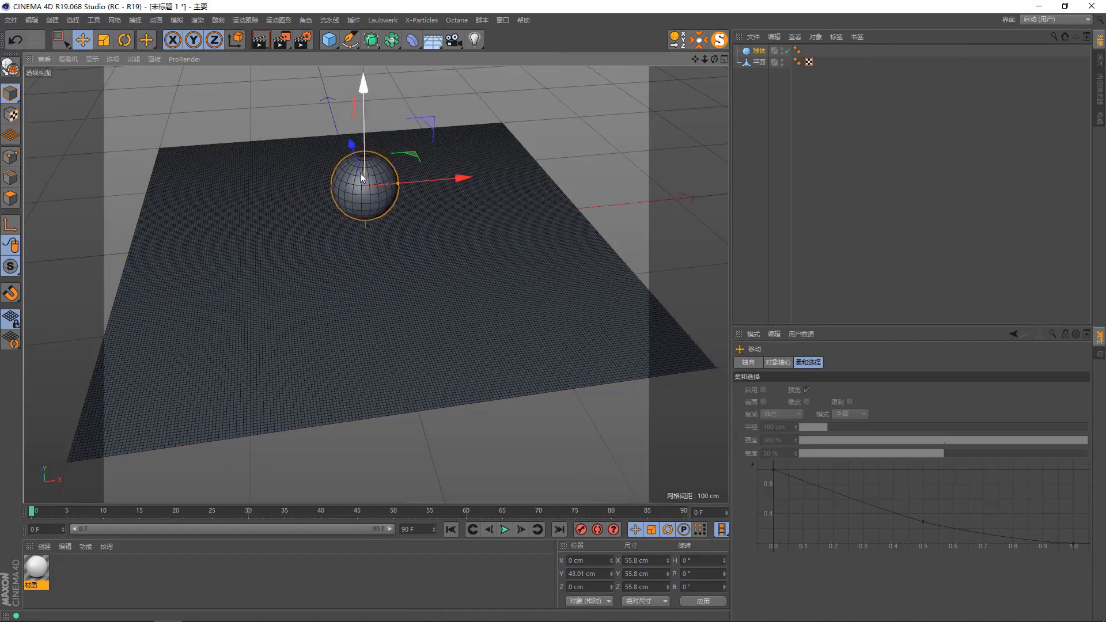
Scale the plane down to 233.2 cm and shrink the sphere to about 44.5 cm
scroll(492, 250, "up", 3)
left_click(566, 123)
key("t")
left_click_drag(566, 124, 376, 174)
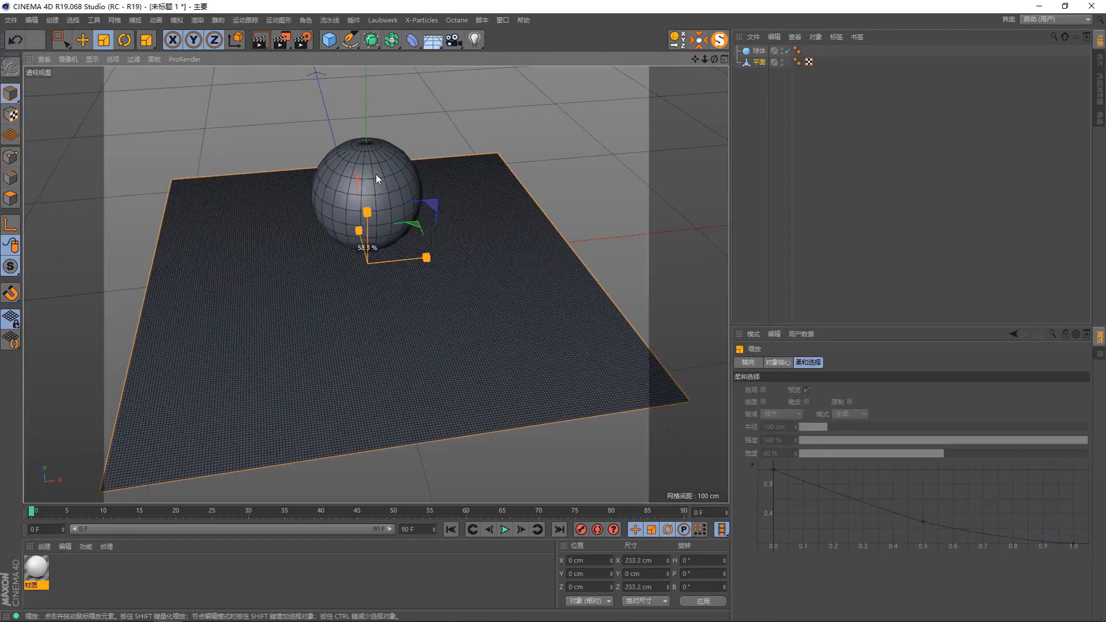
key("e")
scroll(372, 169, "up", 2)
scroll(382, 168, "up", 1)
left_click(382, 169)
mouse_move(468, 130)
left_mouse_down()
mouse_move(422, 70)
mouse_move(632, 159)
left_mouse_up()
Parent the collision deformer to the plane and add 球体 to its 碰撞器 对象 list
left_click_drag(755, 53, 762, 75)
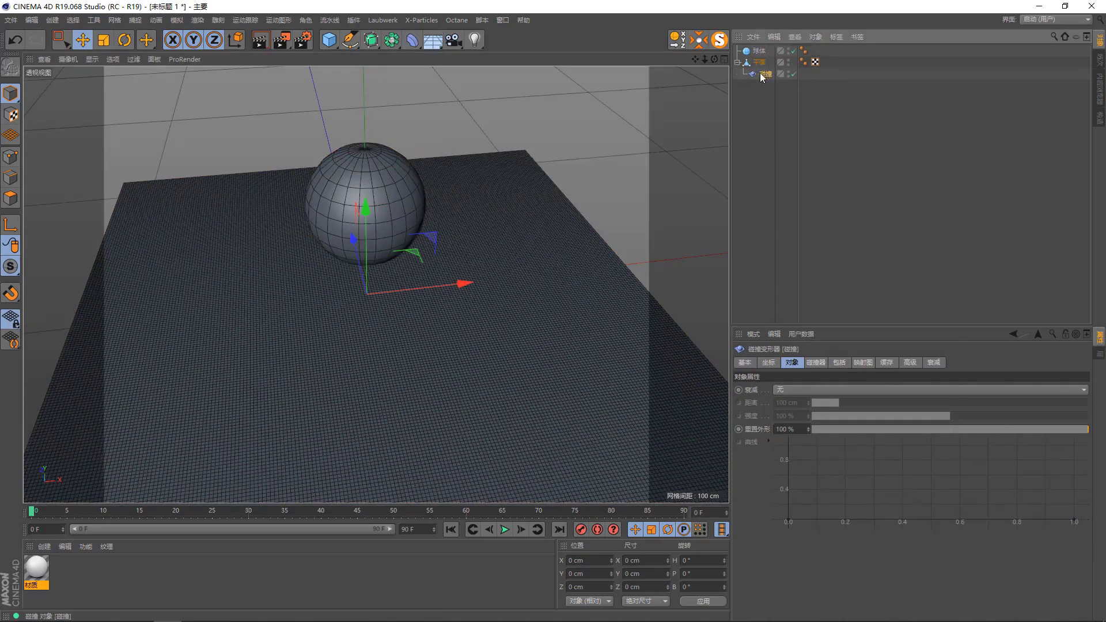
left_click(816, 363)
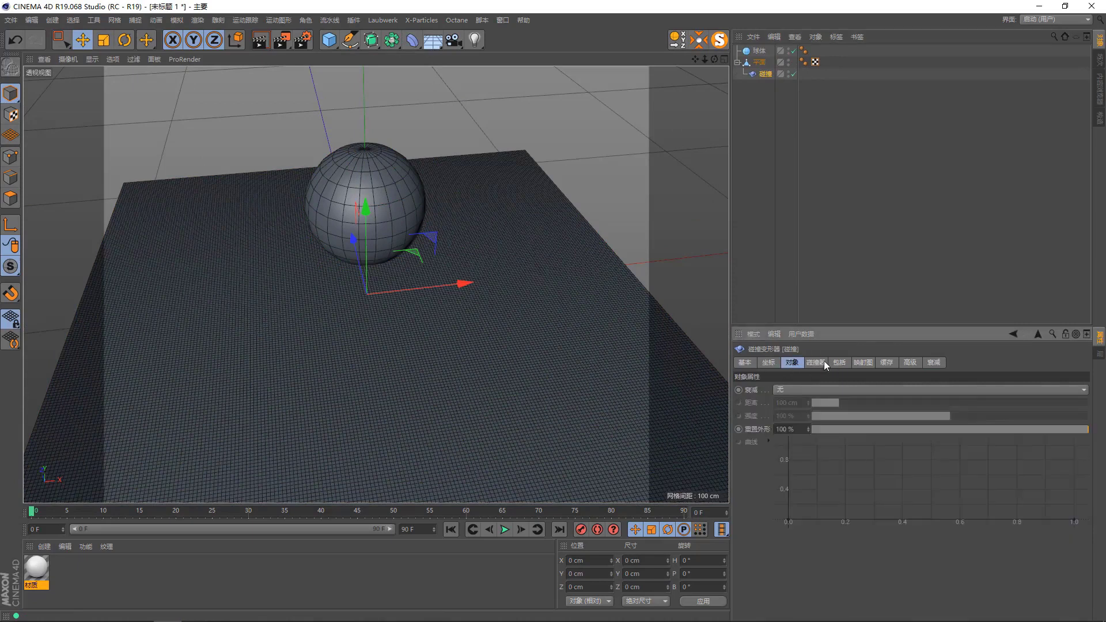
left_click(823, 362)
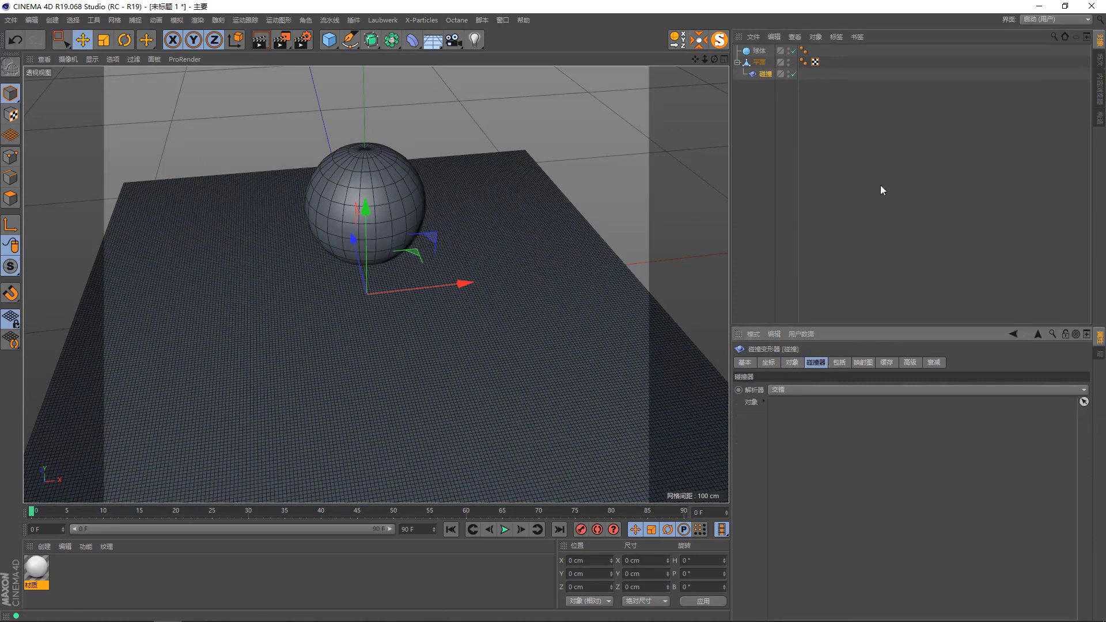
left_click_drag(758, 55, 802, 397)
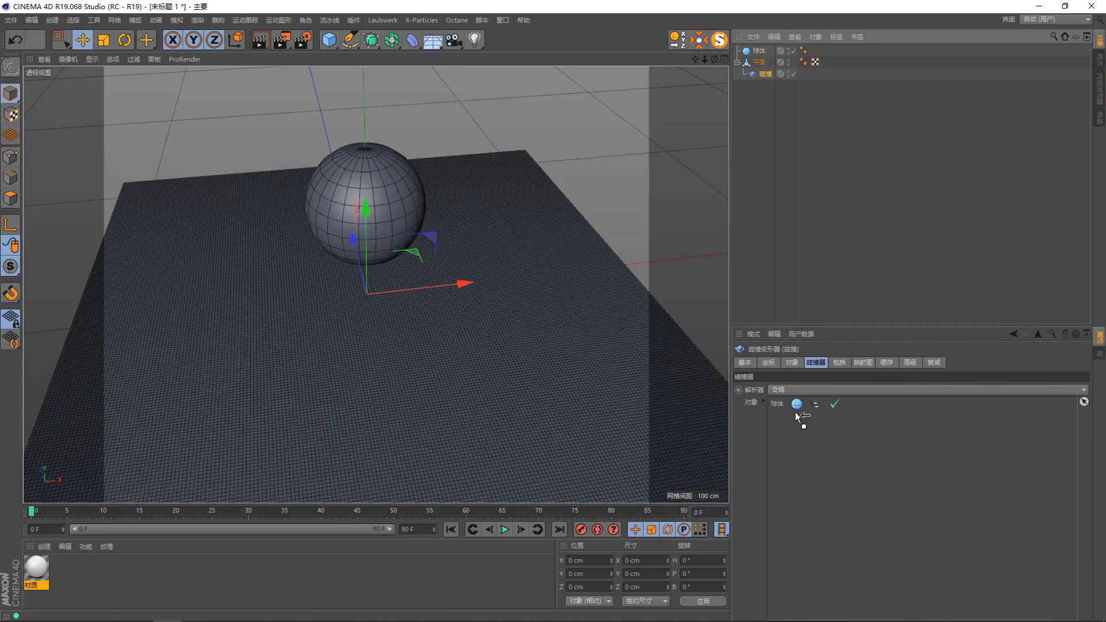
left_click_drag(432, 231, 544, 116, "alt")
Shrink the sphere to about two-thirds size, lower it onto the plane and slide it left
left_click(544, 116)
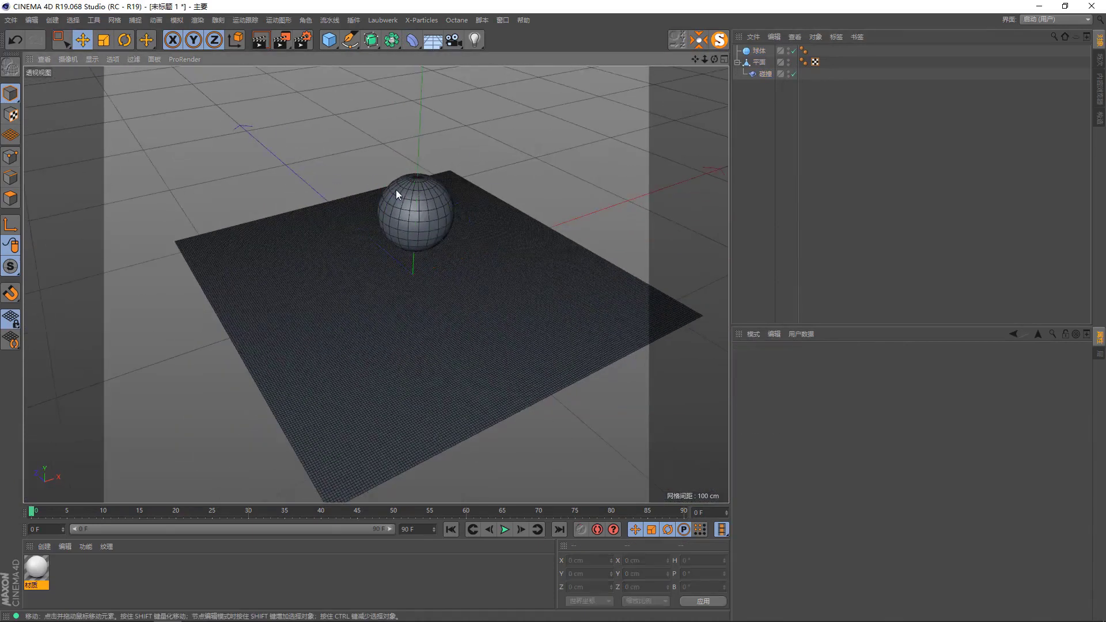
left_click(396, 189)
scroll(440, 173, "up", 3)
key("t")
mouse_move(476, 140)
left_mouse_down()
mouse_move(354, 195)
mouse_move(424, 182)
left_mouse_up()
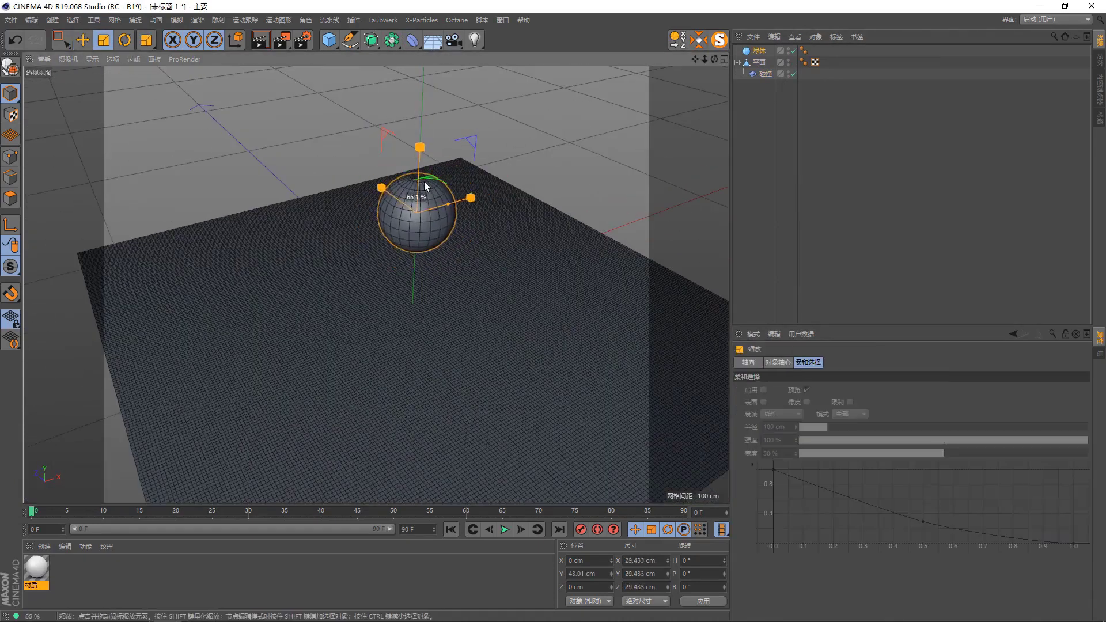
key("e")
left_click_drag(418, 140, 434, 236)
scroll(448, 292, "up", 2)
left_click_drag(432, 288, 270, 337)
Enlarge the sphere slightly and view it from the front above the plane
key("t")
left_click_drag(420, 222, 409, 241)
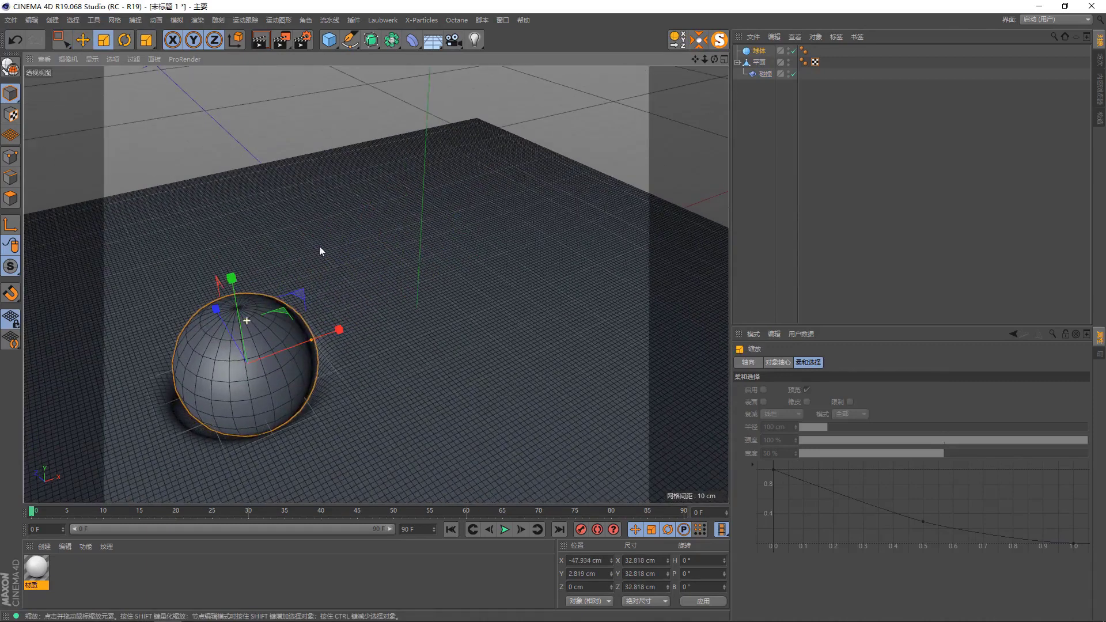
mouse_move(336, 247)
left_mouse_down("alt")
mouse_move(428, 165)
mouse_move(485, 217)
mouse_move(232, 261)
mouse_move(188, 307)
left_mouse_up("alt")
key("e")
left_click_drag(340, 302, 361, 219, "alt")
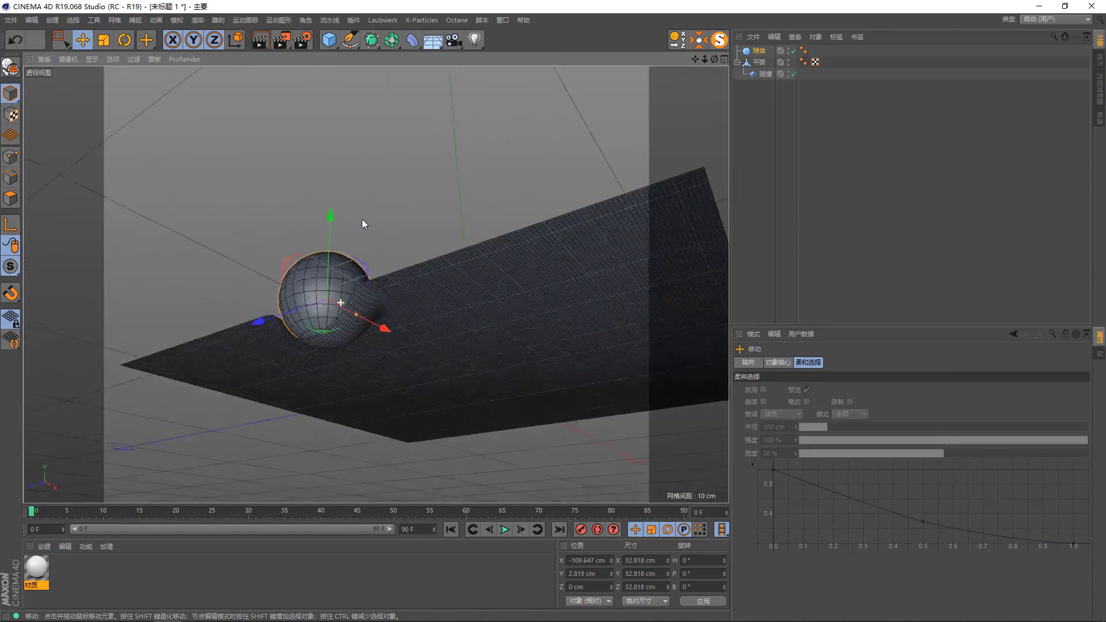
right_click_drag(362, 219, 355, 317, "alt")
left_click_drag(355, 317, 392, 285, "alt")
right_click_drag(392, 285, 513, 316, "alt")
mouse_move(513, 321)
left_mouse_down("alt")
mouse_move(563, 304)
mouse_move(637, 321)
mouse_move(502, 314)
mouse_move(292, 392)
mouse_move(314, 309)
left_mouse_up("alt")
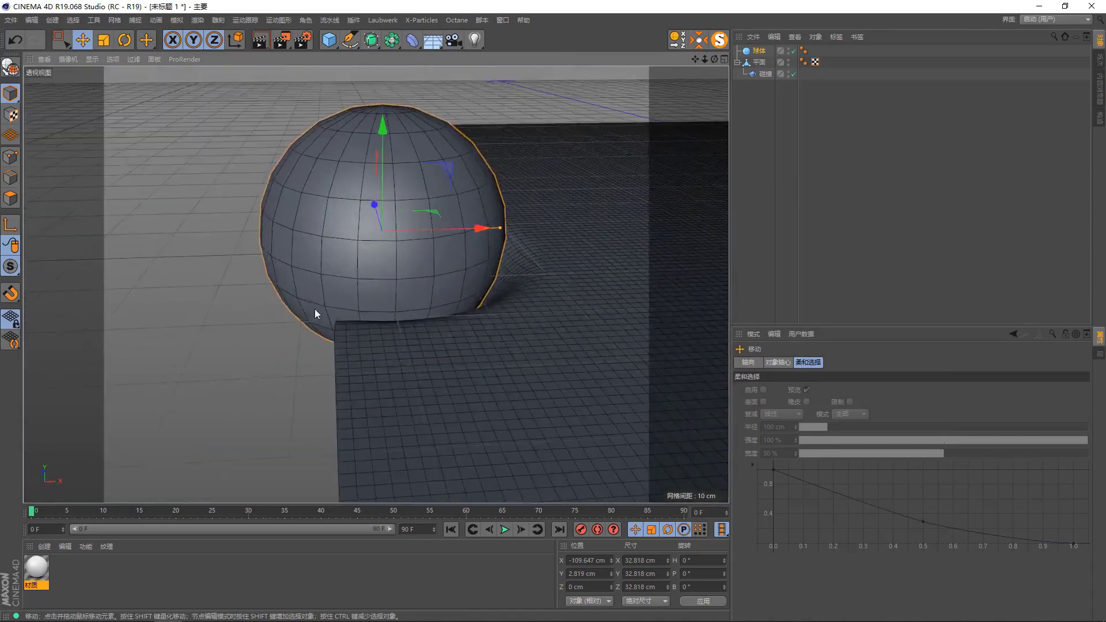
right_click_drag(315, 309, 348, 296, "alt")
mouse_move(348, 295)
left_mouse_down("alt")
mouse_move(396, 257)
mouse_move(402, 275)
left_mouse_up("alt")
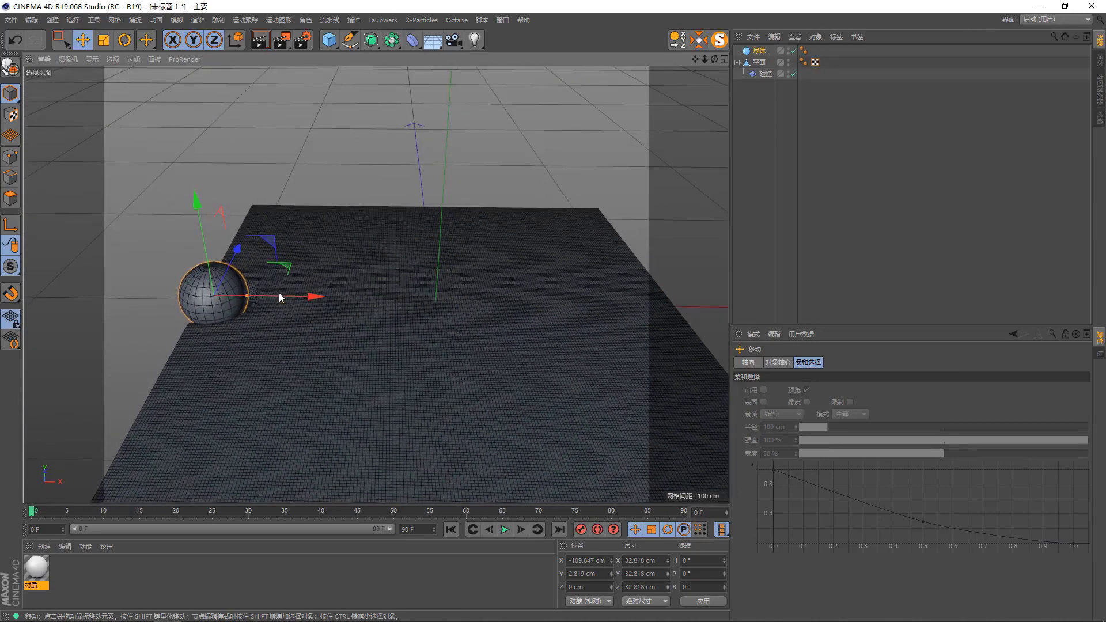
Slide the sphere across the plane, adjust its height, and return it near the centre
mouse_move(282, 295)
left_mouse_down()
mouse_move(434, 322)
mouse_move(647, 328)
mouse_move(311, 321)
mouse_move(503, 321)
mouse_move(384, 346)
mouse_move(404, 342)
left_mouse_up()
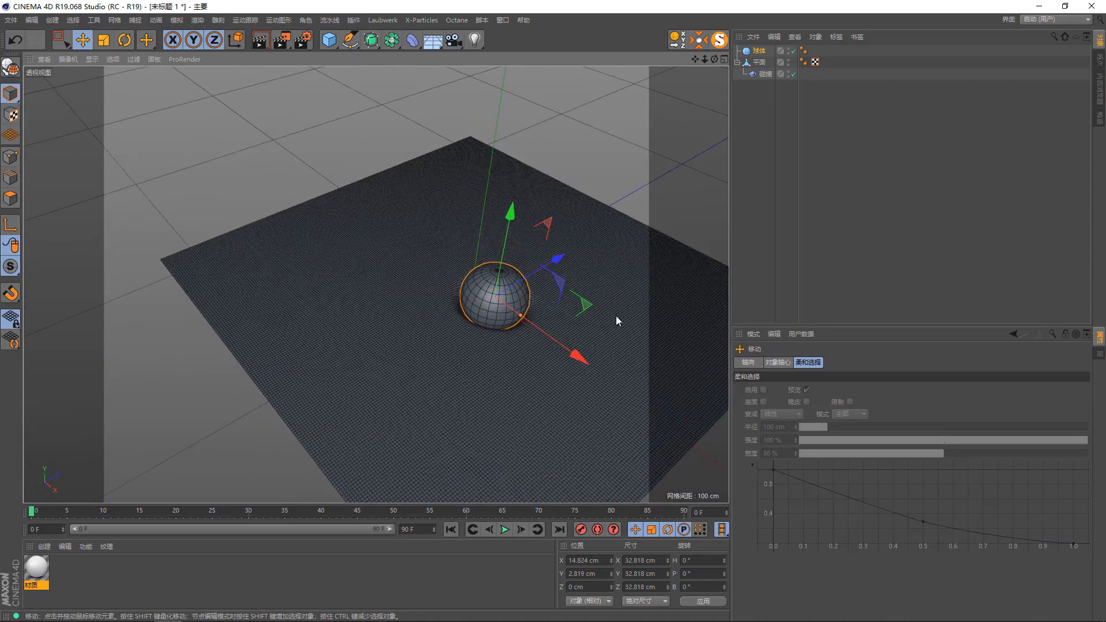
left_click_drag(584, 305, 676, 285)
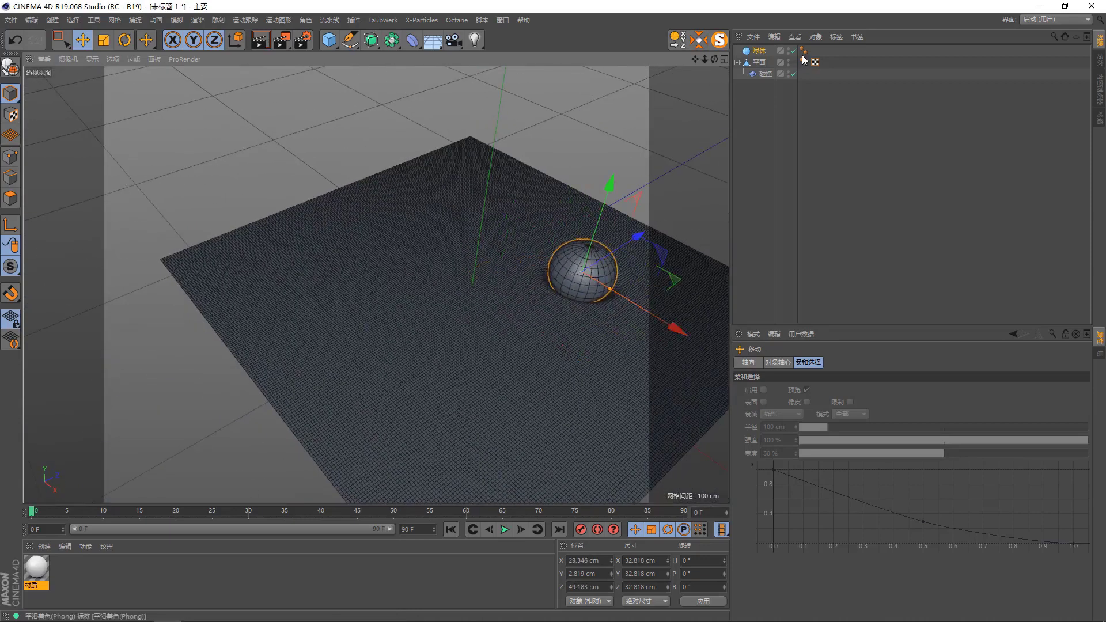
mouse_move(572, 141)
left_mouse_down("alt")
mouse_move(407, 153)
mouse_move(607, 286)
mouse_move(571, 288)
mouse_move(564, 228)
mouse_move(555, 235)
left_mouse_up("alt")
mouse_move(459, 186)
left_mouse_down()
mouse_move(462, 136)
mouse_move(542, 302)
mouse_move(348, 338)
left_mouse_up()
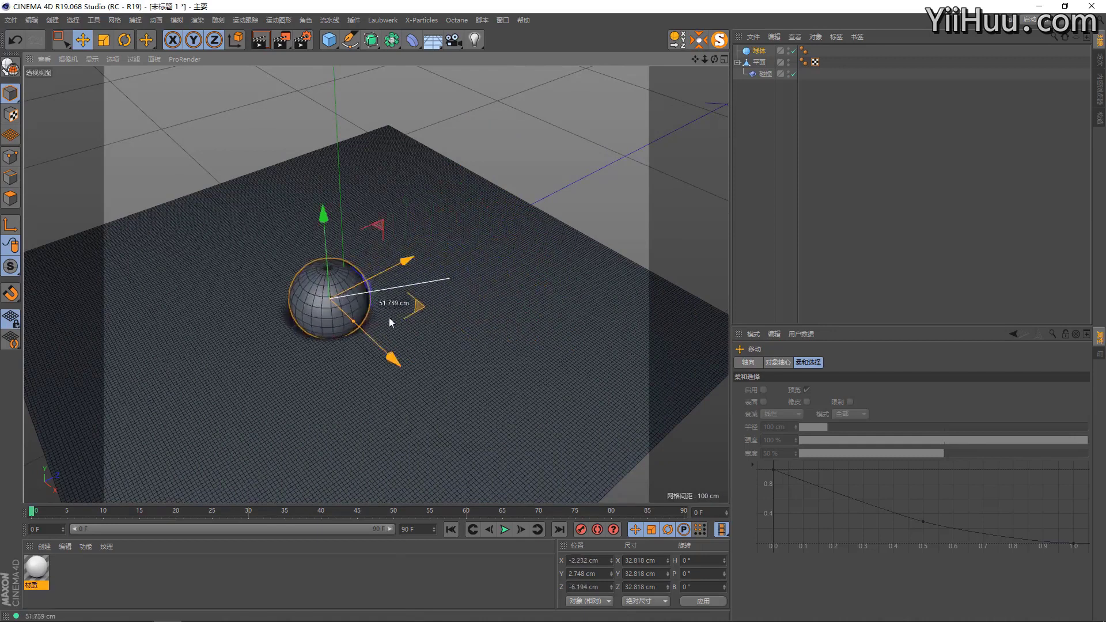
mouse_move(302, 301)
left_mouse_down("alt")
mouse_move(346, 334)
mouse_move(506, 320)
mouse_move(343, 275)
left_mouse_up("alt")
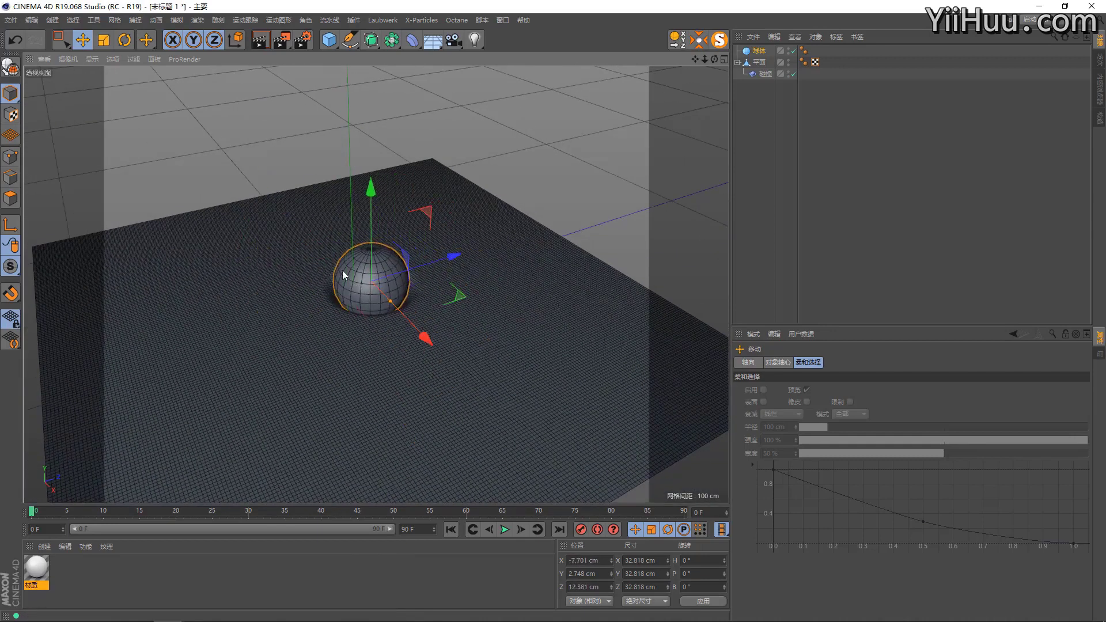
Scale the sphere up to about 47 cm
left_click_drag(233, 195, 534, 237)
key("e")
scroll(519, 271, "up", 3)
mouse_move(489, 286)
left_mouse_down("alt")
mouse_move(465, 260)
mouse_move(452, 189)
mouse_move(465, 252)
mouse_move(364, 192)
mouse_move(351, 231)
mouse_move(386, 175)
mouse_move(386, 199)
mouse_move(385, 185)
mouse_move(427, 258)
mouse_move(283, 220)
left_mouse_up("alt")
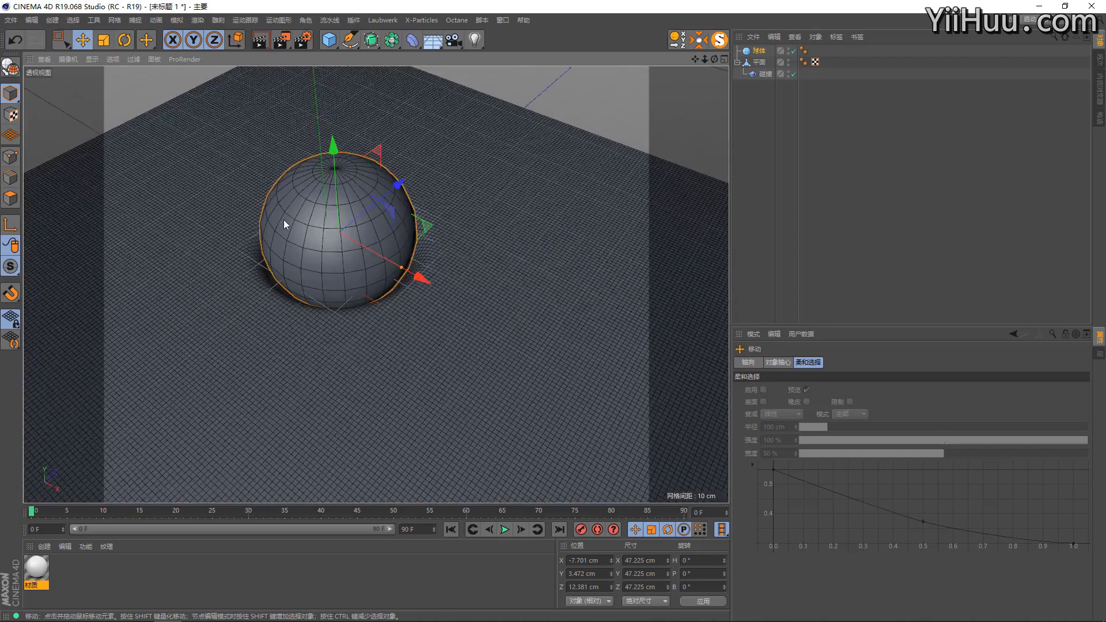
scroll(283, 220, "up", 4)
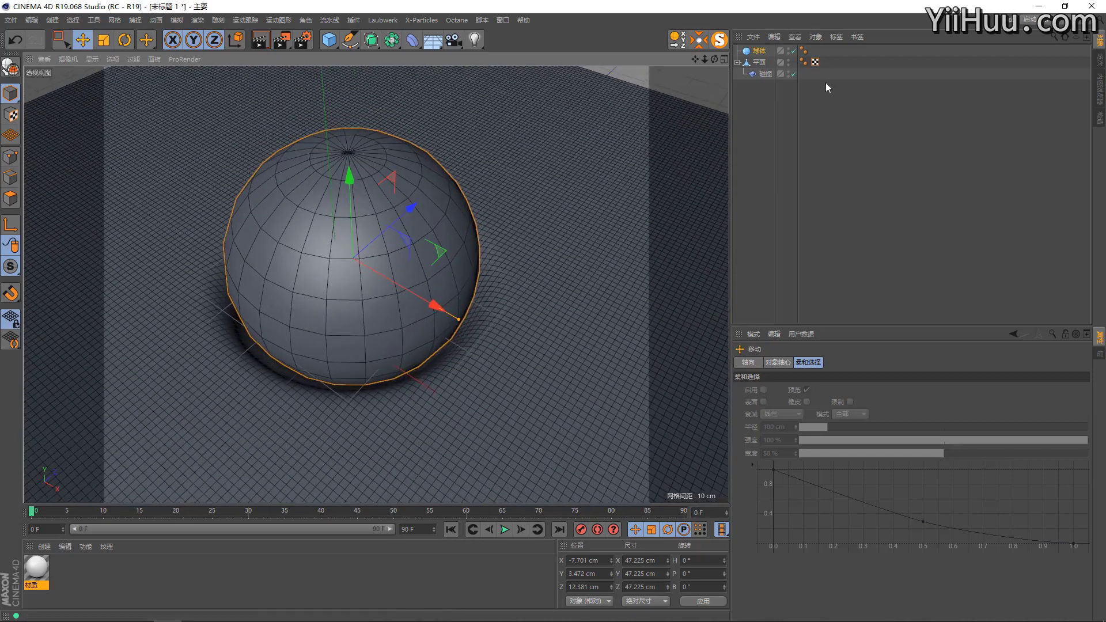
Hide the sphere to inspect the dent, shift it along Z and back, and select the collision deformer
left_click(789, 52)
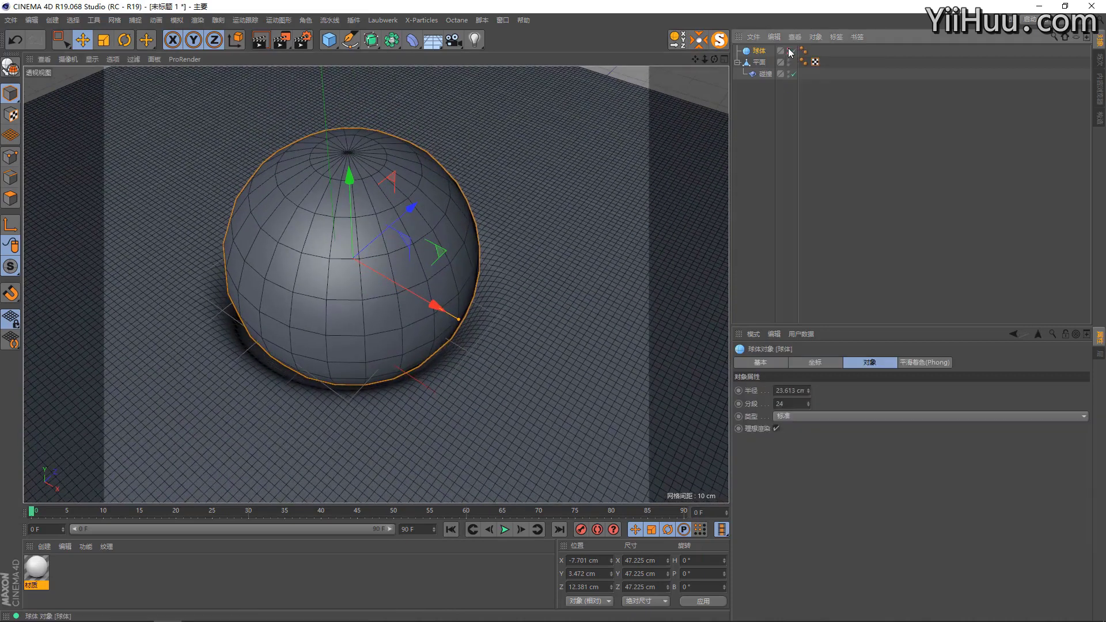
left_click(791, 53)
scroll(345, 229, "down", 3)
left_click_drag(346, 229, 339, 249, "alt")
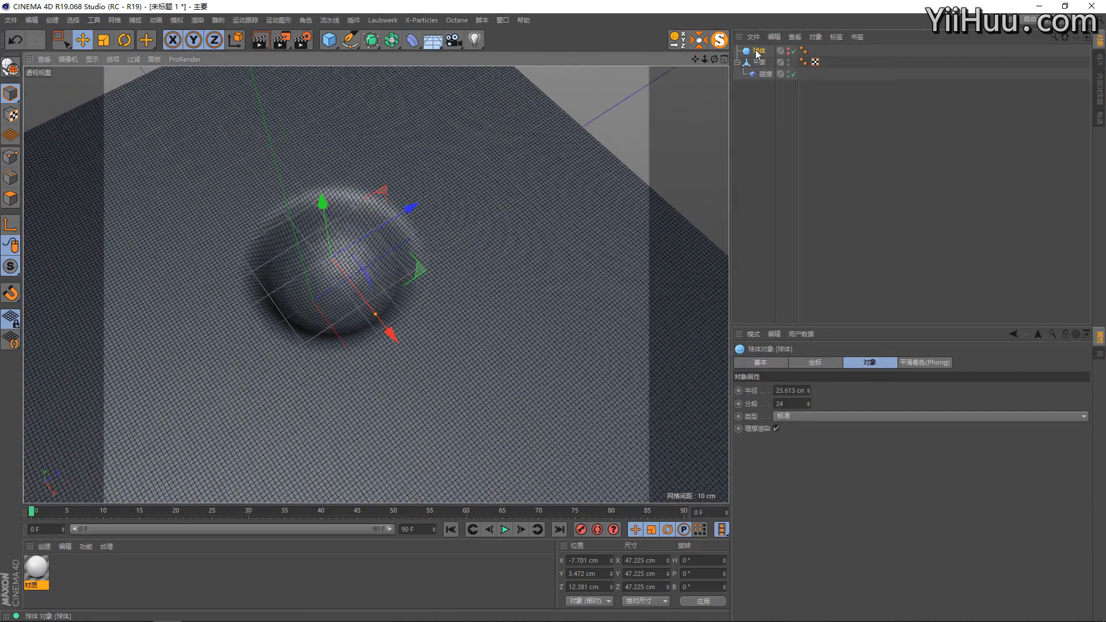
left_click_drag(410, 205, 616, 122)
left_click_drag(501, 169, 390, 208)
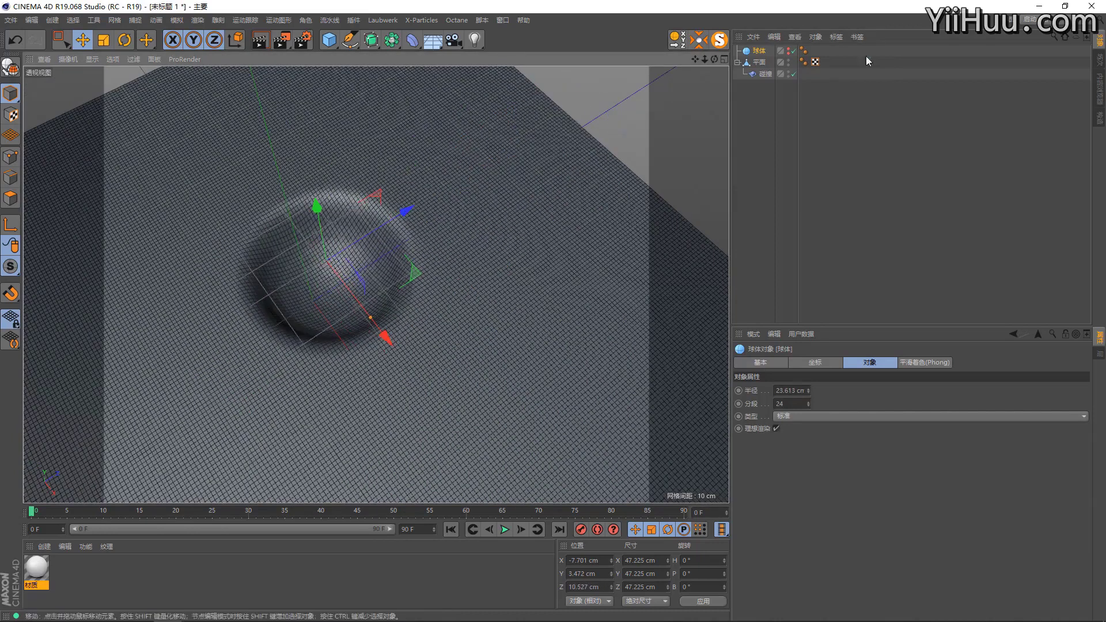
scroll(424, 173, "down", 5)
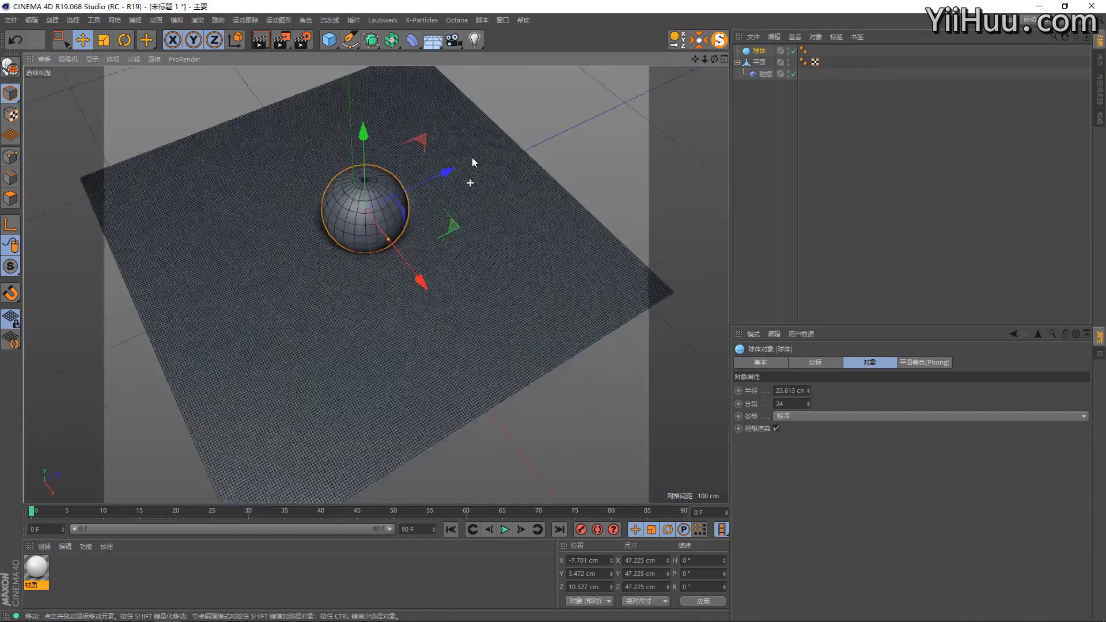
left_click(766, 74)
scroll(375, 236, "up", 3)
scroll(516, 257, "up", 2)
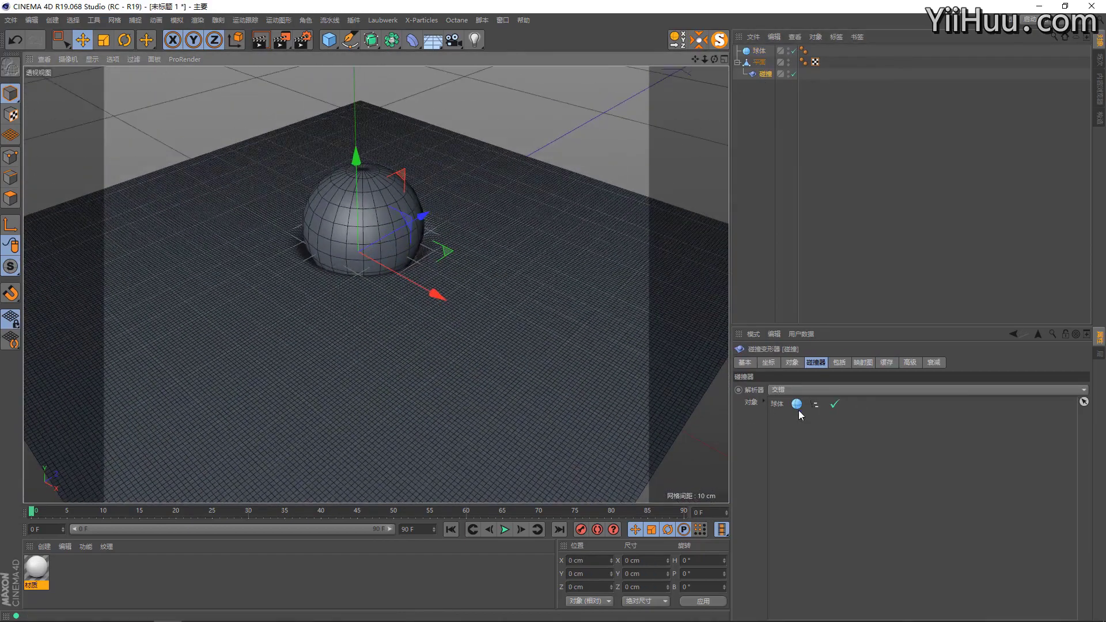
left_click_drag(407, 256, 468, 278, "alt")
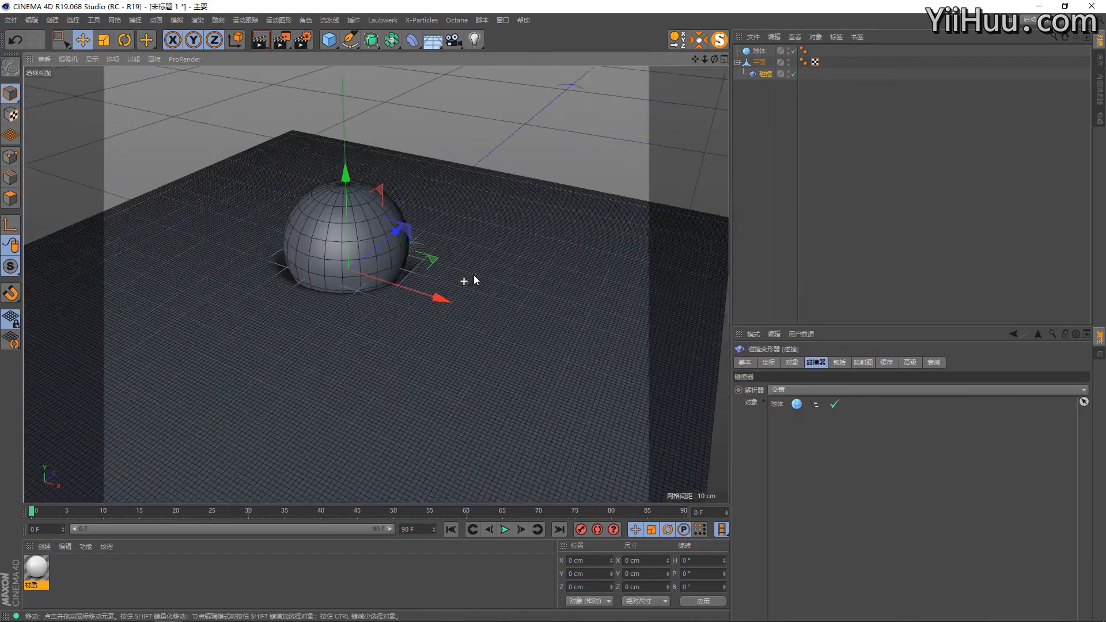
Add a torus and shrink it to about 121 cm wide
left_click(327, 45)
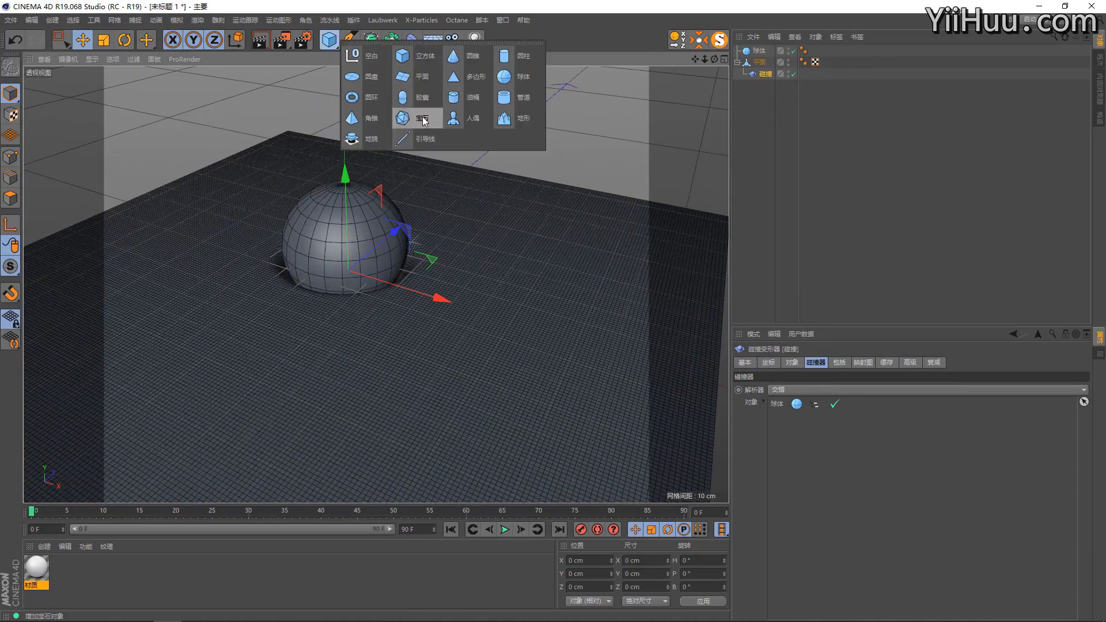
left_click(372, 97)
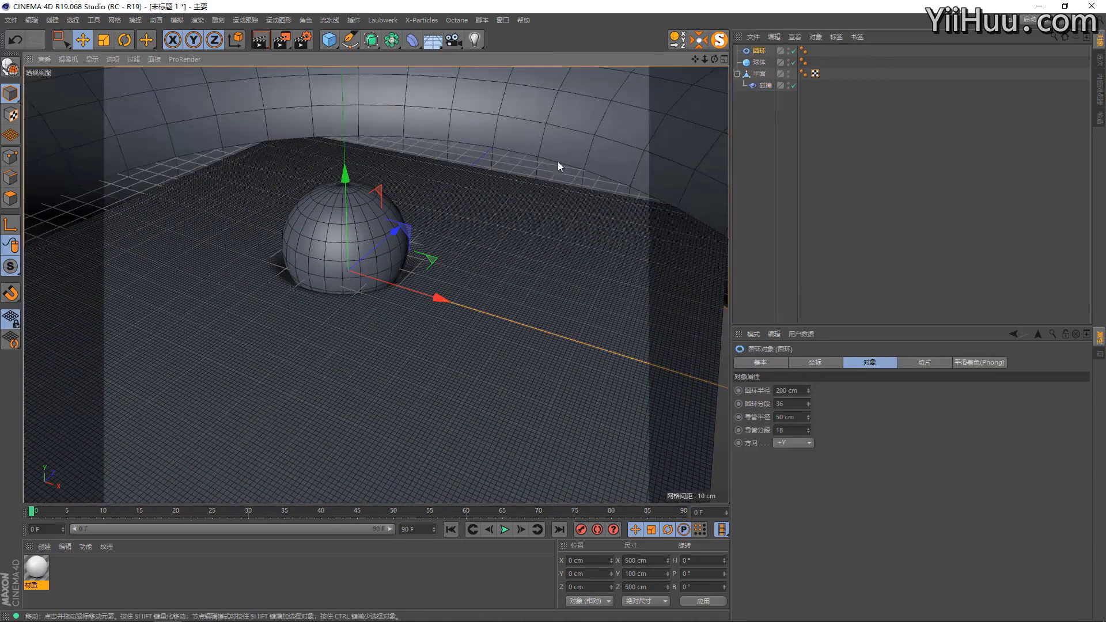
key("t")
left_click_drag(558, 164, 230, 249)
key("e")
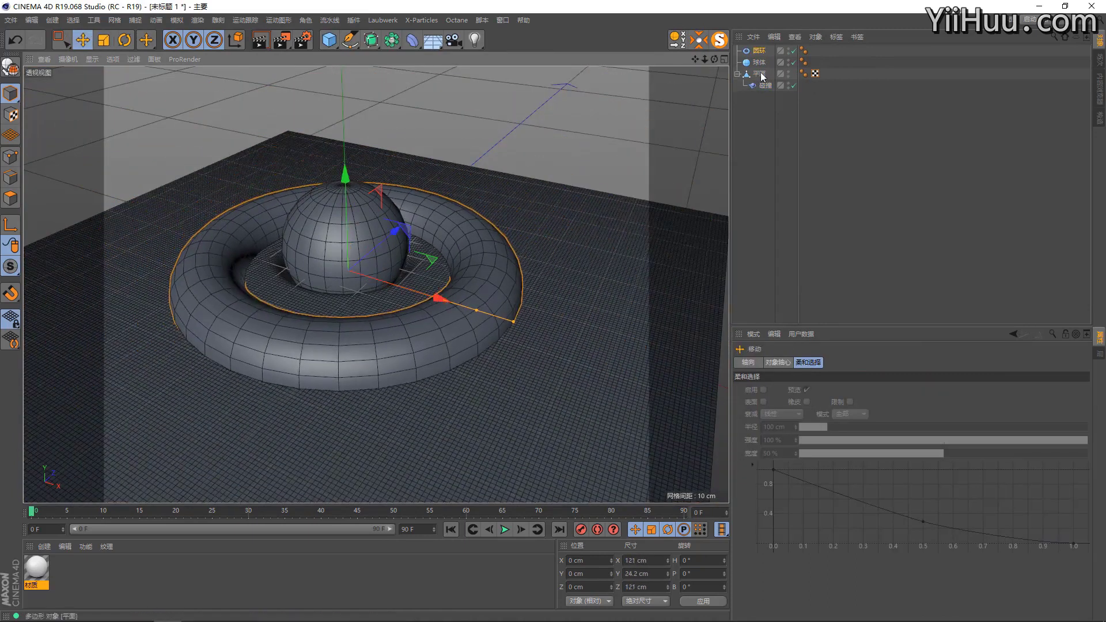
Add the torus as a collider, then set it into the plane with a wider ring and thinner tube
left_click(765, 84)
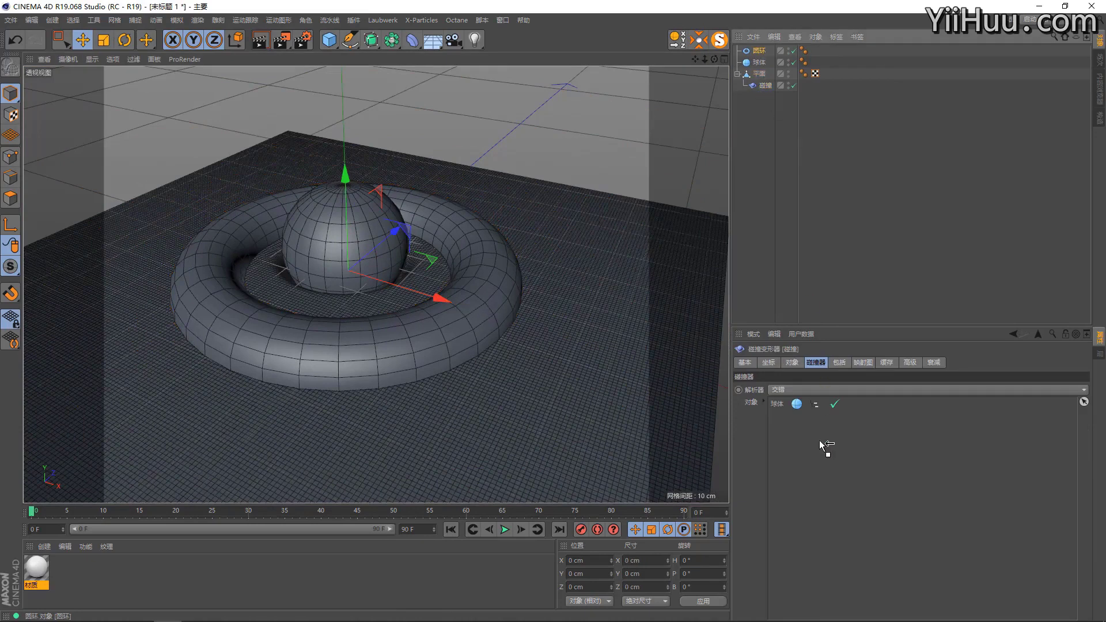
left_click_drag(823, 444, 824, 420)
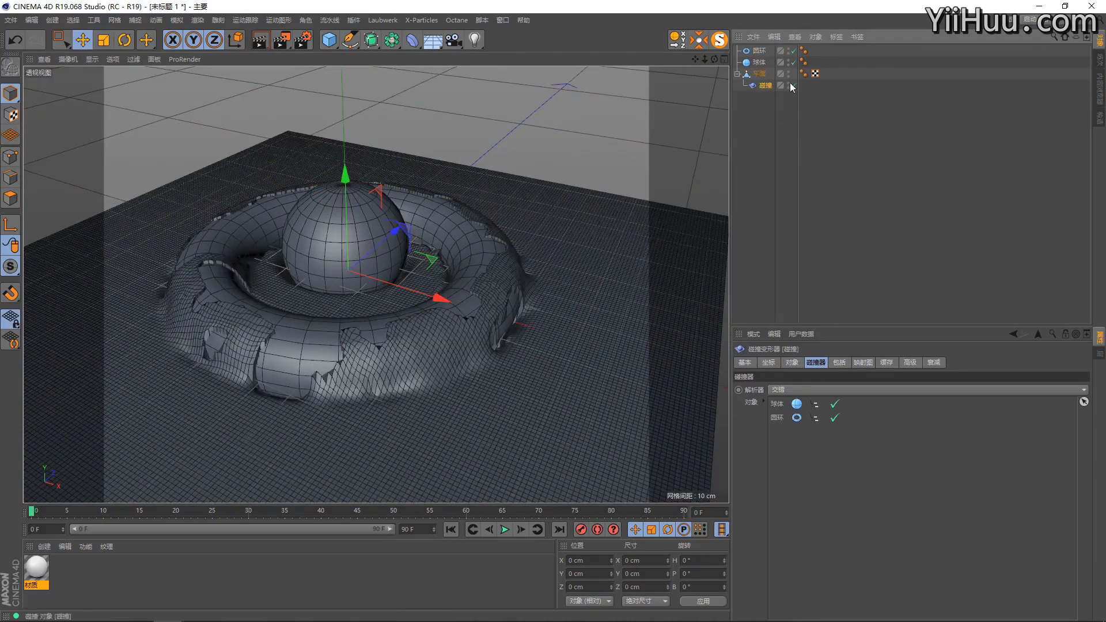
left_click(759, 51)
left_click_drag(339, 185, 336, 179)
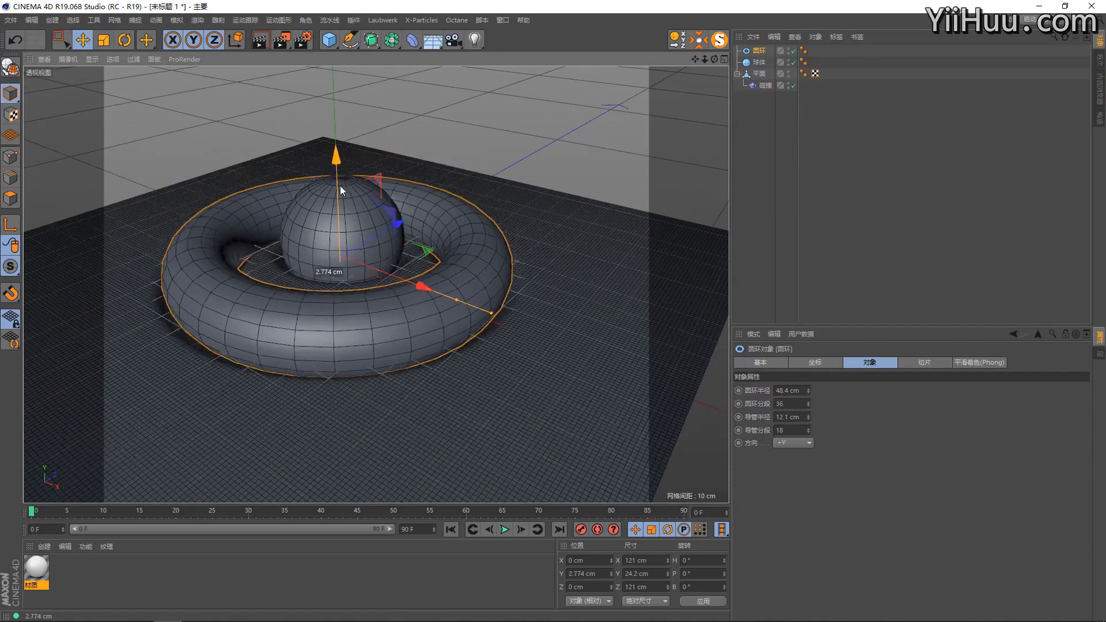
left_click_drag(336, 179, 340, 185)
mouse_move(457, 310)
left_mouse_down()
mouse_move(495, 325)
mouse_move(472, 299)
mouse_move(400, 394)
left_mouse_up()
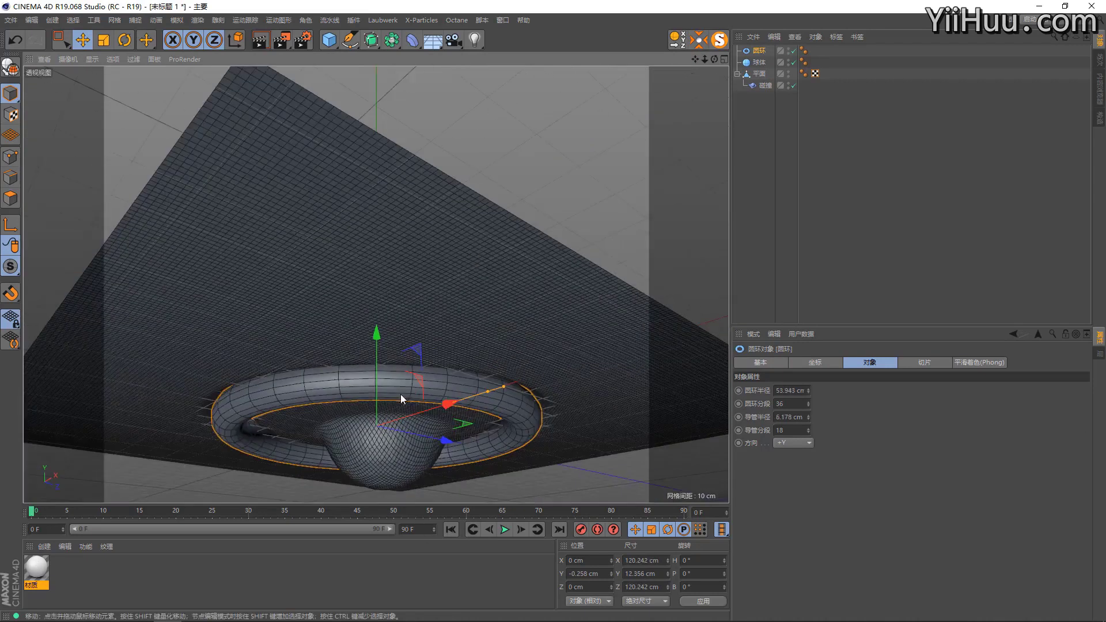
left_click_drag(359, 333, 396, 243, "alt")
scroll(344, 231, "up", 3)
scroll(345, 254, "up", 3)
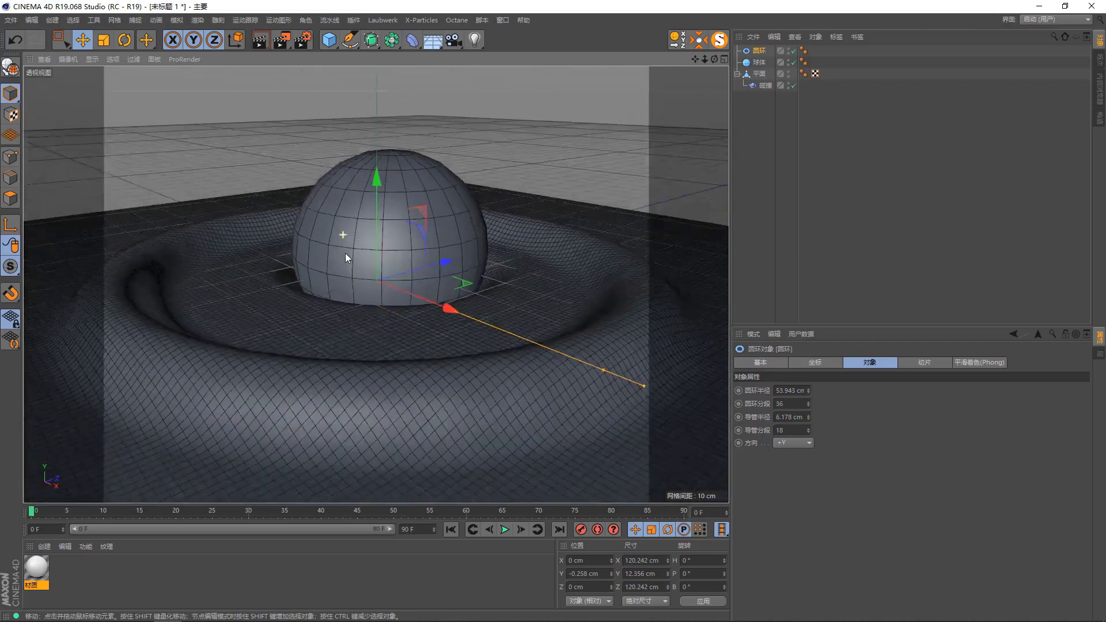
scroll(333, 264, "up", 3)
left_click_drag(370, 215, 370, 217)
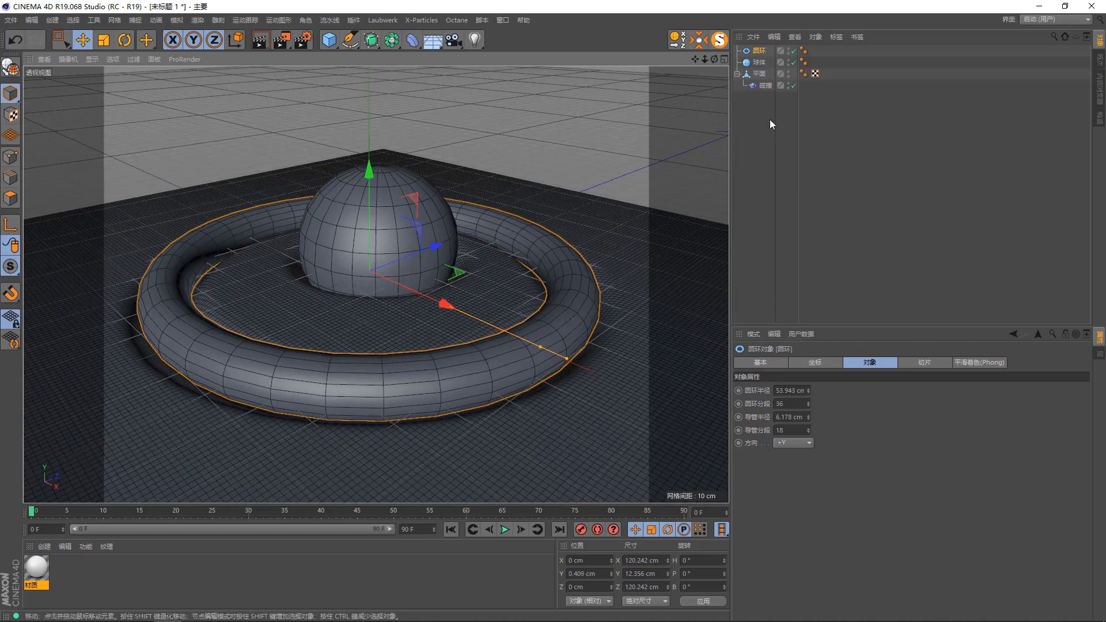
Hide the torus and sphere to view their dents in the plane, then show them again
left_click(789, 51)
scroll(489, 321, "up", 3)
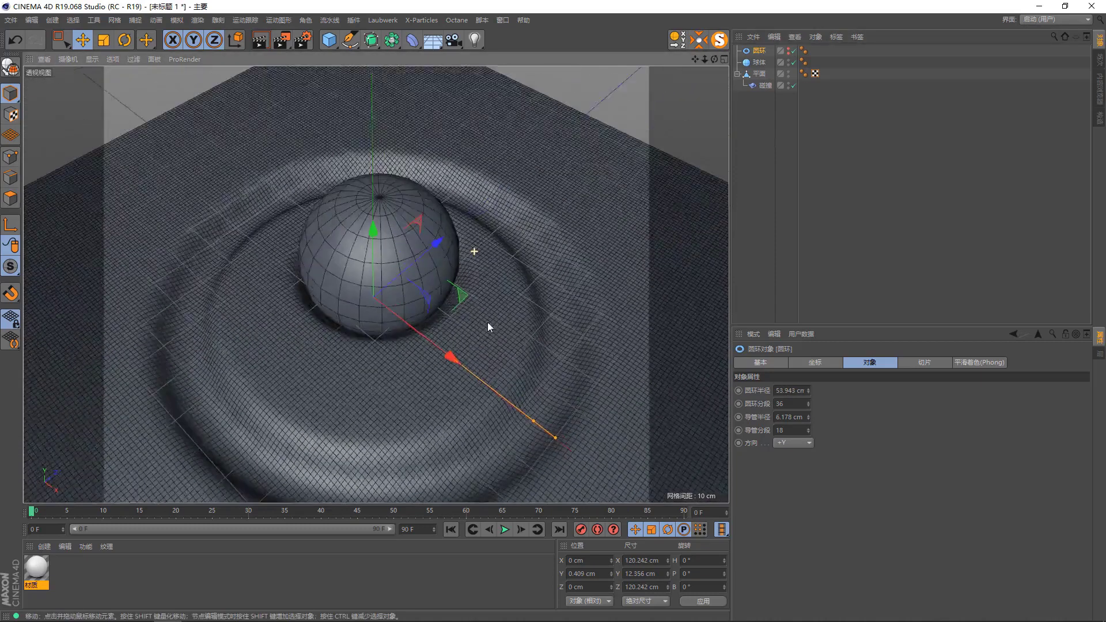
scroll(491, 303, "up", 2)
left_click(789, 61)
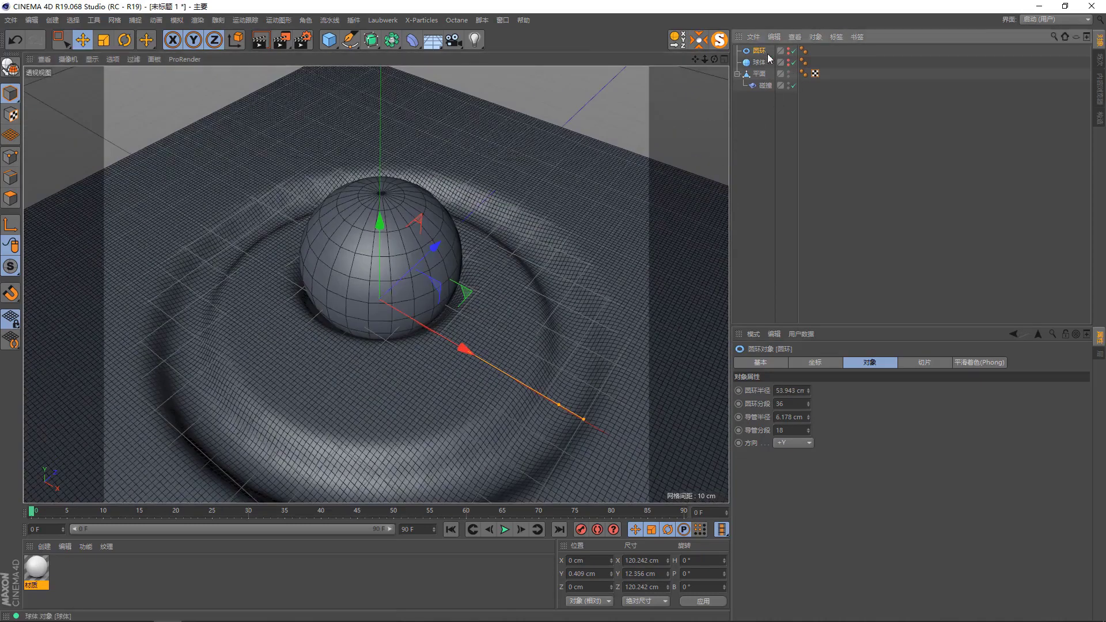
left_click(757, 62, "ctrl")
scroll(438, 306, "down", 5)
mouse_move(452, 314)
left_mouse_down()
mouse_move(331, 238)
mouse_move(272, 212)
mouse_move(288, 235)
mouse_move(254, 215)
mouse_move(405, 307)
mouse_move(478, 328)
mouse_move(504, 362)
left_mouse_up()
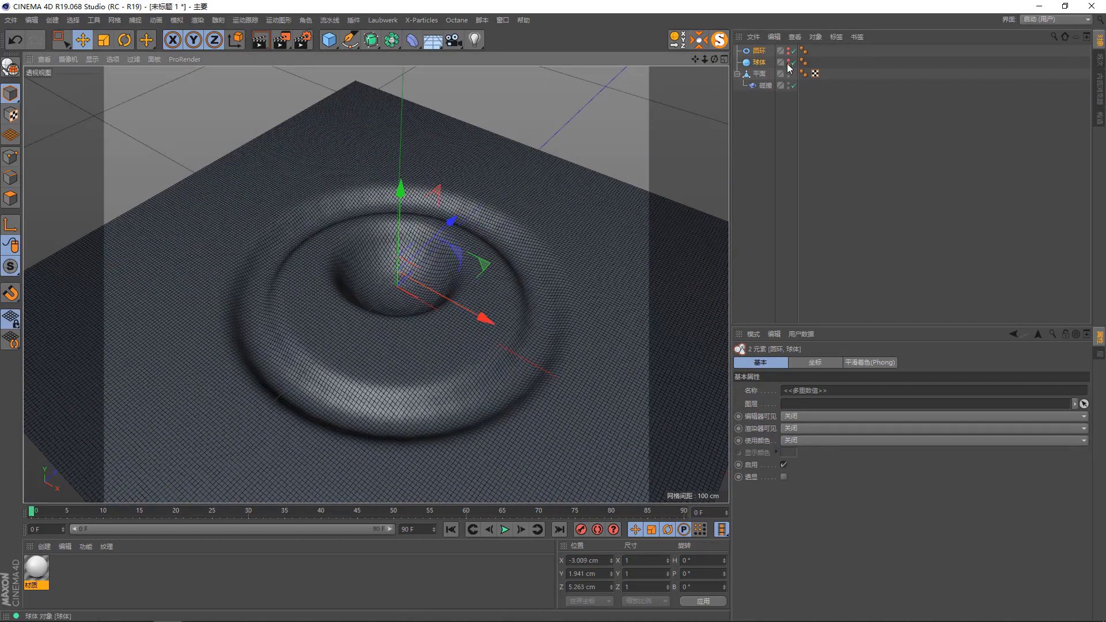
left_click(788, 64)
Toggle the torus off and back on as a collider, then open the deformer's Includes list
left_click(773, 85)
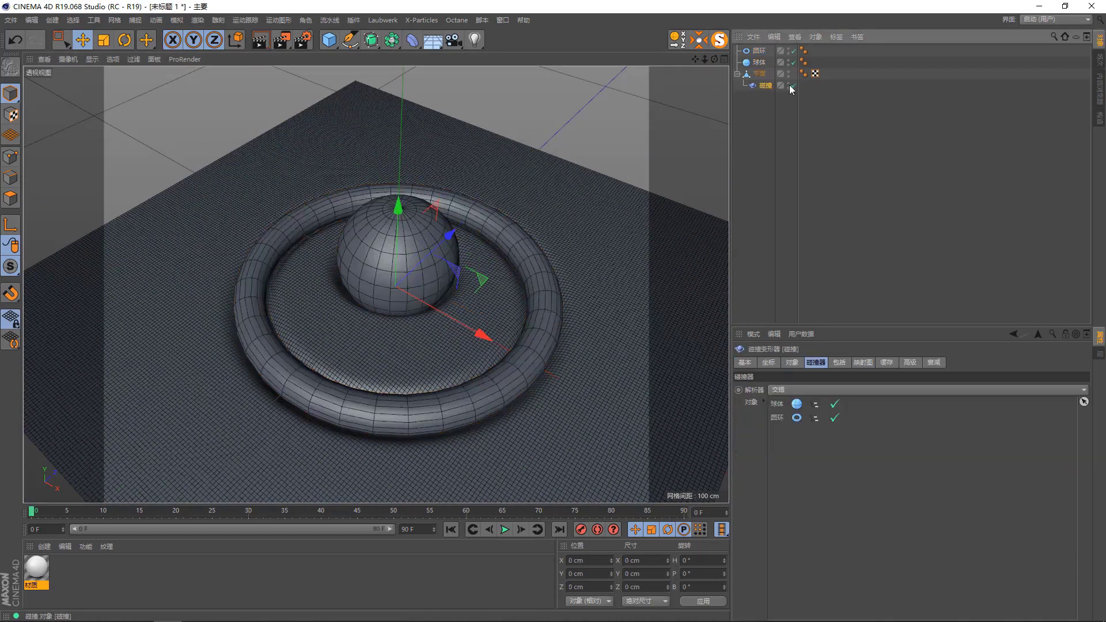
scroll(532, 414, "up", 3)
left_click_drag(532, 414, 577, 365, "alt")
scroll(578, 364, "down", 3)
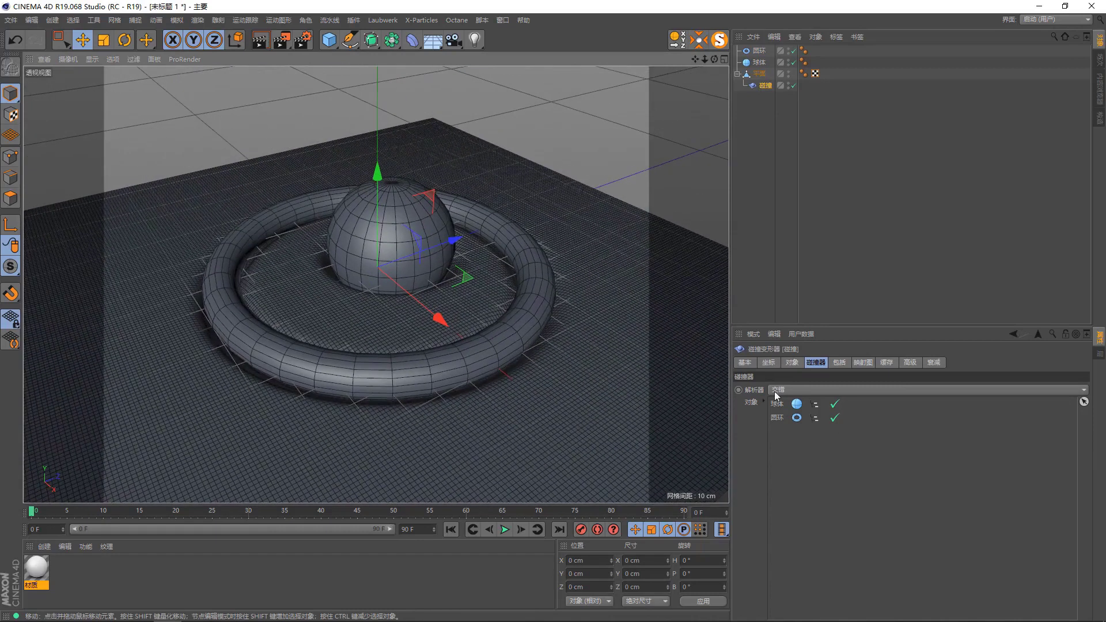
left_click(835, 418)
left_click(835, 418)
left_click(835, 418)
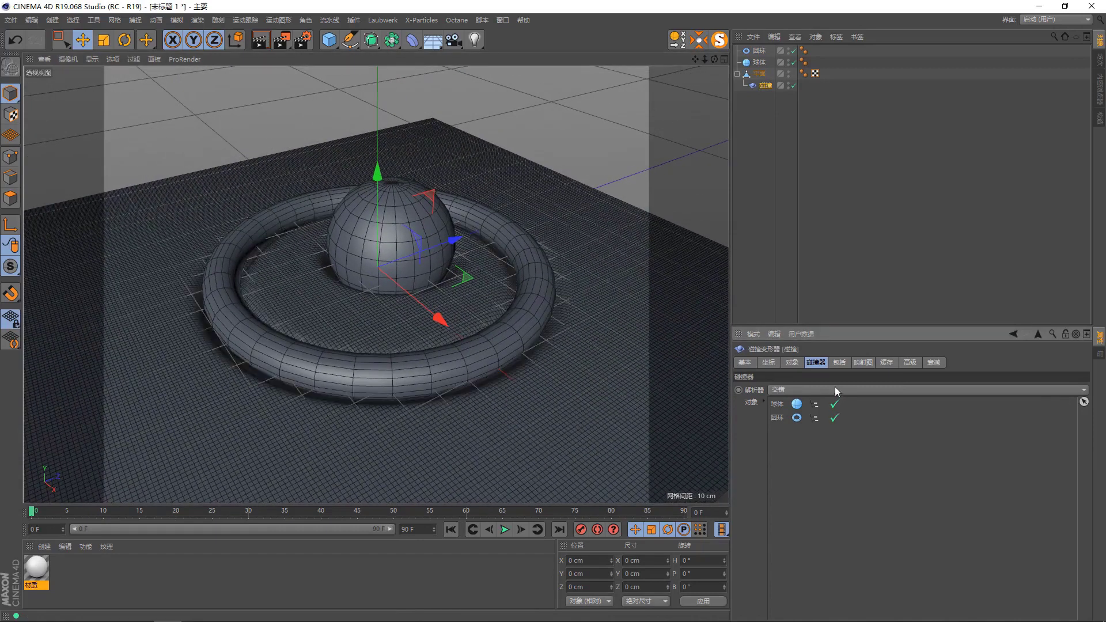
left_click(839, 363)
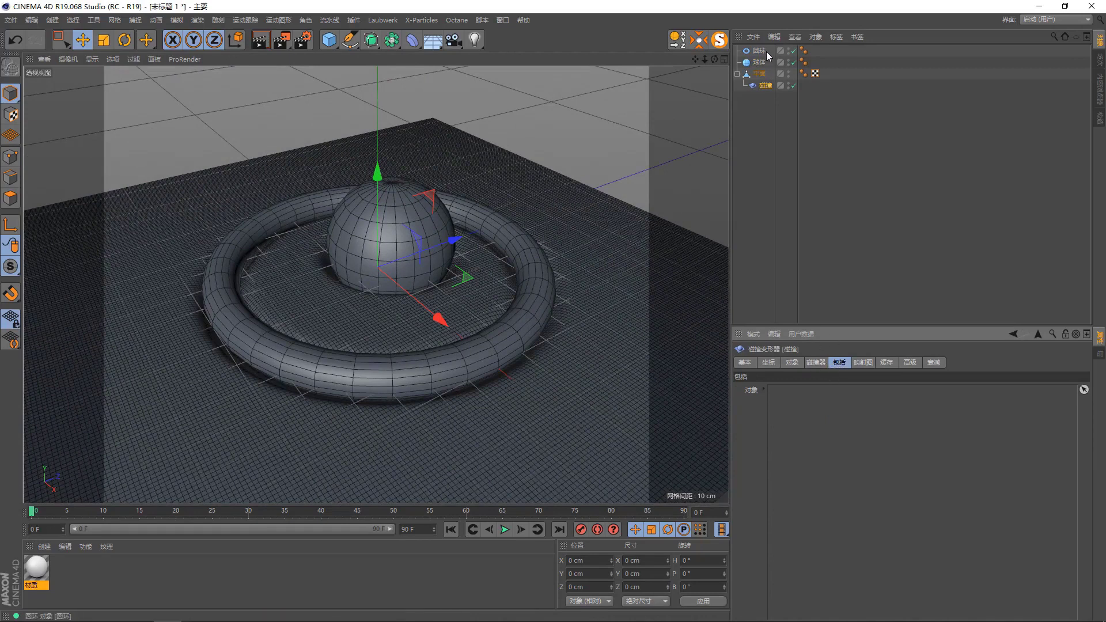
Drag the torus into the deformer's Includes list and review the Collider, Includes and Map tabs
left_click_drag(759, 51, 858, 443)
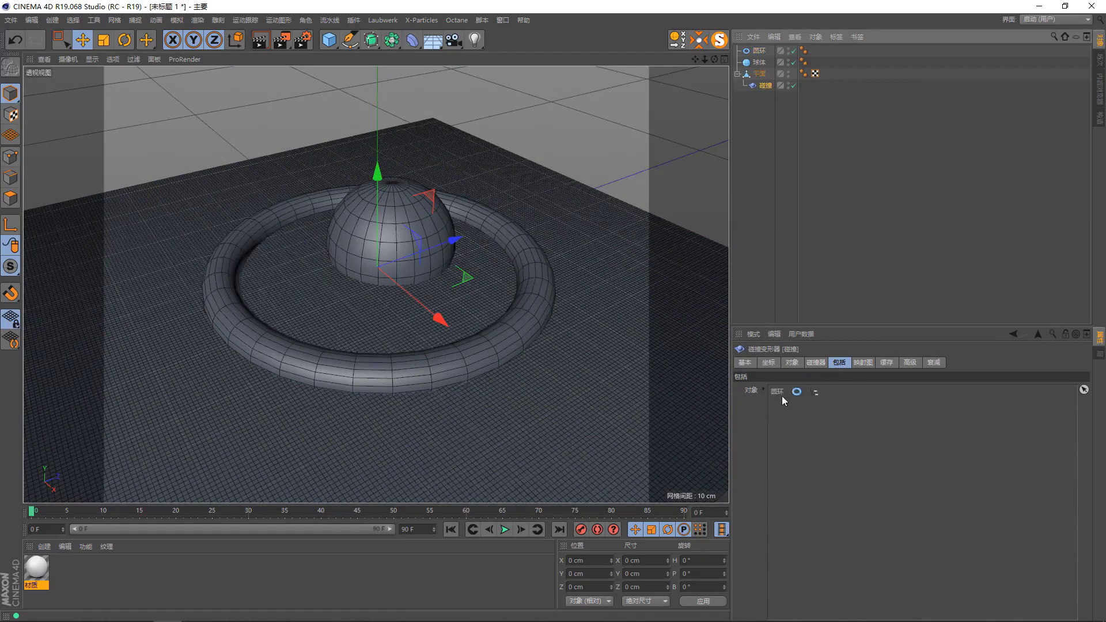
left_click(822, 368)
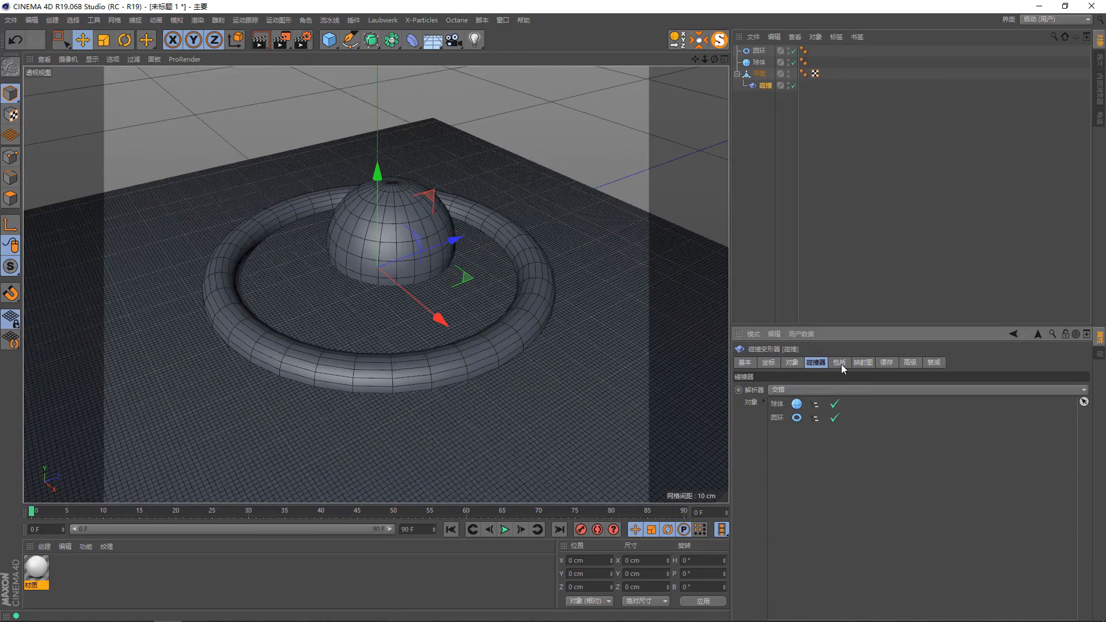
left_click(841, 364)
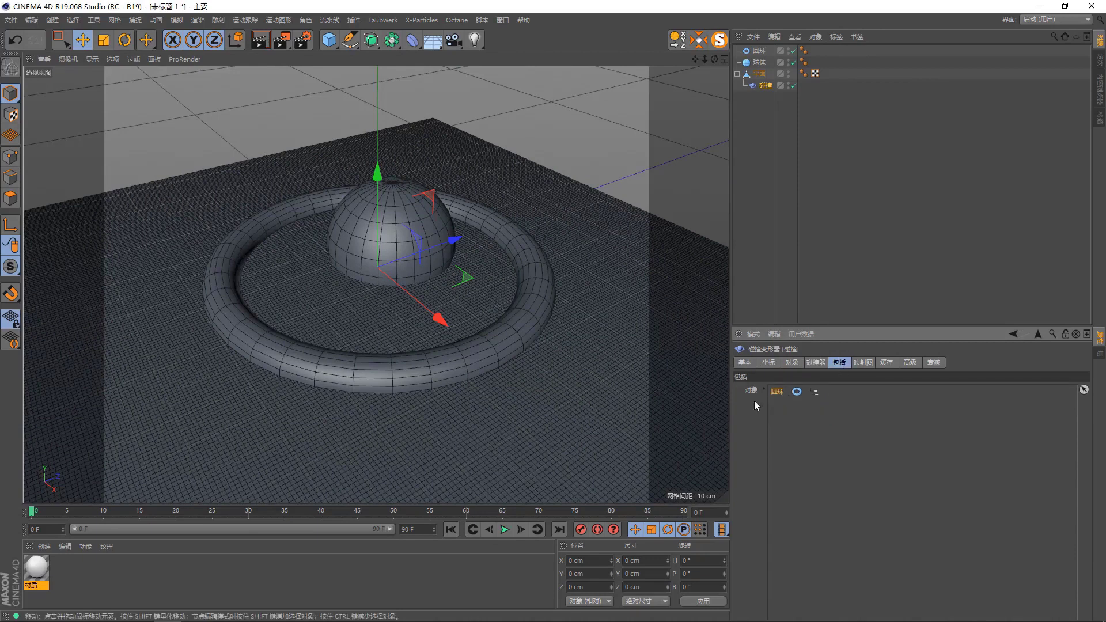
left_click(826, 364)
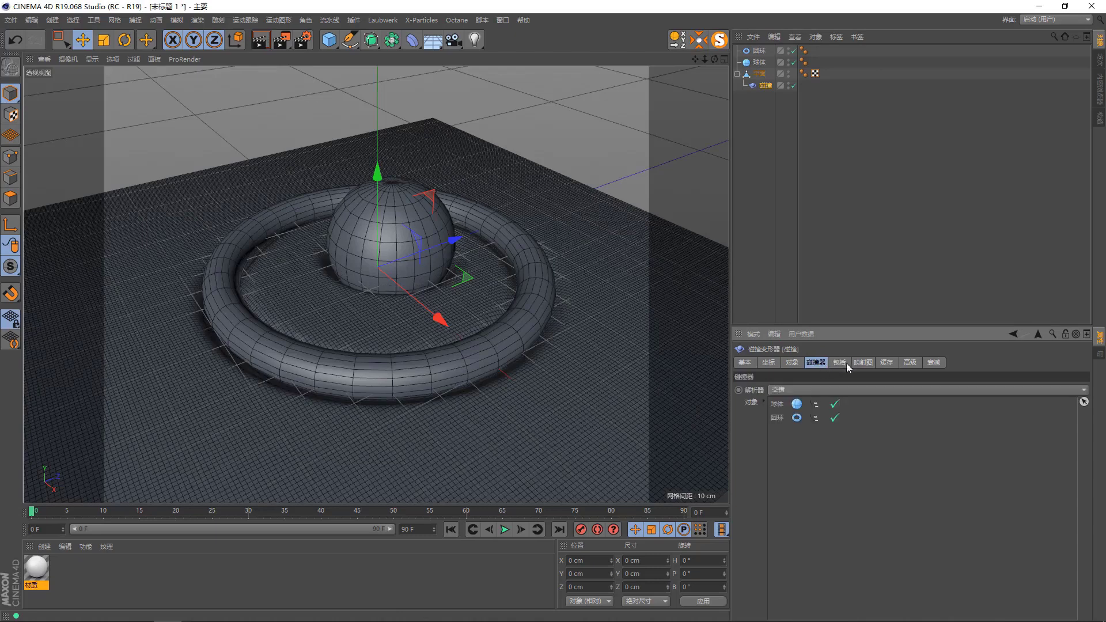
left_click(863, 366)
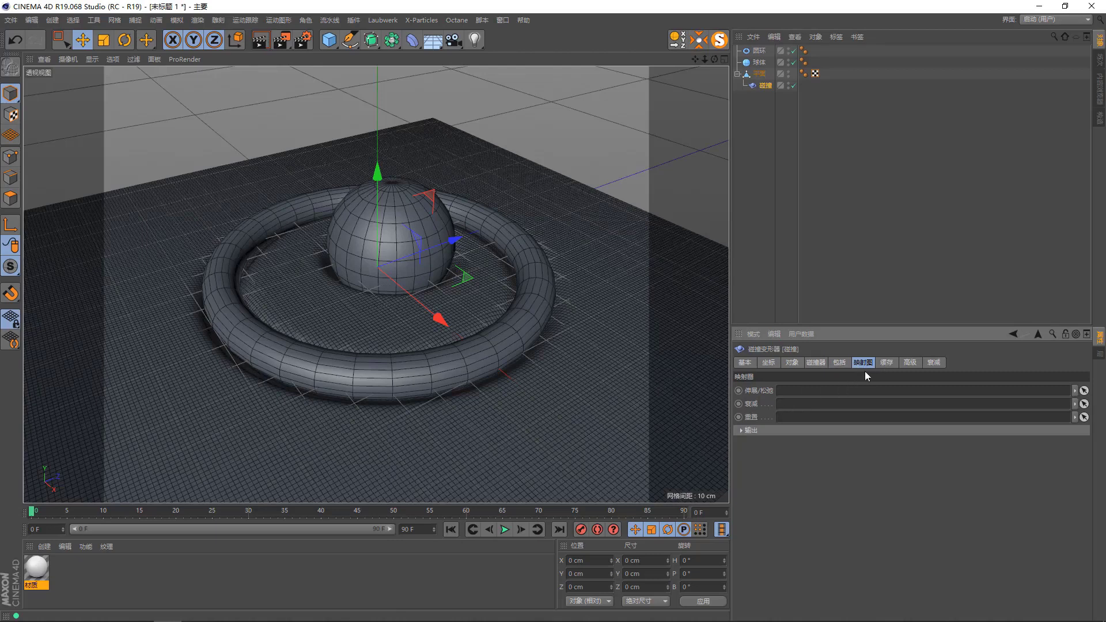
Zoom out to see the whole dented plane and bring up the collision Advanced settings
left_click_drag(476, 325, 435, 317, "alt")
scroll(427, 320, "up", 3)
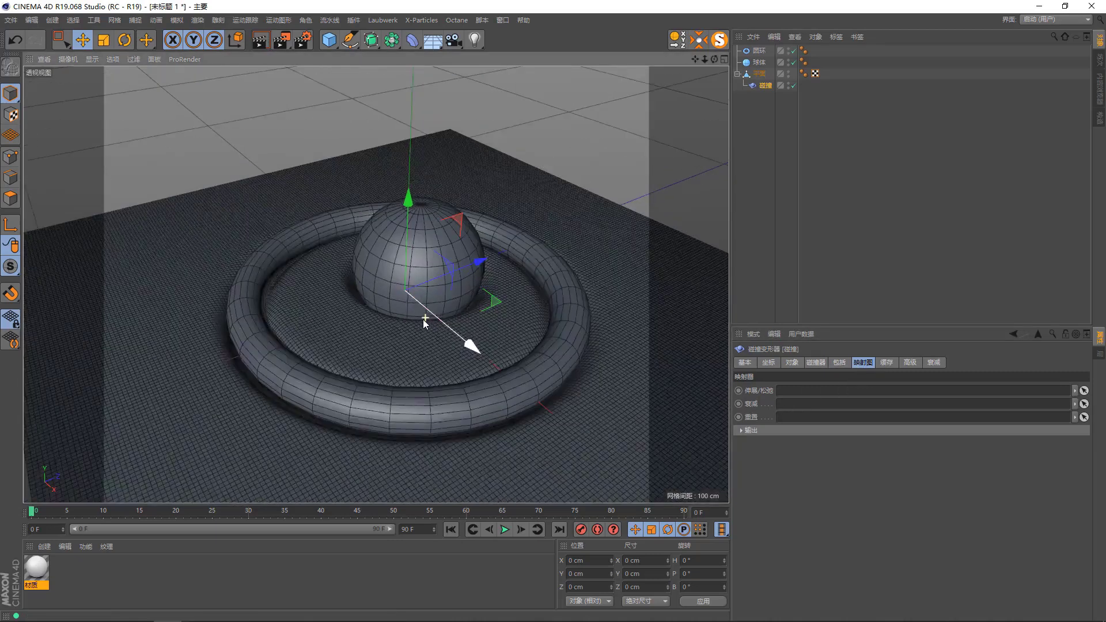
scroll(336, 313, "down", 3)
mouse_move(363, 331)
left_mouse_down("alt")
mouse_move(436, 326)
mouse_move(438, 288)
left_mouse_up("alt")
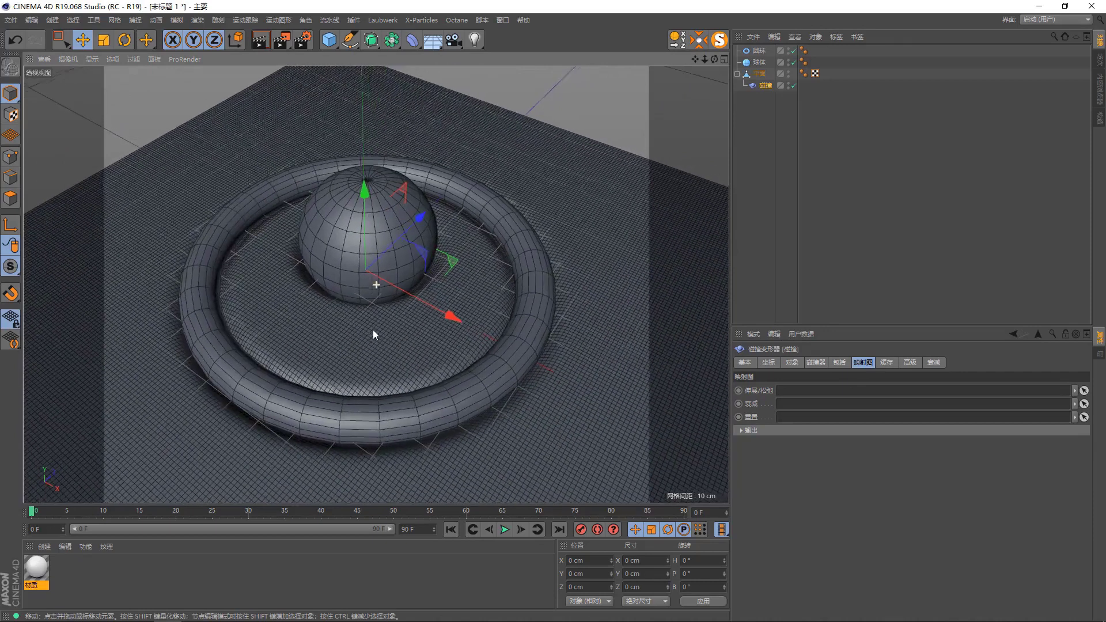
scroll(457, 311, "down", 3)
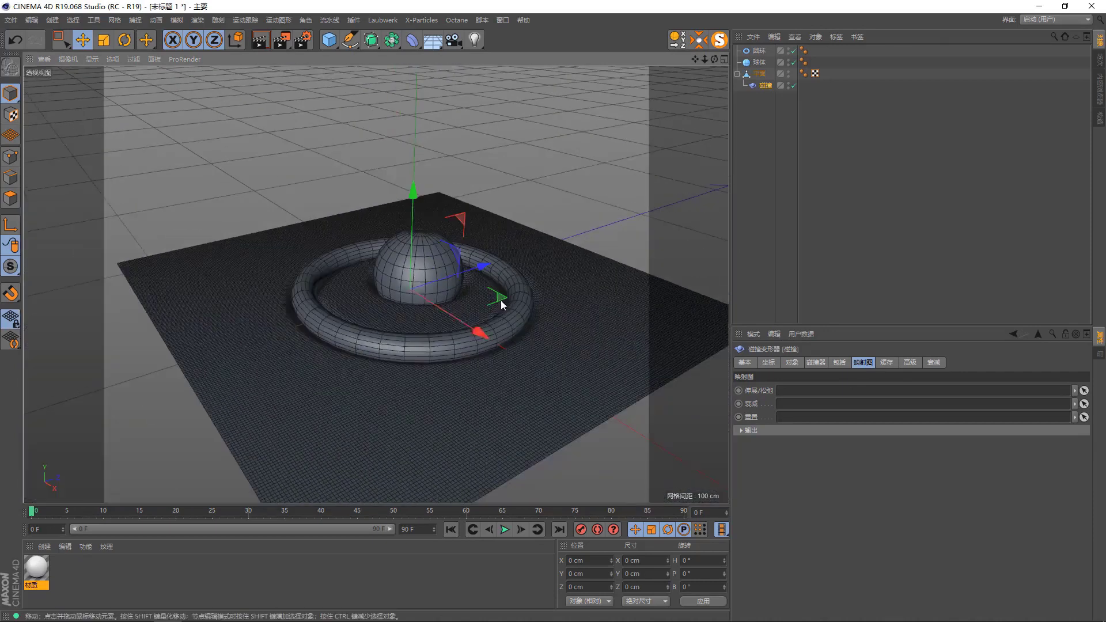
left_click_drag(501, 302, 507, 345, "alt")
left_click(888, 363)
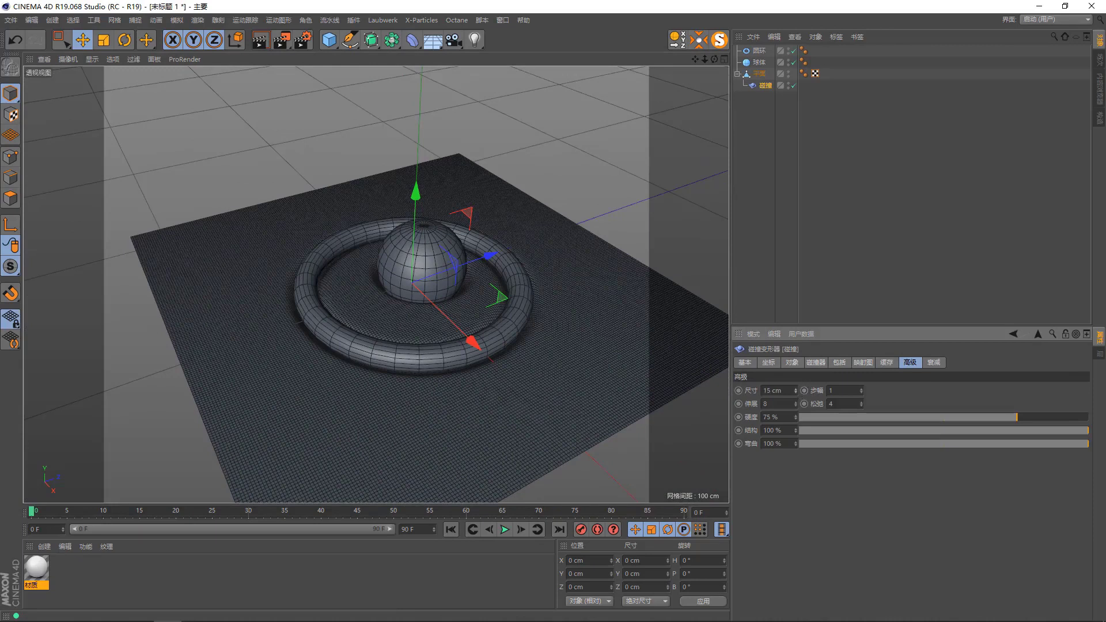
Undo the collision size change and toggle torus and sphere visibility to view the dent
key("ctrl+z")
scroll(507, 289, "up", 3)
scroll(486, 292, "up", 2)
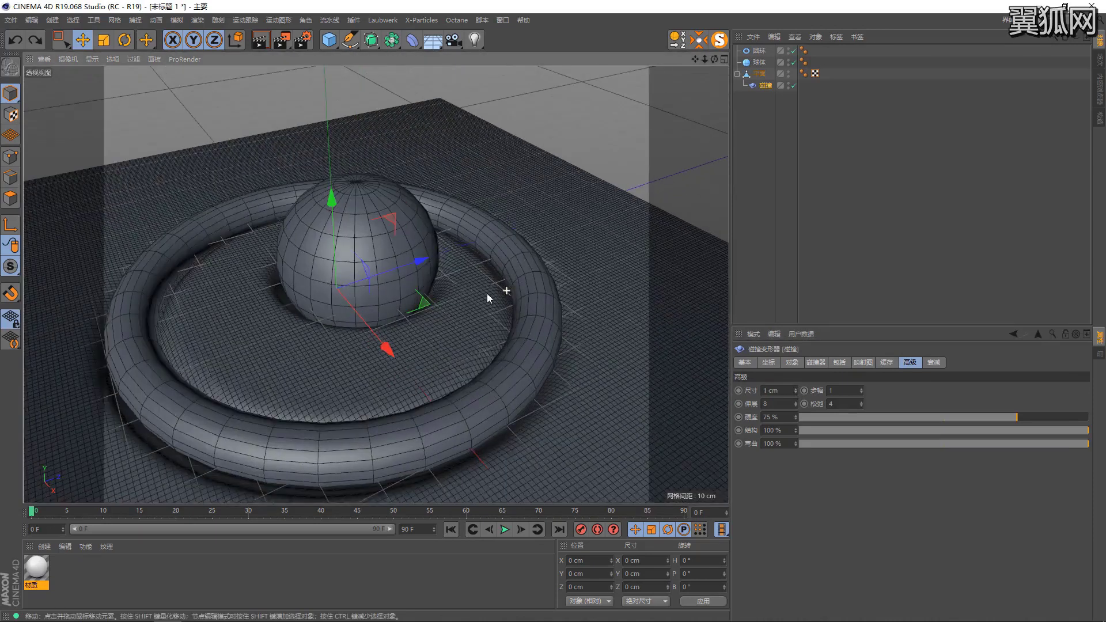
scroll(486, 293, "down", 2)
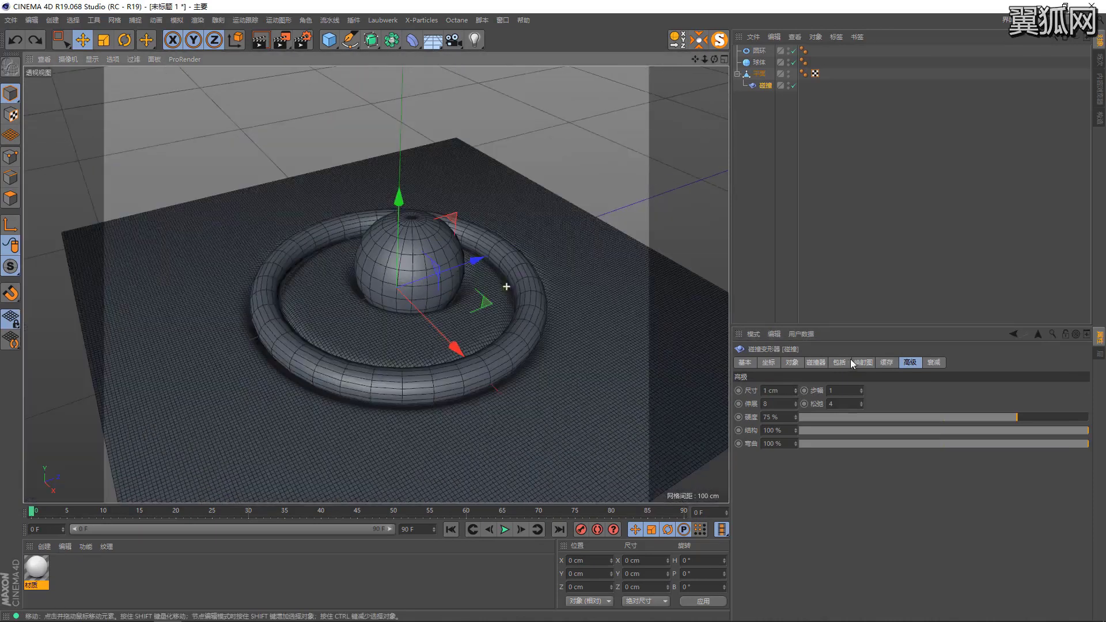
left_click(794, 51)
left_click(794, 63)
left_click(793, 51)
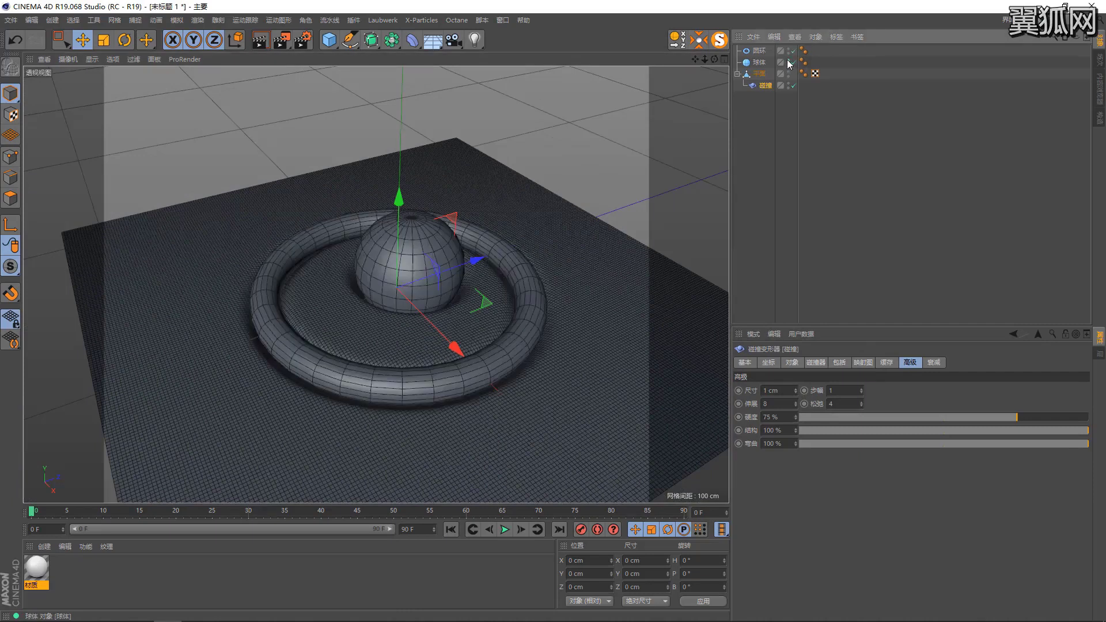
left_click(789, 62)
left_click(789, 51)
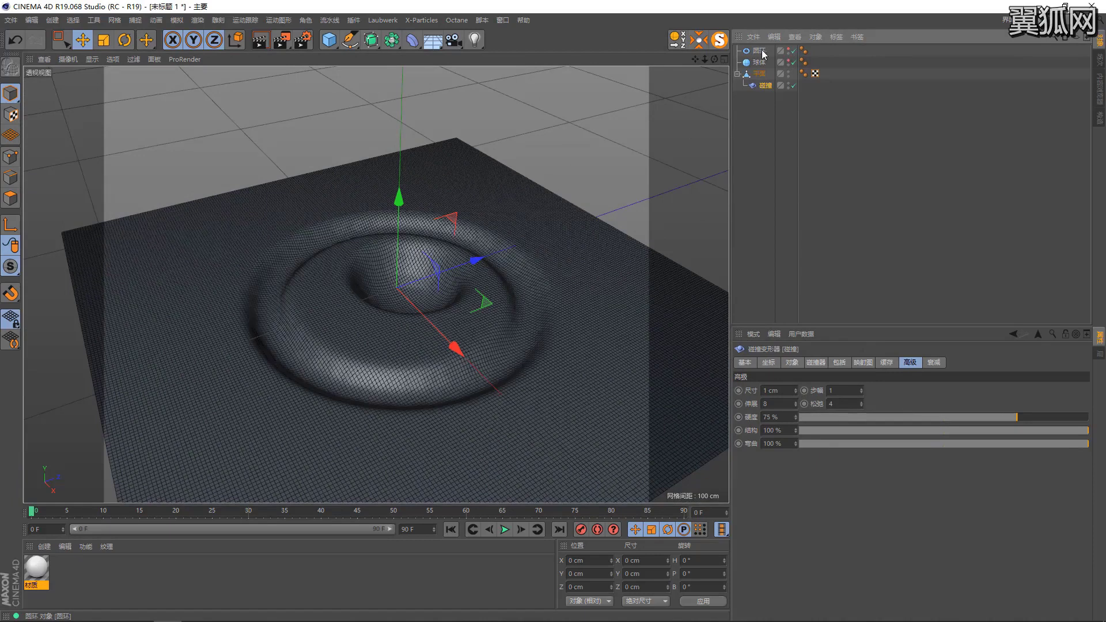
Lower the collision hardness, then delete the torus from the scene
left_click(766, 86)
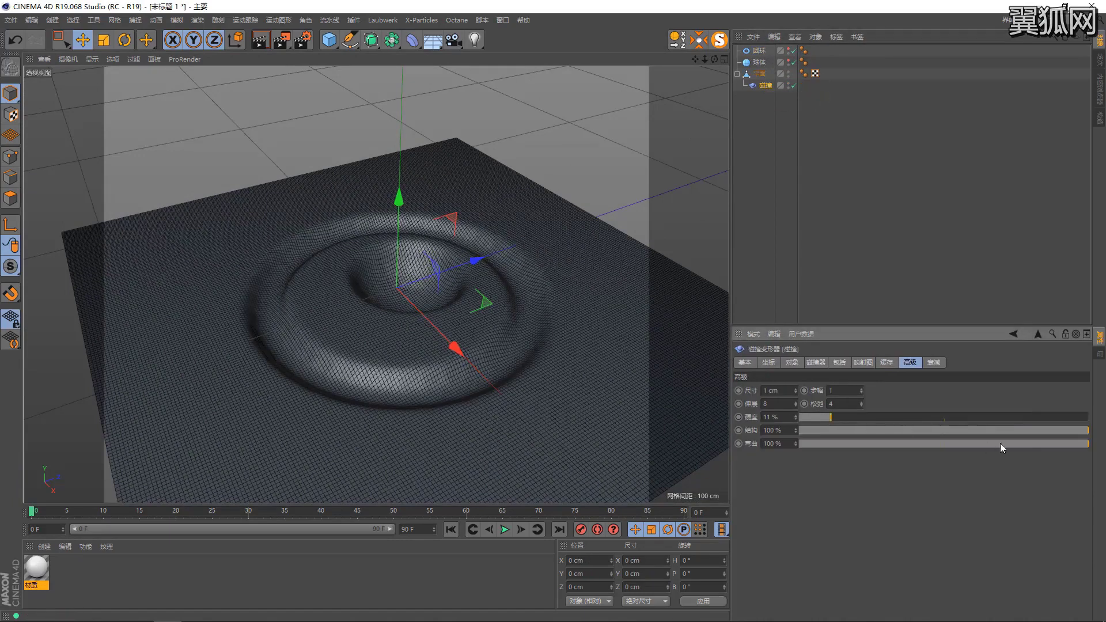
left_click_drag(866, 417, 983, 417)
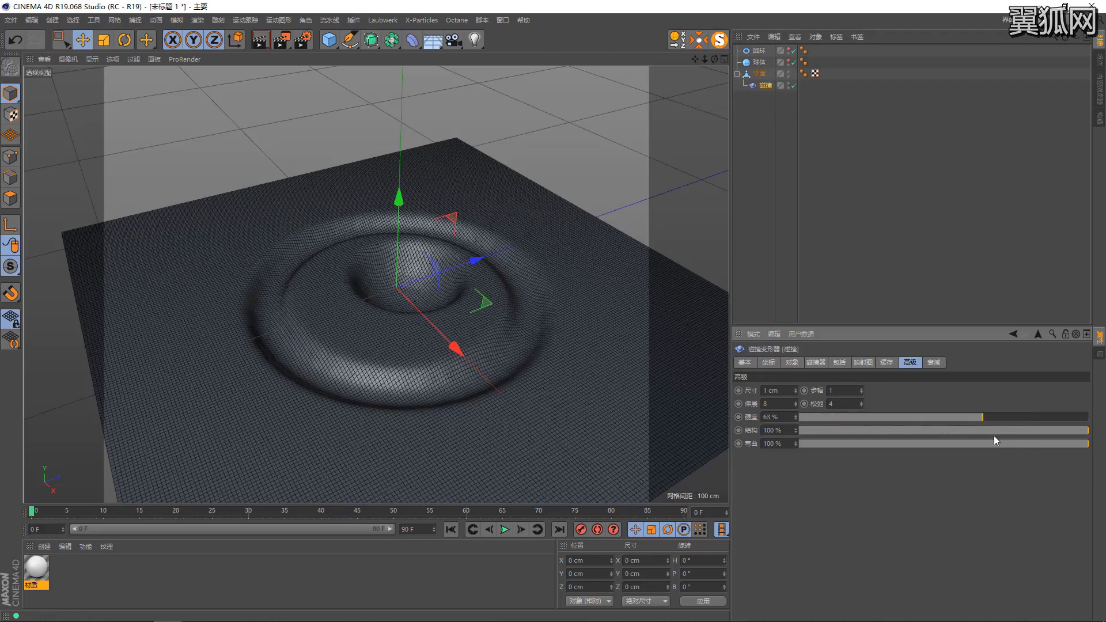
scroll(462, 303, "up", 3)
scroll(555, 320, "up", 3)
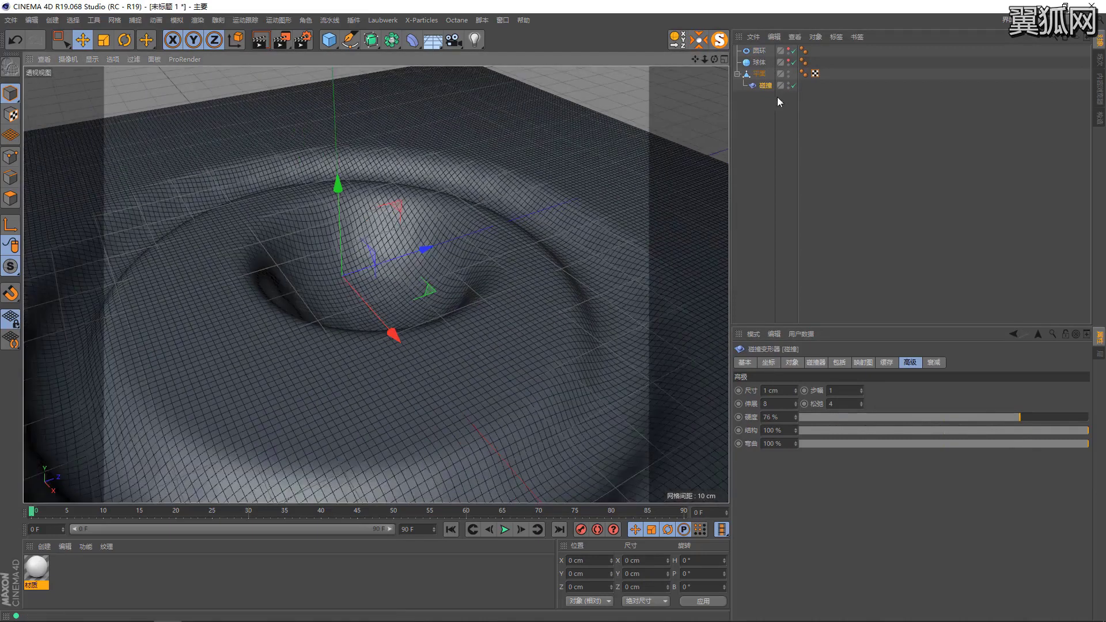
left_click(757, 52)
key("Delete")
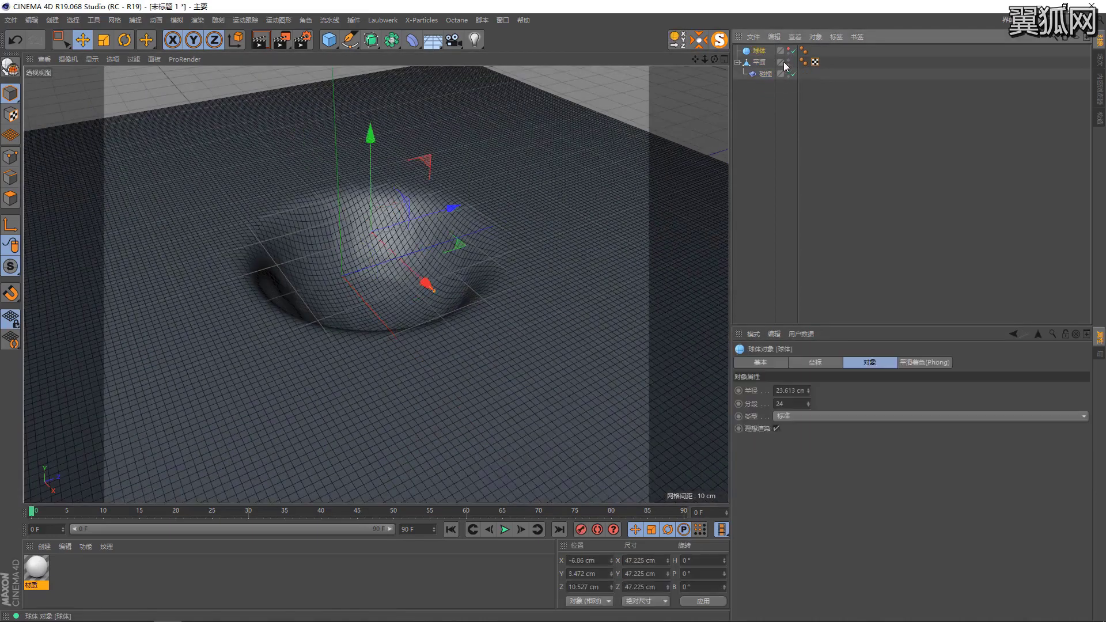
Set the collision hardness to 85%, structure to 79% and bend to 74%
left_click(789, 77)
left_click_drag(921, 418, 1035, 417)
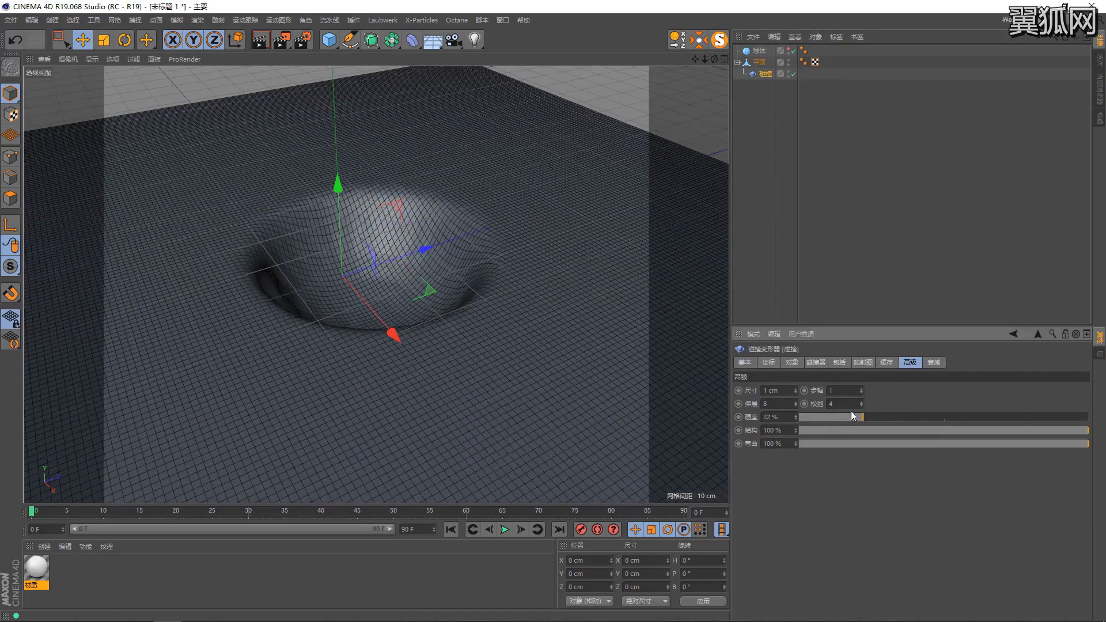
mouse_move(852, 427)
left_mouse_down()
mouse_move(841, 431)
mouse_move(1088, 437)
mouse_move(838, 434)
mouse_move(1064, 444)
mouse_move(990, 438)
left_mouse_up()
scroll(374, 240, "up", 3)
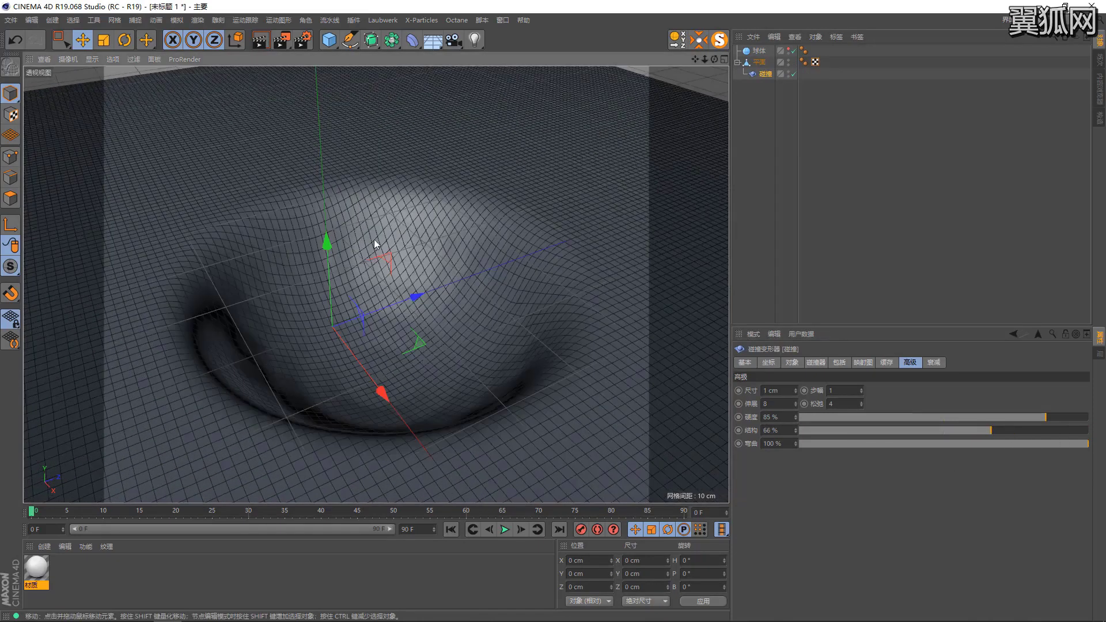
mouse_move(855, 430)
left_mouse_down()
mouse_move(942, 429)
mouse_move(816, 448)
left_mouse_up()
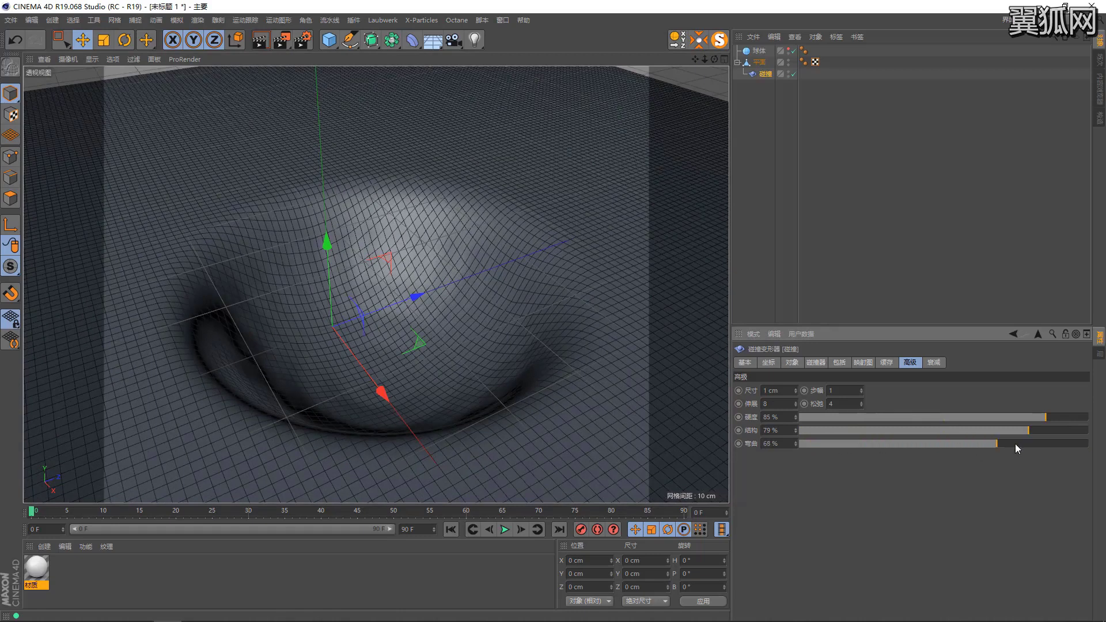
Raise the collision size to 9 cm and stretch to 206, trying and undoing an extra step
mouse_move(796, 392)
left_mouse_down()
mouse_move(795, 369)
mouse_move(796, 438)
left_mouse_up()
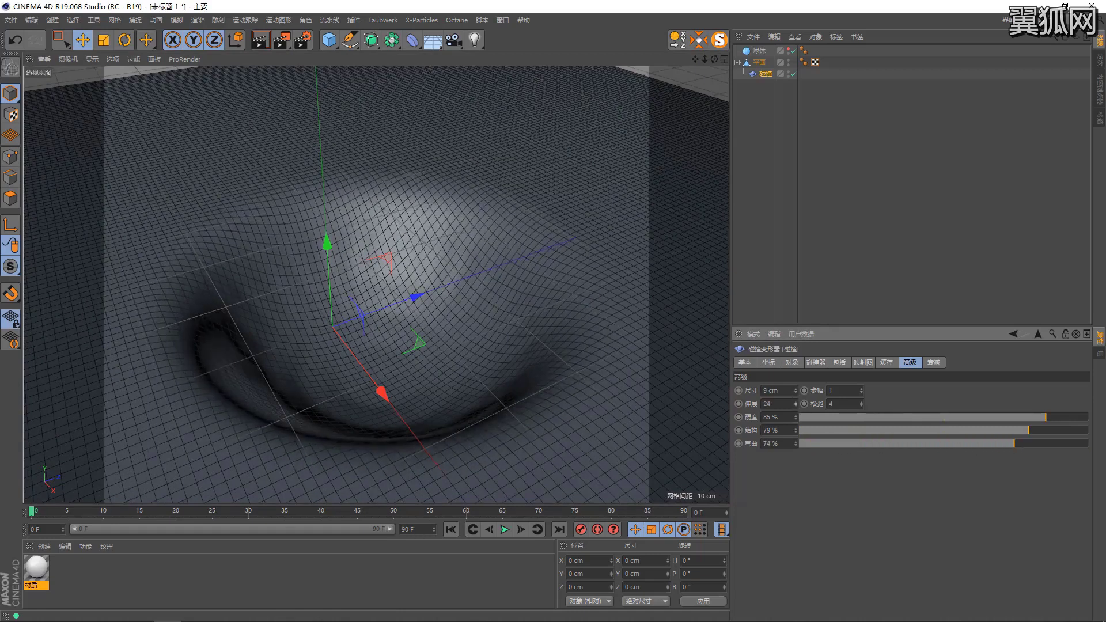
scroll(353, 263, "down", 3)
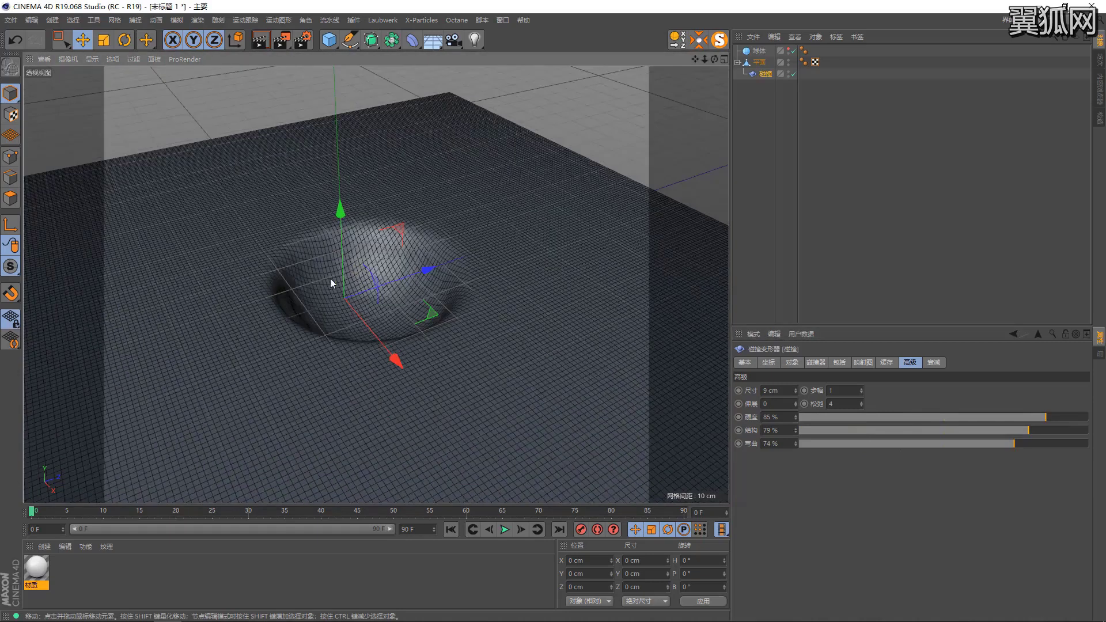
scroll(330, 278, "up", 2)
left_click_drag(796, 403, 796, 363)
scroll(507, 347, "down", 2)
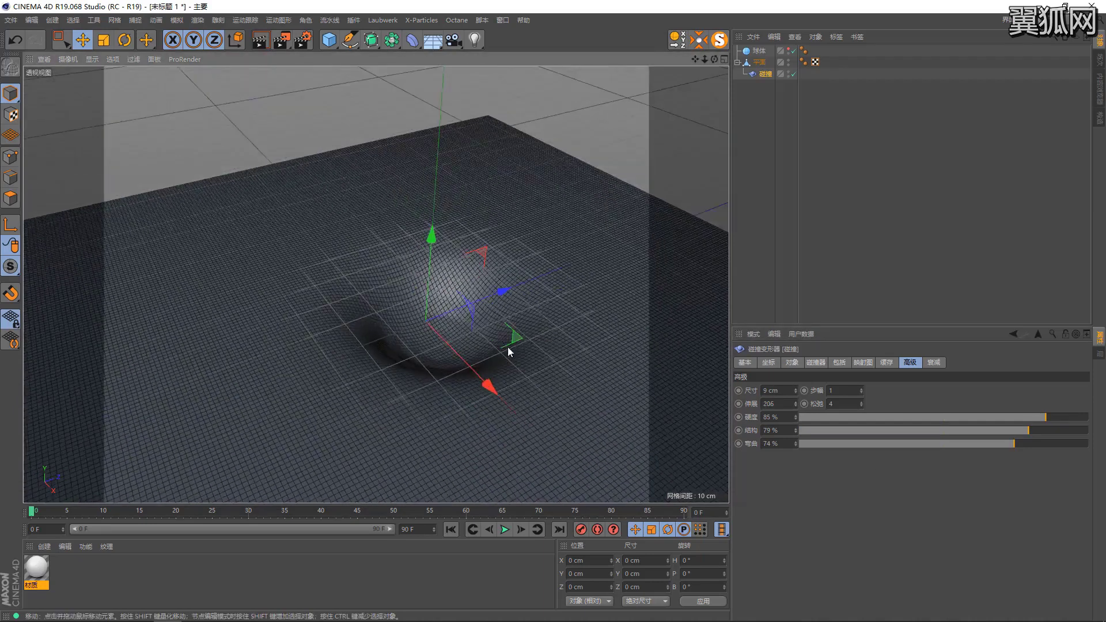
scroll(530, 275, "up", 3)
scroll(516, 274, "down", 3)
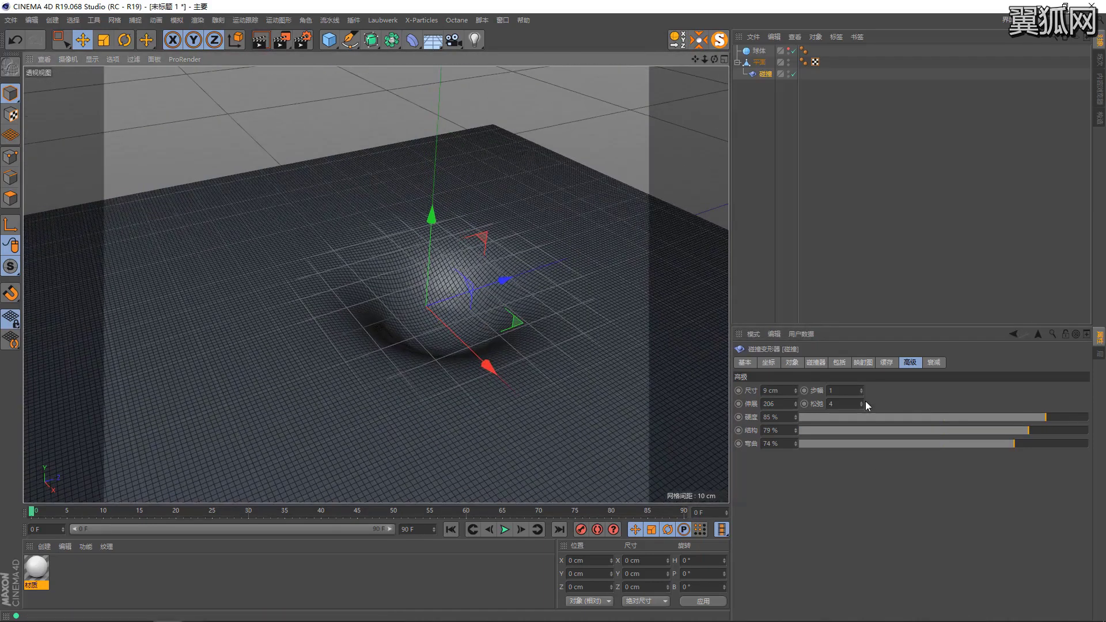
left_click(862, 403)
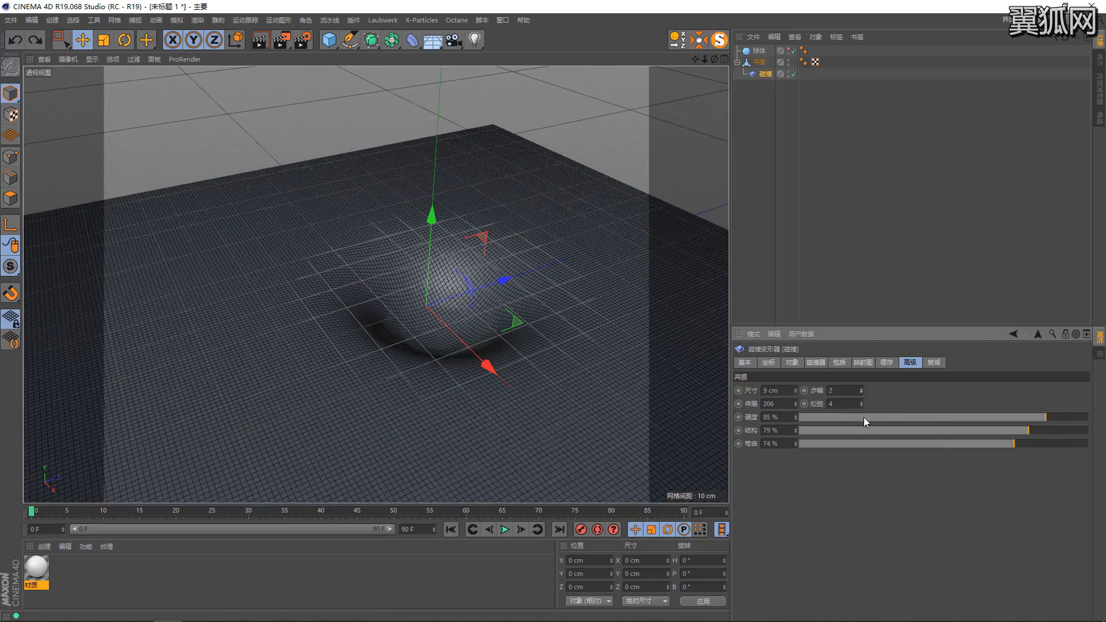
key("ctrl+z")
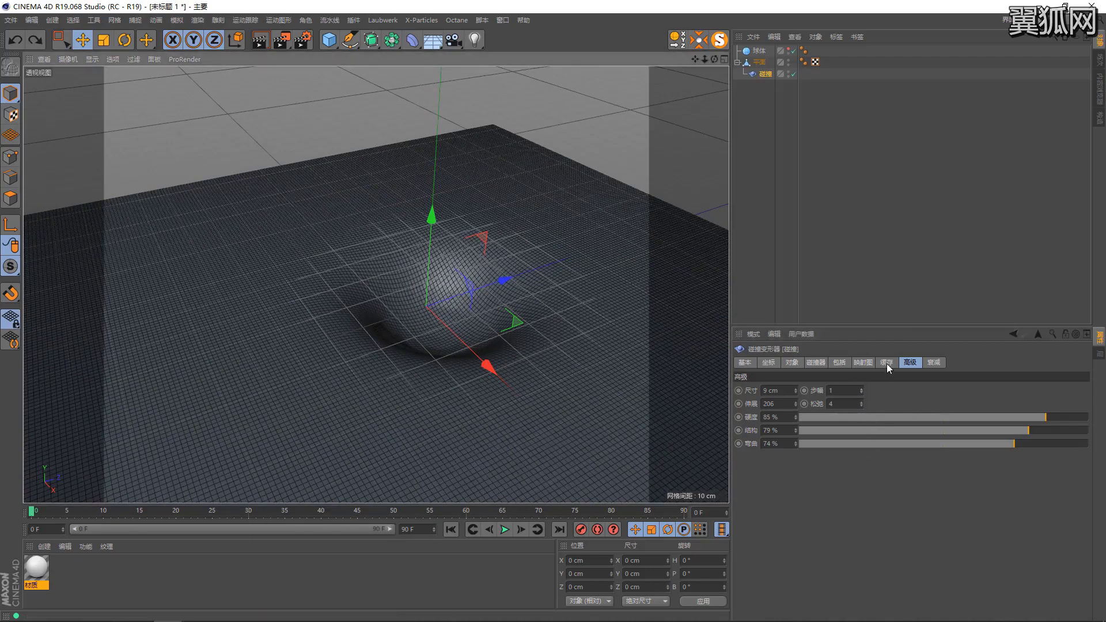
Browse the Displacer's settings pages while orbiting around the dented plane
left_click(888, 365)
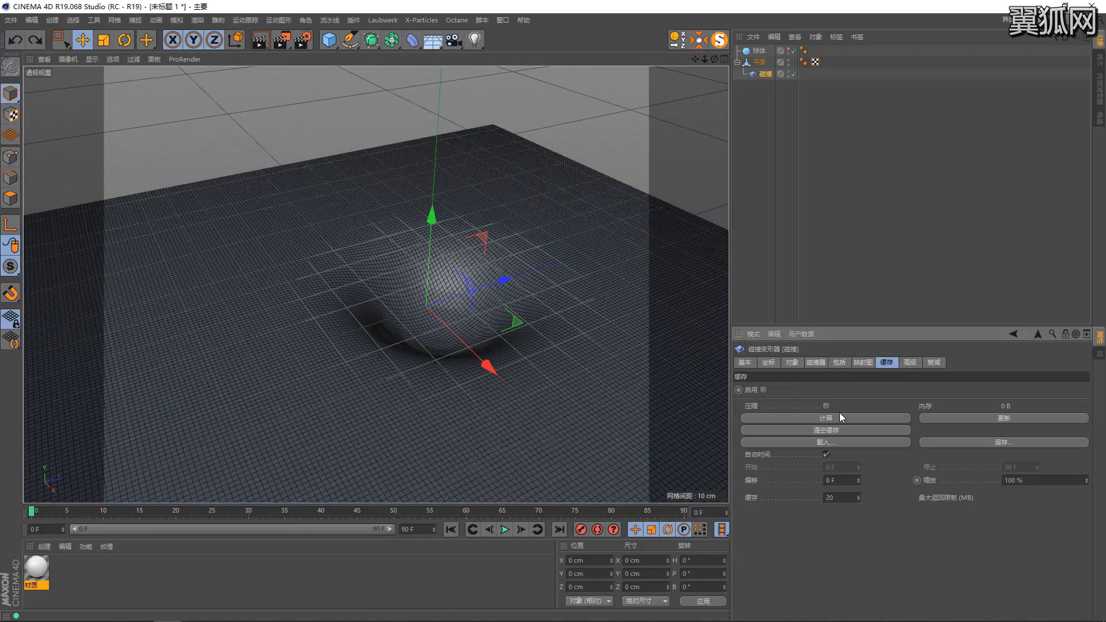
left_click_drag(516, 341, 388, 299, "alt")
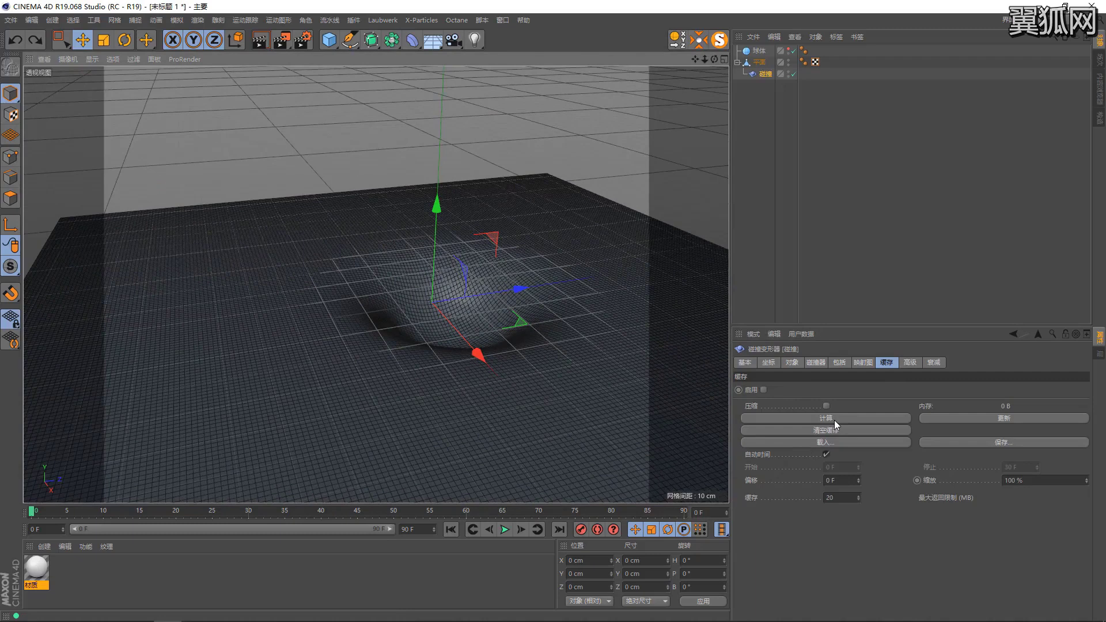
left_click(858, 362)
left_click(821, 362)
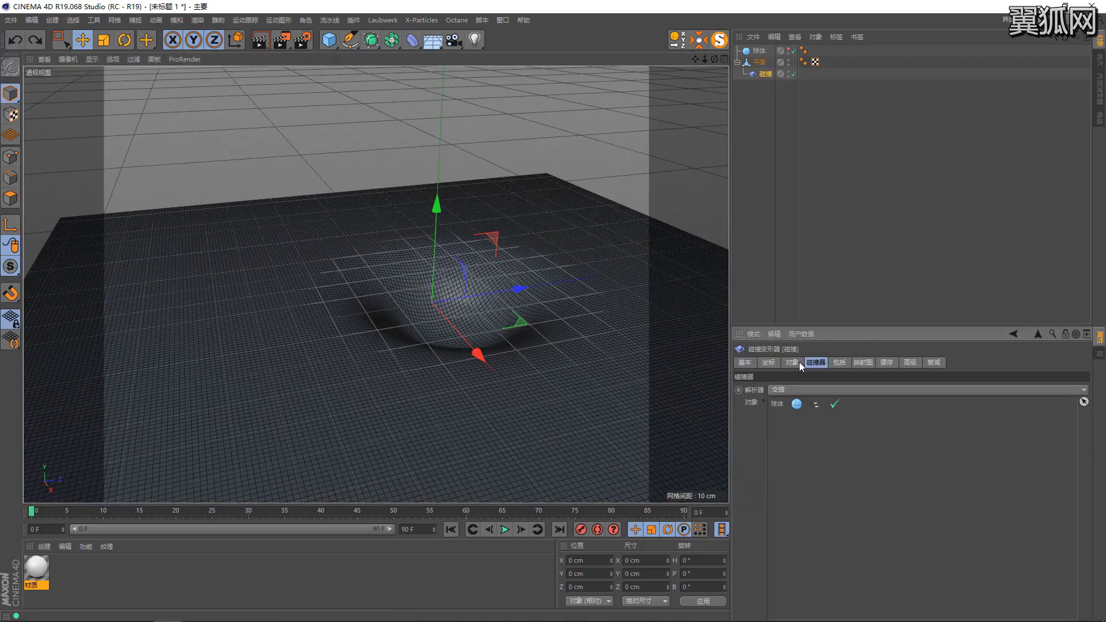
left_click(785, 363)
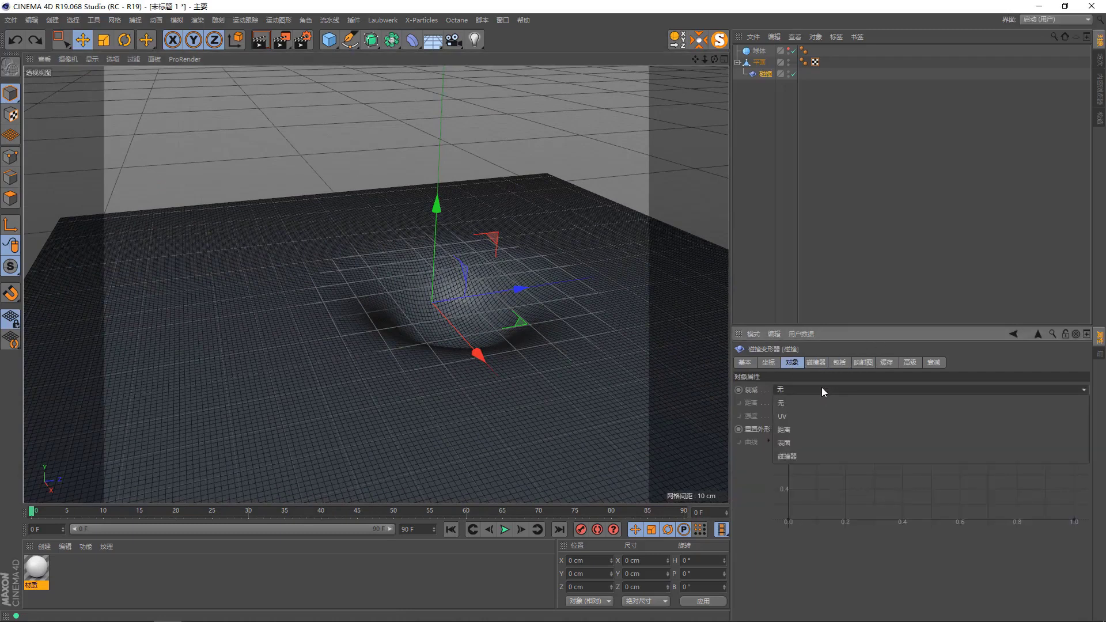
left_click(769, 362)
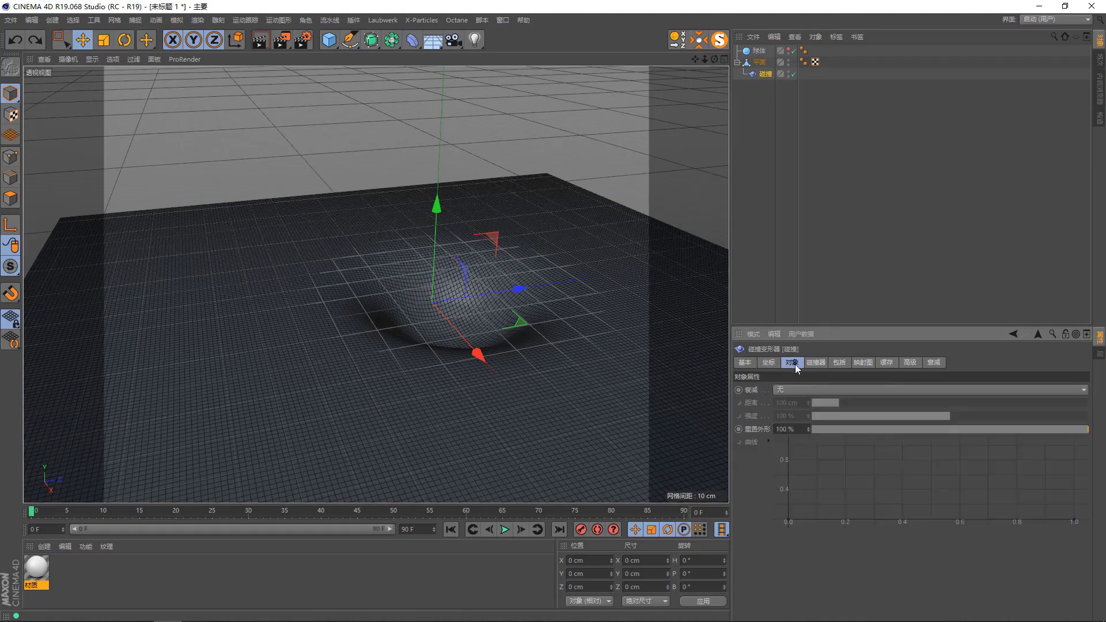
Reset the Displacer's falloff to None (无) and set Reset Shape to 51%
left_click(807, 390)
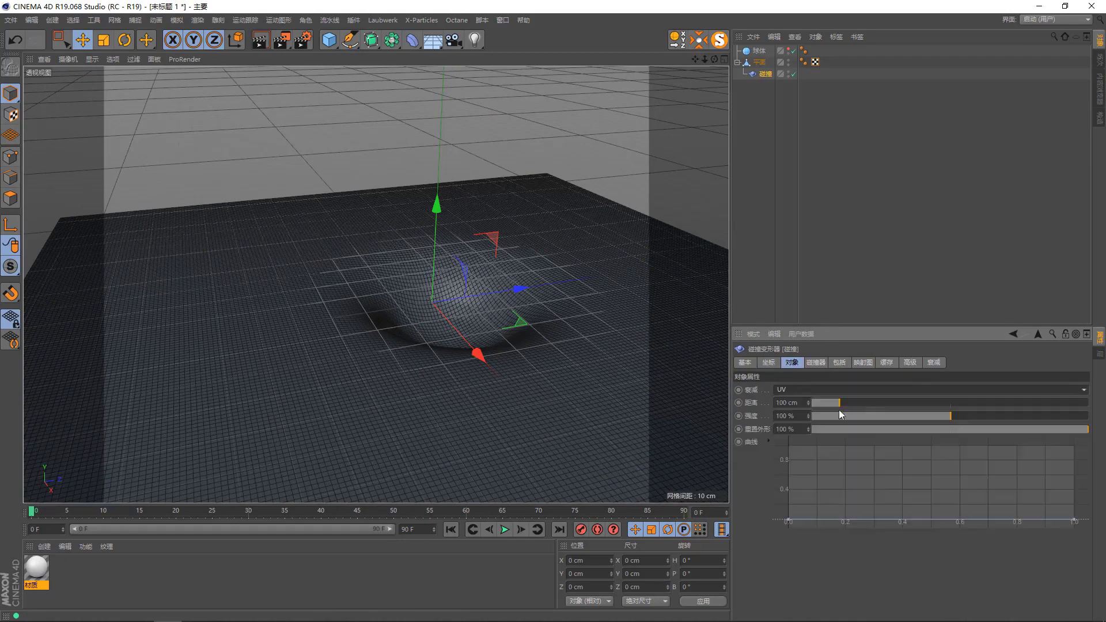
left_click_drag(839, 404, 839, 402)
left_click(810, 390)
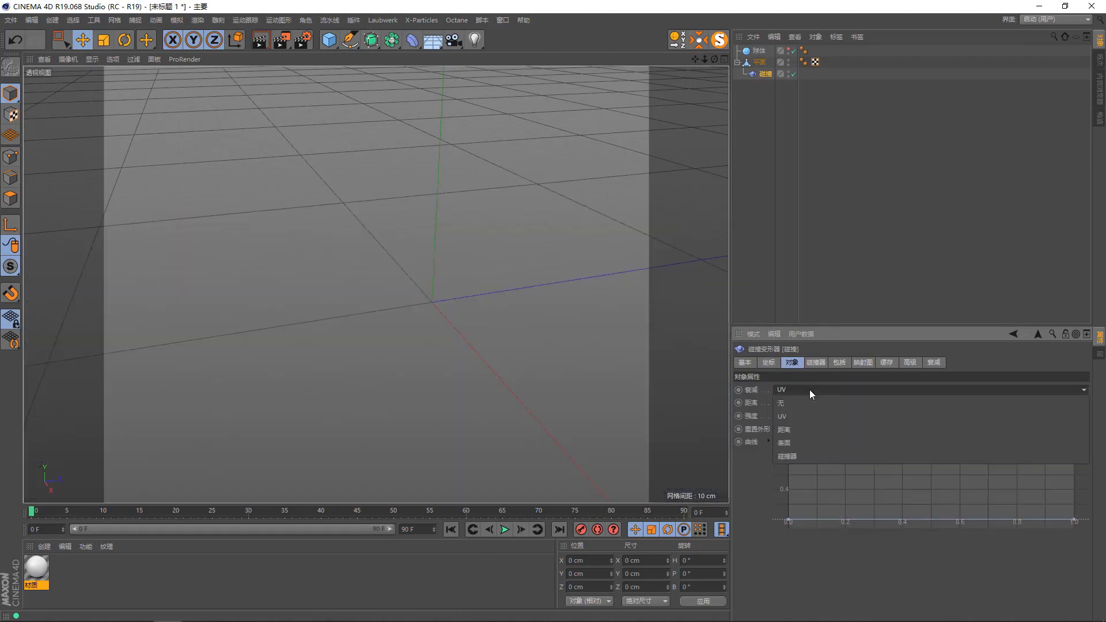
left_click(800, 444)
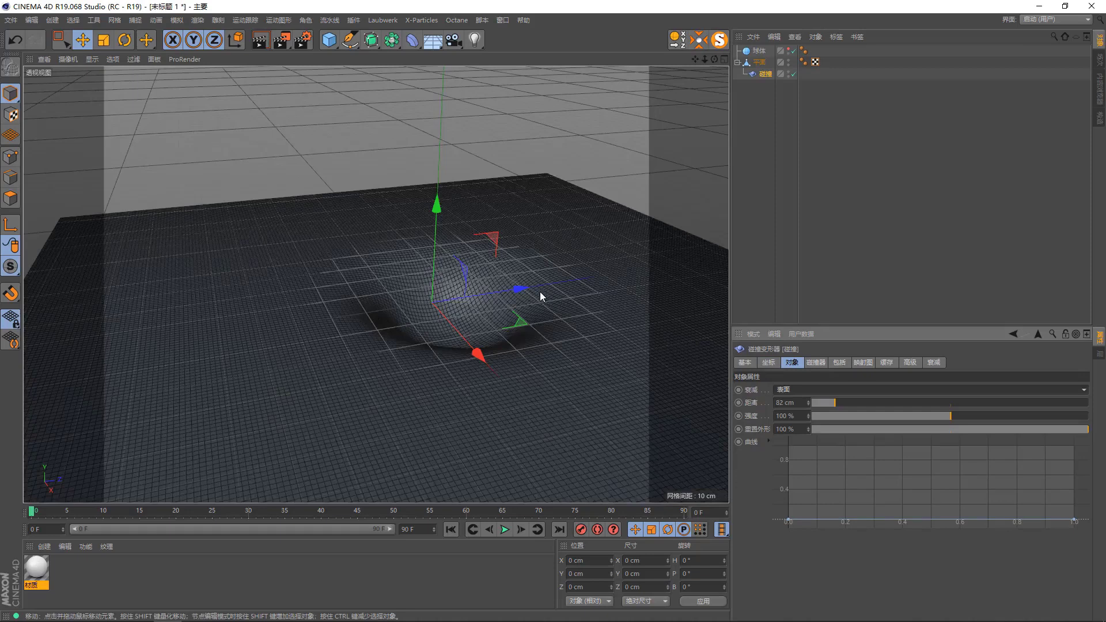
scroll(540, 296, "up", 3)
key("ctrl+z")
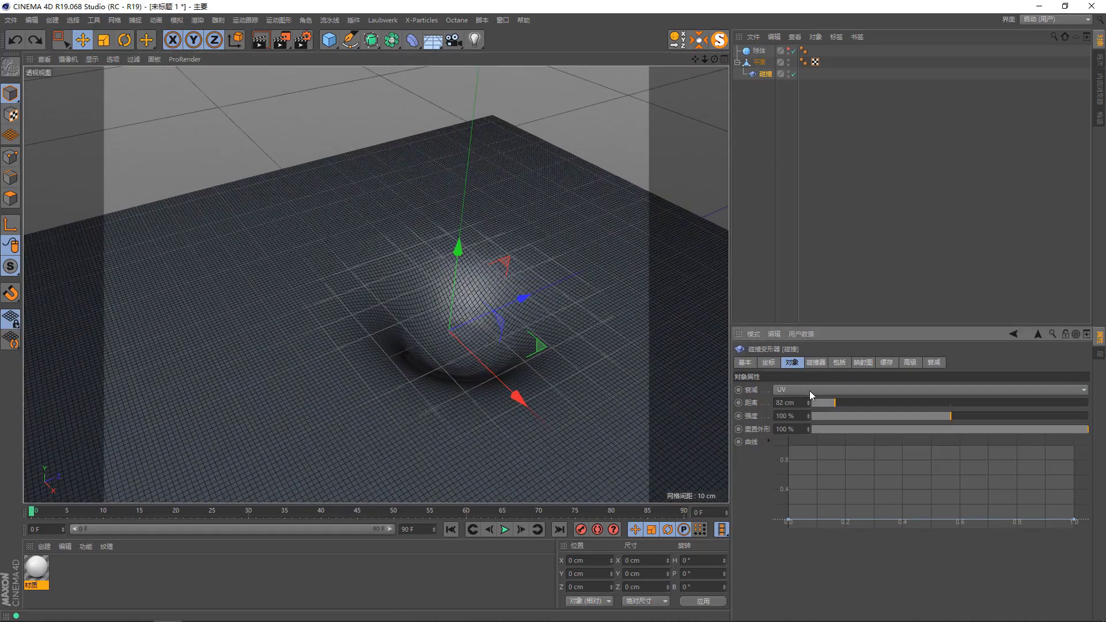
right_click(753, 394)
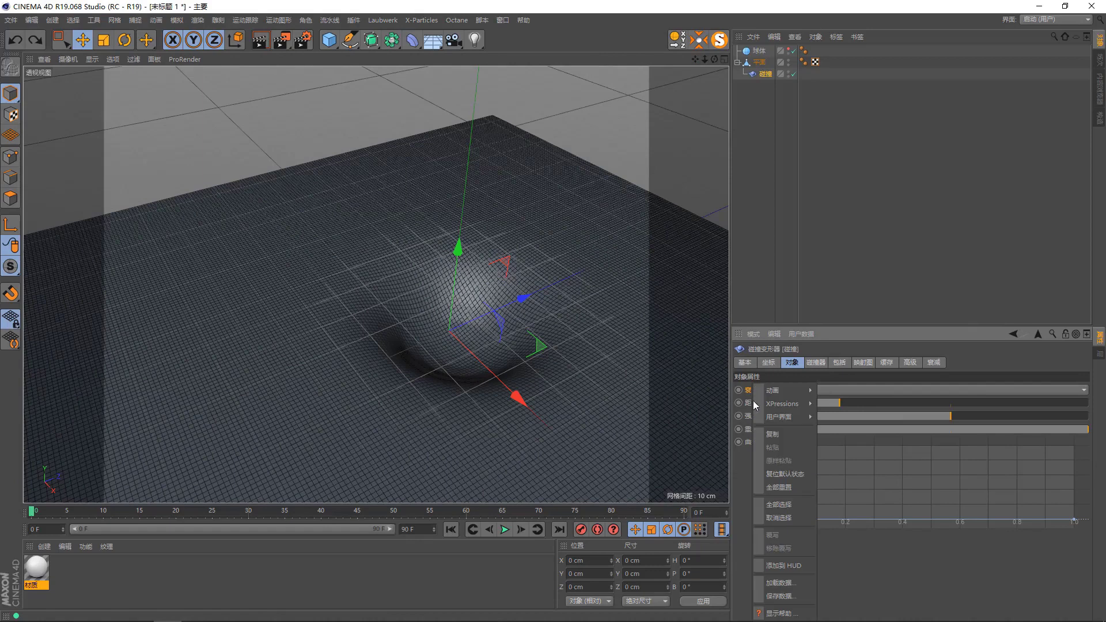
left_click(784, 475)
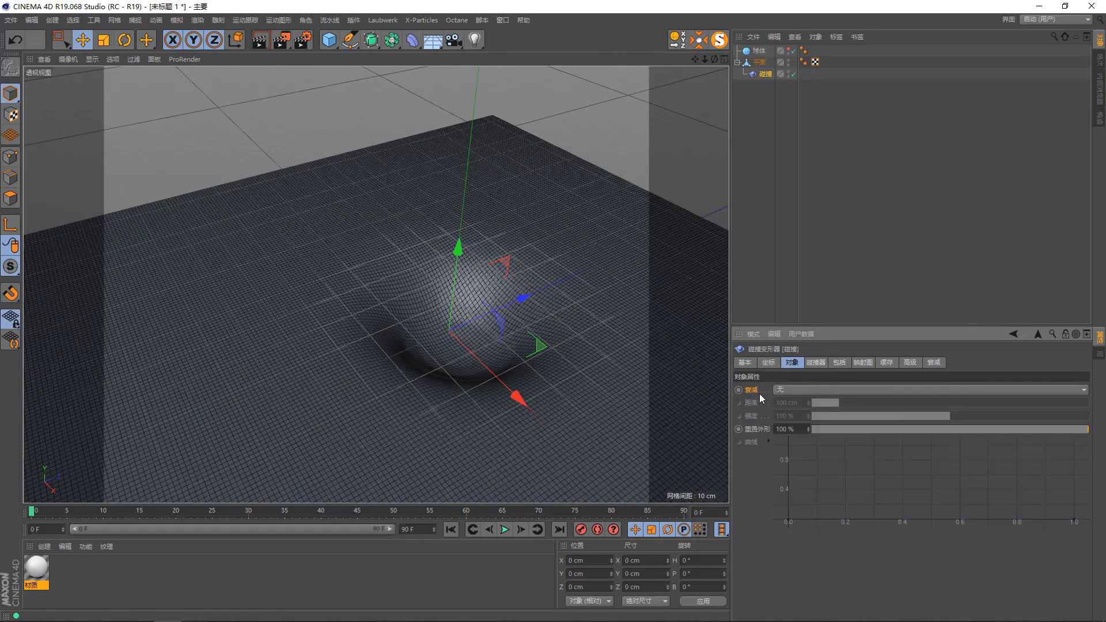
left_click_drag(857, 429, 850, 429)
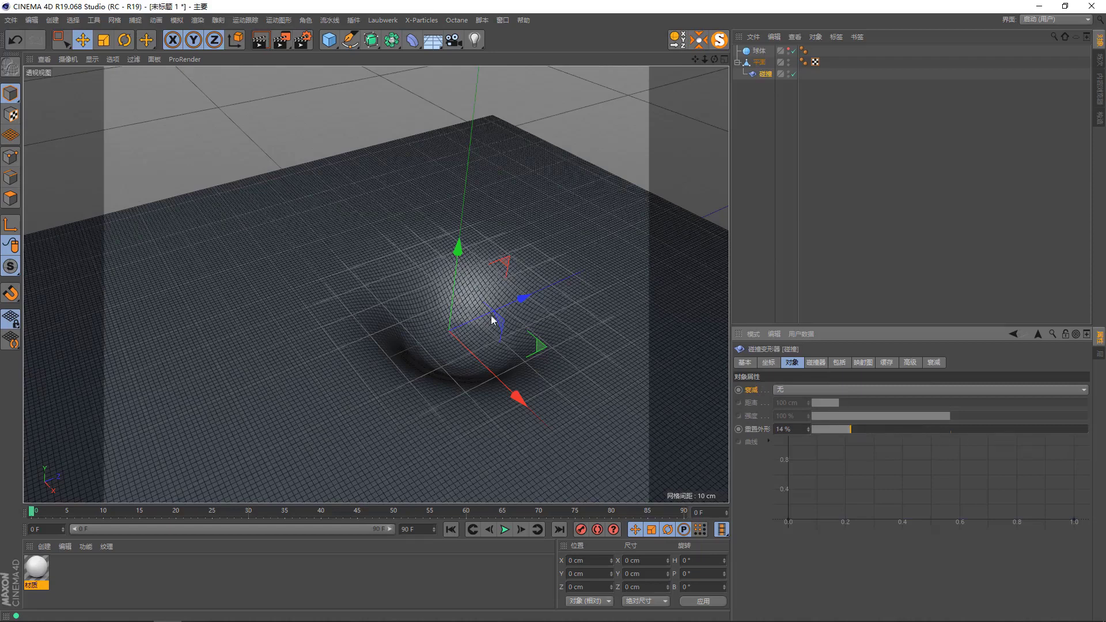
left_click_drag(977, 431, 954, 429)
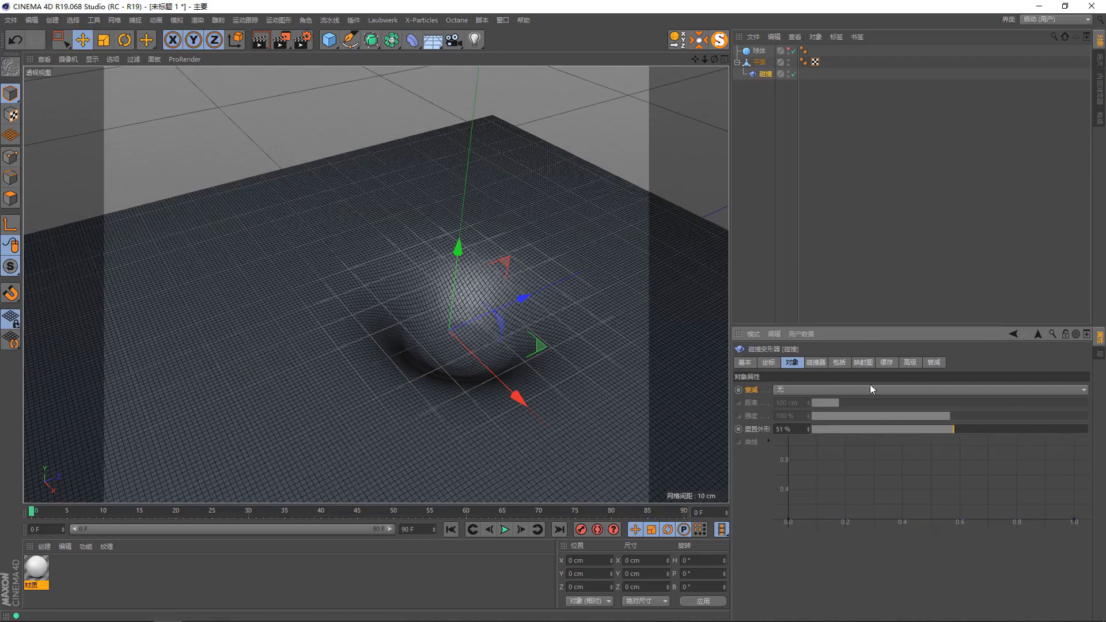
Look over the Displacer's remaining settings pages, then select the sphere in the viewport
left_click(929, 364)
left_click(775, 389)
left_click(815, 424)
left_click(899, 363)
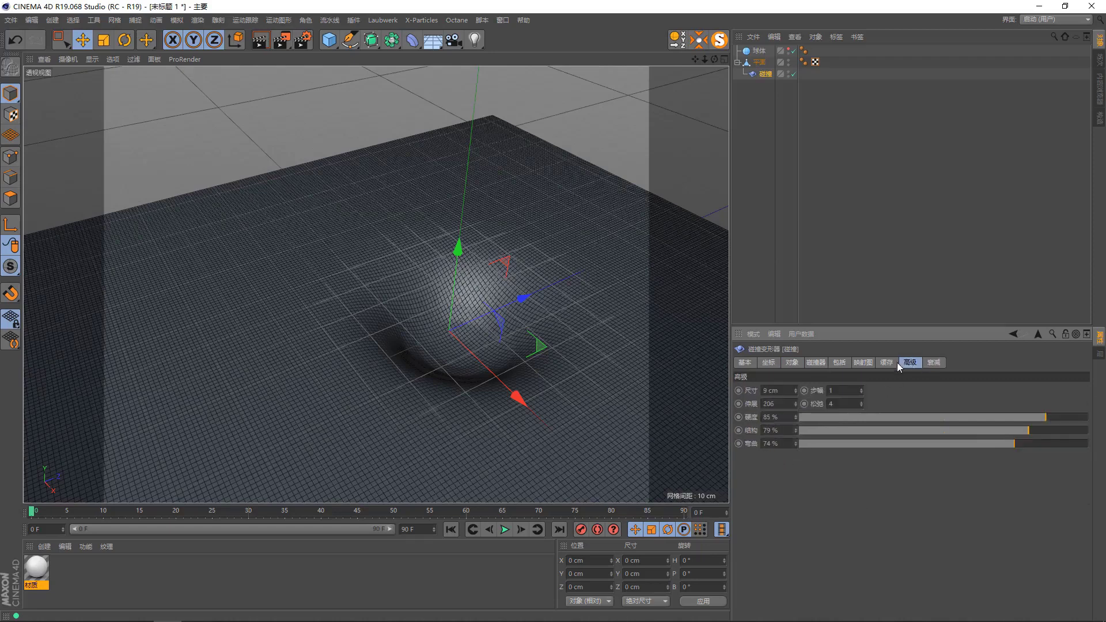
left_click(863, 363)
left_click(817, 365)
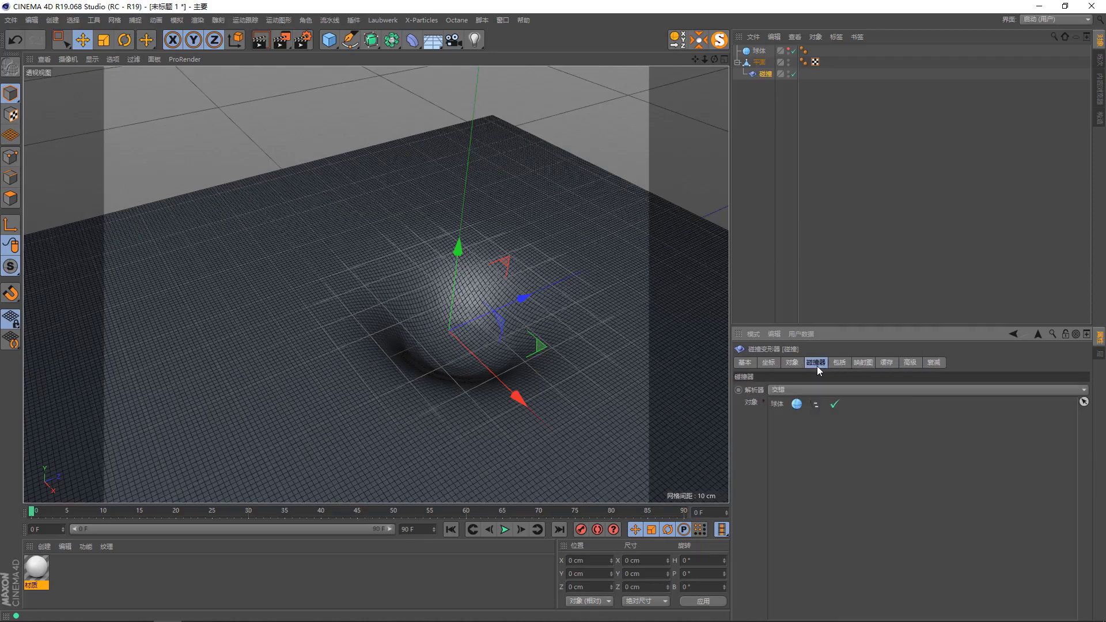
left_click(773, 363)
left_click(749, 363)
left_click(787, 361)
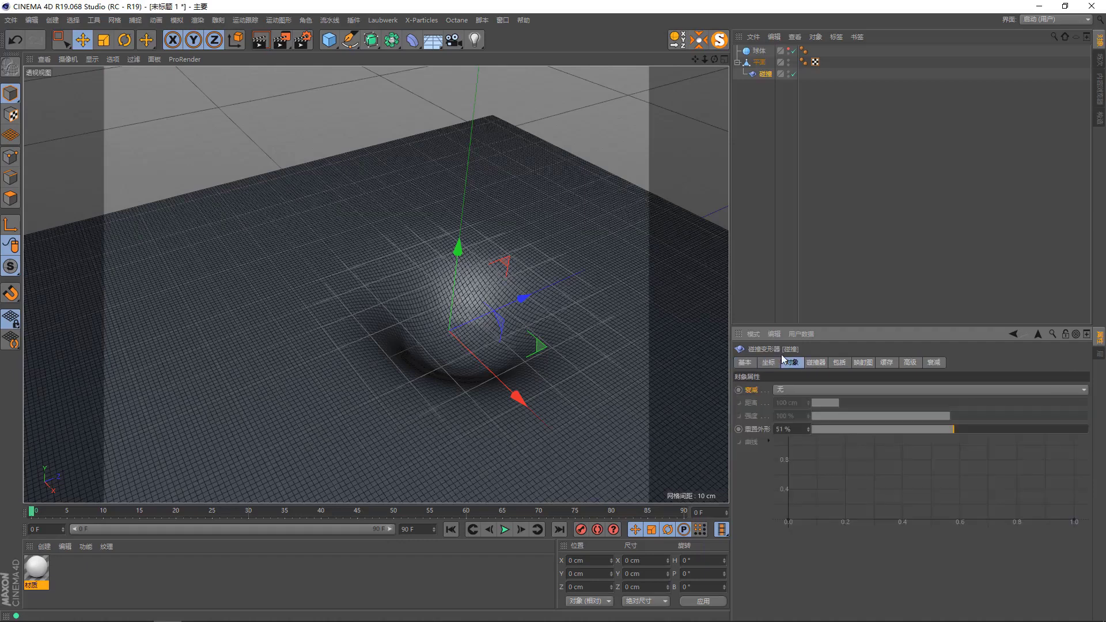
left_click_drag(583, 301, 489, 279, "alt")
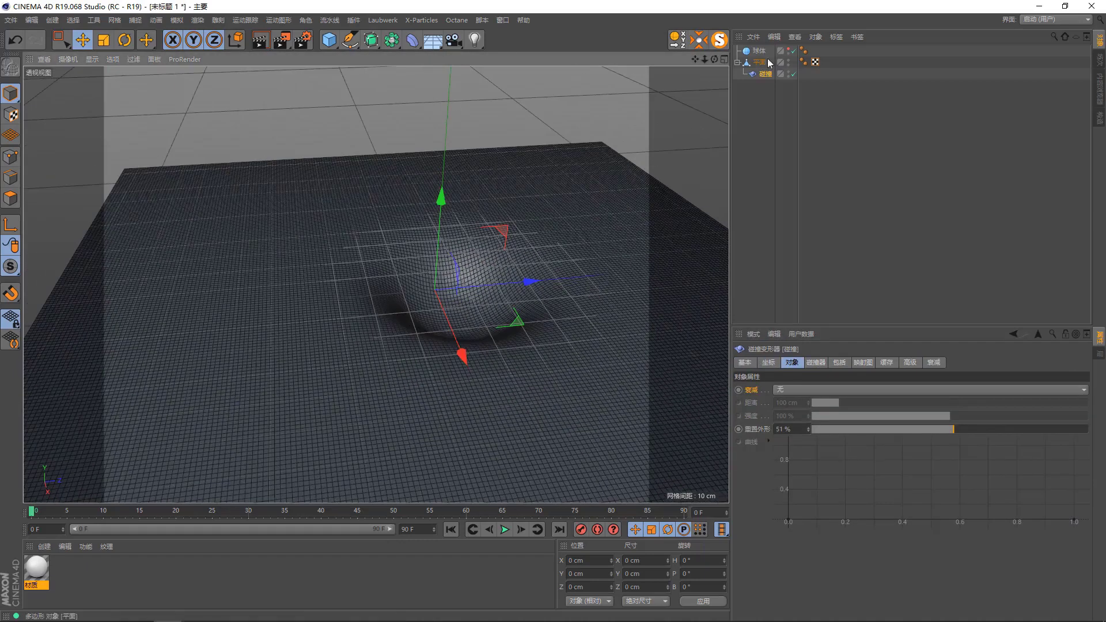
left_click(504, 268)
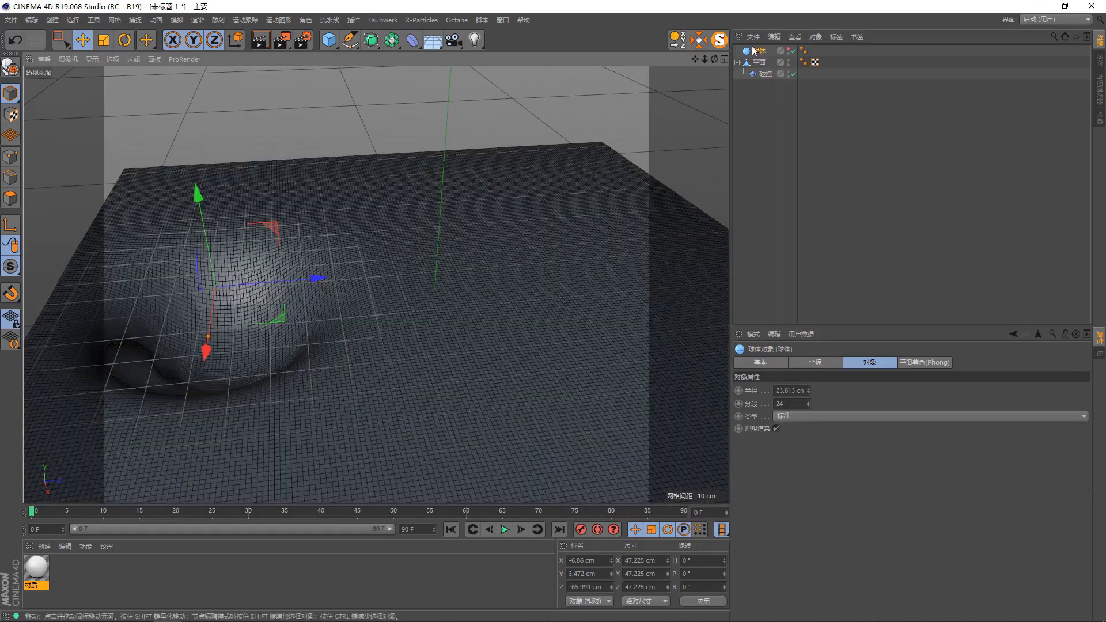
Remove the sphere and plane from the scene, leaving it empty
key("ctrl+z")
key("ctrl+z")
left_click(412, 39)
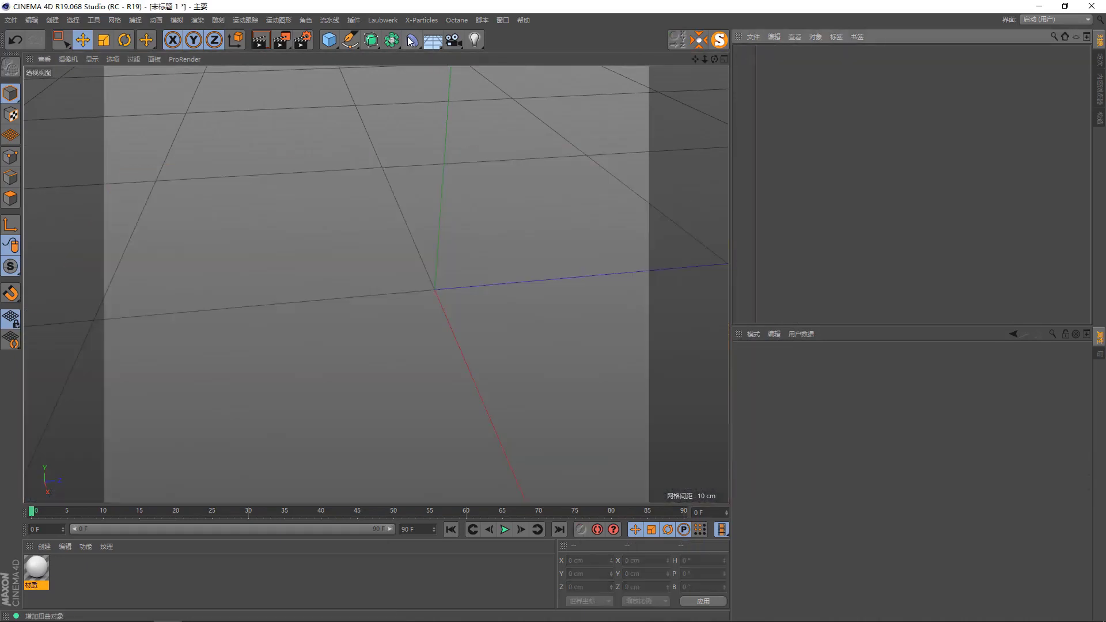
key("ctrl+shift+z")
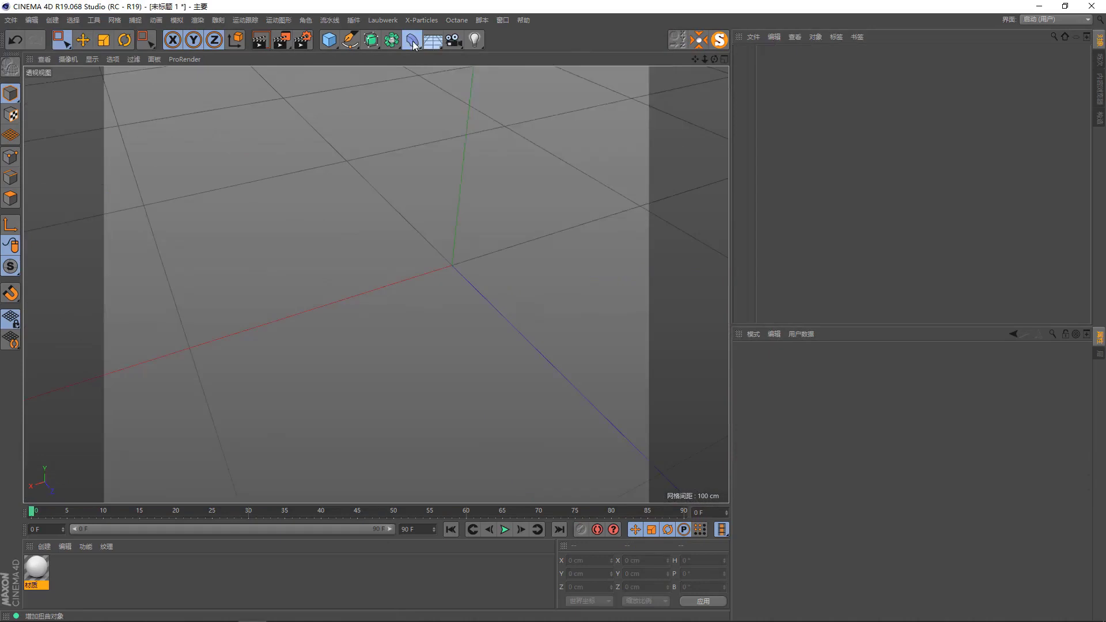
left_click(412, 39)
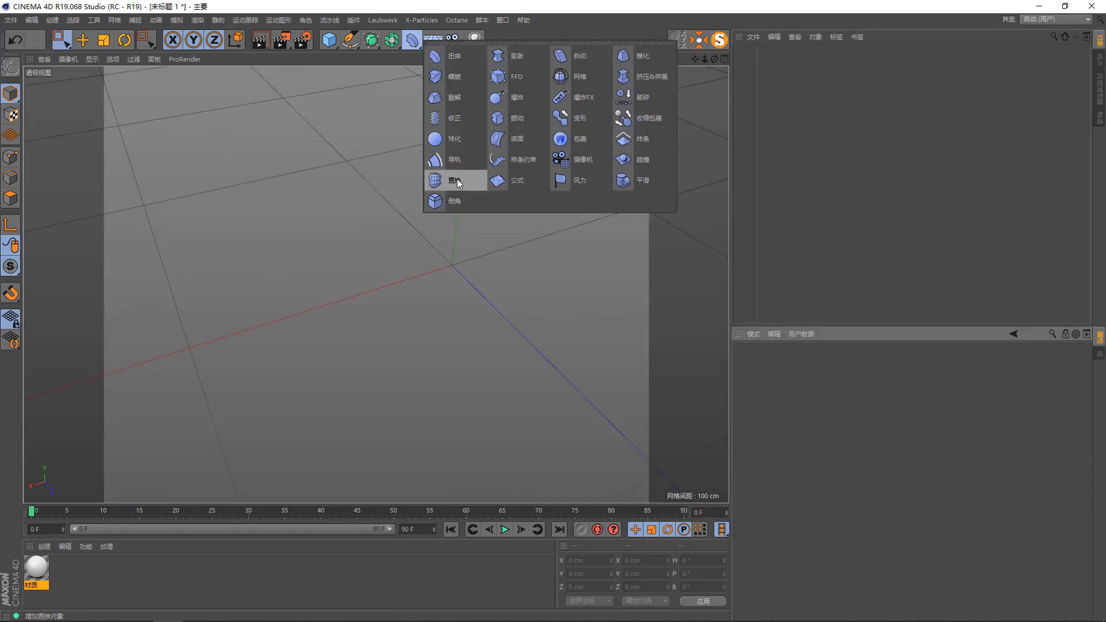
key("ctrl+shift+z")
key("ctrl+shift+z")
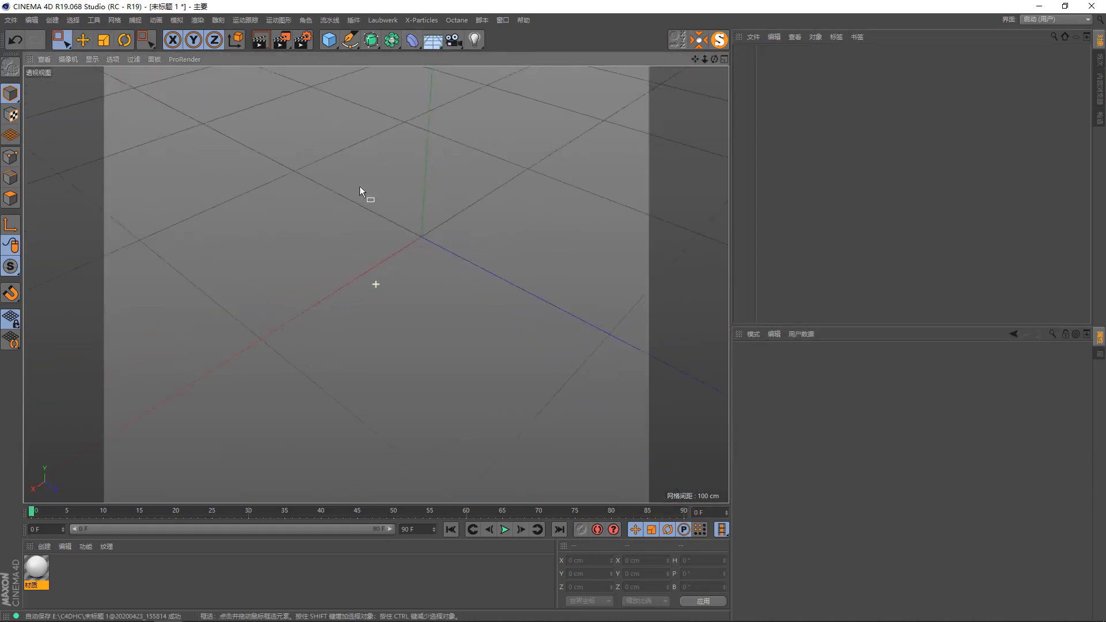
Add a Plane primitive and set its segments to 100
left_click(329, 40)
left_click(427, 79)
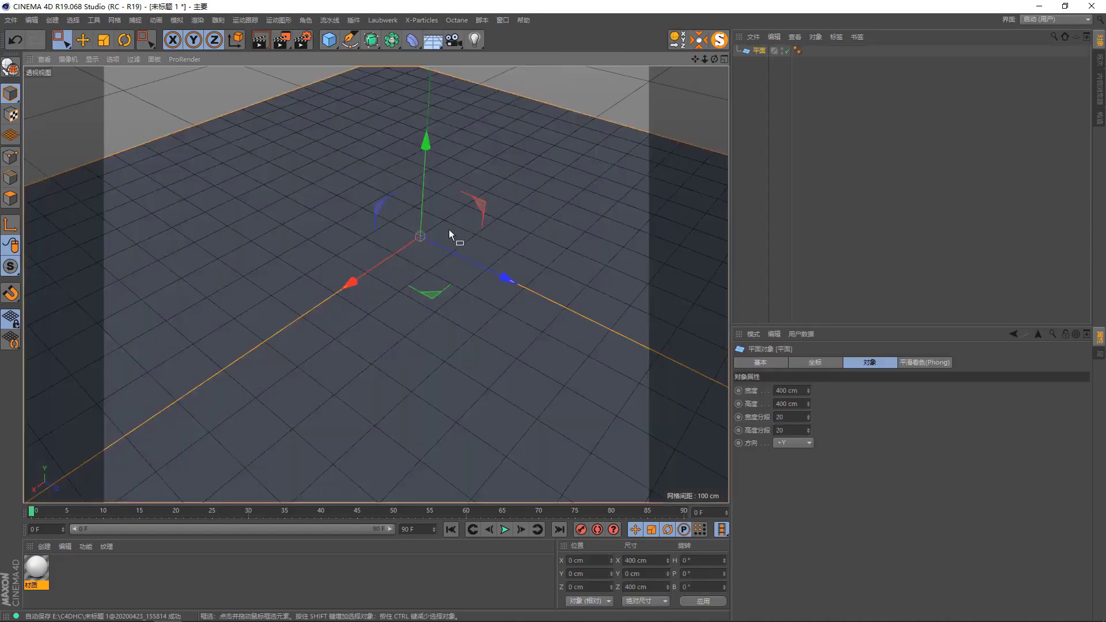
scroll(456, 226, "down", 3)
left_click_drag(465, 223, 489, 226, "alt")
double_click(781, 417)
type("10")
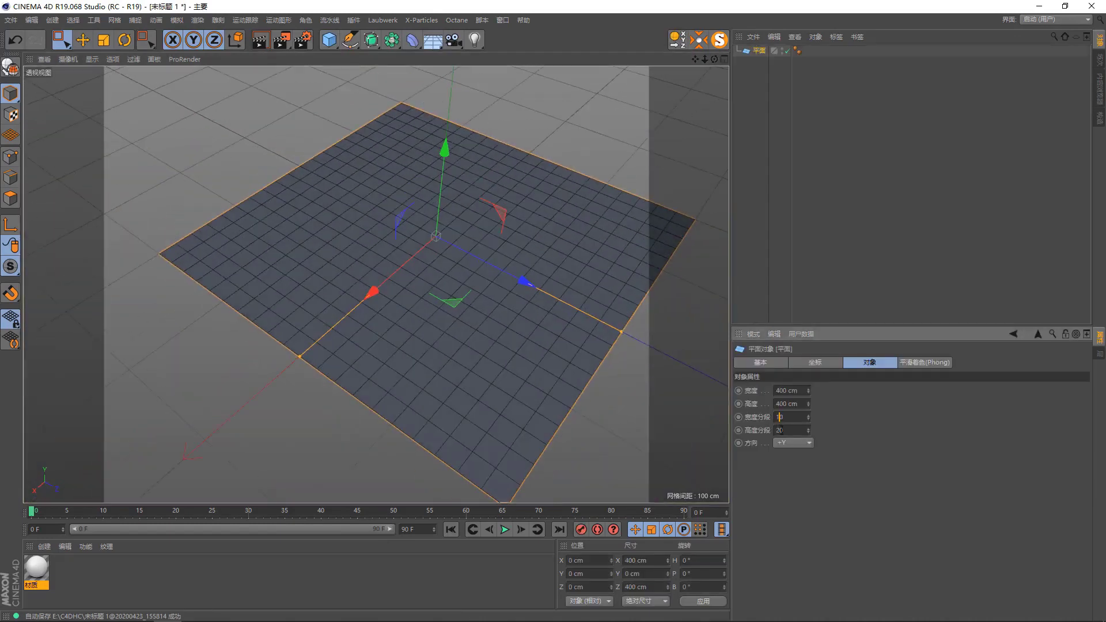
double_click(794, 420)
type("100")
key("Return")
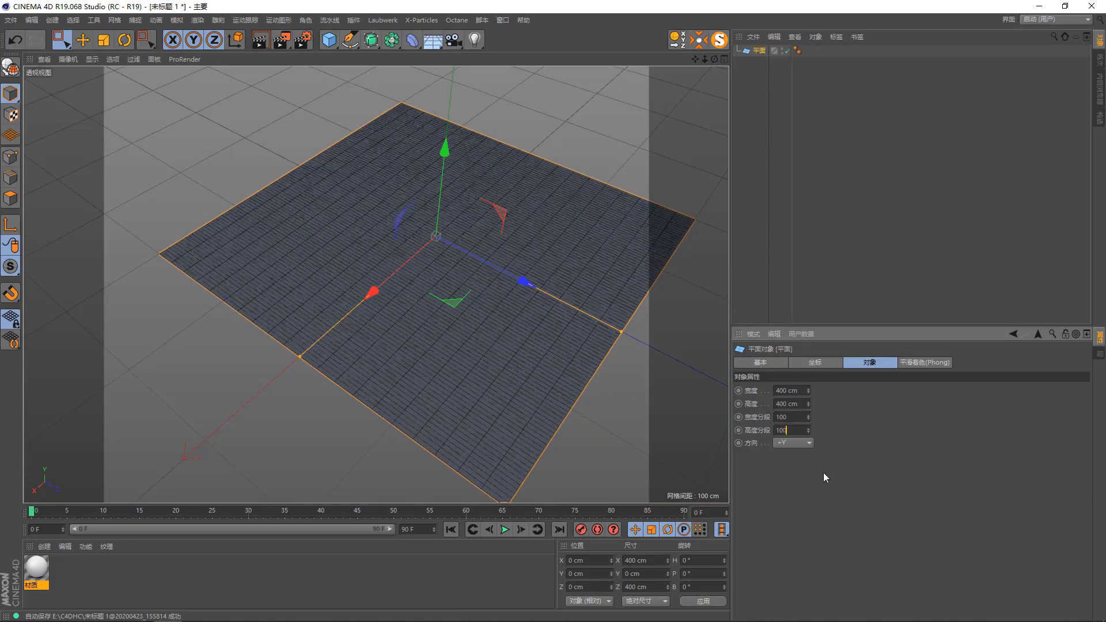
scroll(489, 266, "up", 3)
Make the plane editable and add a Displace deformer to the scene
key("c")
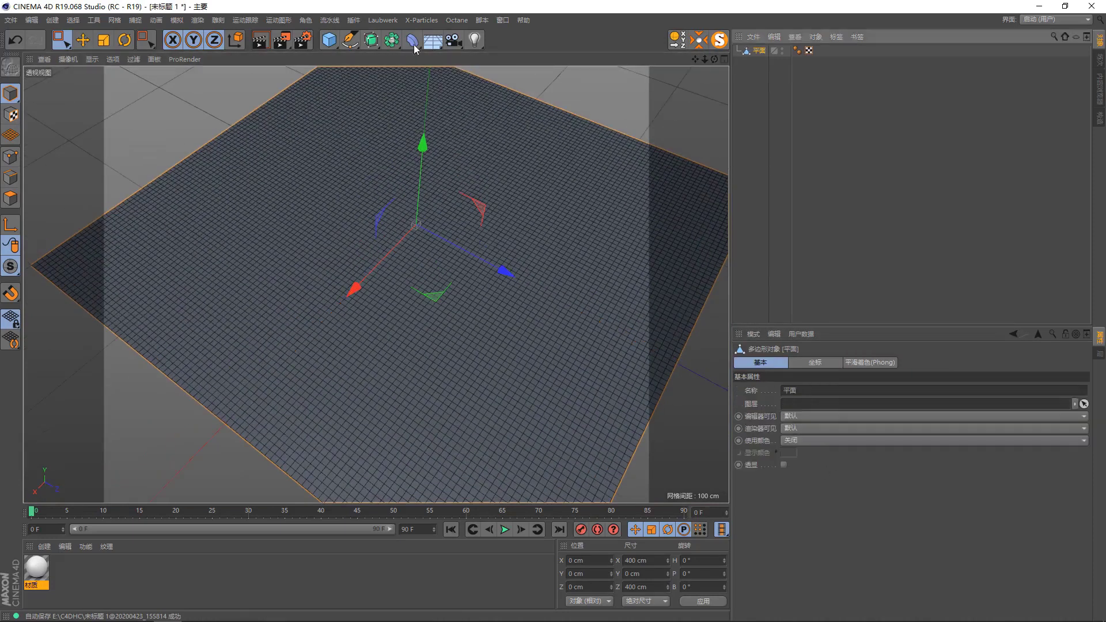
left_click(412, 40)
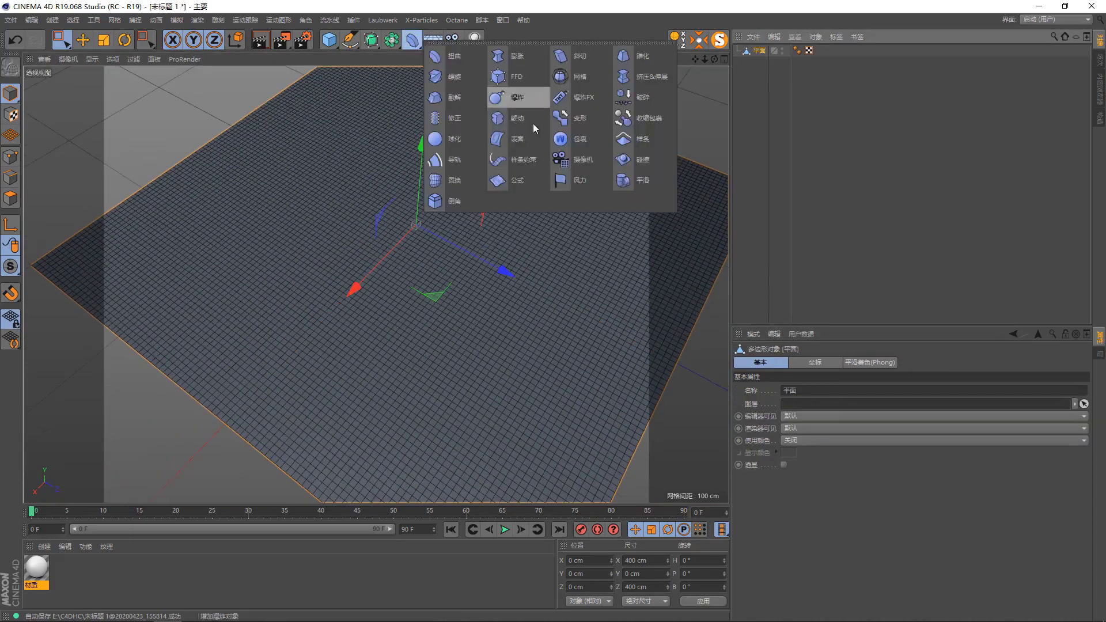
left_click(460, 180)
scroll(465, 196, "down", 3)
scroll(464, 210, "down", 2)
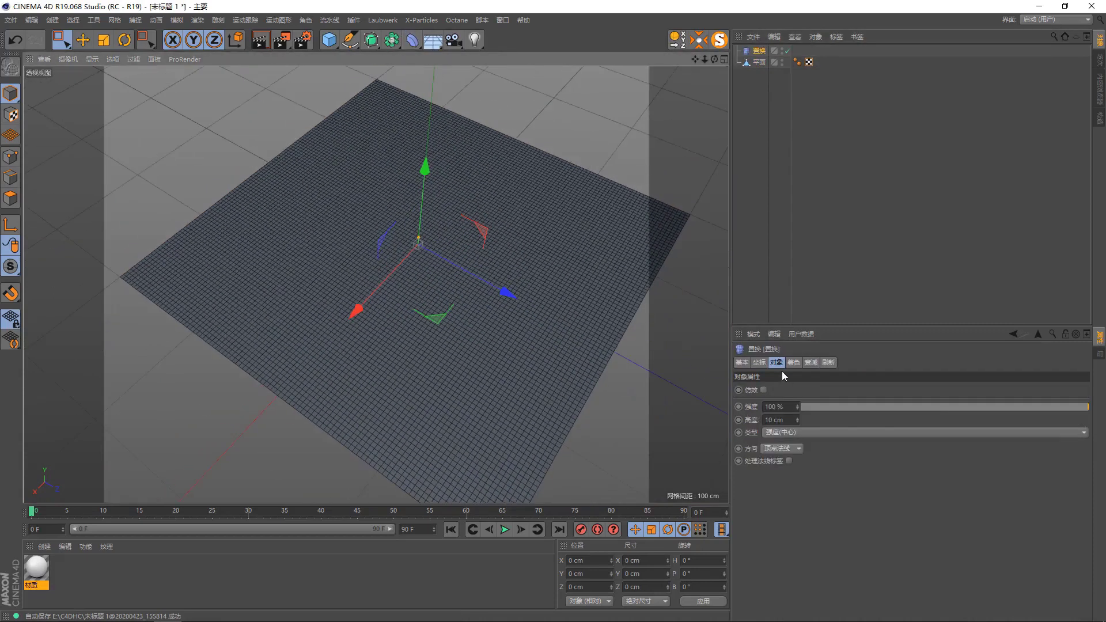
left_click(794, 365)
scroll(438, 288, "up", 3)
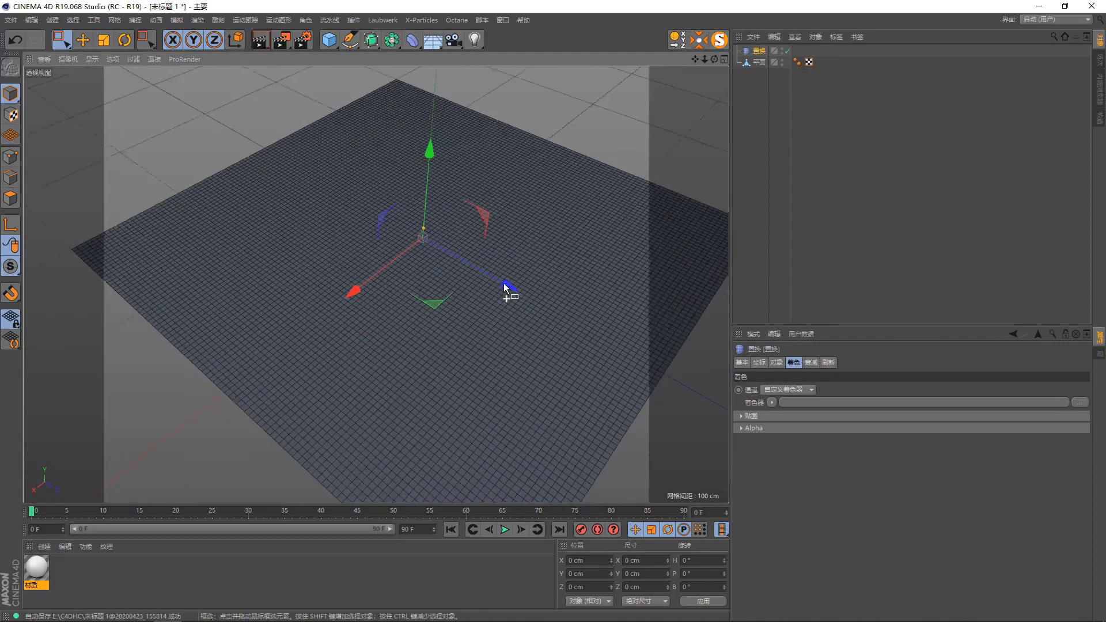
scroll(504, 283, "up", 2)
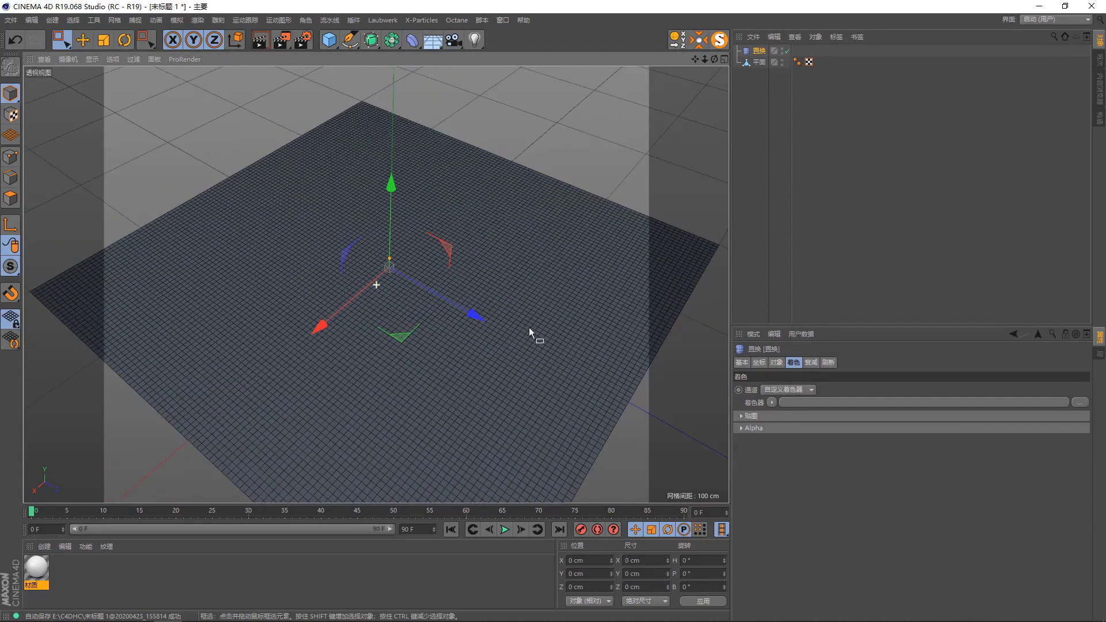
Set the Displacer's shader to Noise using the 路卡 (Luka) noise type
left_click(773, 403)
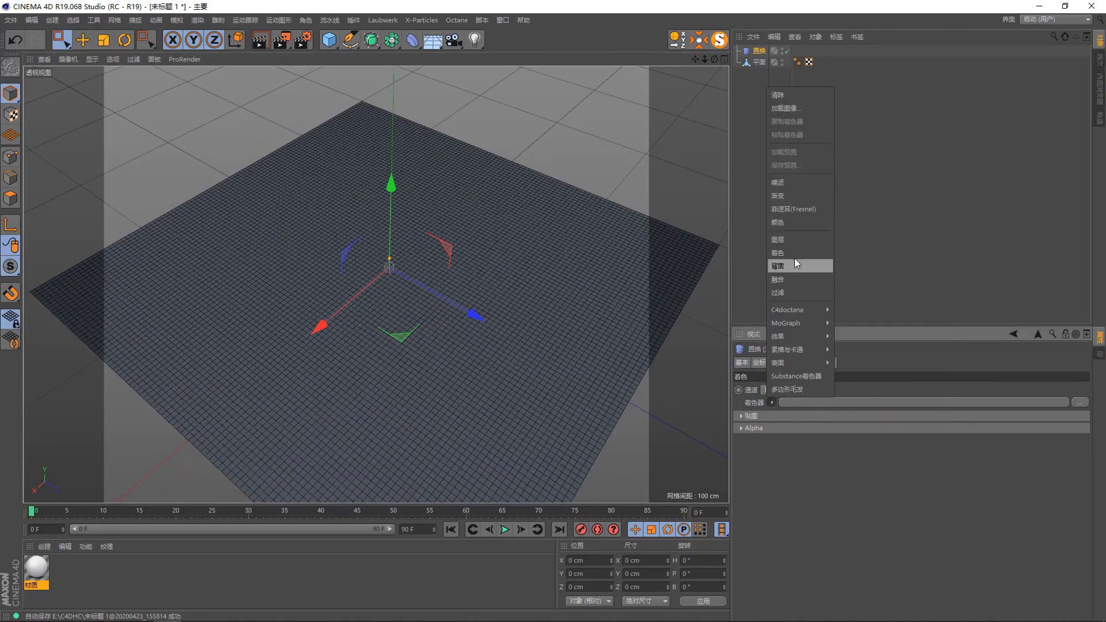
left_click(792, 182)
left_click(831, 402)
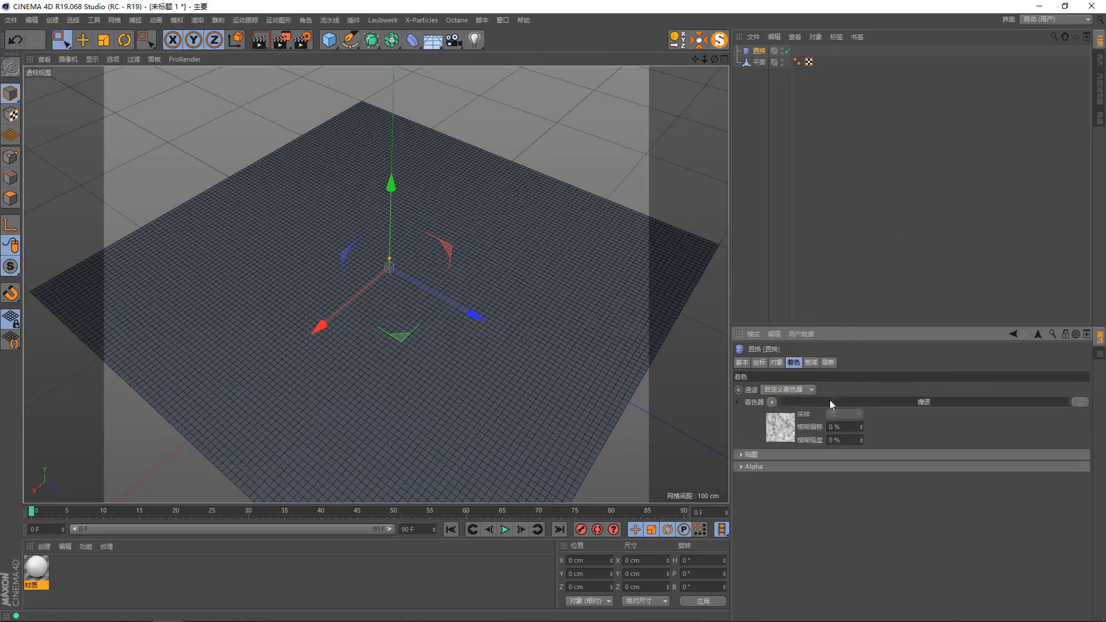
left_click(834, 499)
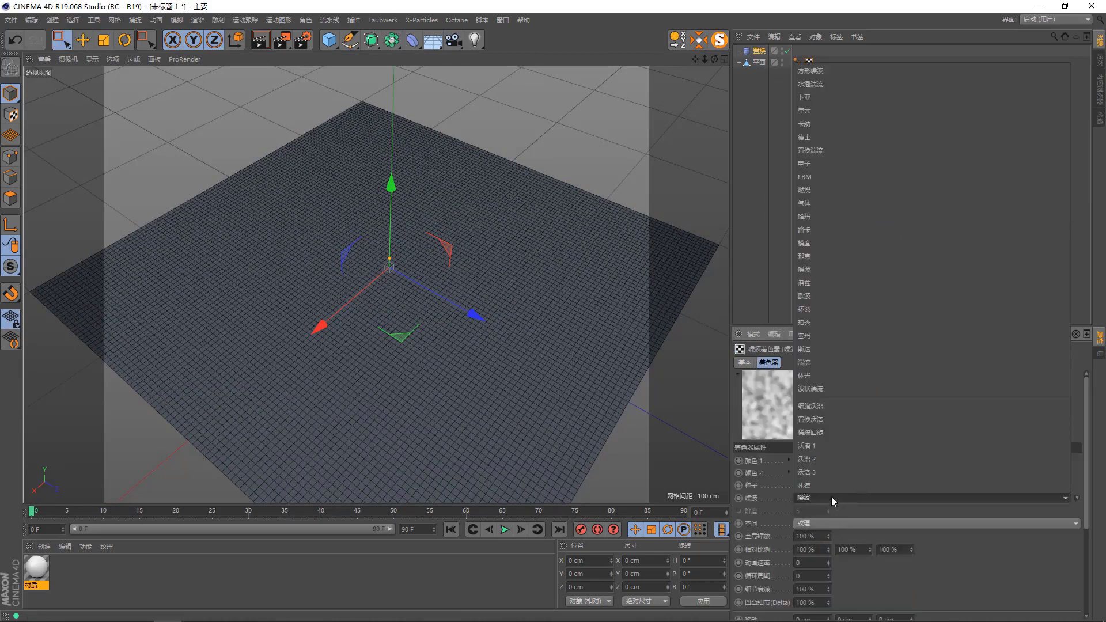
left_click(850, 241)
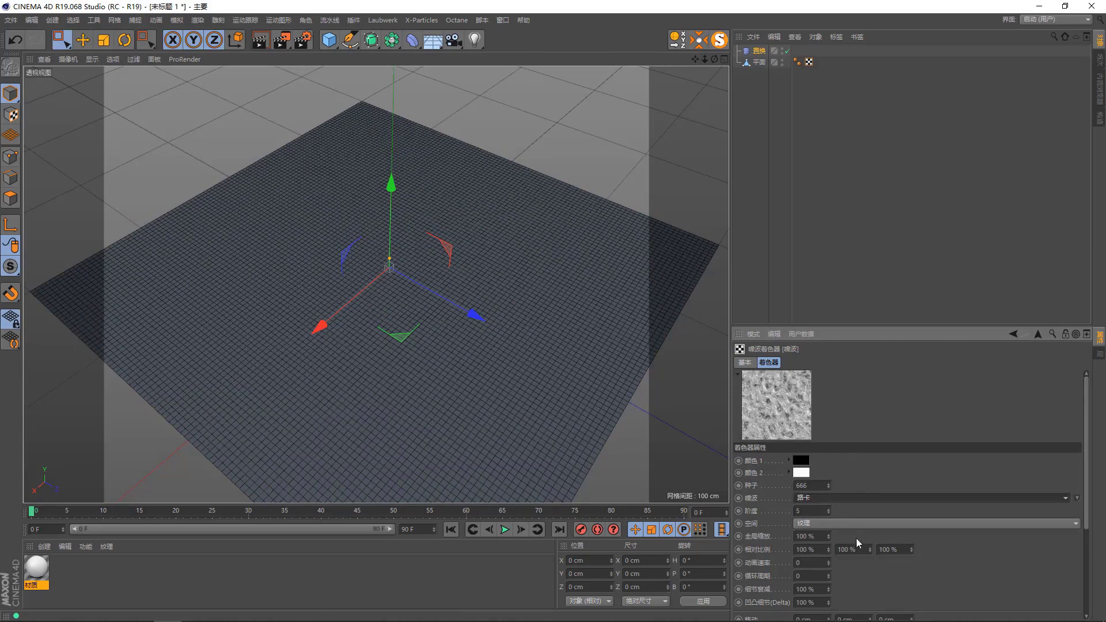
Set the noise shader's Global Scale to 300%
scroll(932, 517, "down", 3)
scroll(932, 517, "up", 1)
type("300")
key("Return")
scroll(905, 552, "down", 1)
scroll(911, 504, "down", 1)
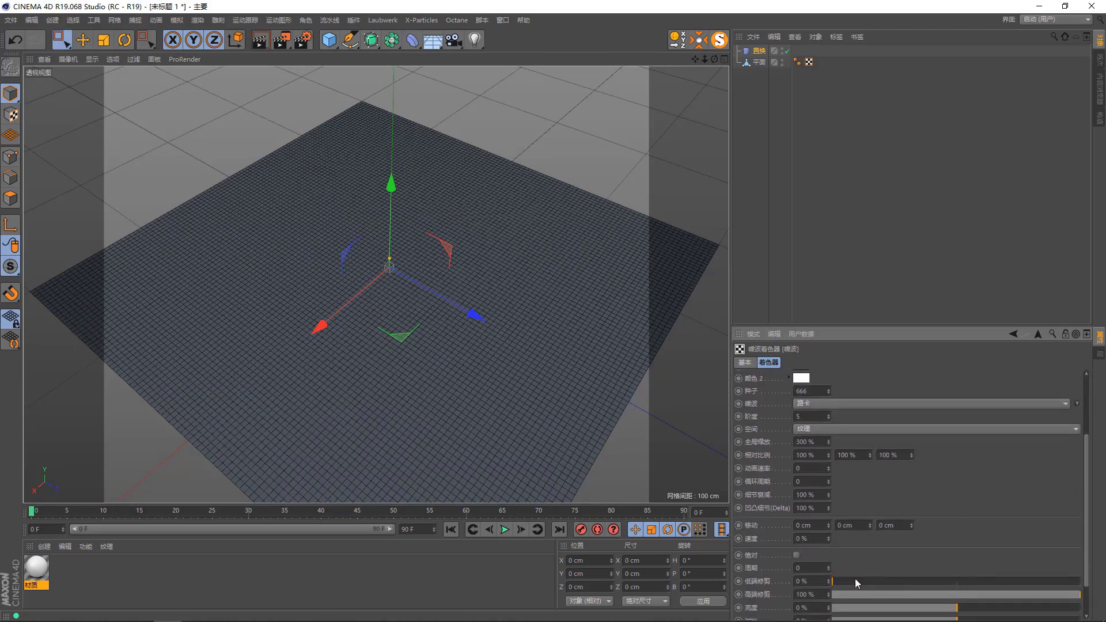
scroll(945, 547, "down", 2)
scroll(980, 550, "up", 2)
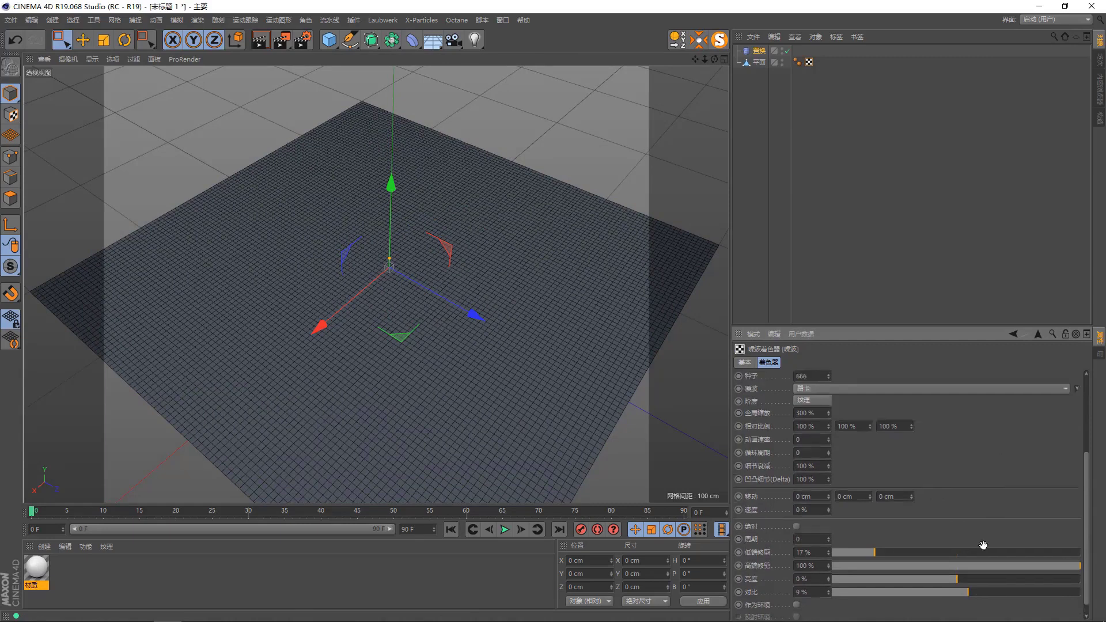
scroll(980, 551, "up", 3)
left_click(1038, 335)
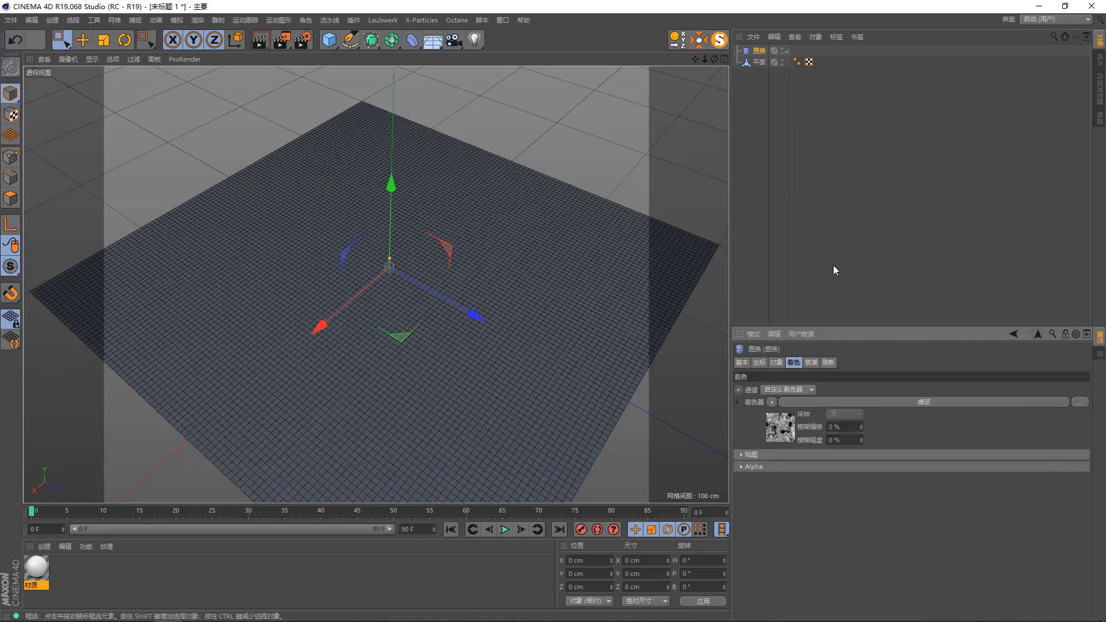
Make the Displacer a child of the plane so it deforms into noise terrain
left_click(776, 365)
left_click_drag(468, 292, 544, 264, "alt")
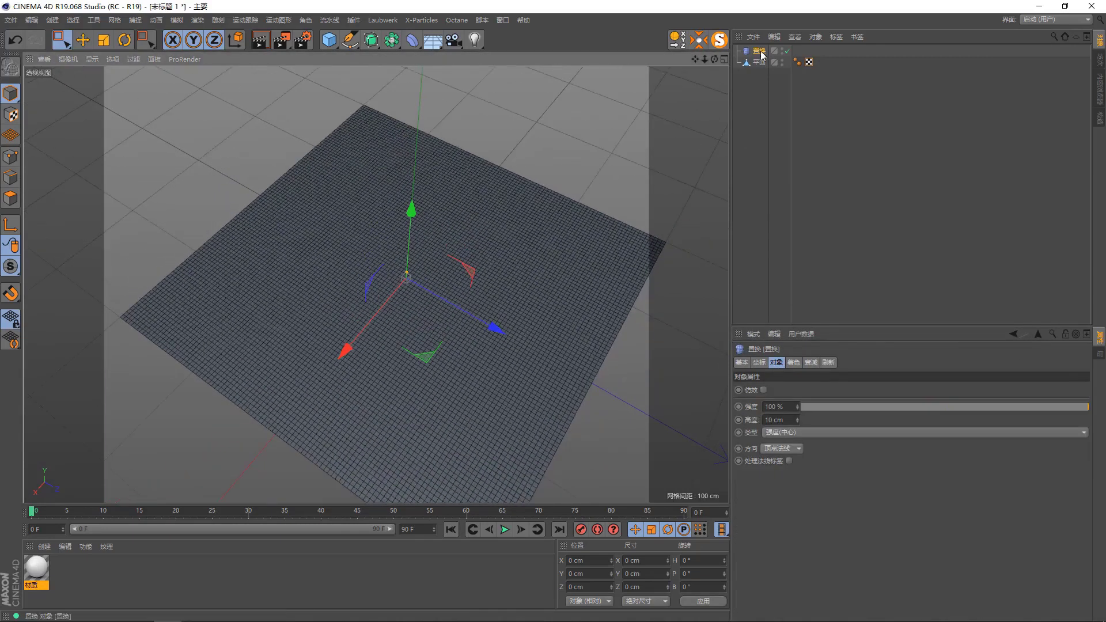
left_click_drag(760, 65, 760, 62)
mouse_move(486, 321)
left_mouse_down("alt")
mouse_move(442, 295)
mouse_move(461, 249)
mouse_move(375, 260)
mouse_move(381, 314)
mouse_move(398, 245)
left_mouse_up("alt")
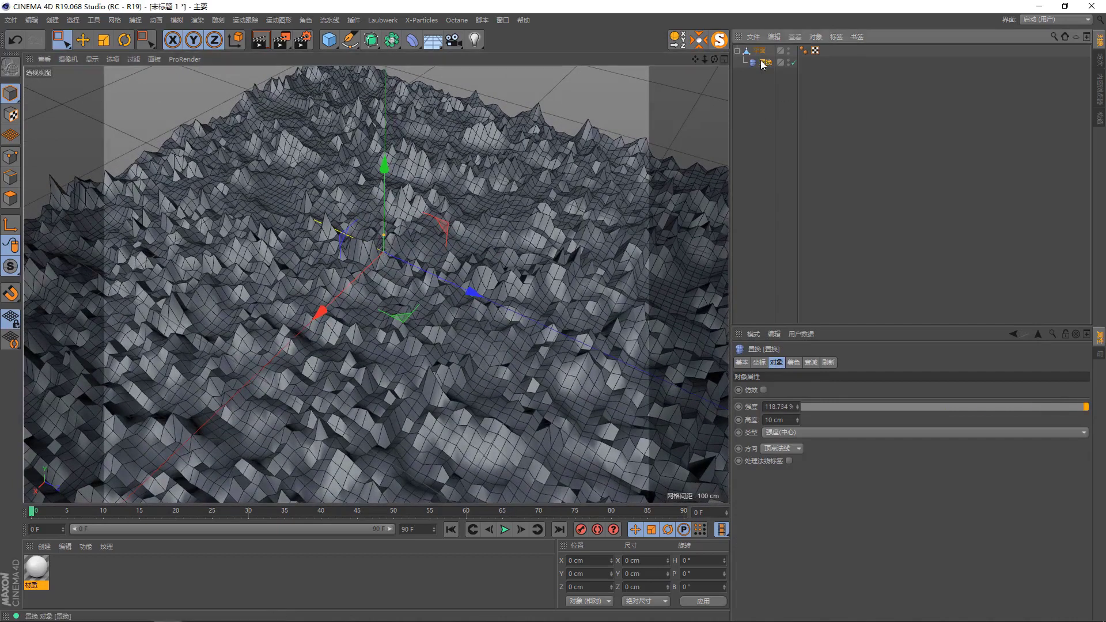
Raise the noise shader's Global Scale to 600% and select the plane
left_click(799, 364)
left_click(821, 403)
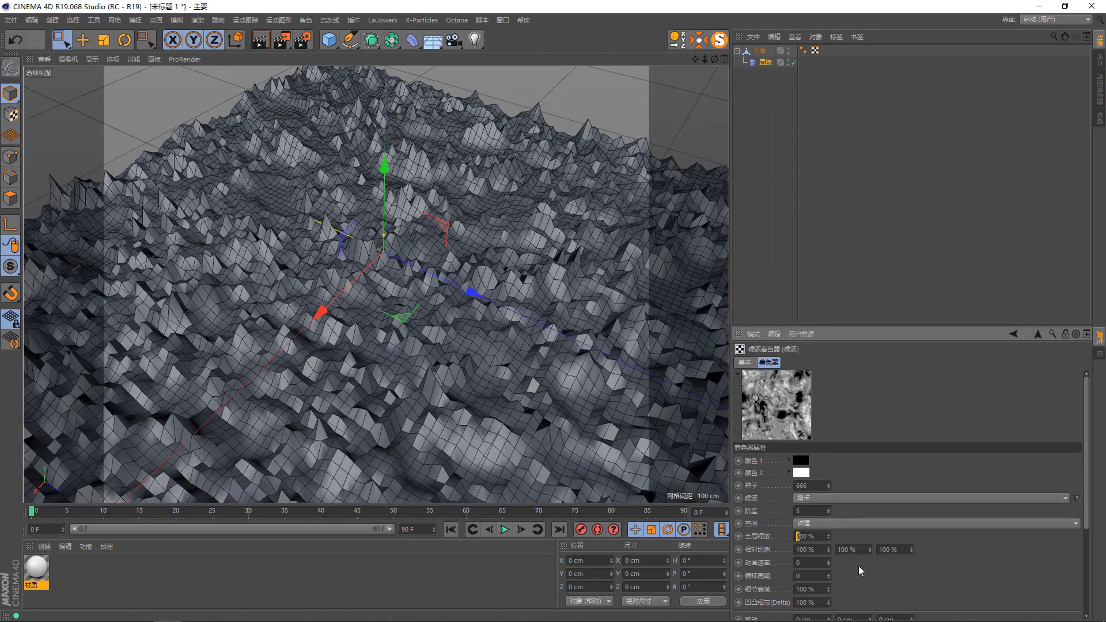
type("6")
key("Return")
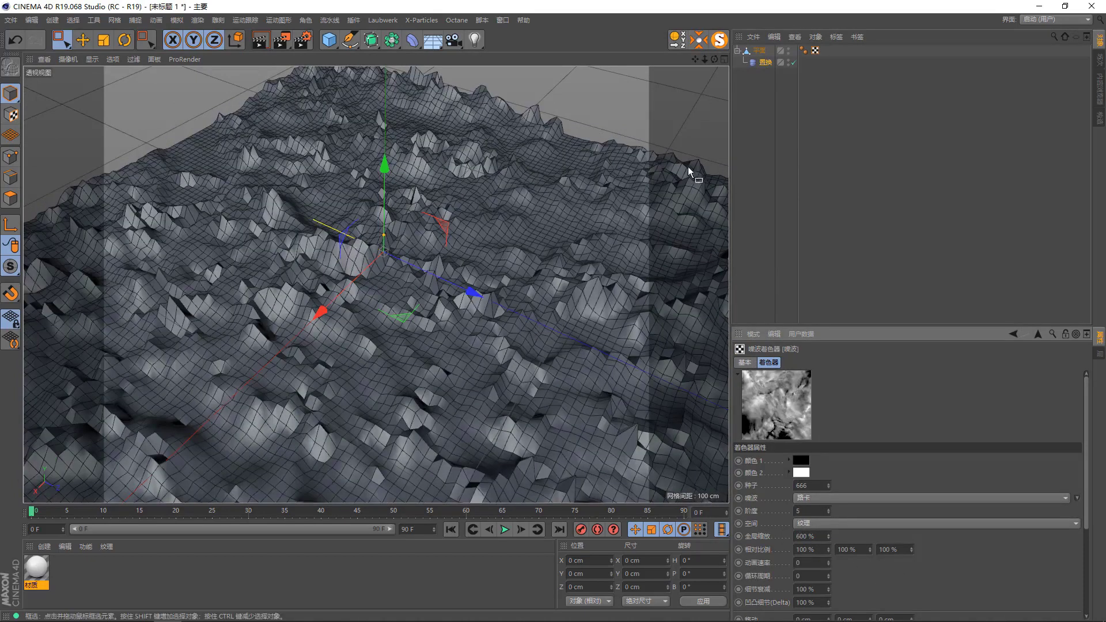
left_click(760, 50)
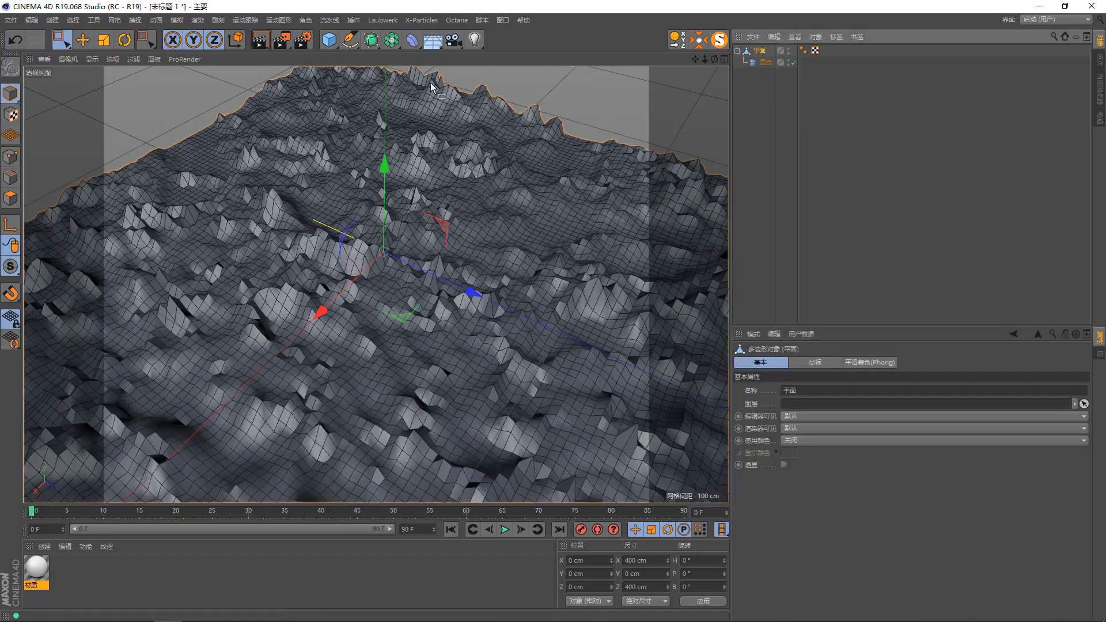
Wrap the plane in a Subdivision Surface and switch the viewport to Gouraud shading
left_click(367, 45, "alt")
mouse_move(479, 159)
left_mouse_down("alt")
mouse_move(469, 211)
mouse_move(489, 162)
mouse_move(482, 144)
mouse_move(450, 149)
left_mouse_up("alt")
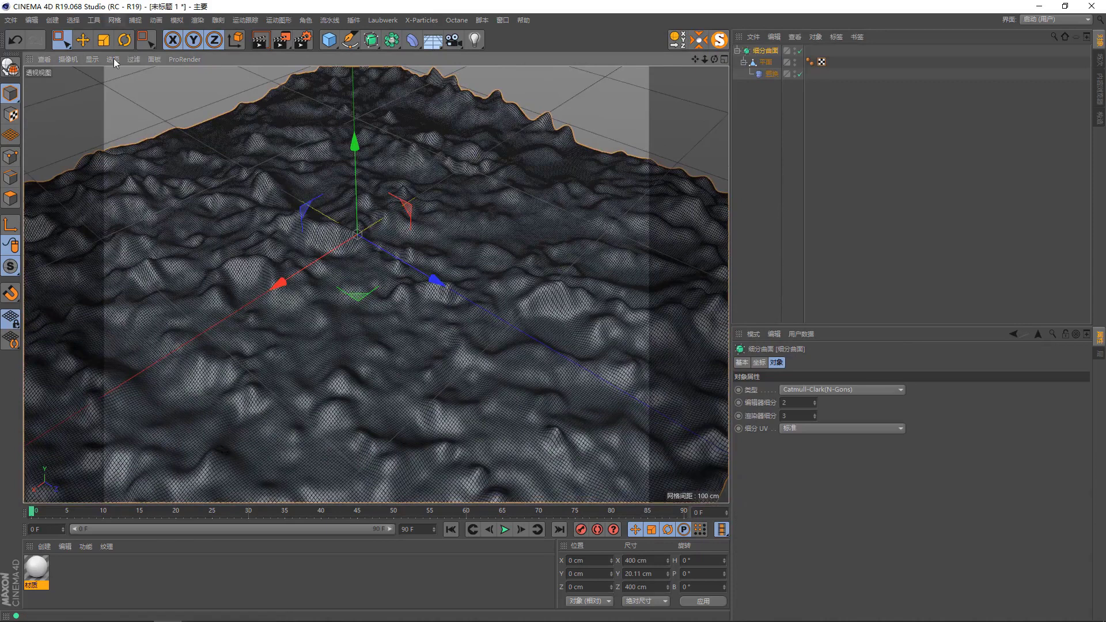
left_click(93, 59)
left_click(106, 78)
Set the Displacer's noise Global Scale to 1000% and Low Clip to 26%
left_click(772, 74)
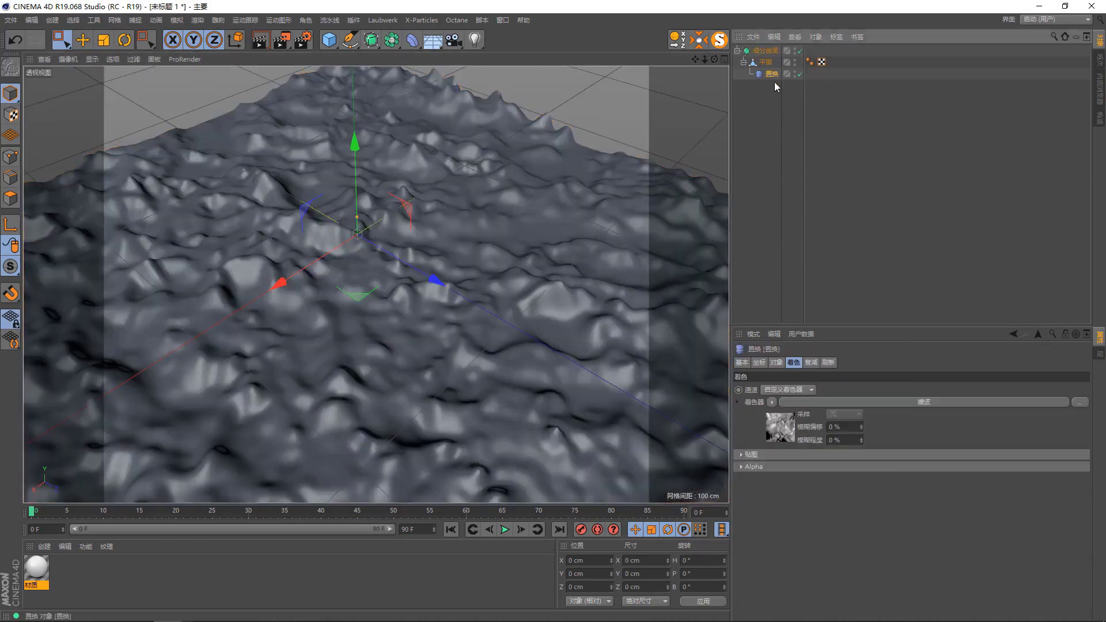
left_click(897, 402)
scroll(937, 491, "down", 3)
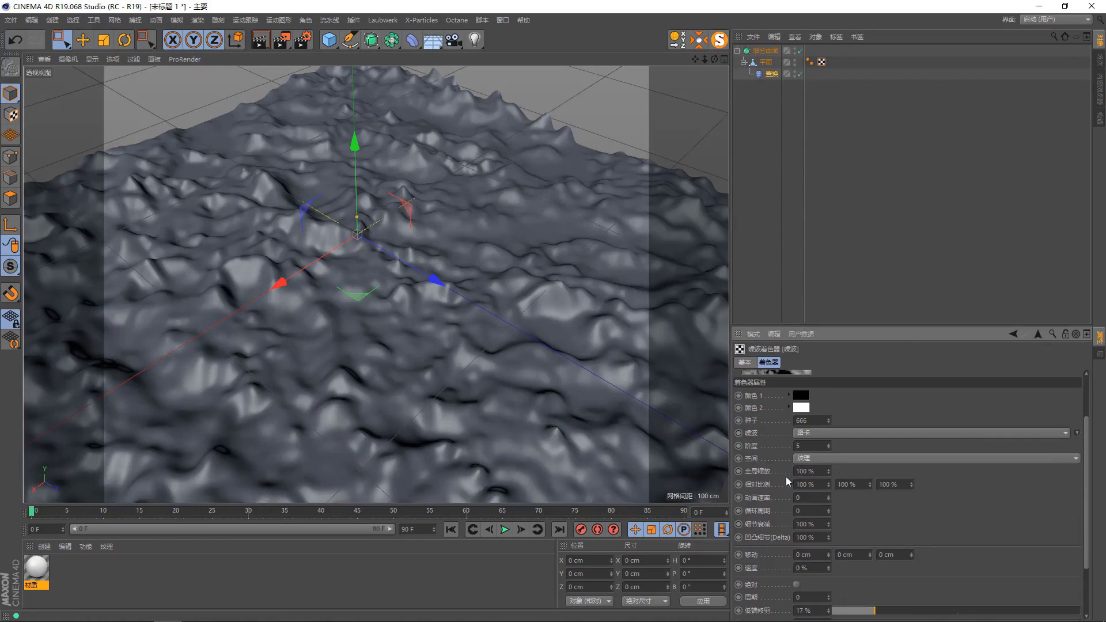
type("0")
key("Return")
scroll(906, 518, "down", 3)
mouse_move(662, 346)
left_mouse_down("alt")
mouse_move(489, 311)
mouse_move(529, 353)
left_mouse_up("alt")
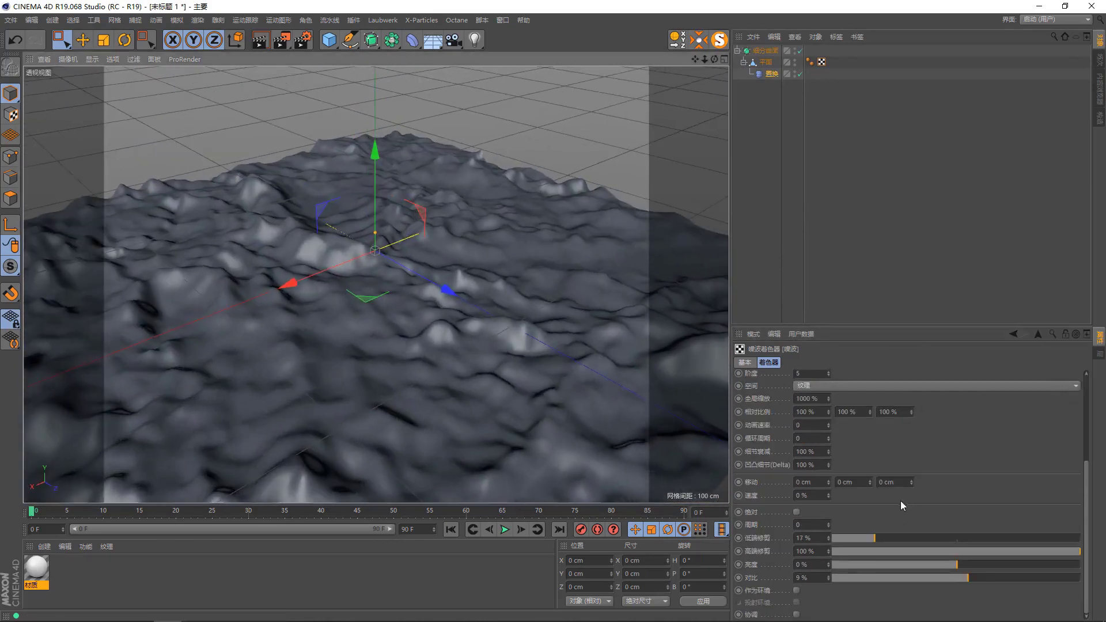
mouse_move(881, 537)
left_mouse_down()
mouse_move(918, 539)
mouse_move(888, 539)
mouse_move(898, 537)
left_mouse_up()
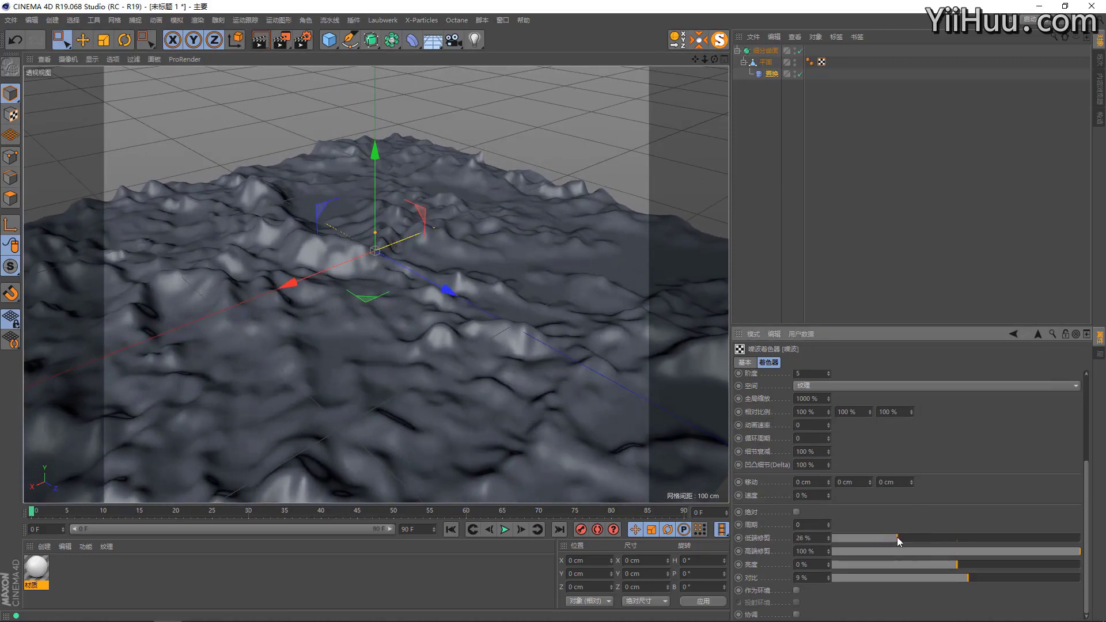
scroll(1014, 426, "up", 5)
Replace the noise with a Layer shader and add a gradient layer above the noise
left_click(1041, 335)
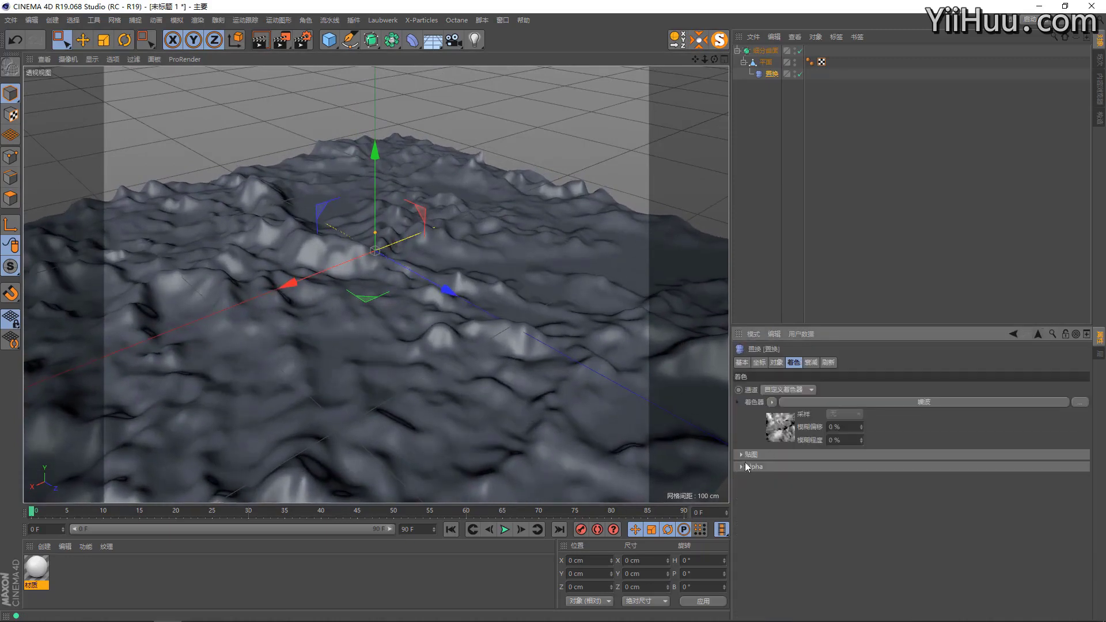
left_click(771, 404)
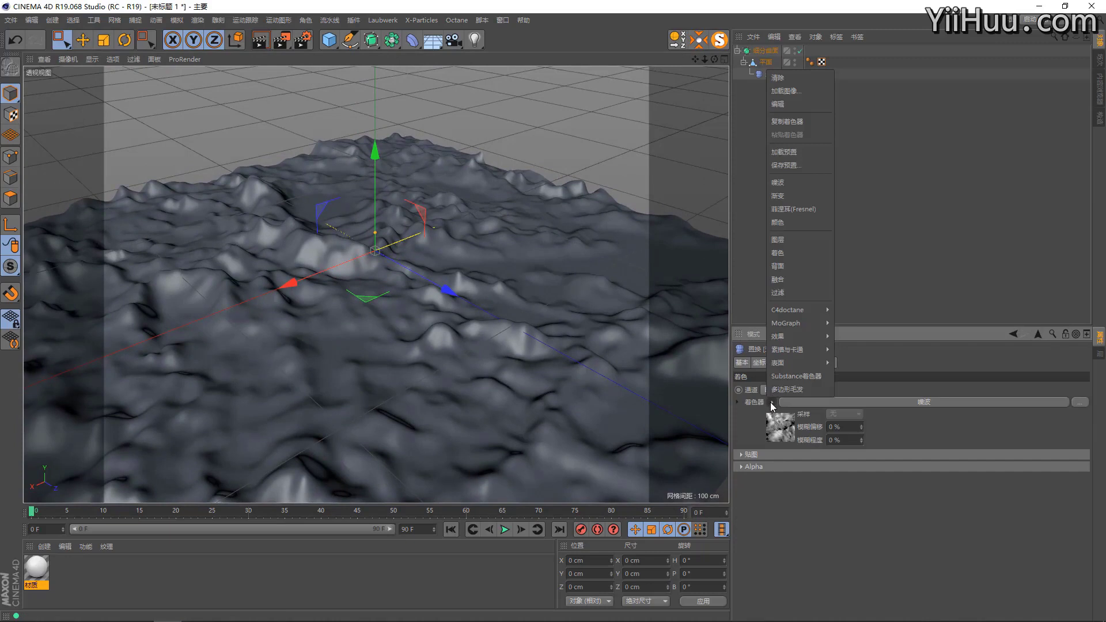
left_click(788, 241)
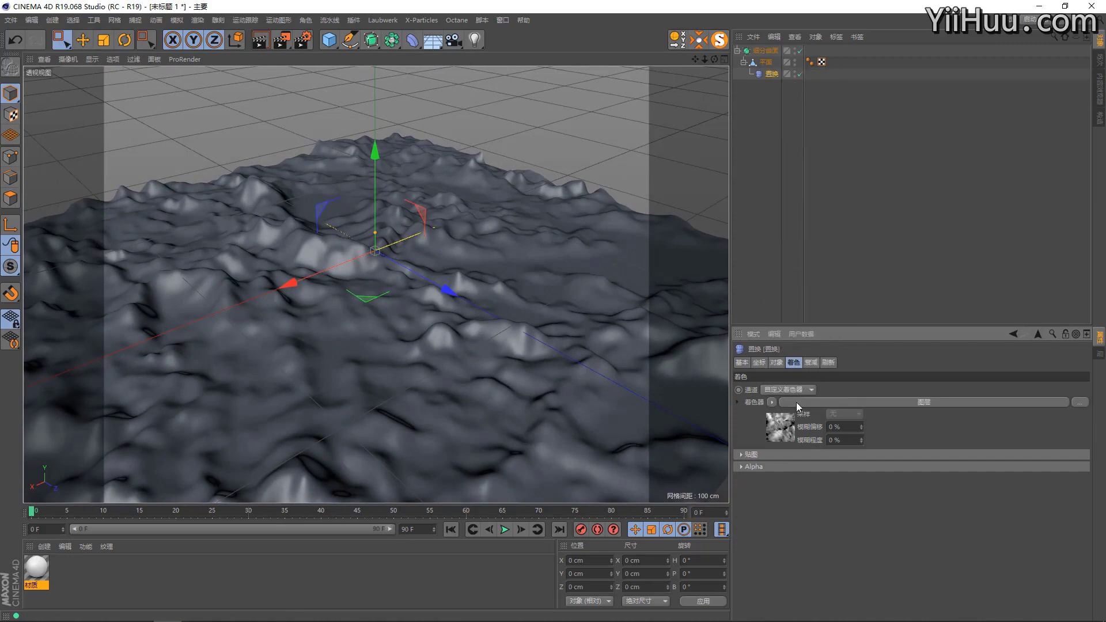
left_click(817, 402)
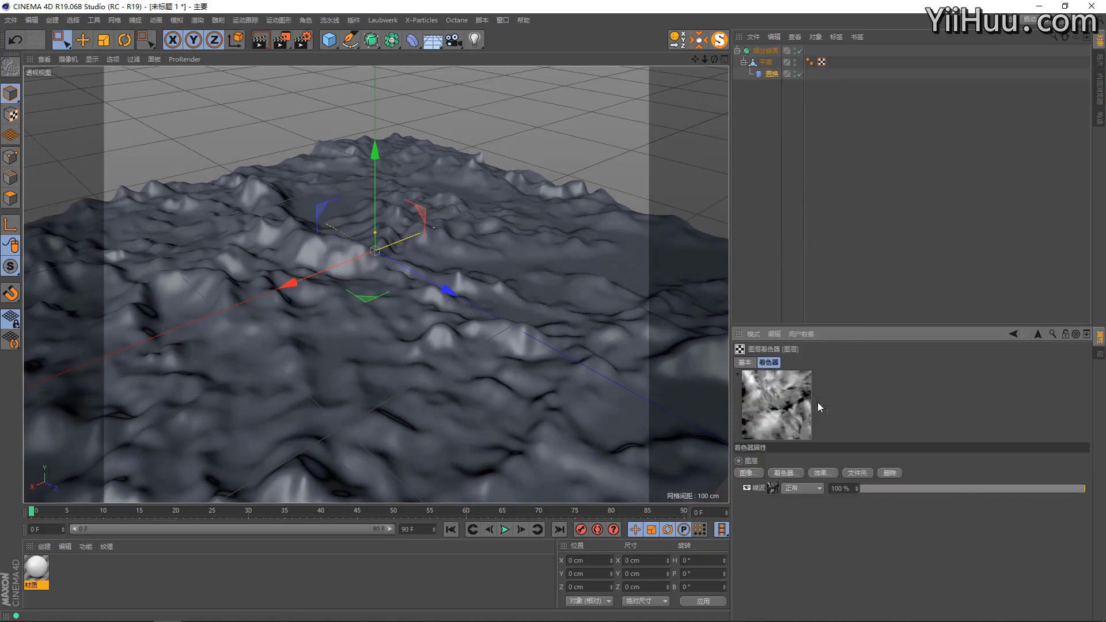
left_click(785, 474)
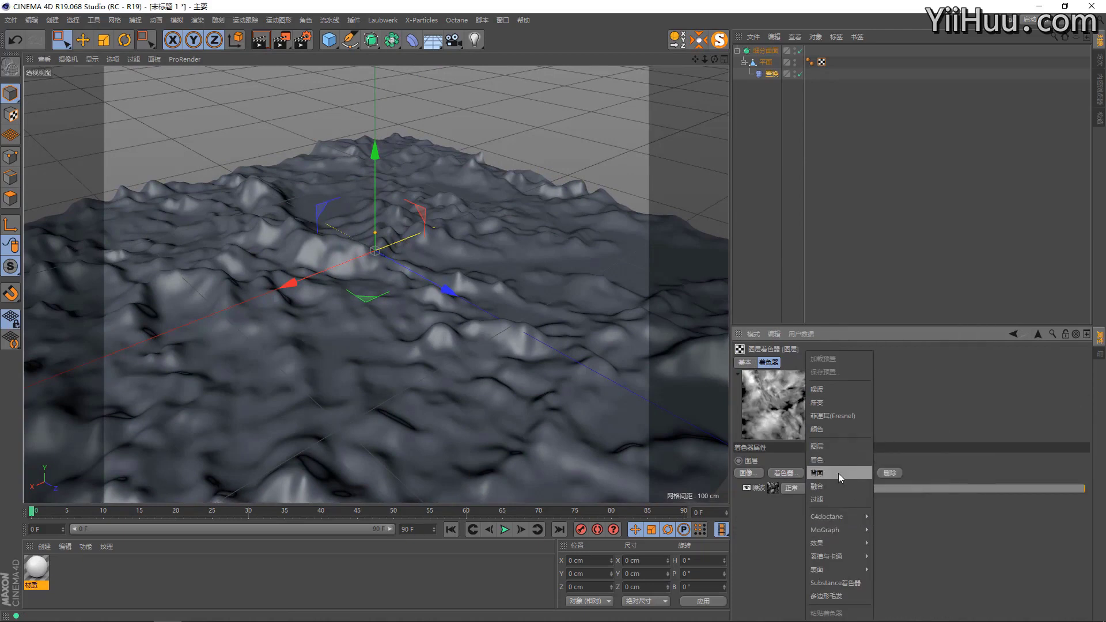
left_click(838, 403)
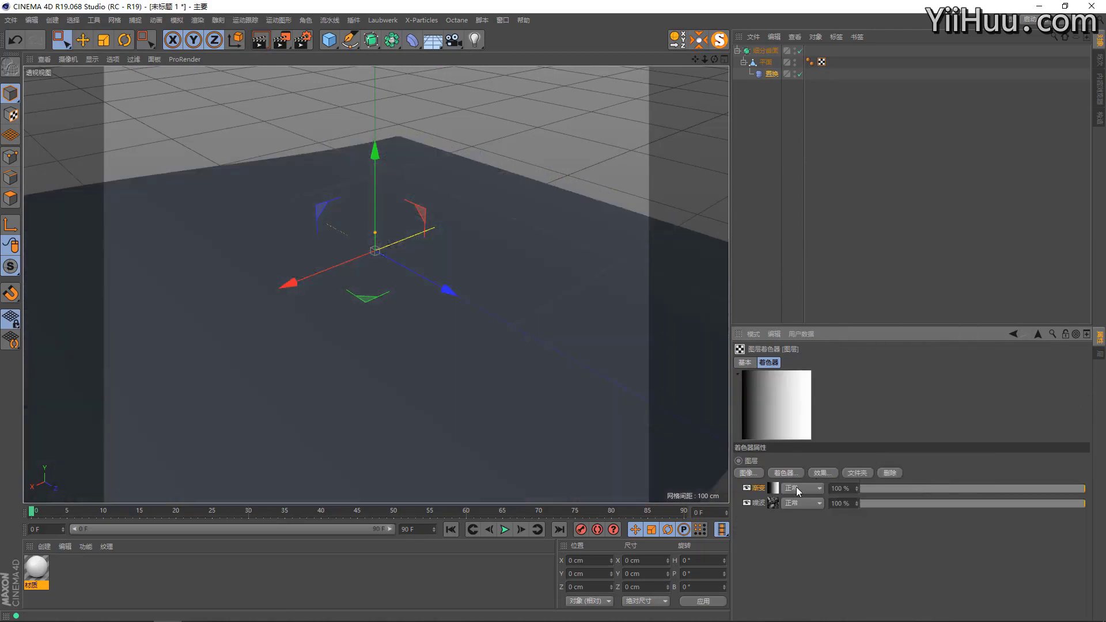
Make the gradient 2D circular (二维-圆形), reversed to a white centre, with tightened knots
left_click(774, 488)
left_click(814, 439)
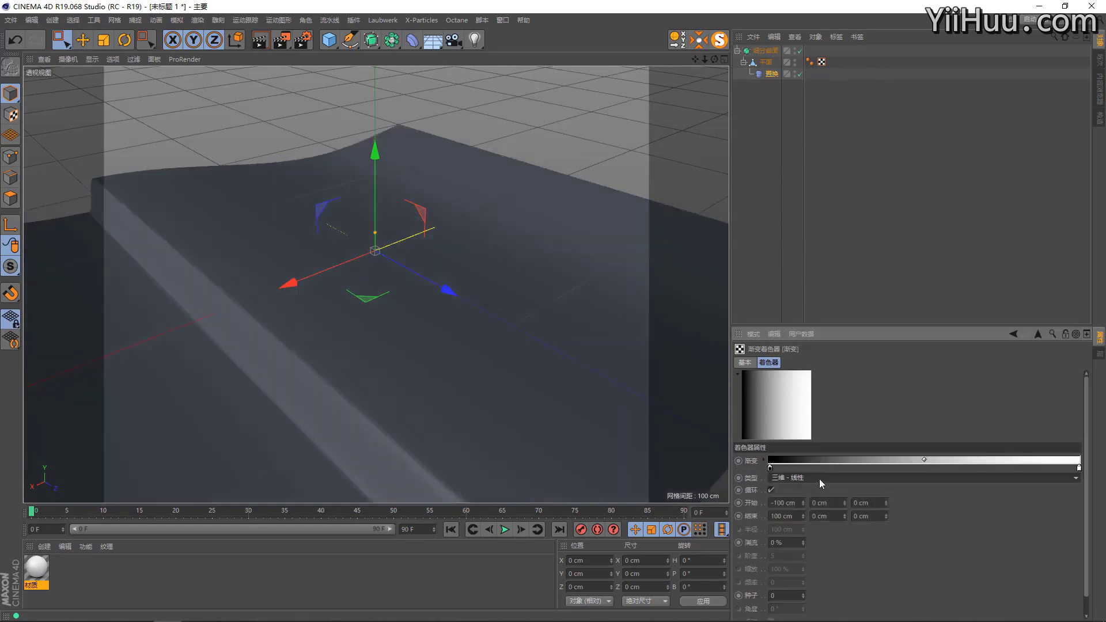
scroll(817, 479, "up", 2)
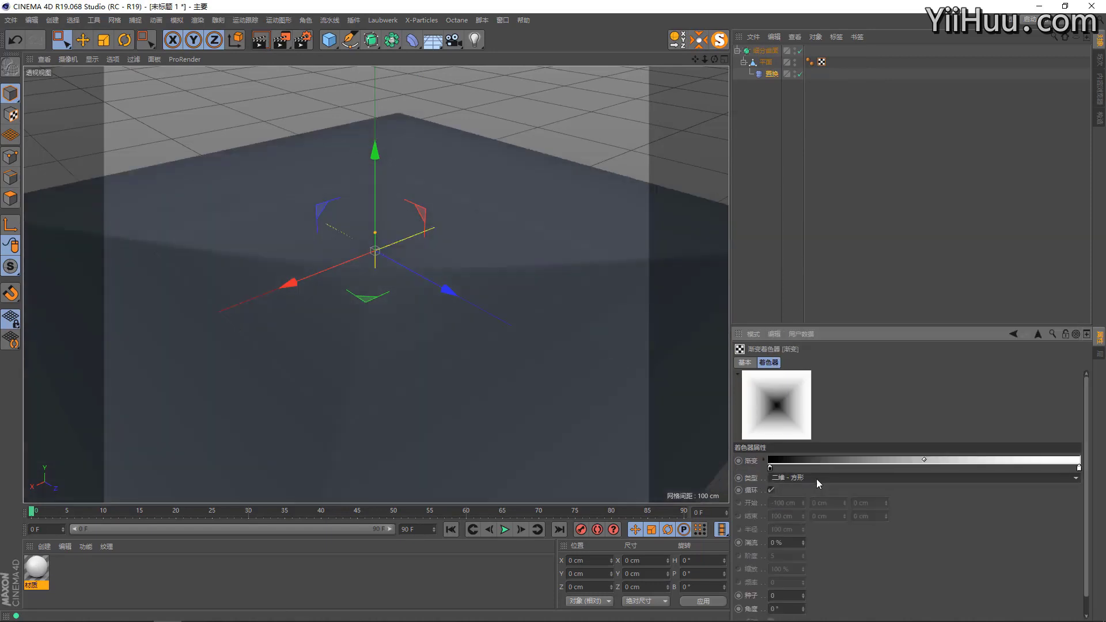
left_click(817, 479)
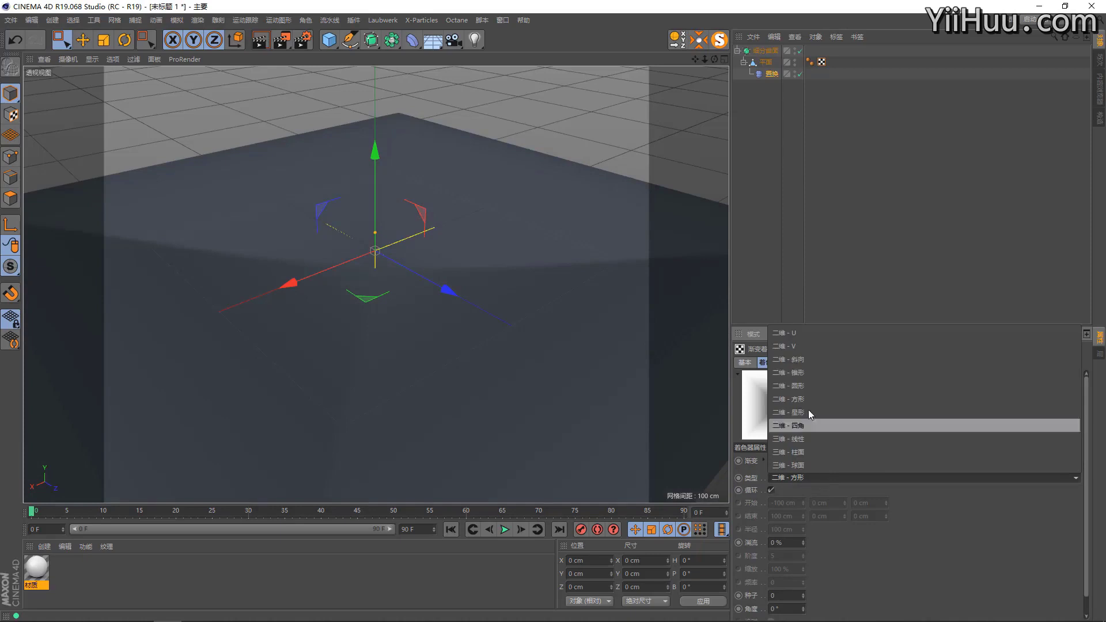
left_click(804, 385)
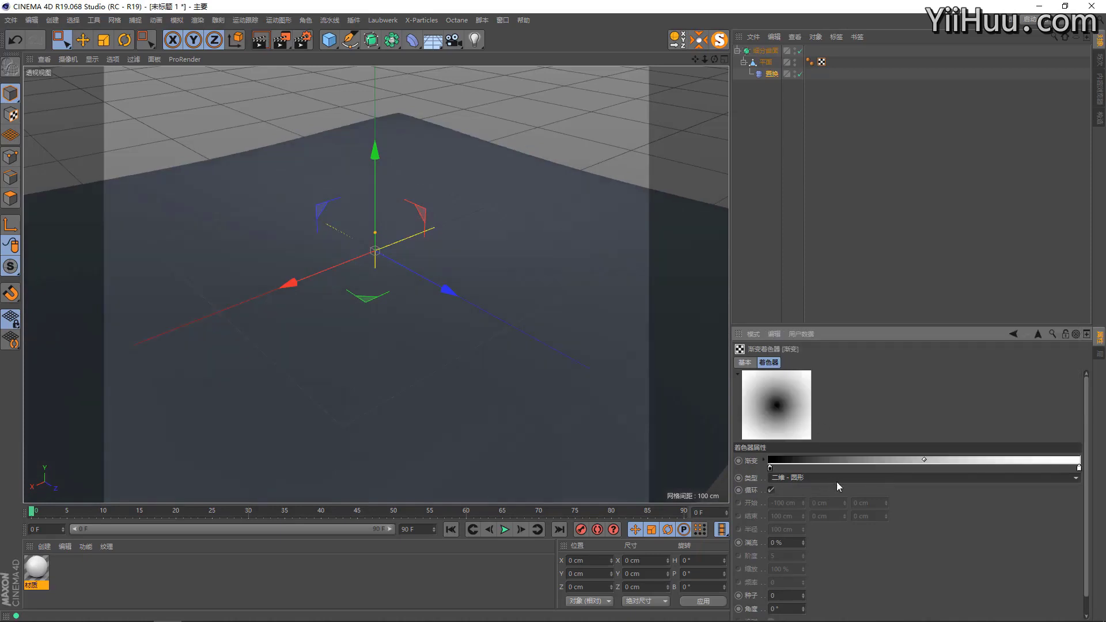
left_click_drag(770, 468, 833, 468)
right_click(868, 469)
left_click(879, 477)
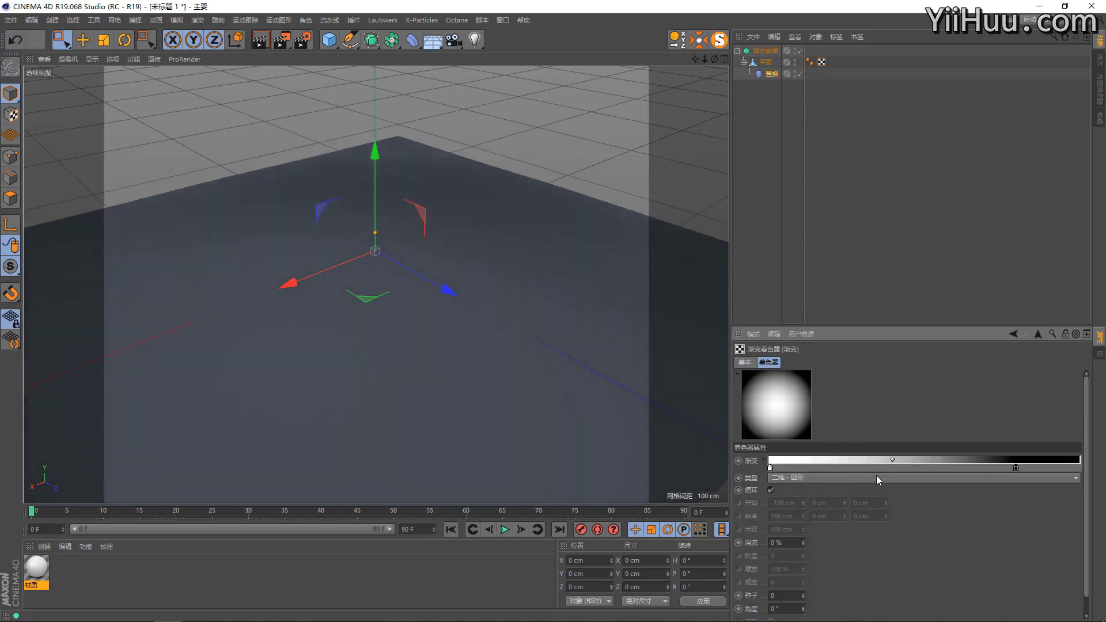
left_click_drag(771, 468, 815, 468)
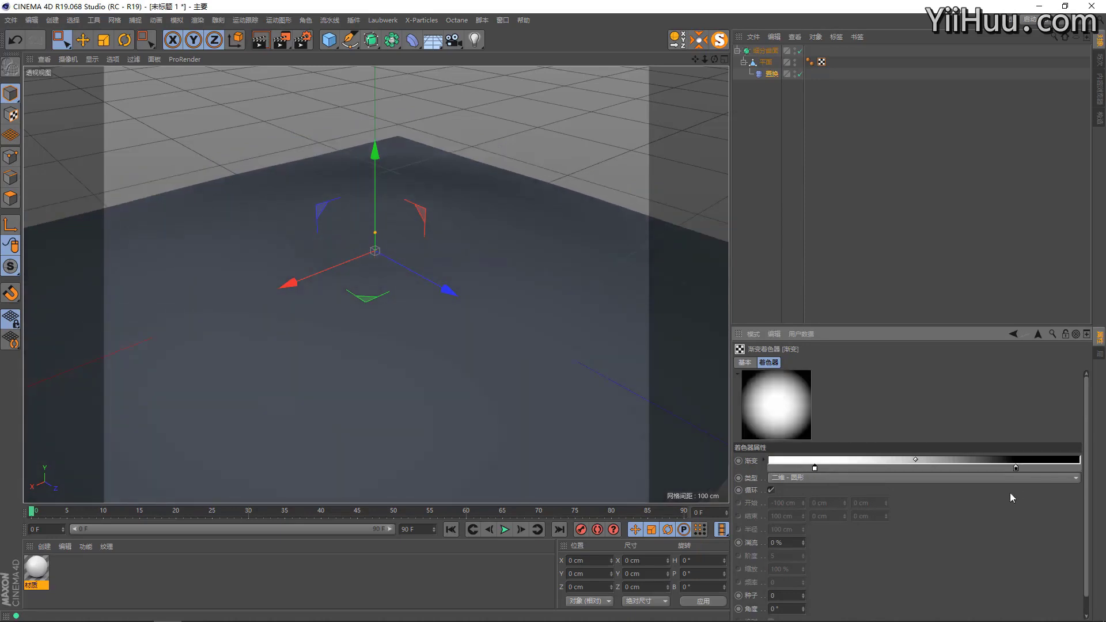
left_click_drag(1016, 469, 931, 469)
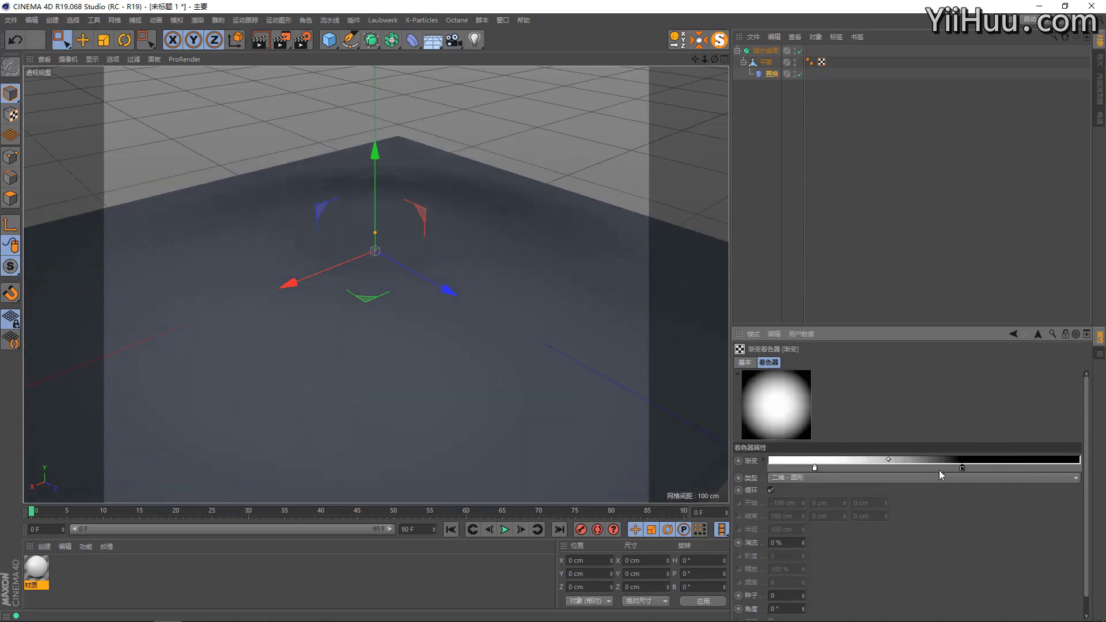
Set the gradient layer's blend mode to Multiply (正片叠底) and inspect the confined terrain
left_click(1037, 335)
mouse_move(388, 206)
left_mouse_down("alt")
mouse_move(382, 270)
mouse_move(387, 230)
mouse_move(352, 244)
mouse_move(342, 226)
mouse_move(339, 304)
left_mouse_up("alt")
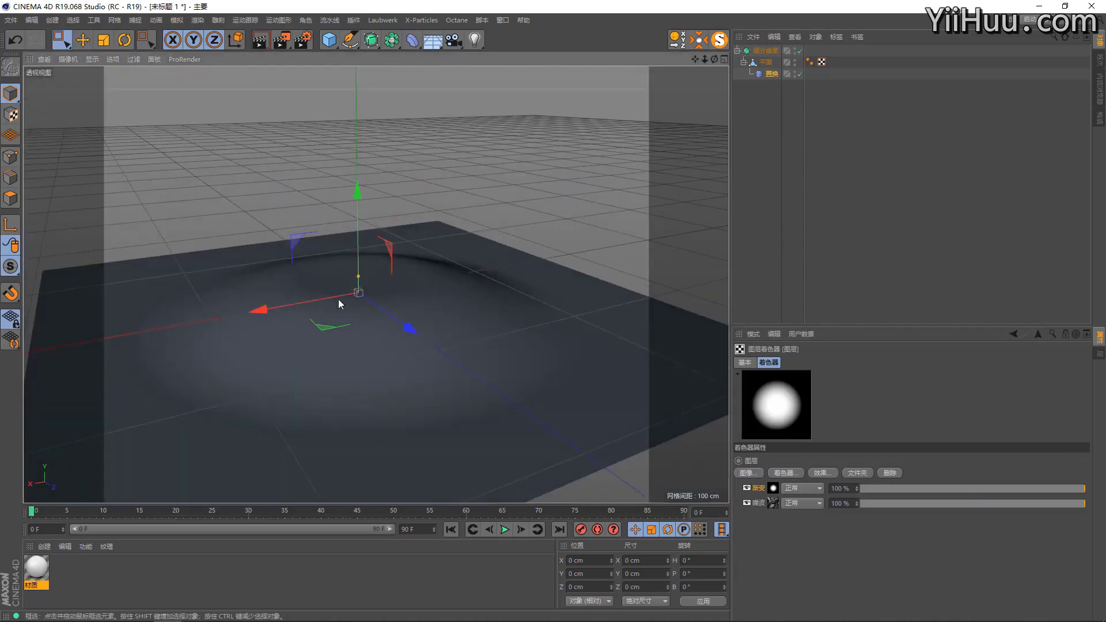
key("ctrl+z")
key("ctrl+z")
left_click_drag(411, 272, 415, 363, "alt")
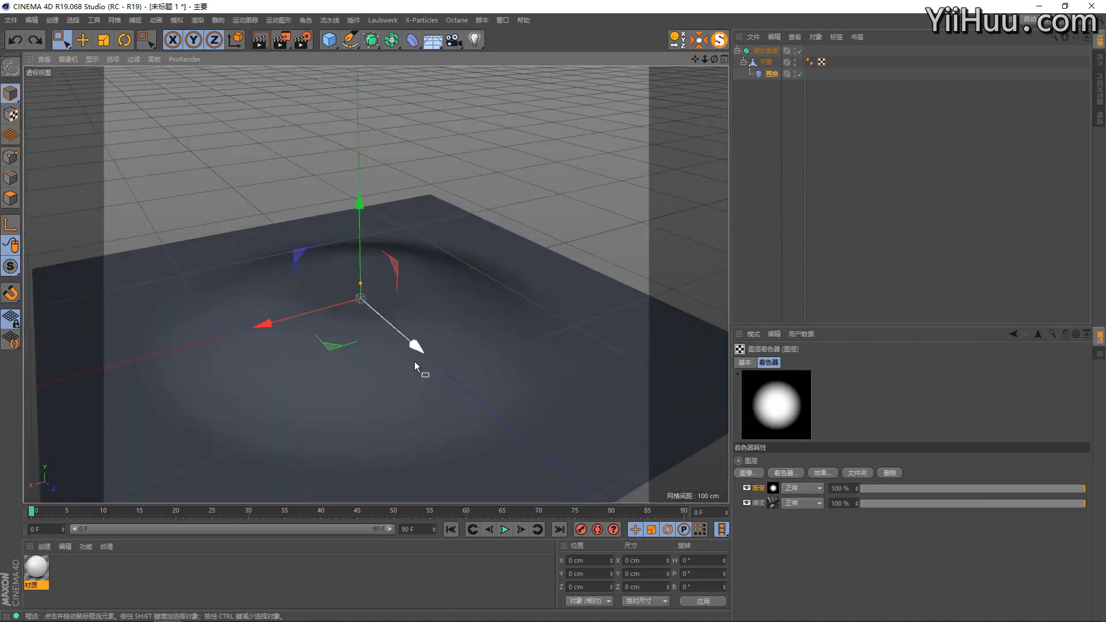
left_click(806, 488)
left_click(798, 217)
mouse_move(631, 438)
left_mouse_down("alt")
mouse_move(431, 369)
mouse_move(440, 251)
left_mouse_up("alt")
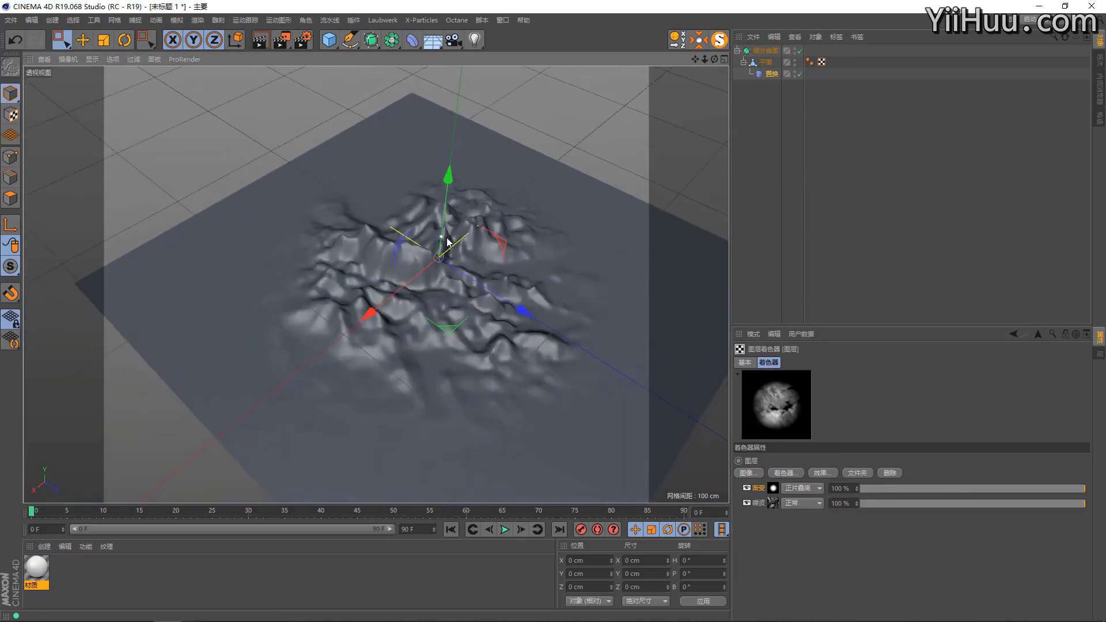
scroll(470, 300, "up", 3)
scroll(470, 300, "down", 3)
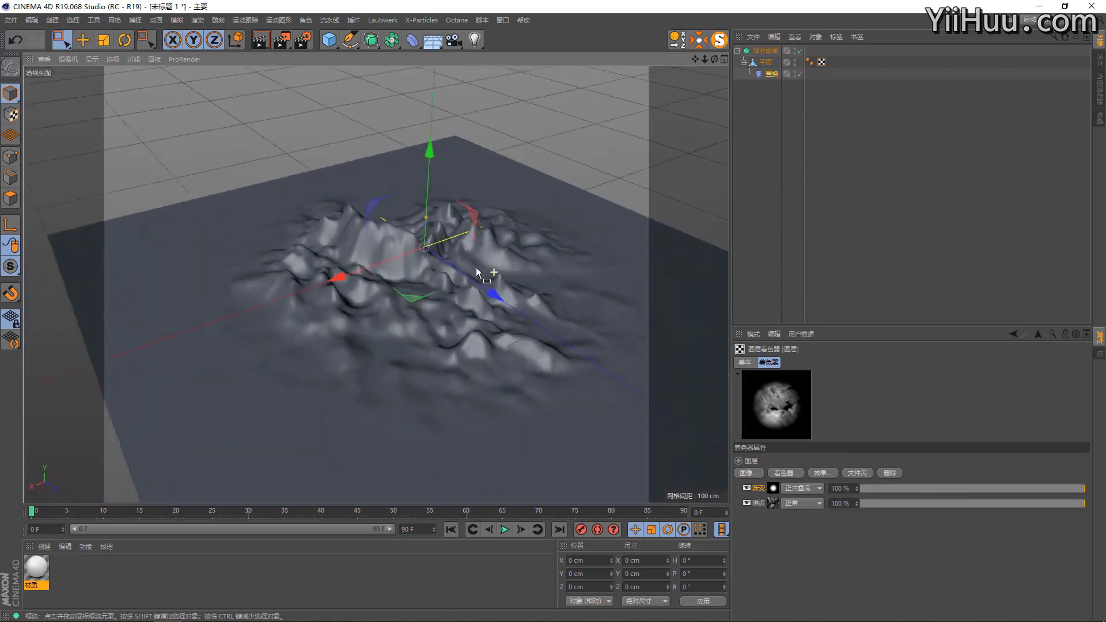
left_click_drag(445, 340, 507, 337, "alt")
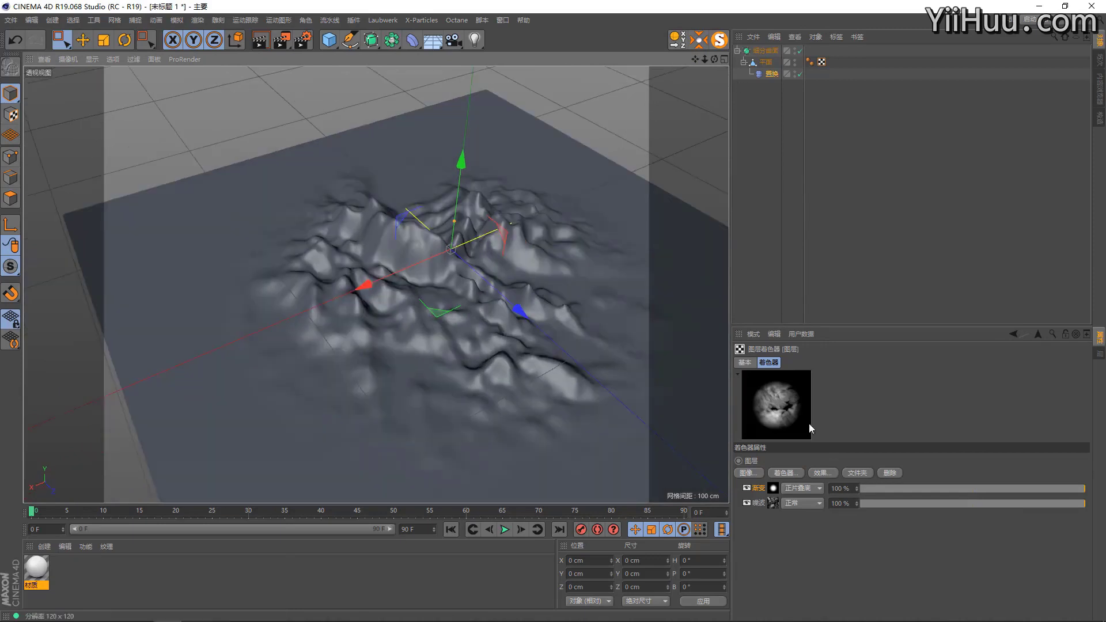
mouse_move(593, 293)
left_mouse_down("alt")
mouse_move(579, 402)
mouse_move(510, 310)
mouse_move(437, 300)
left_mouse_up("alt")
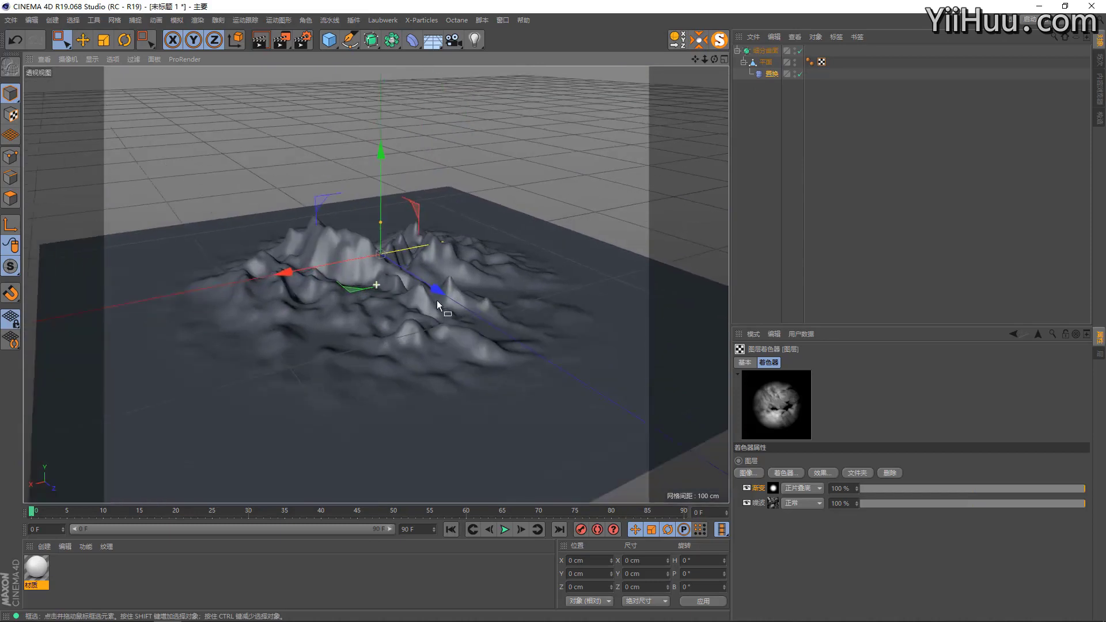
left_click(797, 472)
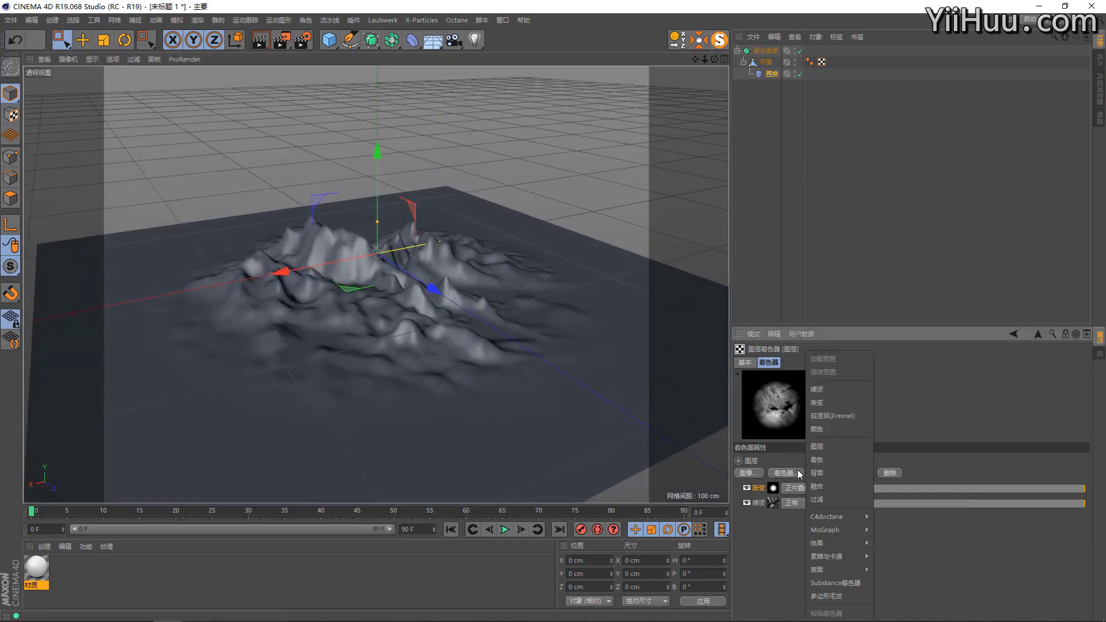
Add a second gradient layer with Multiply blending and push the terrain higher
left_click(837, 402)
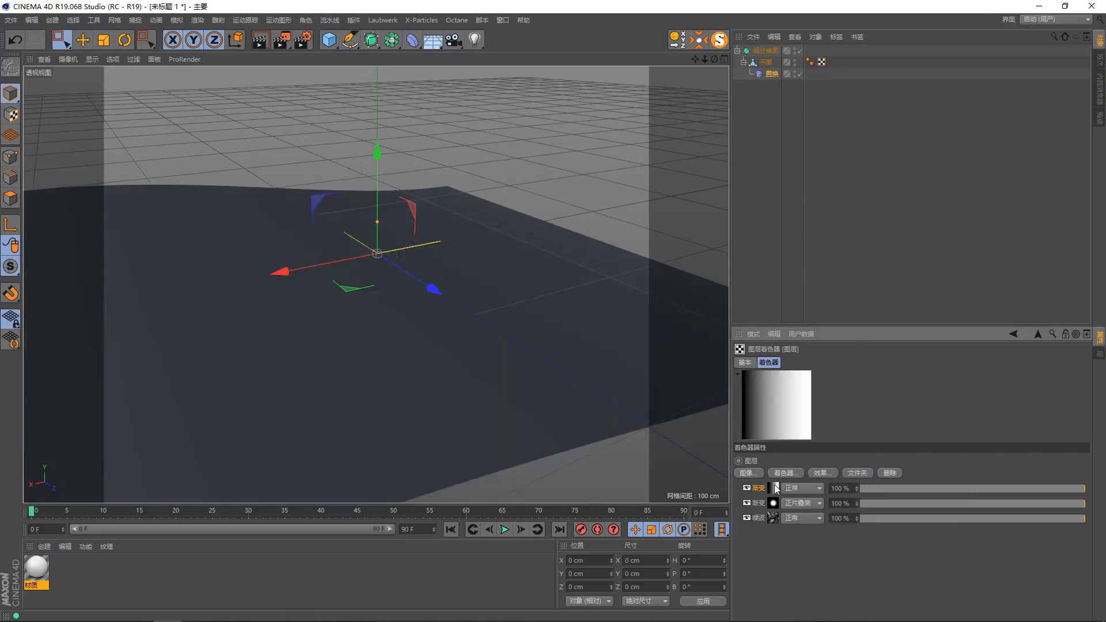
left_click(815, 488)
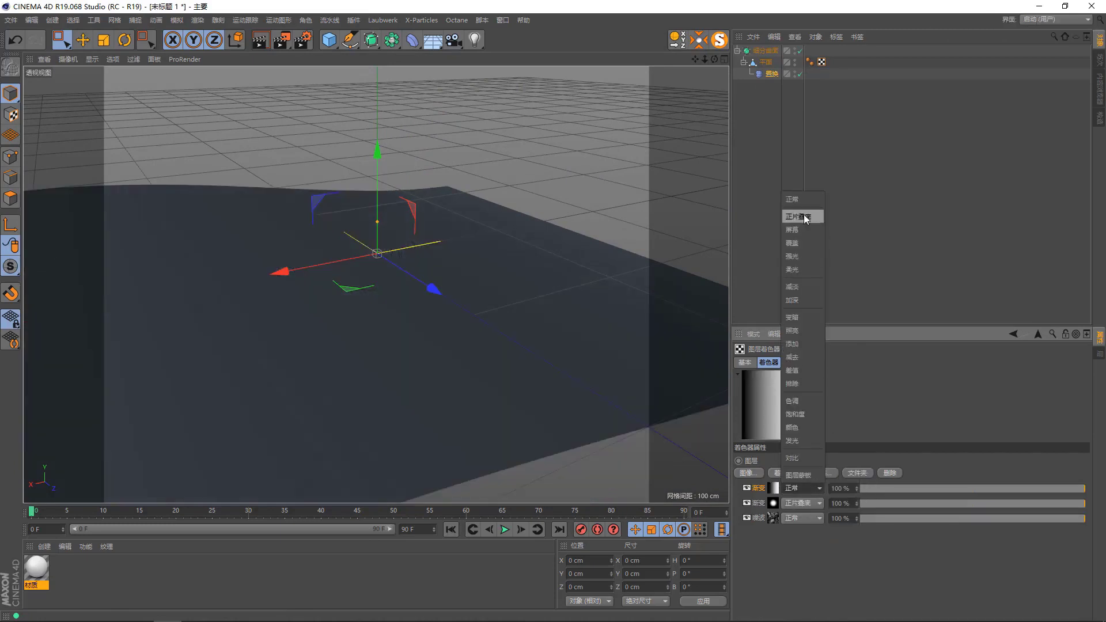
left_click(804, 216)
mouse_move(344, 264)
left_mouse_down("alt")
mouse_move(389, 266)
mouse_move(340, 271)
mouse_move(264, 243)
left_mouse_up("alt")
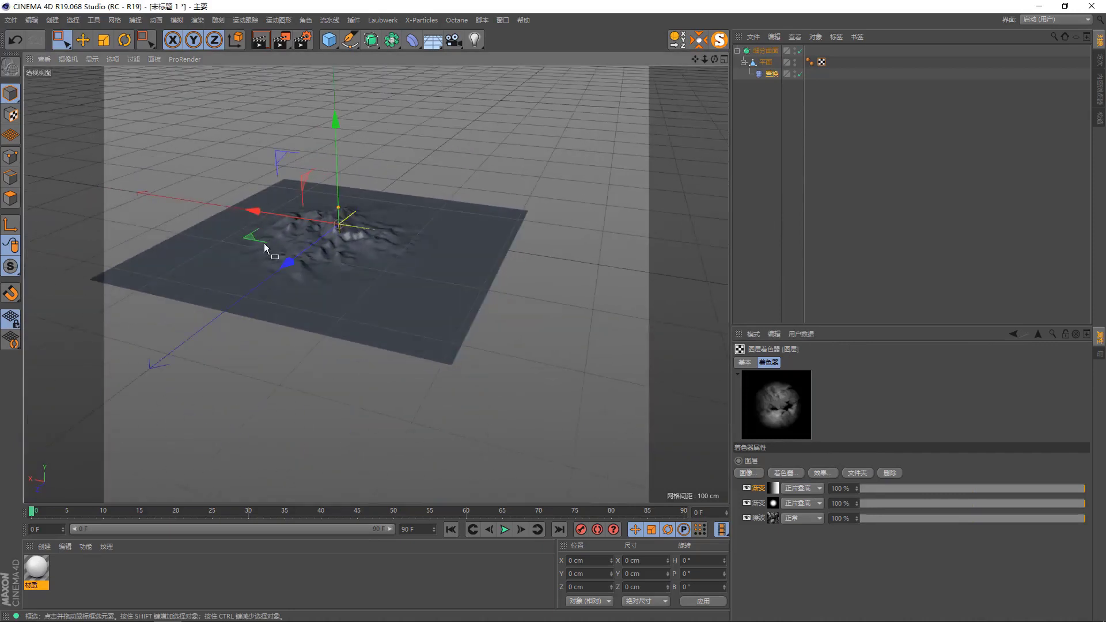
mouse_move(264, 243)
right_mouse_down("alt")
mouse_move(462, 275)
mouse_move(593, 347)
right_mouse_up("alt")
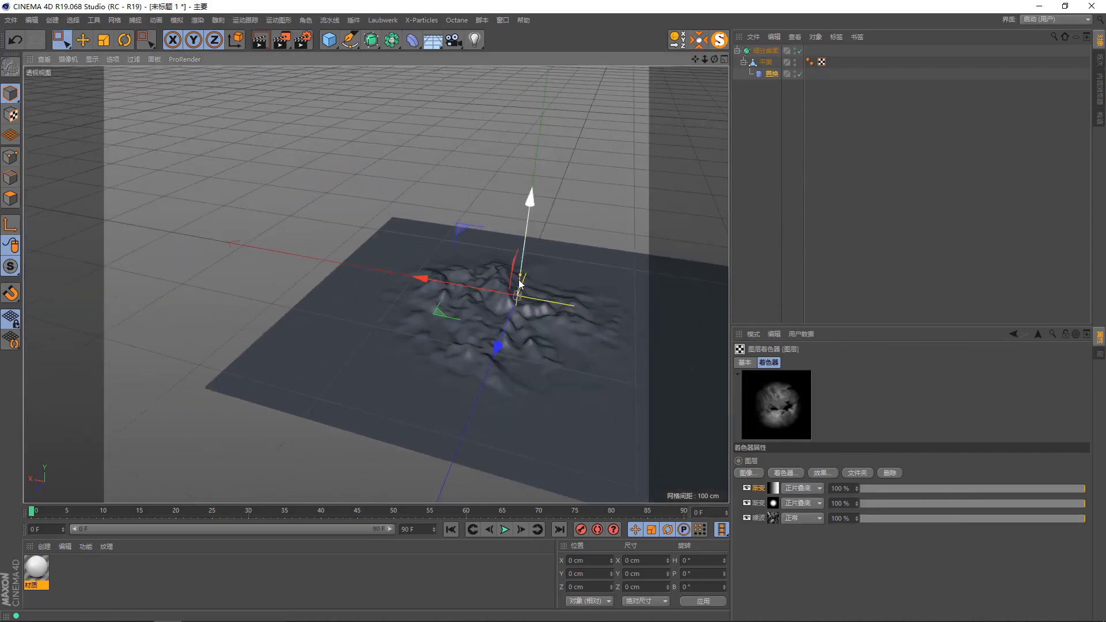
mouse_move(526, 248)
left_mouse_down()
mouse_move(535, 228)
mouse_move(610, 294)
left_mouse_up()
Lighten the new gradient's black start knot to grey
double_click(775, 489)
double_click(771, 468)
left_click(783, 489)
left_click(749, 510)
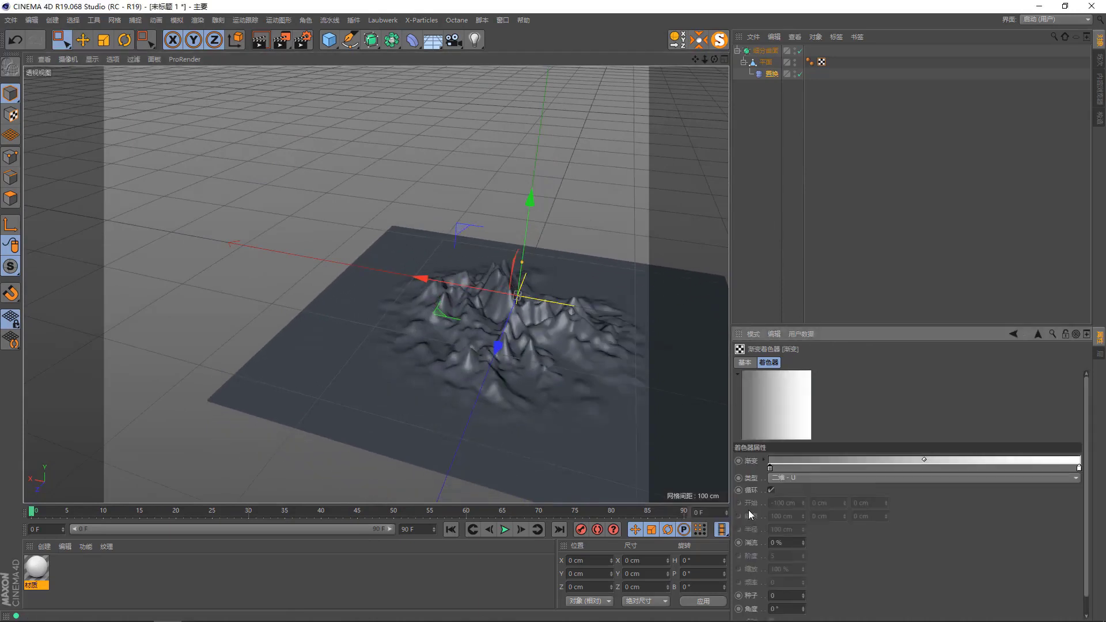
left_click(1038, 334)
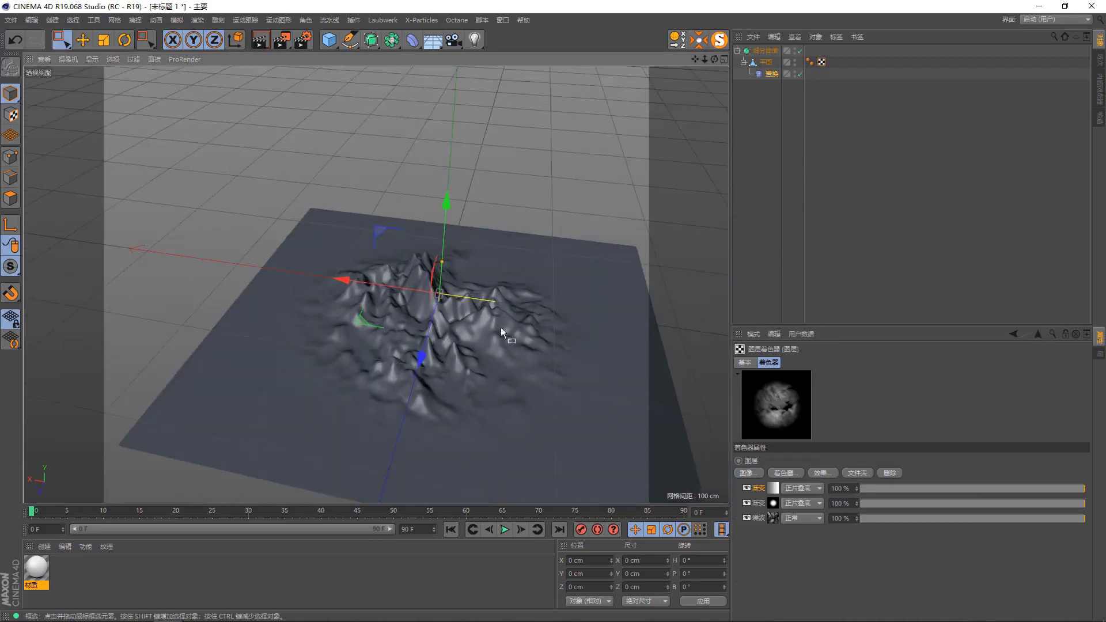
Set the top gradient layer to Difference (差值) blending with opacity lowered to 10%
left_click(803, 488)
left_click(807, 348)
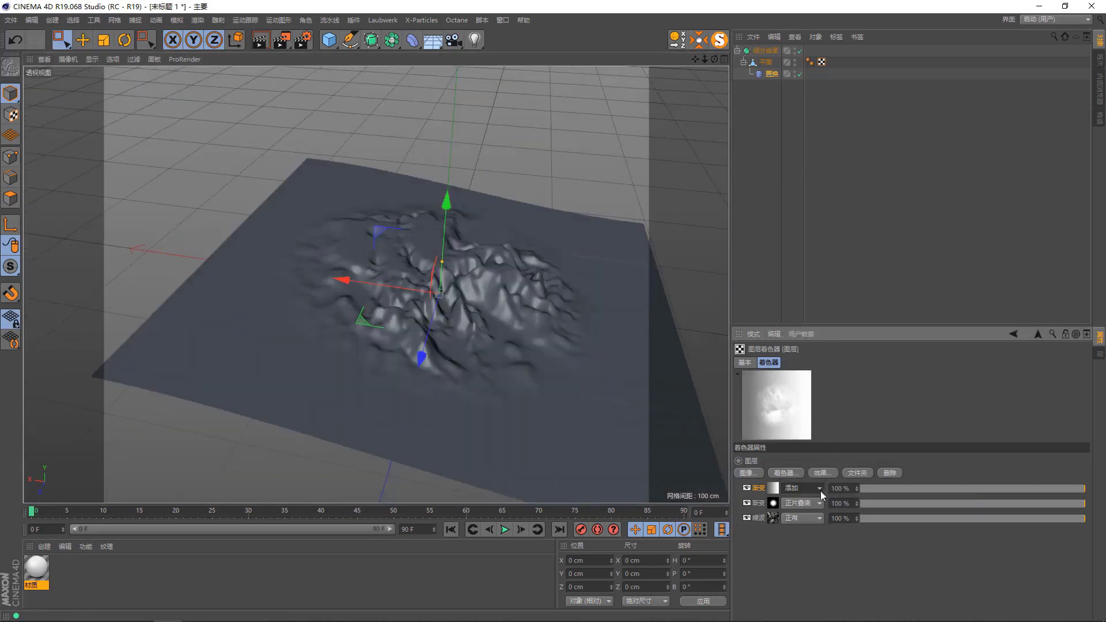
mouse_move(528, 317)
left_mouse_down("alt")
mouse_move(510, 298)
mouse_move(520, 324)
left_mouse_up("alt")
left_click(802, 488)
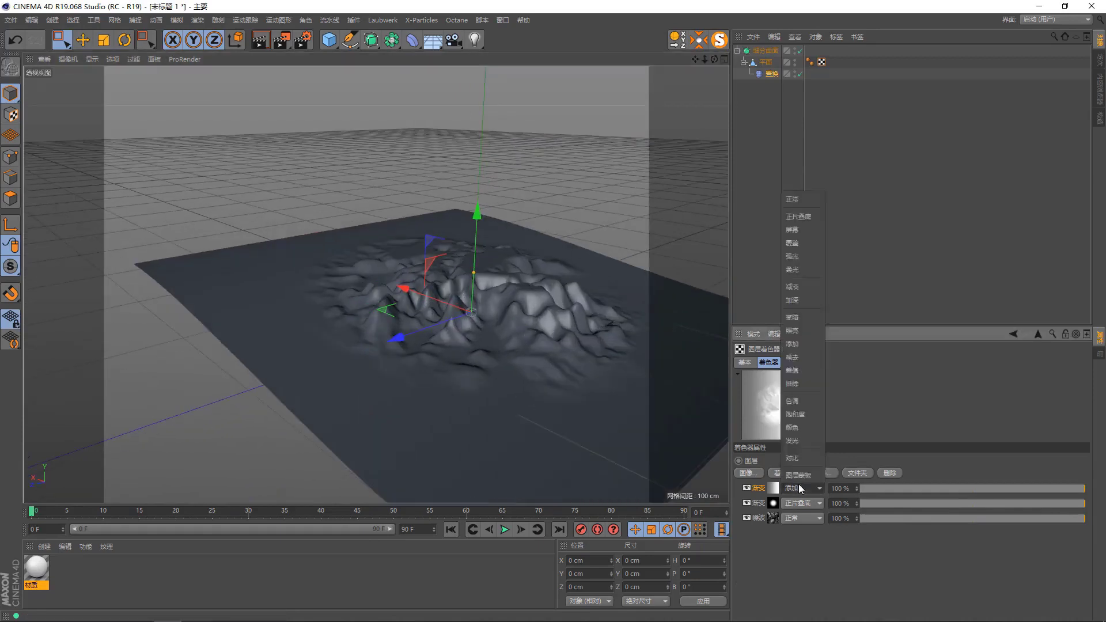
mouse_move(611, 444)
left_mouse_down("alt")
mouse_move(574, 420)
mouse_move(620, 358)
left_mouse_up("alt")
mouse_move(610, 316)
left_mouse_down("alt")
mouse_move(590, 357)
mouse_move(693, 400)
left_mouse_up("alt")
mouse_move(897, 486)
left_mouse_down()
mouse_move(973, 488)
mouse_move(814, 474)
left_mouse_up()
In the Displacer's Object tab, toggle Emulation on and back off
left_click(769, 73)
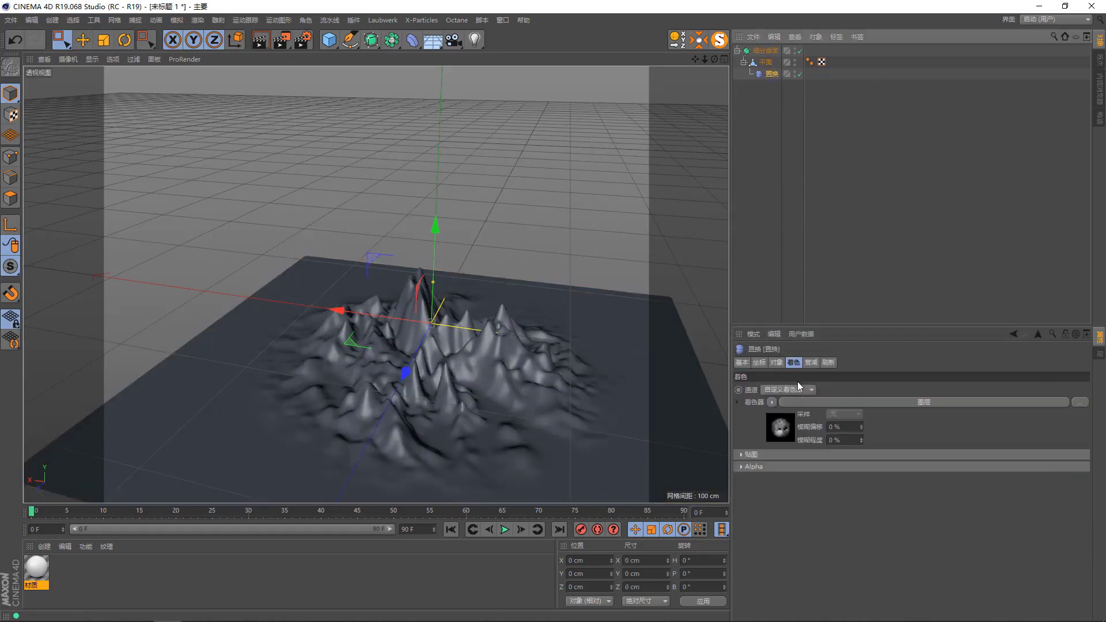
left_click(777, 363)
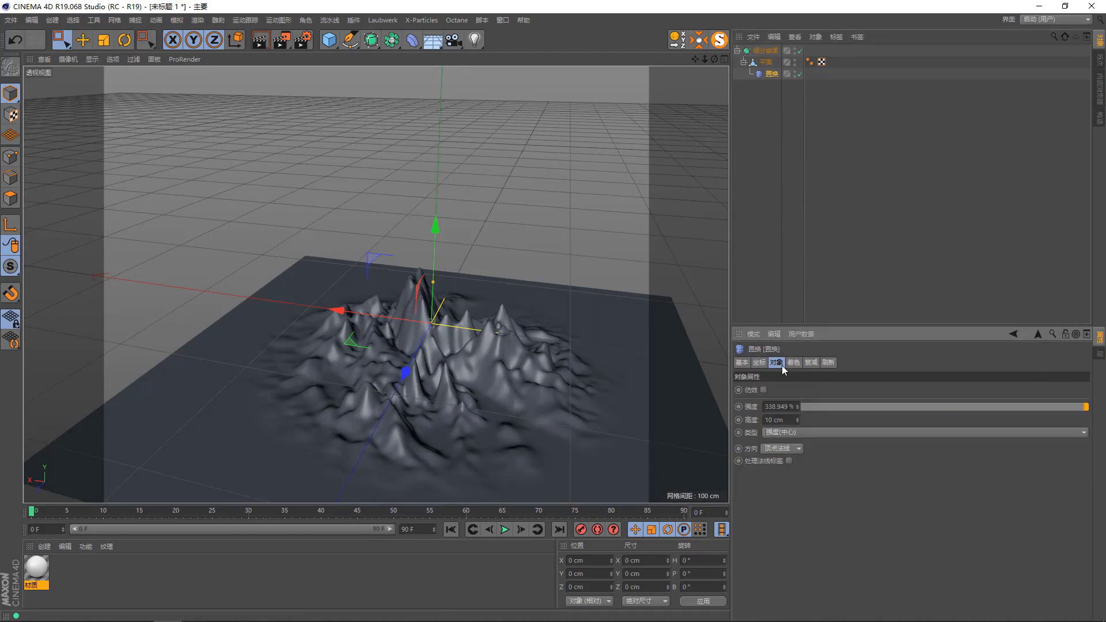
left_click(765, 390)
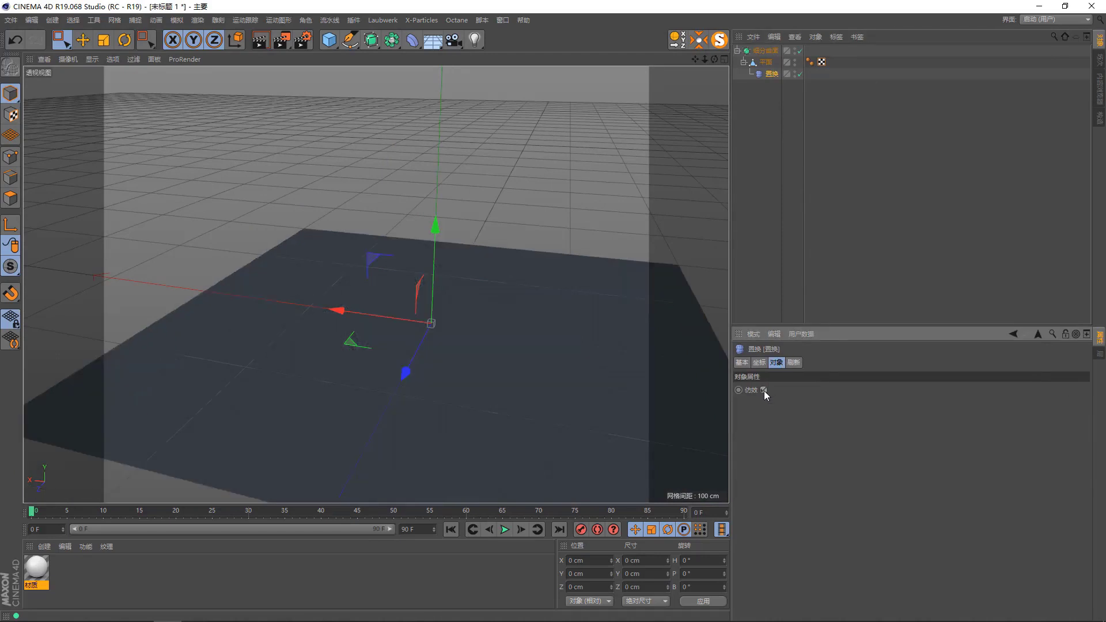
left_click(764, 390)
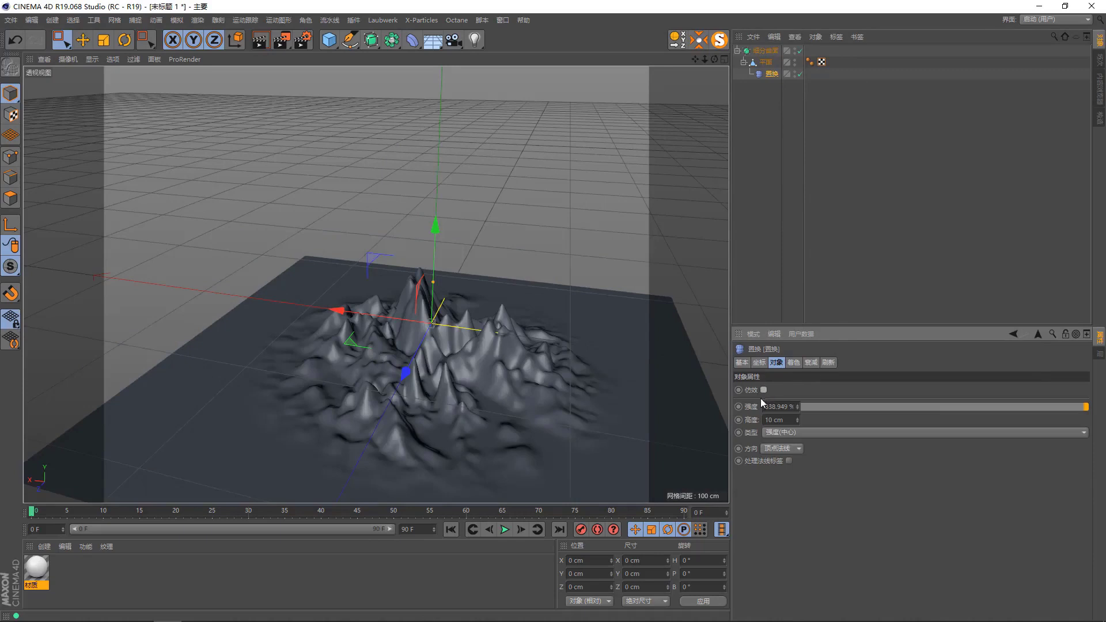
Invert the Displacer strength to -95% and set height to 28 cm for a crater
scroll(449, 332, "up", 2)
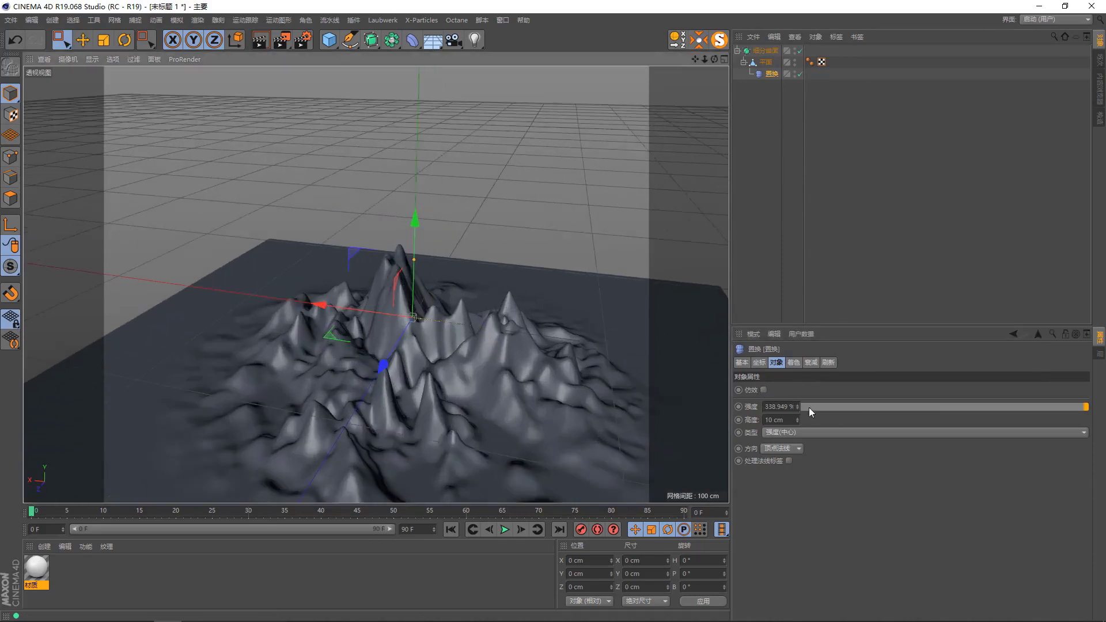
mouse_move(856, 408)
left_mouse_down()
mouse_move(824, 403)
mouse_move(1018, 418)
mouse_move(725, 417)
mouse_move(1036, 421)
left_mouse_up()
left_click_drag(873, 407, 772, 409)
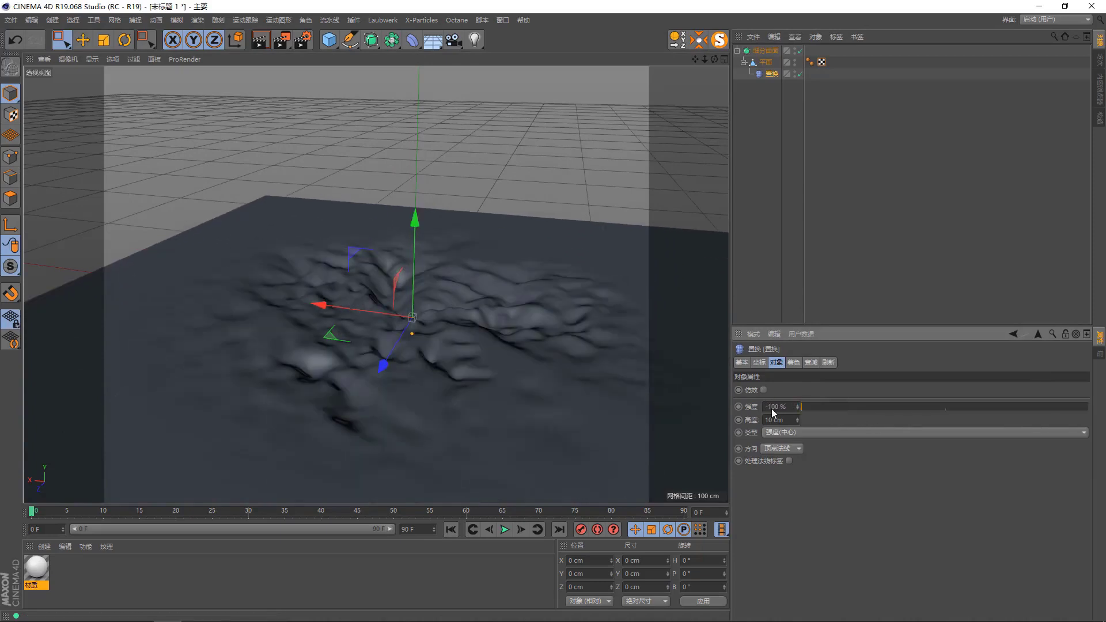
mouse_move(411, 333)
left_mouse_down()
mouse_move(413, 374)
mouse_move(414, 219)
mouse_move(435, 380)
left_mouse_up()
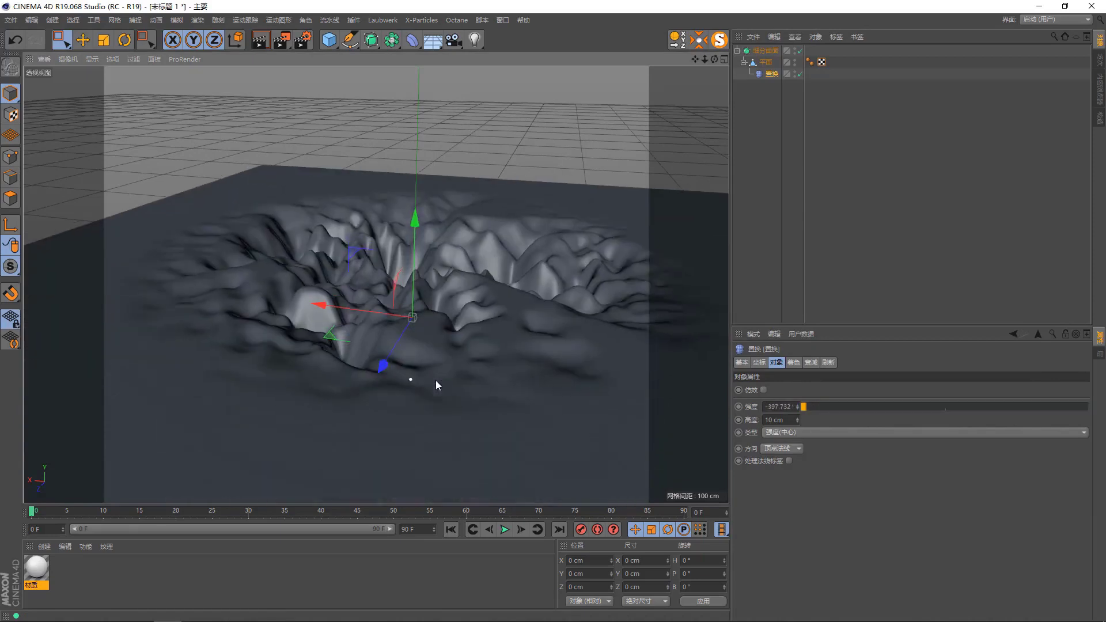
mouse_move(455, 237)
left_mouse_down("alt")
mouse_move(455, 291)
mouse_move(444, 279)
mouse_move(458, 245)
left_mouse_up("alt")
mouse_move(799, 418)
left_mouse_down()
mouse_move(798, 438)
mouse_move(799, 410)
left_mouse_up()
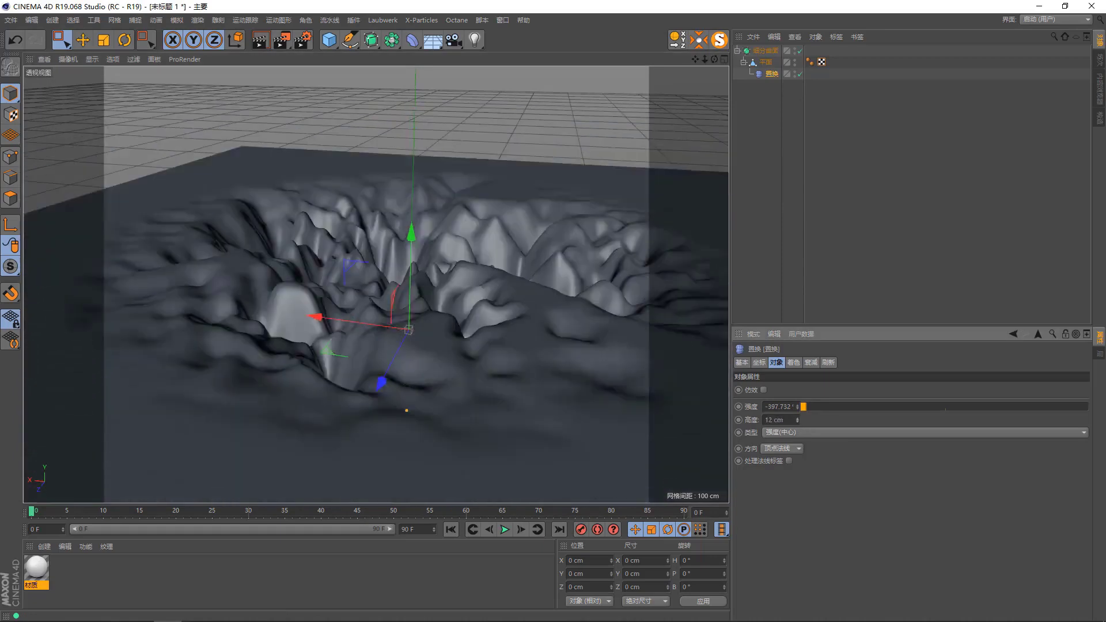
mouse_move(804, 407)
left_mouse_down()
mouse_move(1039, 439)
mouse_move(758, 407)
mouse_move(809, 412)
mouse_move(676, 373)
left_mouse_up()
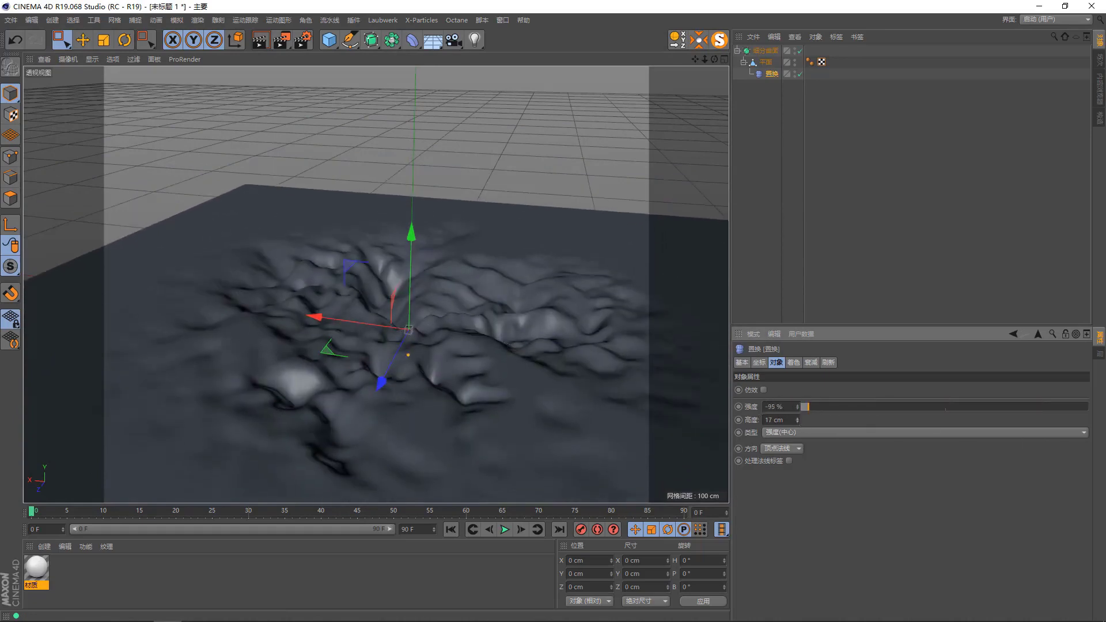
scroll(428, 292, "down", 5)
left_click_drag(429, 292, 482, 267, "alt")
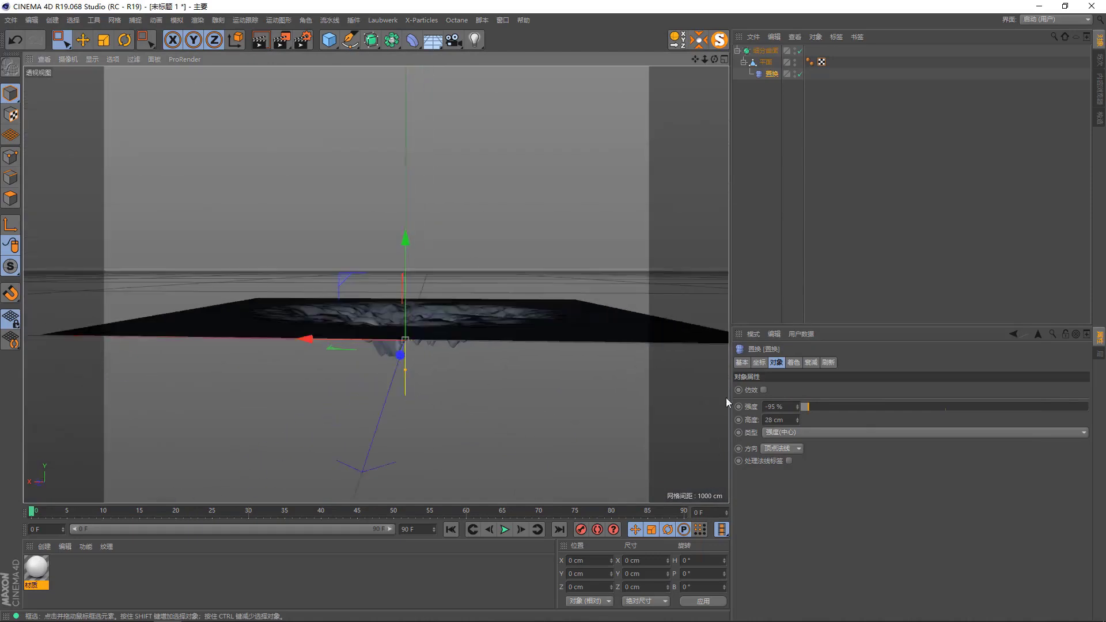
key("ctrl+shift+z")
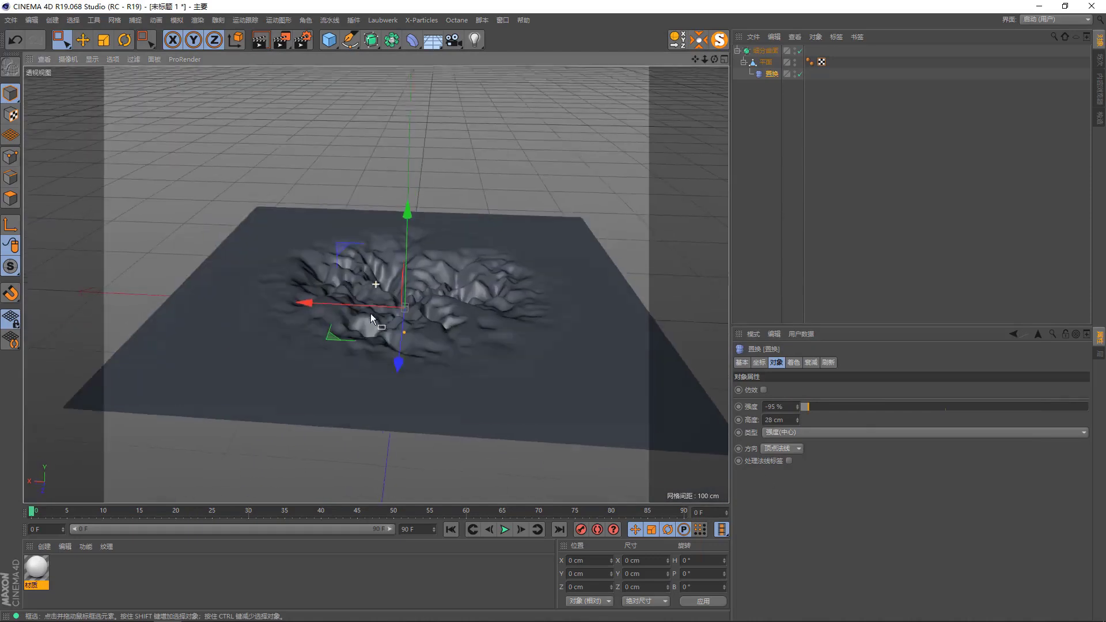
Set the displacement type to Intensity and inspect the plane from low angles
left_click(792, 432)
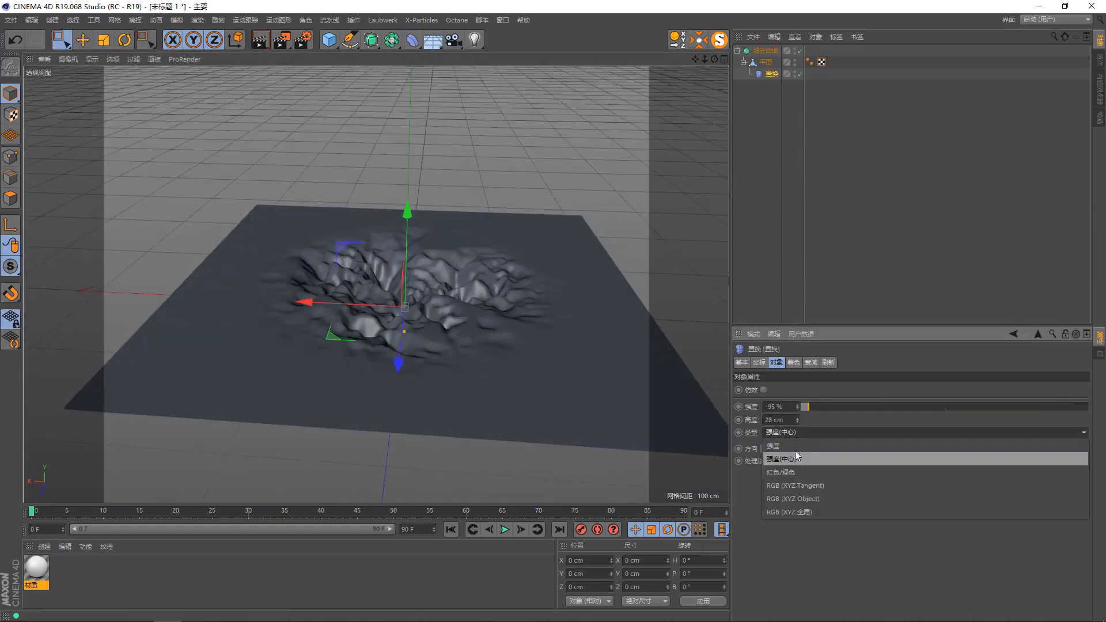
left_click(796, 446)
scroll(797, 437, "down", 1)
scroll(797, 437, "down", 1)
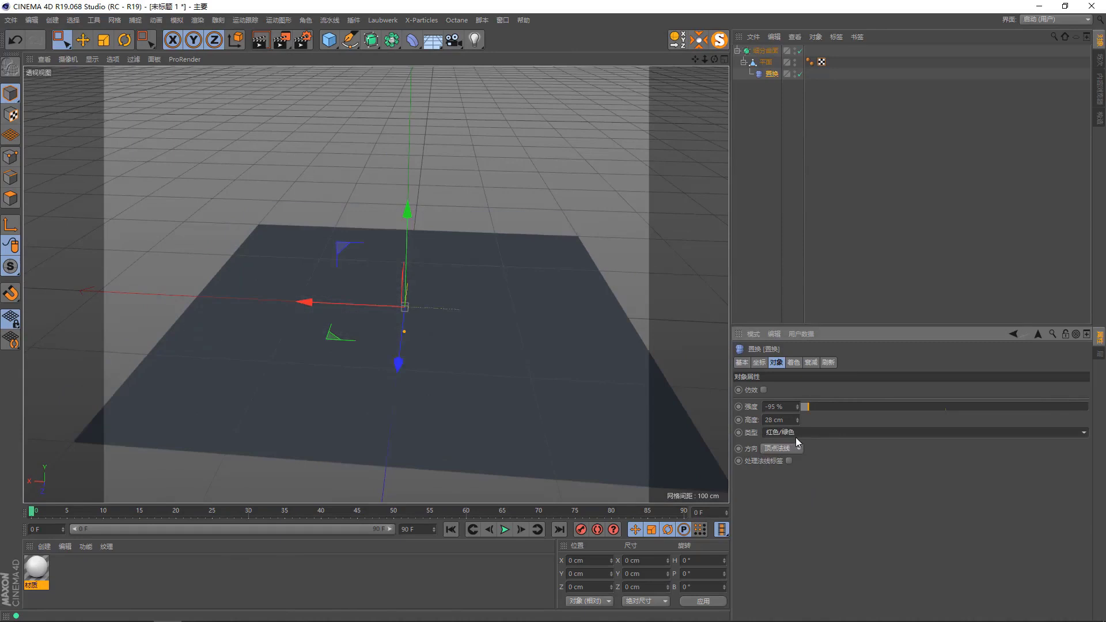
scroll(796, 438, "down", 2)
mouse_move(451, 288)
left_mouse_down("alt")
mouse_move(494, 315)
mouse_move(572, 306)
mouse_move(517, 265)
mouse_move(410, 279)
left_mouse_up("alt")
mouse_move(411, 279)
right_mouse_down("alt")
mouse_move(506, 309)
mouse_move(600, 383)
mouse_move(545, 333)
right_mouse_up("alt")
mouse_move(545, 334)
left_mouse_down("alt")
mouse_move(516, 312)
mouse_move(428, 345)
mouse_move(473, 358)
left_mouse_up("alt")
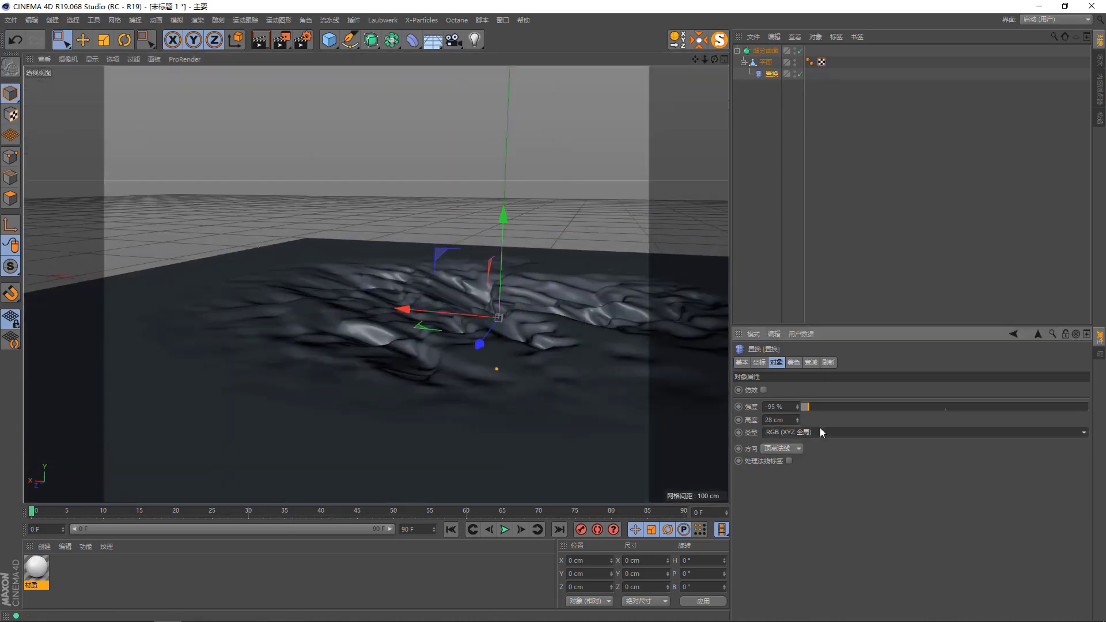
scroll(821, 428, "up", 2)
scroll(821, 428, "up", 1)
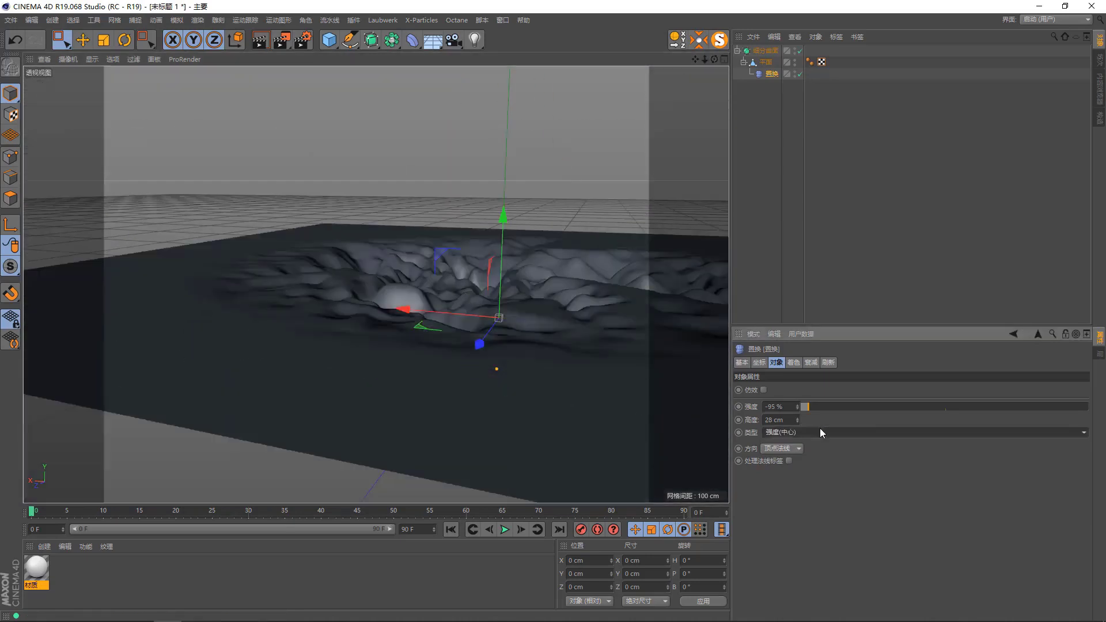
scroll(821, 428, "up", 2)
scroll(820, 427, "down", 1)
scroll(820, 428, "up", 1)
scroll(821, 428, "down", 1)
Switch the type to Intensity (Centered) and try the Plane displacement direction
left_click_drag(548, 348, 441, 367, "alt")
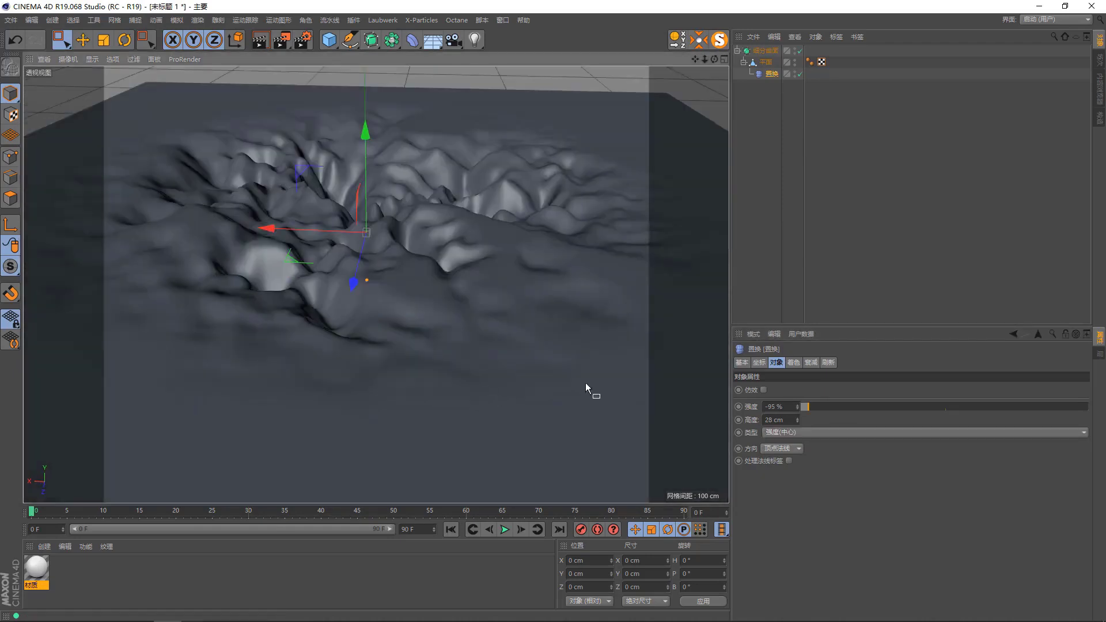
left_click(797, 451)
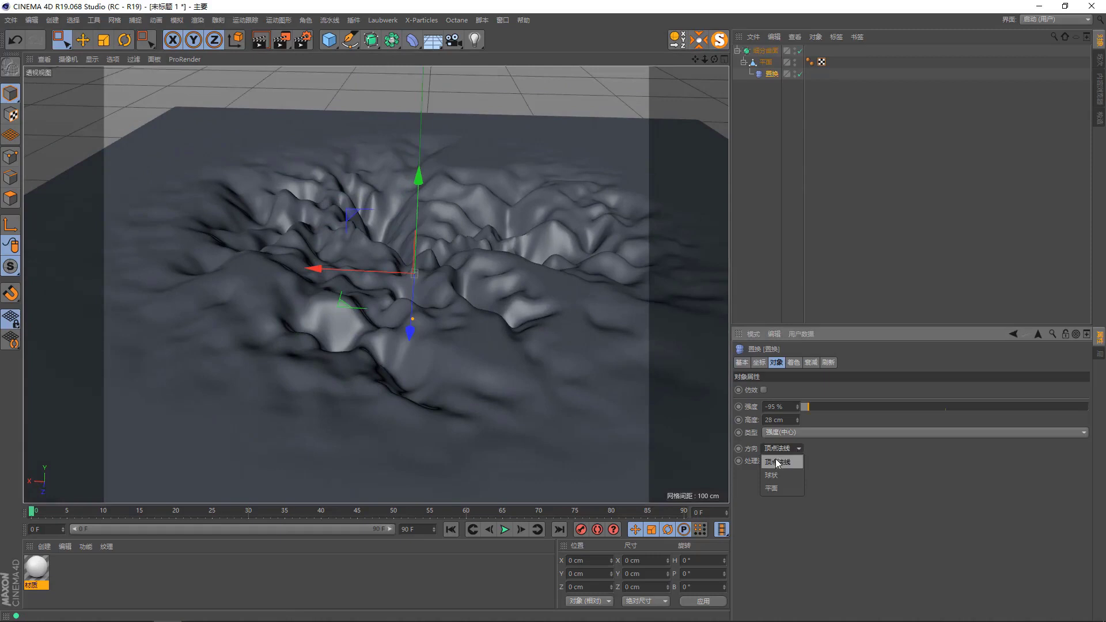
left_click_drag(438, 369, 426, 322, "alt")
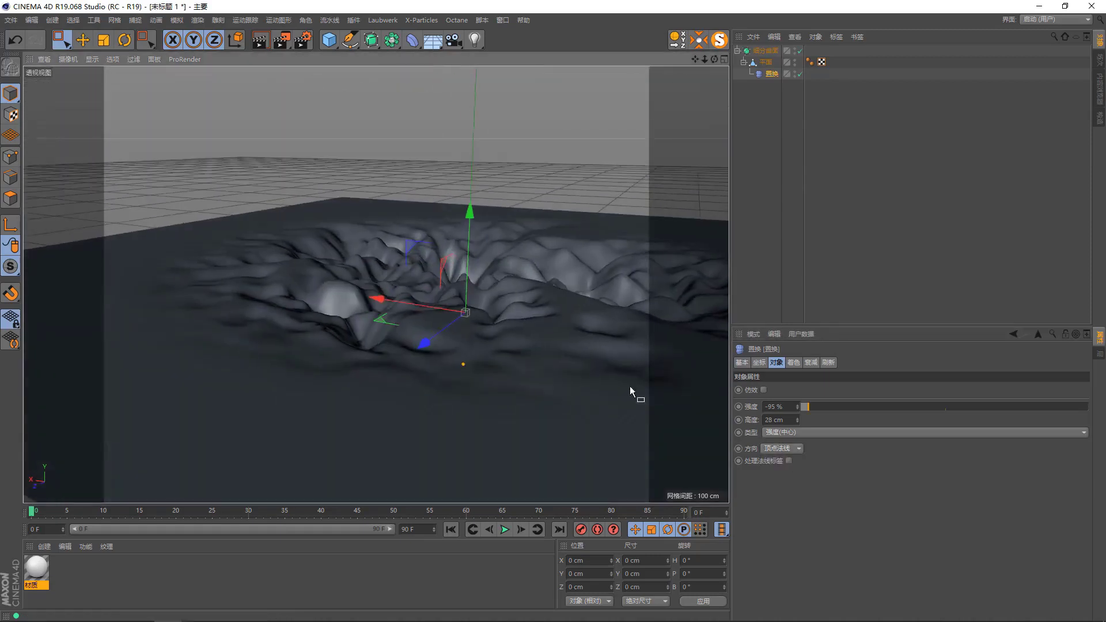
left_click(790, 449)
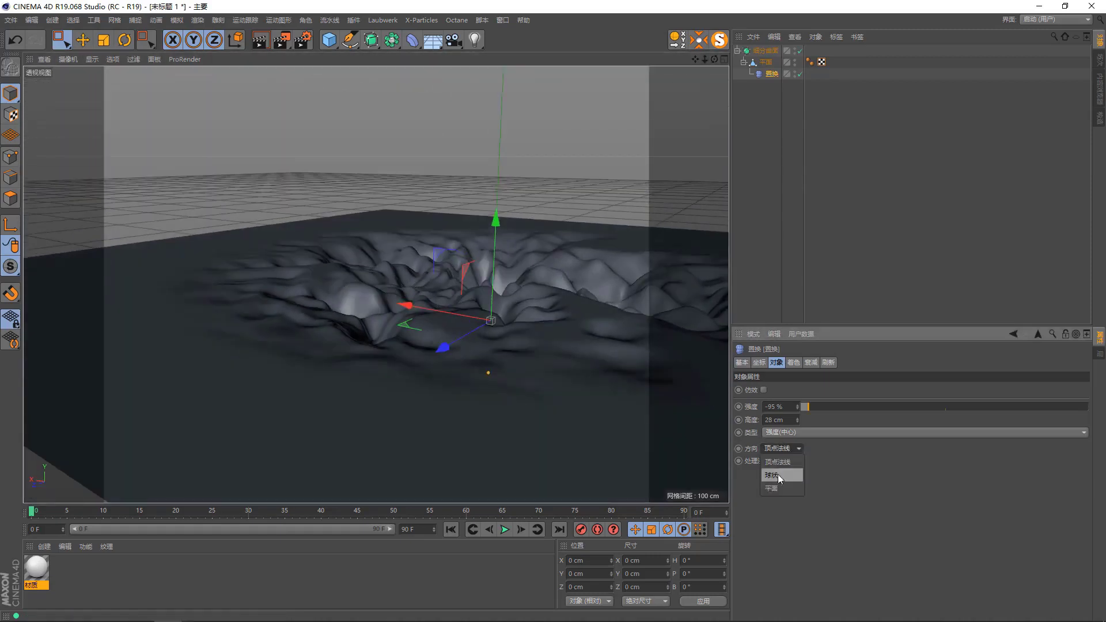
mouse_move(536, 333)
left_mouse_down("alt")
mouse_move(506, 345)
mouse_move(516, 304)
mouse_move(496, 399)
mouse_move(504, 462)
mouse_move(495, 271)
left_mouse_up("alt")
left_click(785, 448)
left_click(786, 488)
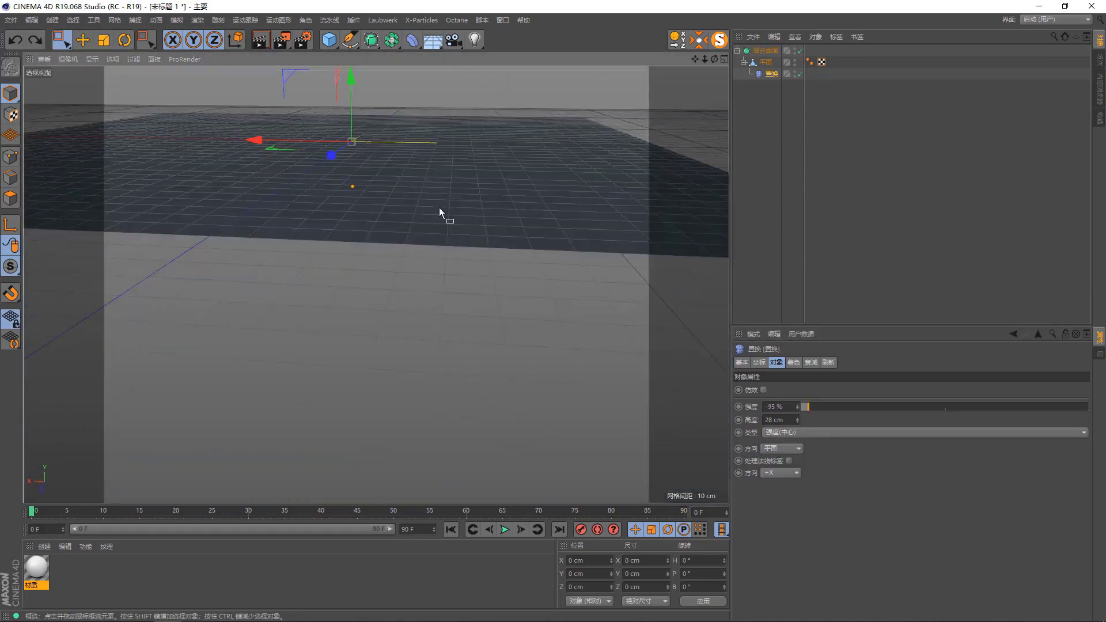
Return the direction to Vertex Normal and turn off Handle Normal Tag
left_click_drag(439, 207, 468, 324, "alt")
left_click(773, 449)
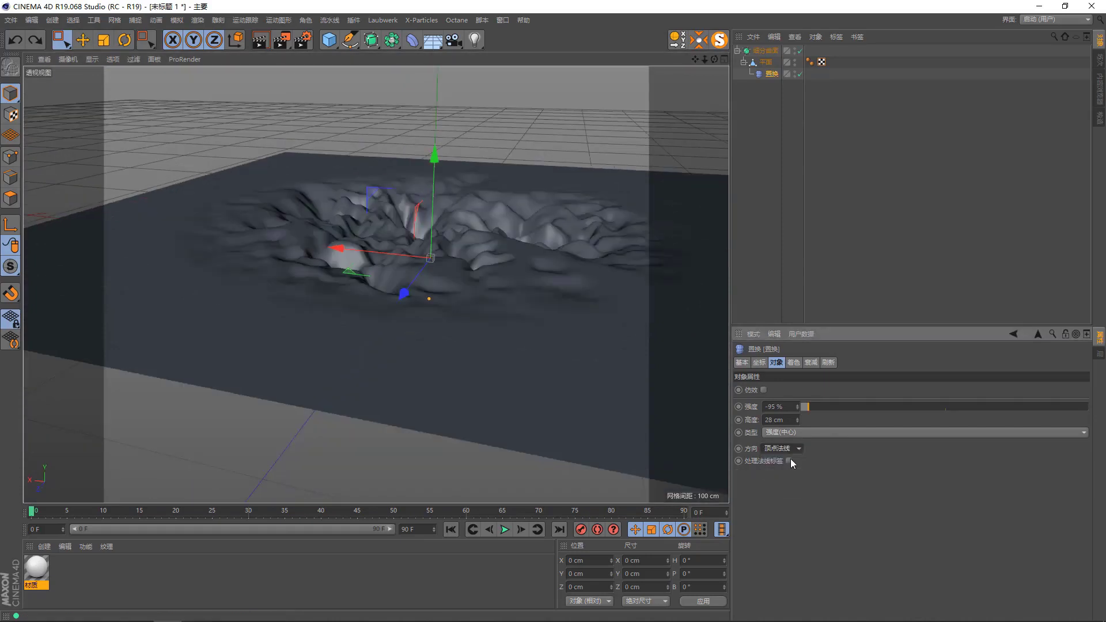
left_click(790, 461)
scroll(420, 341, "up", 3)
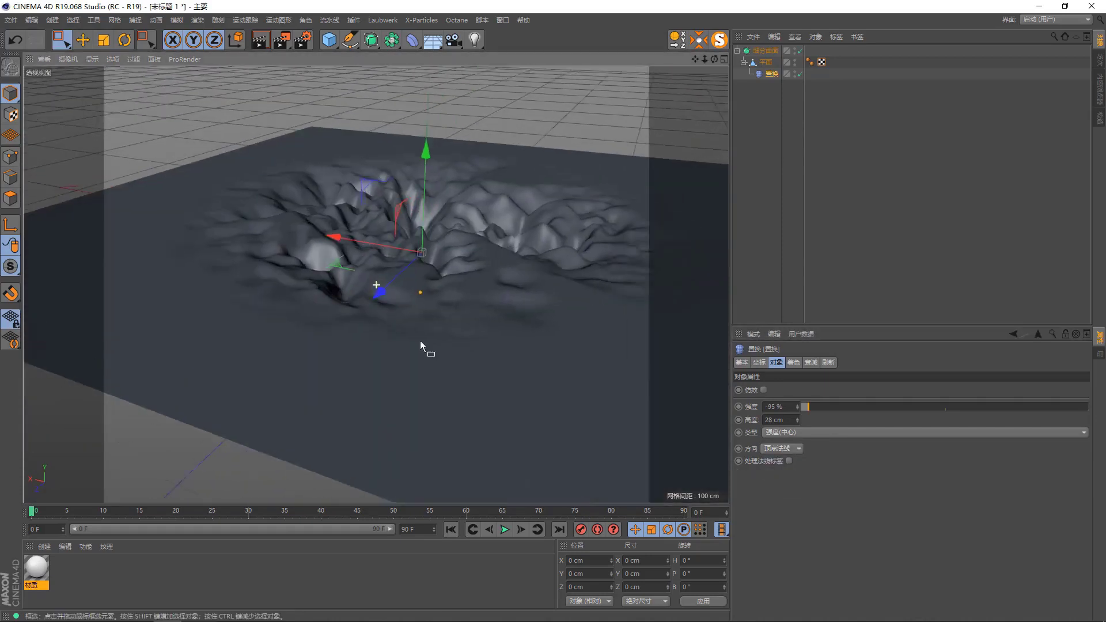
left_click_drag(393, 235, 449, 287, "alt")
Browse the Displacer's shading channel options and inspect the layer shader
left_click(794, 363)
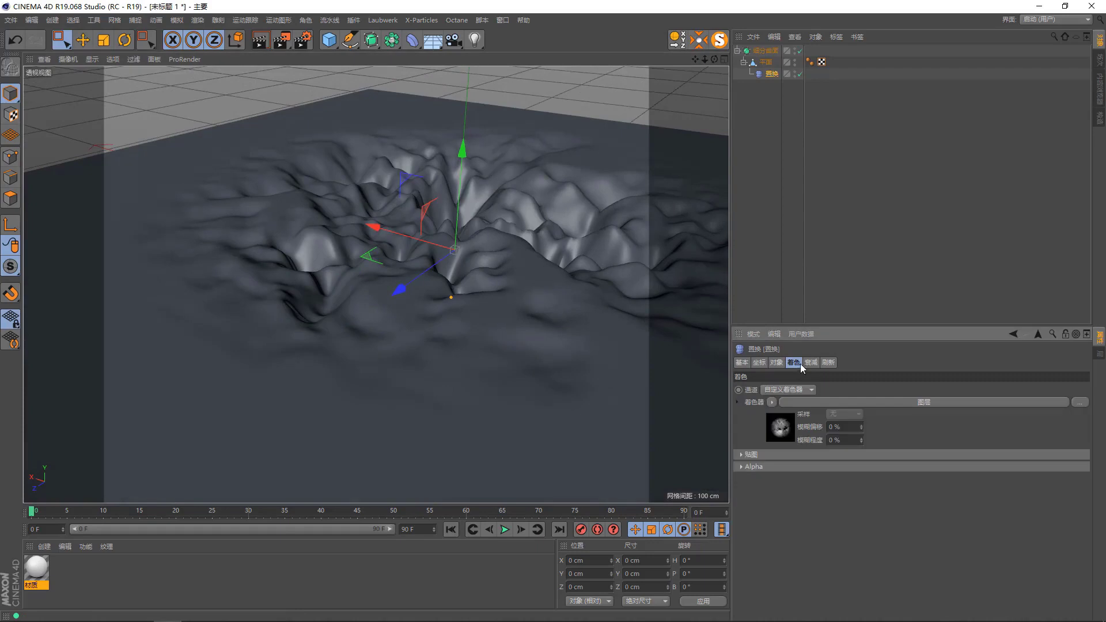
left_click(798, 390)
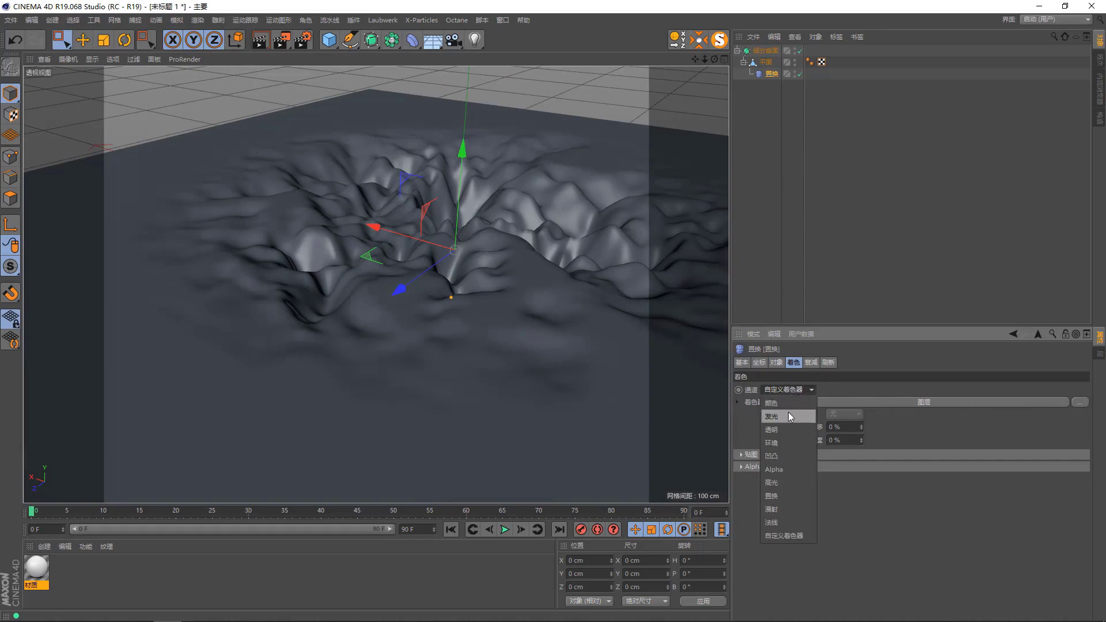
left_click(769, 402)
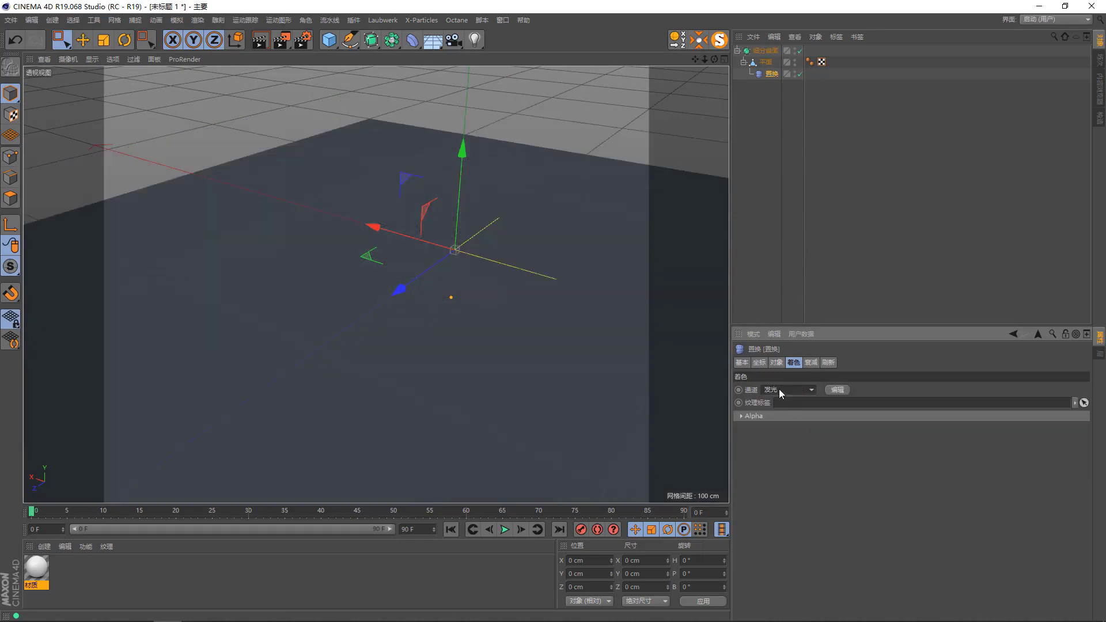
scroll(779, 389, "up", 8)
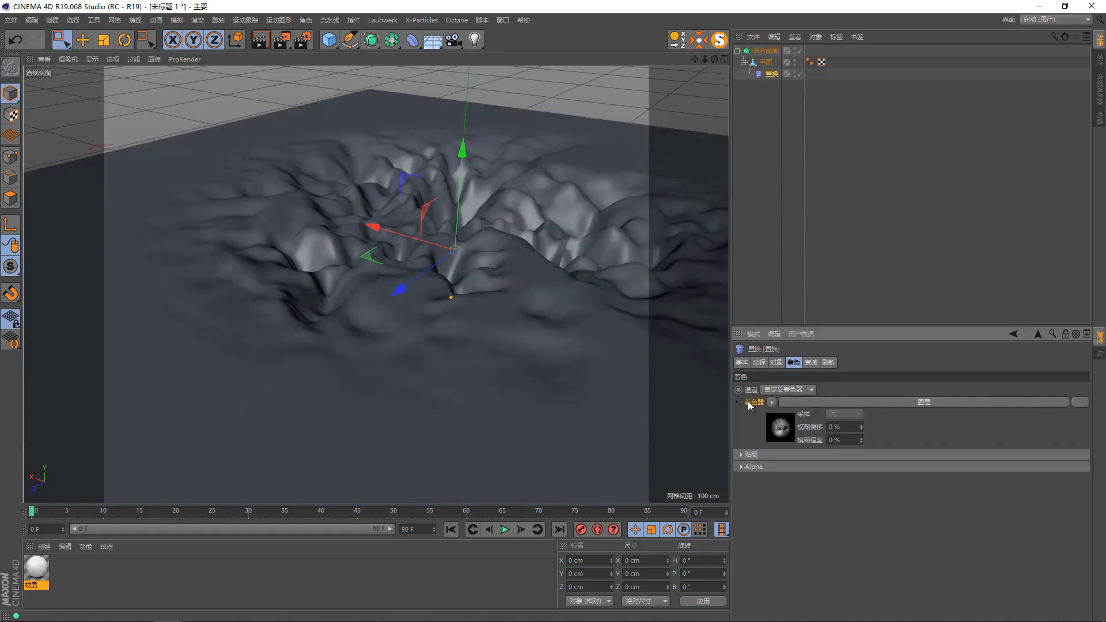
left_click(821, 403)
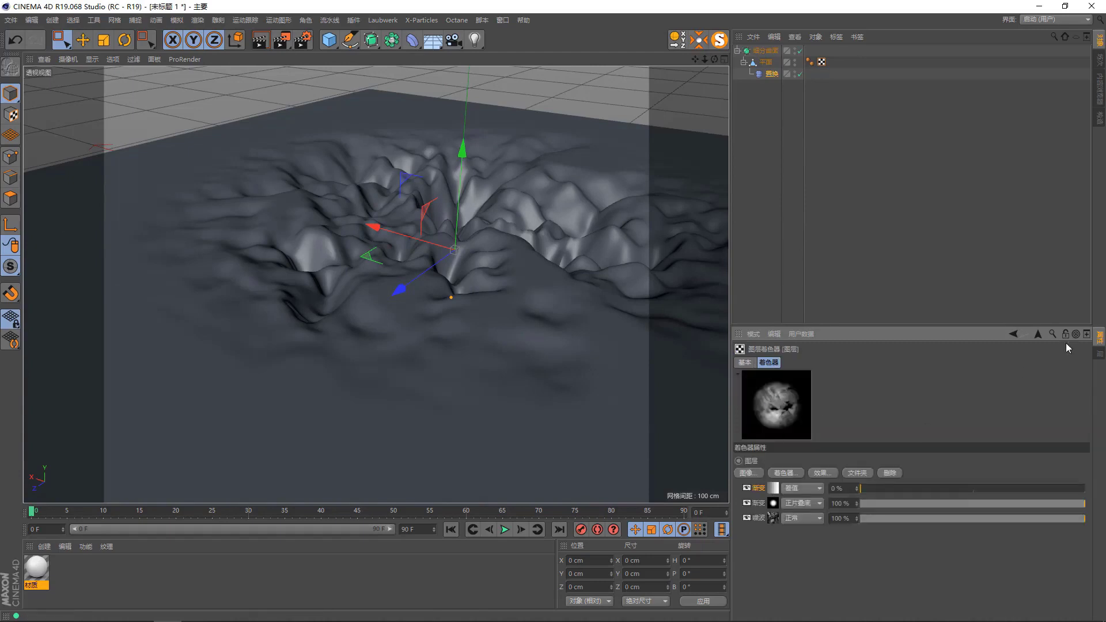
left_click(1039, 334)
Set the shader mapping Offset U to 1.07 to slide the terrain
left_click(758, 455)
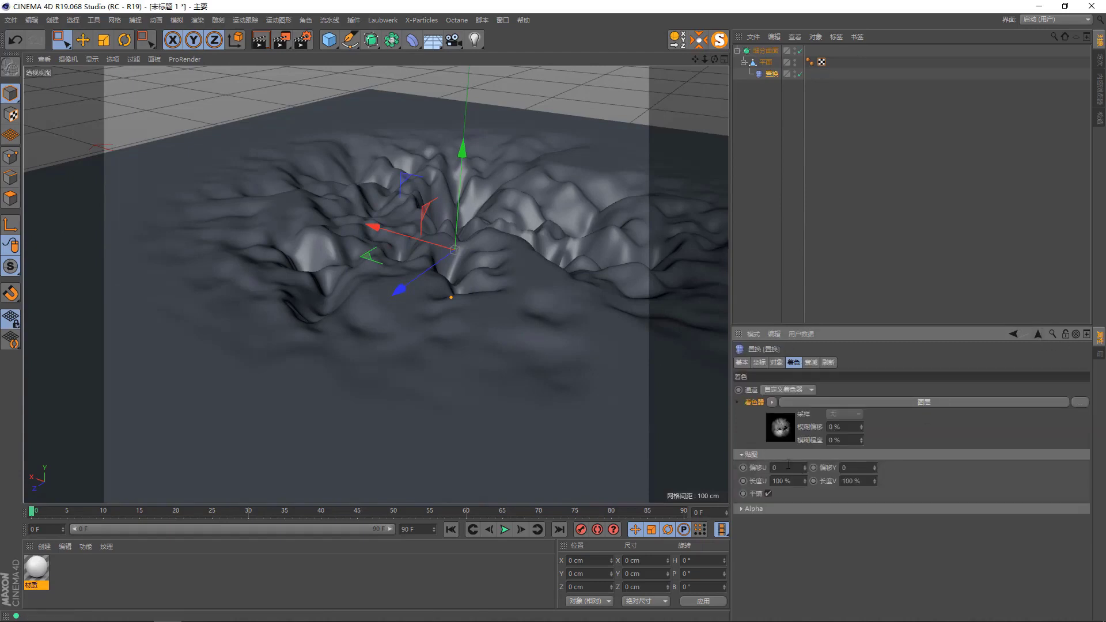
mouse_move(806, 468)
left_mouse_down()
mouse_move(805, 478)
mouse_move(805, 450)
left_mouse_up()
scroll(420, 324, "down", 3)
mouse_move(441, 258)
left_mouse_down("alt")
mouse_move(381, 292)
mouse_move(422, 312)
left_mouse_up("alt")
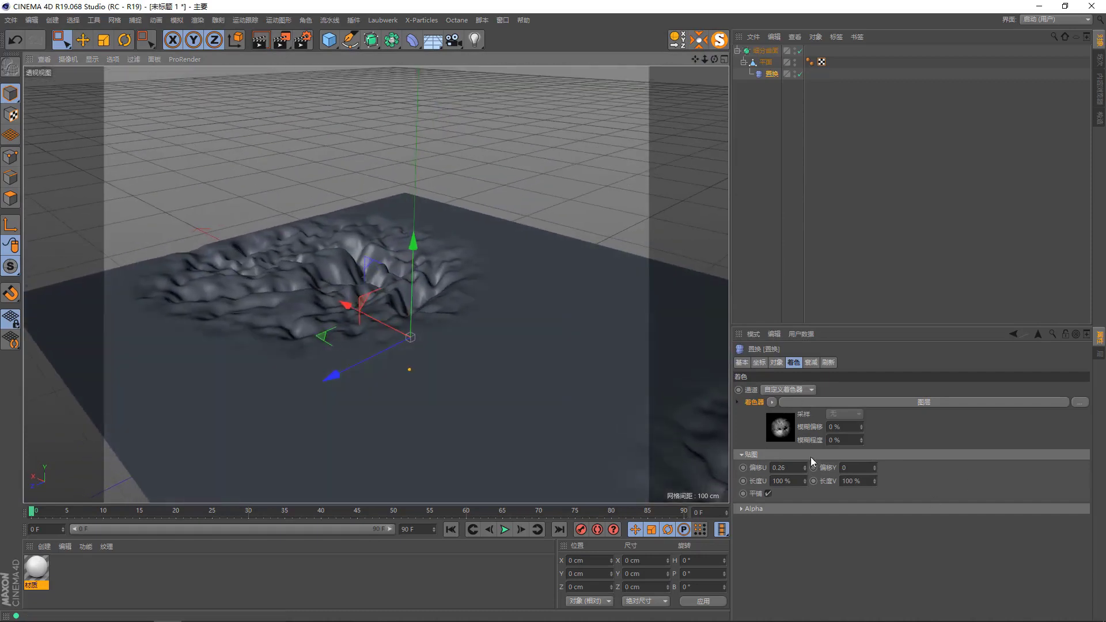
mouse_move(805, 468)
left_mouse_down()
mouse_move(805, 437)
mouse_move(805, 502)
mouse_move(805, 490)
left_mouse_up()
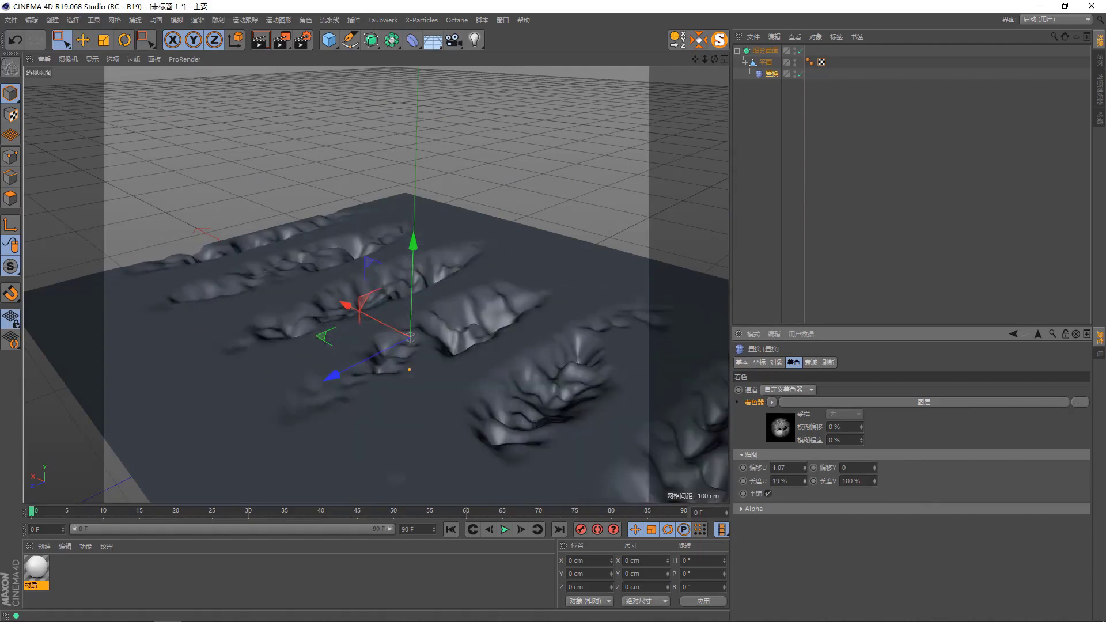
left_click_drag(461, 347, 446, 343, "alt")
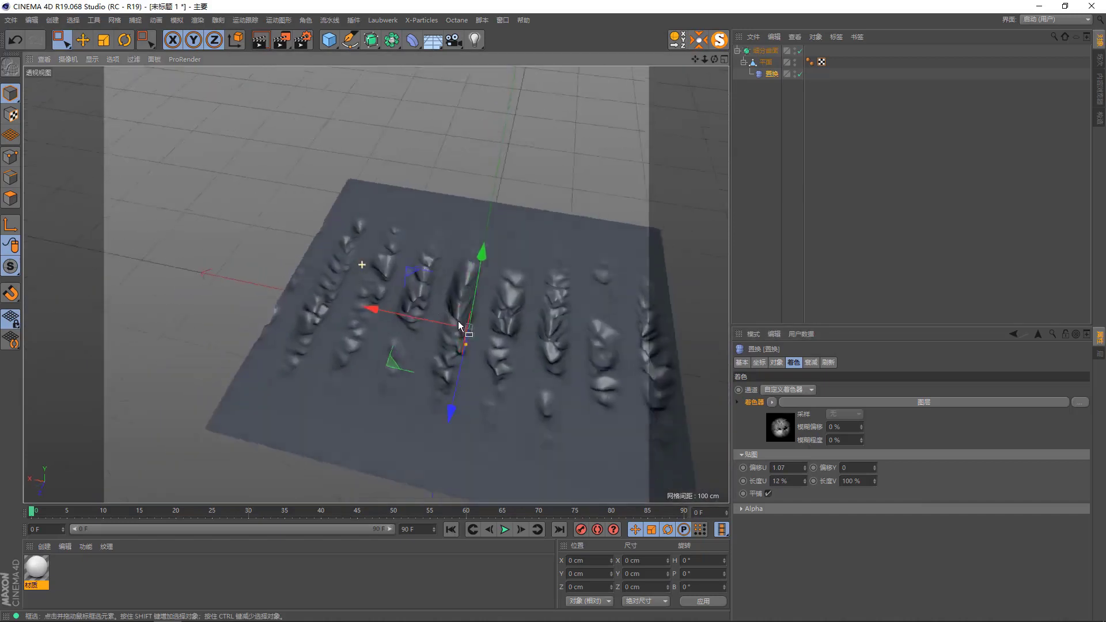
mouse_move(561, 358)
left_mouse_down("alt")
mouse_move(542, 358)
mouse_move(665, 327)
mouse_move(310, 289)
mouse_move(328, 246)
mouse_move(348, 261)
mouse_move(165, 228)
mouse_move(403, 210)
mouse_move(441, 247)
mouse_move(379, 287)
mouse_move(446, 264)
mouse_move(461, 271)
left_mouse_up("alt")
Set Length V to 100% and Length U to 10% for parallel ridges
mouse_move(876, 483)
left_mouse_down()
mouse_move(917, 483)
mouse_move(840, 482)
mouse_move(877, 490)
left_mouse_up()
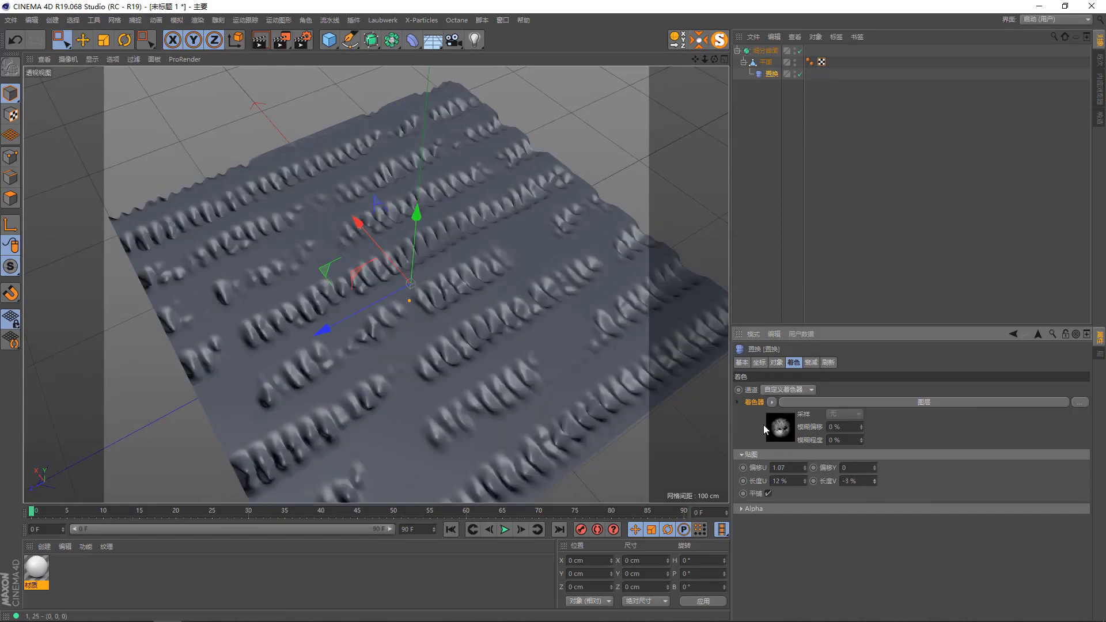
key("ctrl+alt+a")
left_click_drag(732, 395, 892, 507)
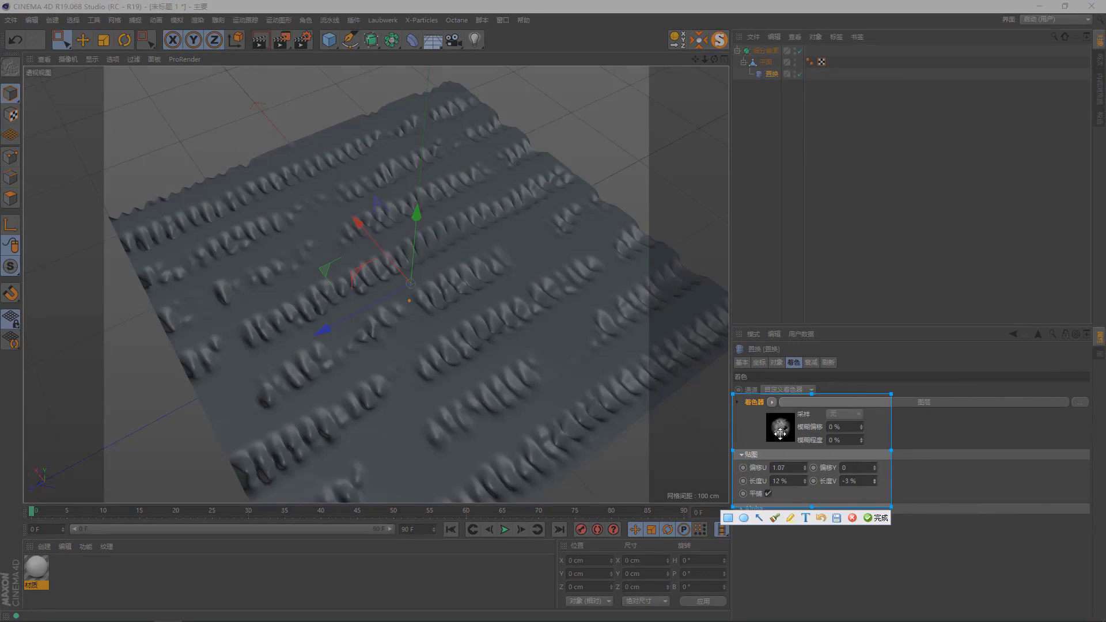
left_click(860, 519)
left_click_drag(876, 482, 888, 483)
mouse_move(541, 338)
left_mouse_down("alt")
mouse_move(572, 311)
mouse_move(399, 346)
left_mouse_up("alt")
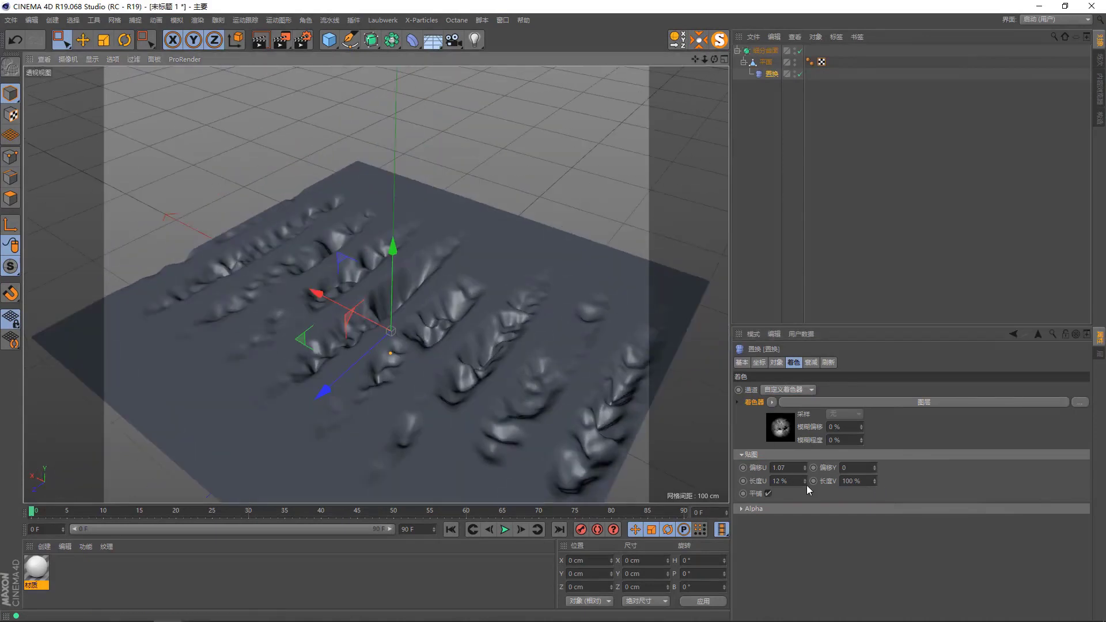
left_click_drag(807, 486, 783, 496)
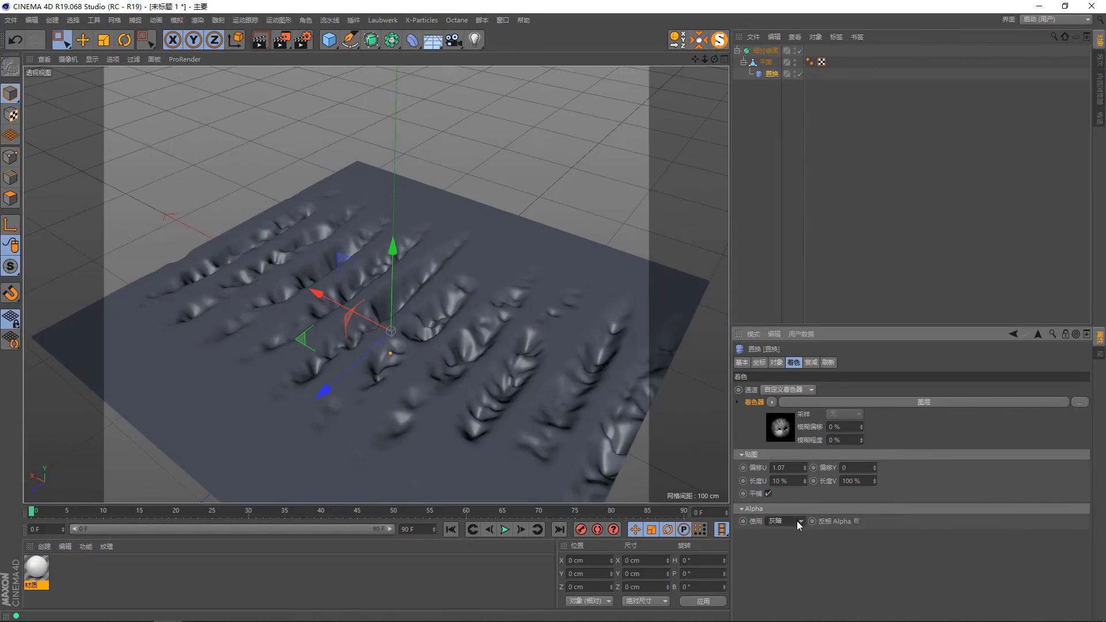
scroll(791, 520, "down", 1)
scroll(790, 520, "down", 1)
left_click_drag(417, 354, 438, 360, "alt")
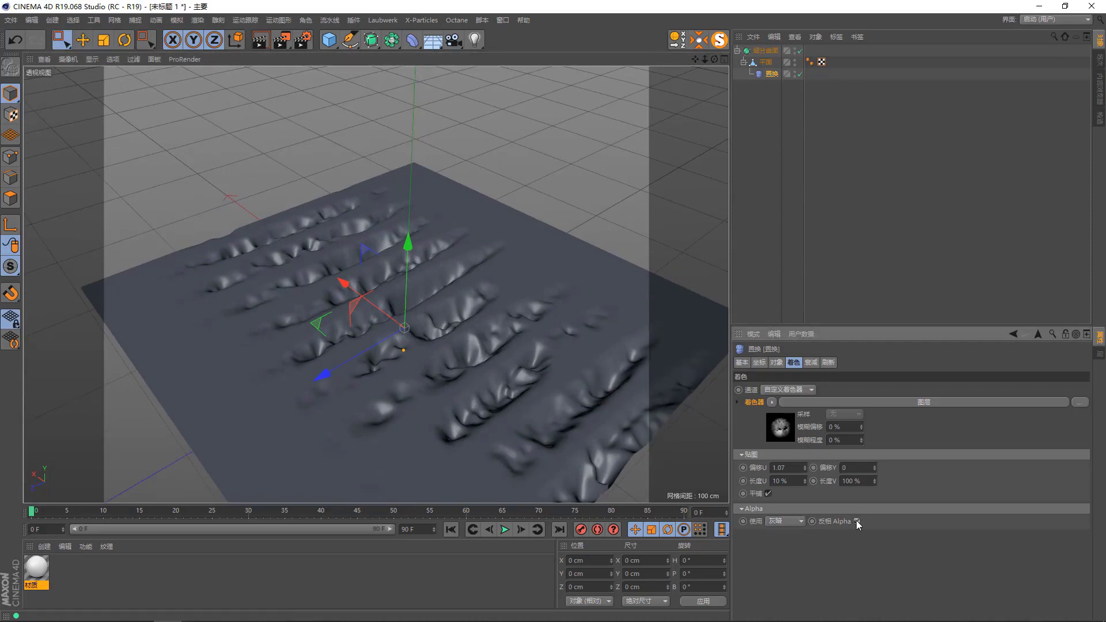
Give the Displacer a spherical falloff 179 cm wide and position it over the plane
left_click(812, 363)
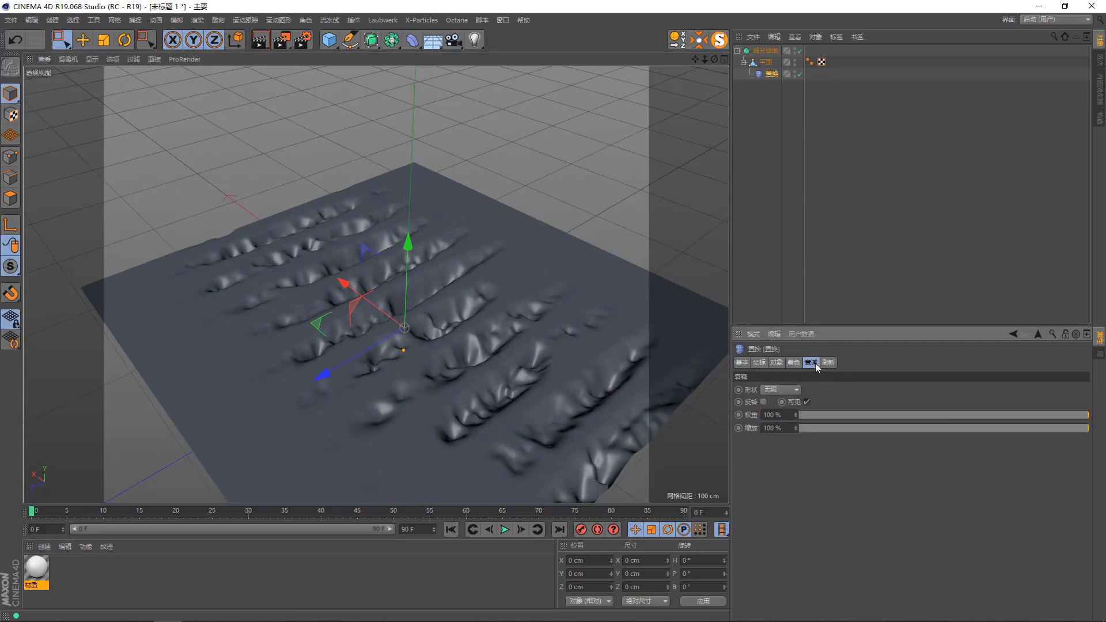
left_click(787, 389)
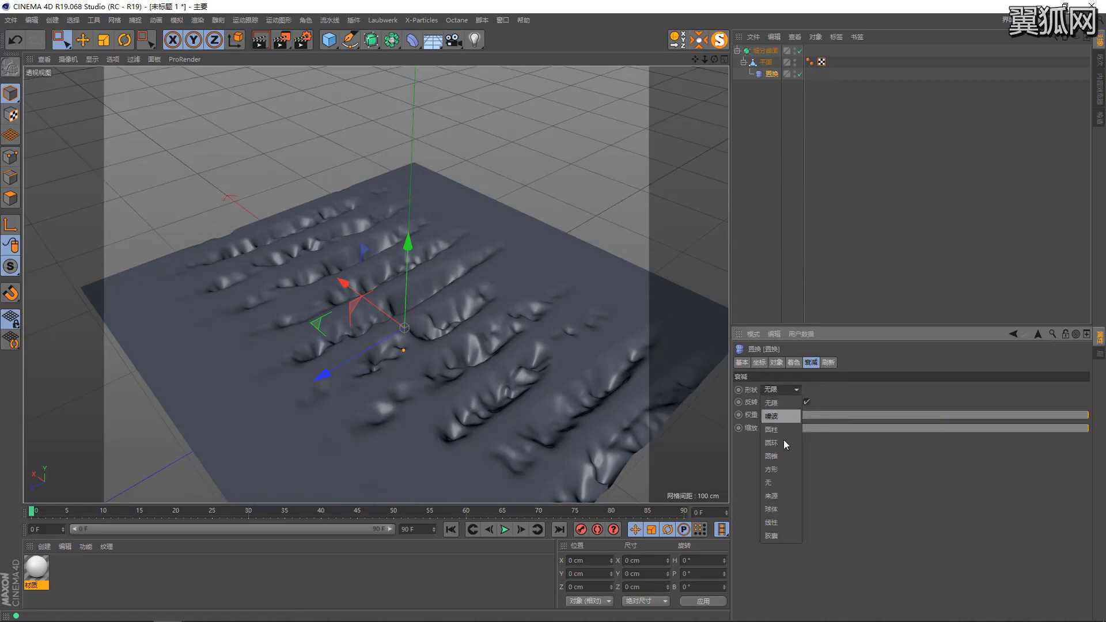
left_click(782, 508)
mouse_move(368, 353)
left_mouse_down()
mouse_move(360, 320)
mouse_move(364, 331)
left_mouse_up()
left_click_drag(364, 331, 349, 282, "alt")
mouse_move(423, 267)
left_mouse_down()
mouse_move(399, 252)
mouse_move(407, 303)
left_mouse_up()
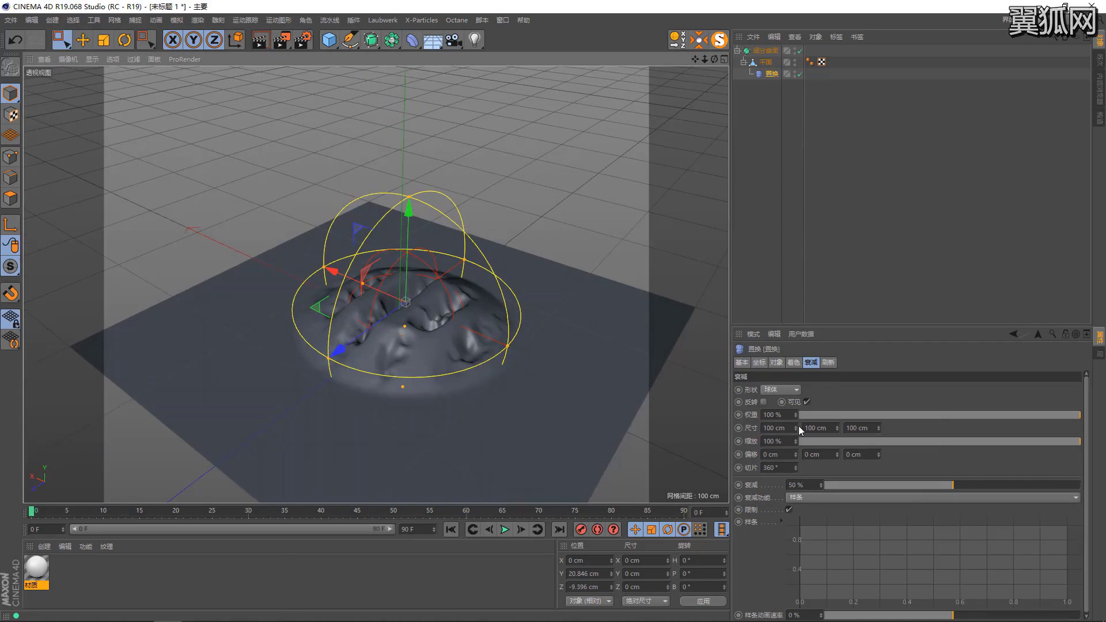
left_click_drag(799, 427, 844, 426)
mouse_move(409, 343)
left_mouse_down("alt")
mouse_move(415, 439)
mouse_move(440, 350)
mouse_move(531, 365)
mouse_move(531, 310)
mouse_move(404, 351)
mouse_move(313, 348)
mouse_move(718, 409)
left_mouse_up("alt")
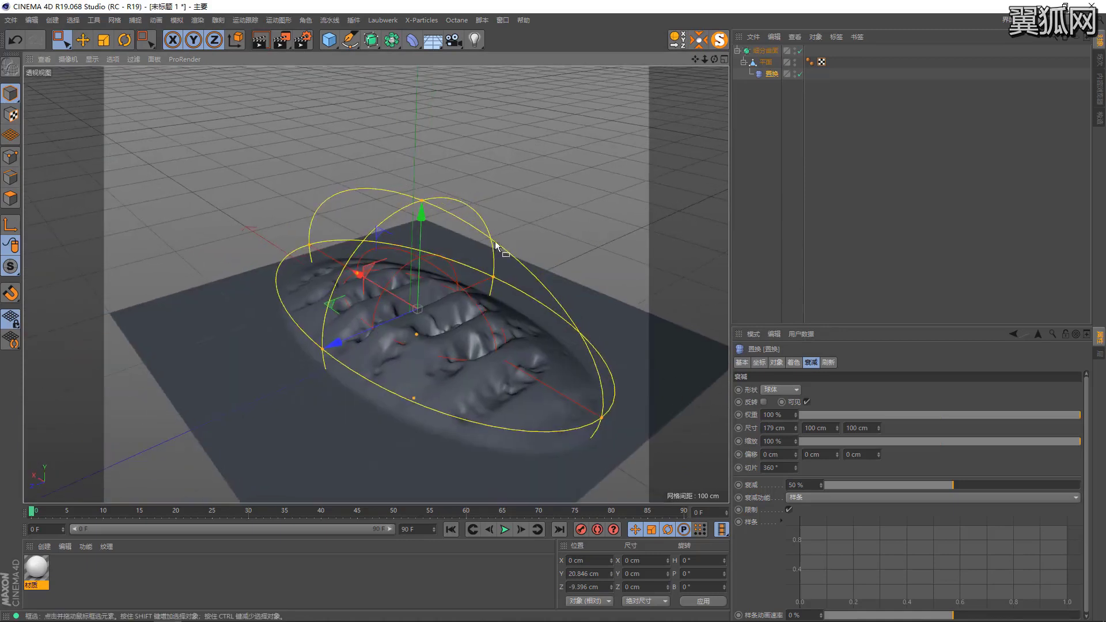
left_click_drag(424, 222, 429, 224)
Set height to -26 cm, move the Displacer to X 41.769 cm, and select the plane
left_click(794, 363)
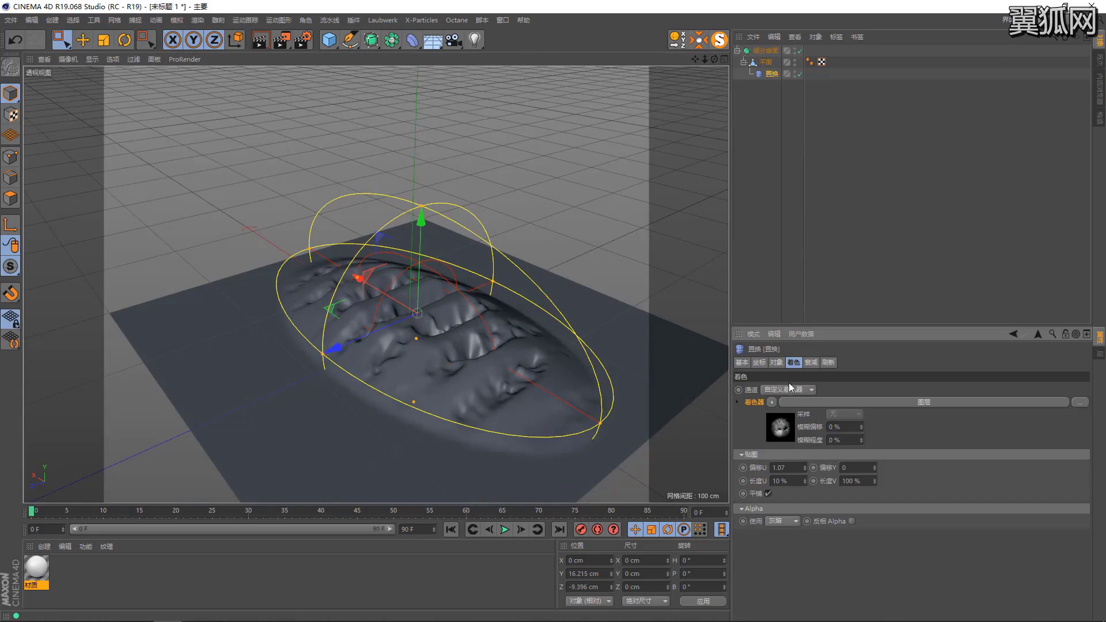
left_click(777, 362)
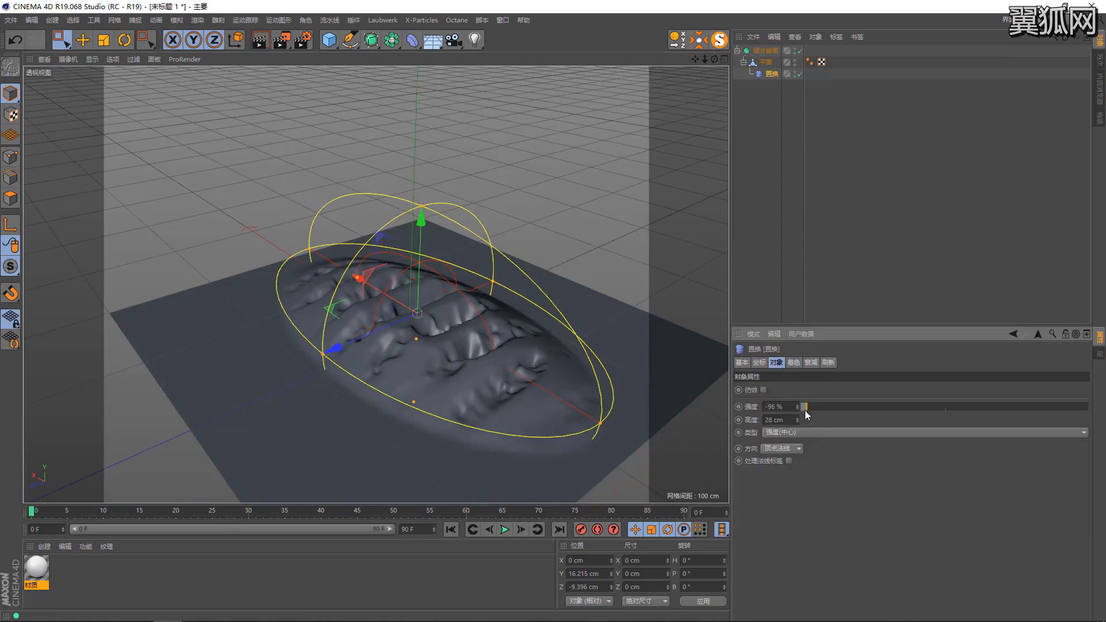
mouse_move(798, 425)
left_mouse_down()
mouse_move(631, 380)
mouse_move(519, 322)
left_mouse_up()
mouse_move(374, 288)
left_mouse_down()
mouse_move(180, 199)
mouse_move(438, 322)
mouse_move(403, 313)
mouse_move(318, 276)
mouse_move(512, 343)
mouse_move(662, 368)
left_mouse_up()
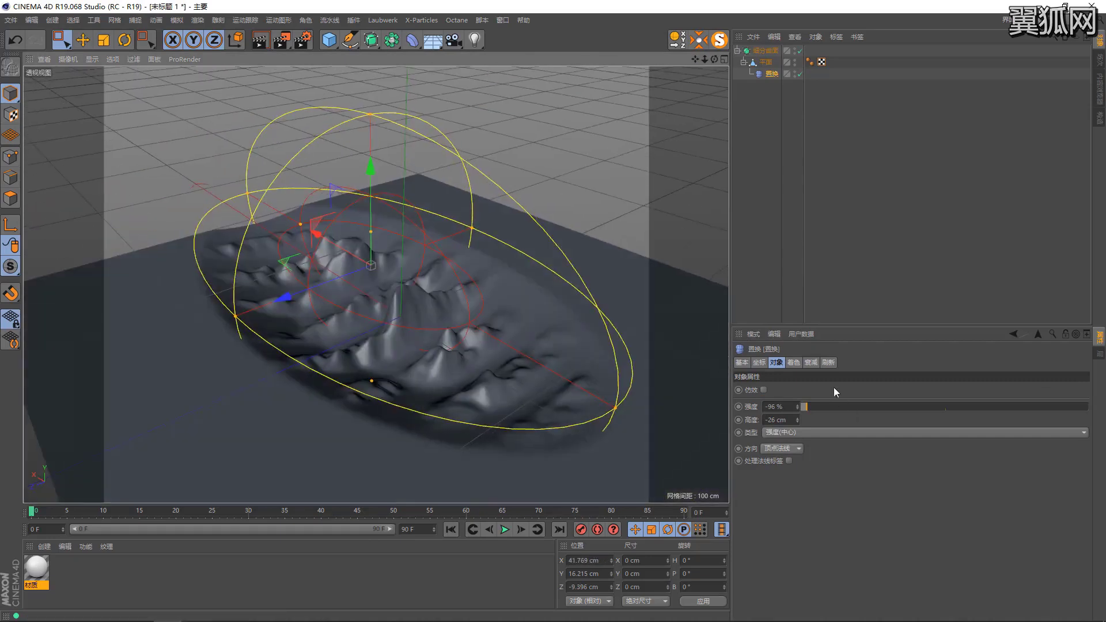
left_click(794, 363)
left_click(814, 365)
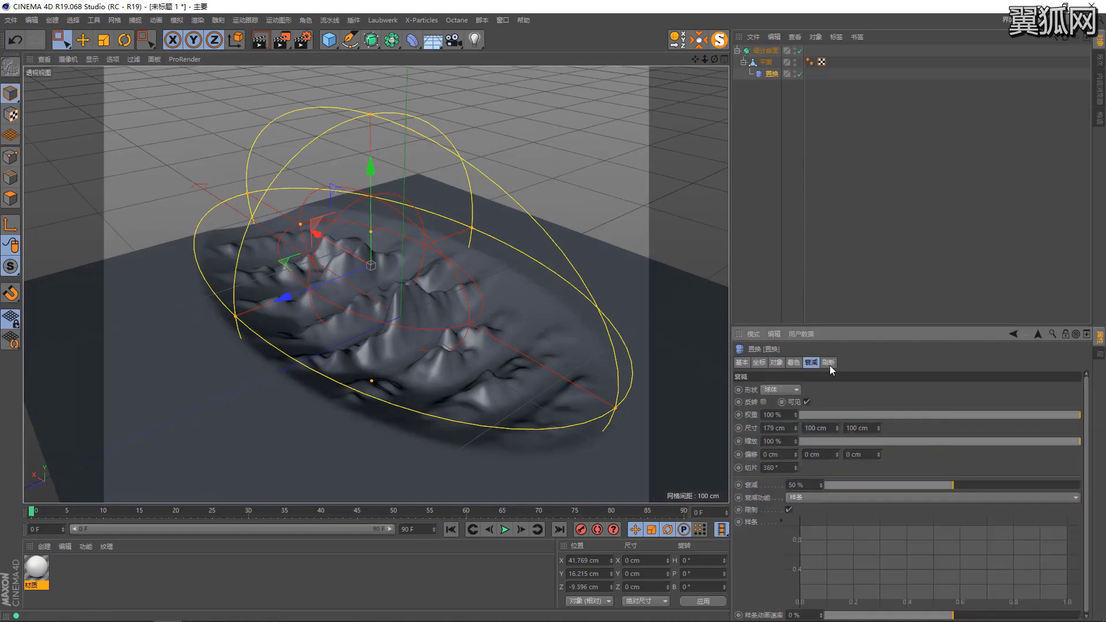
left_click(829, 364)
left_click(817, 363)
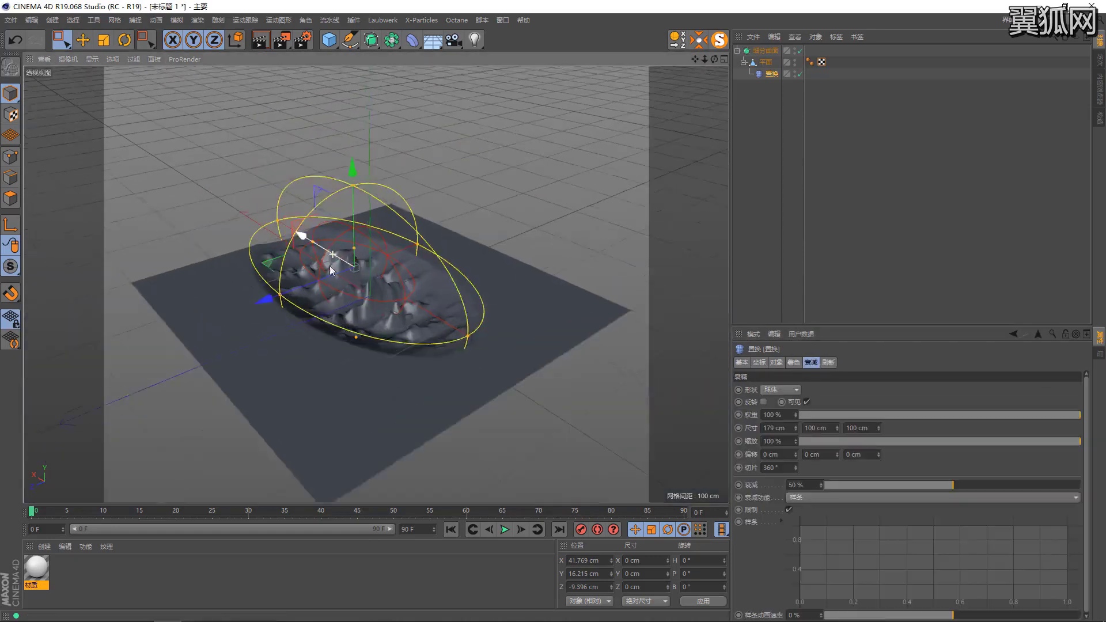
left_click(762, 62)
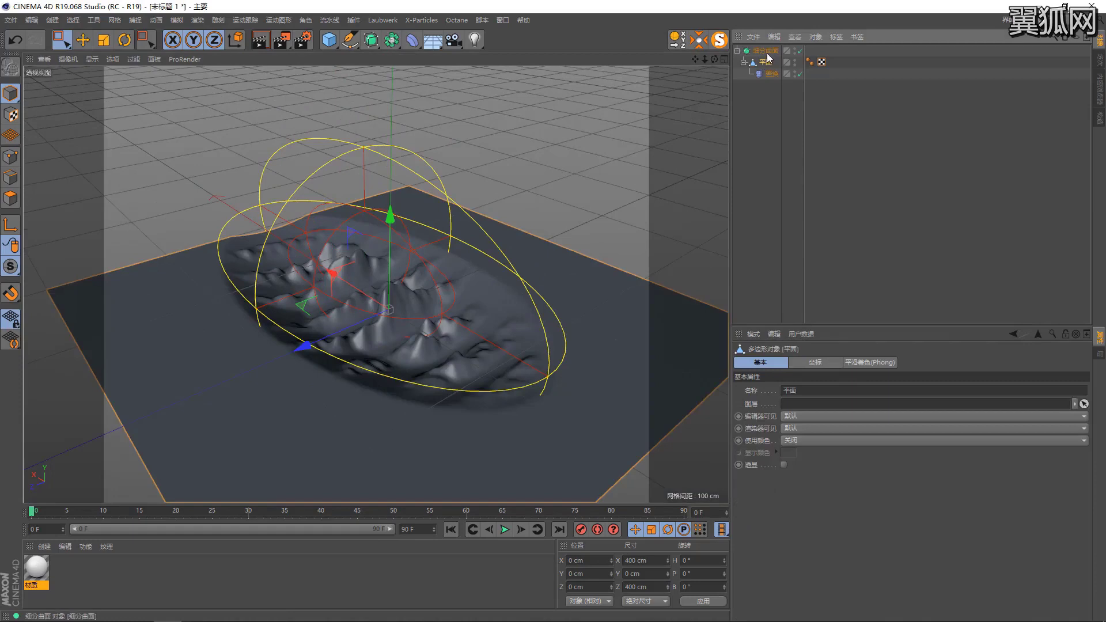
Replace the plane with an editable 55-segment sphere carrying a Displacer deformer
key("Delete")
key("Delete")
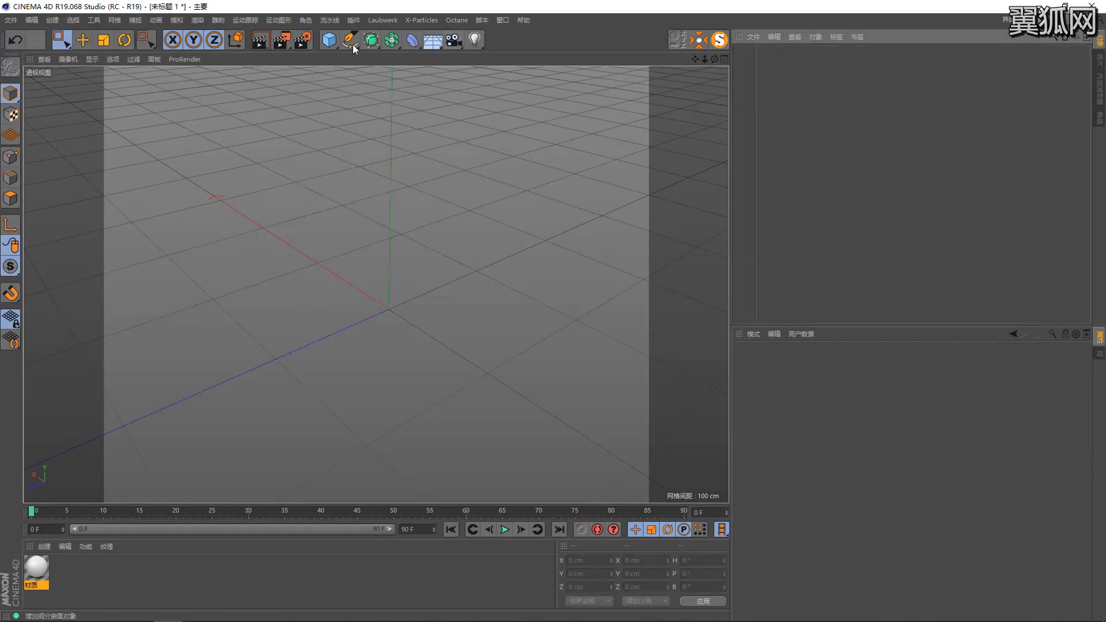
left_click_drag(331, 41, 515, 80)
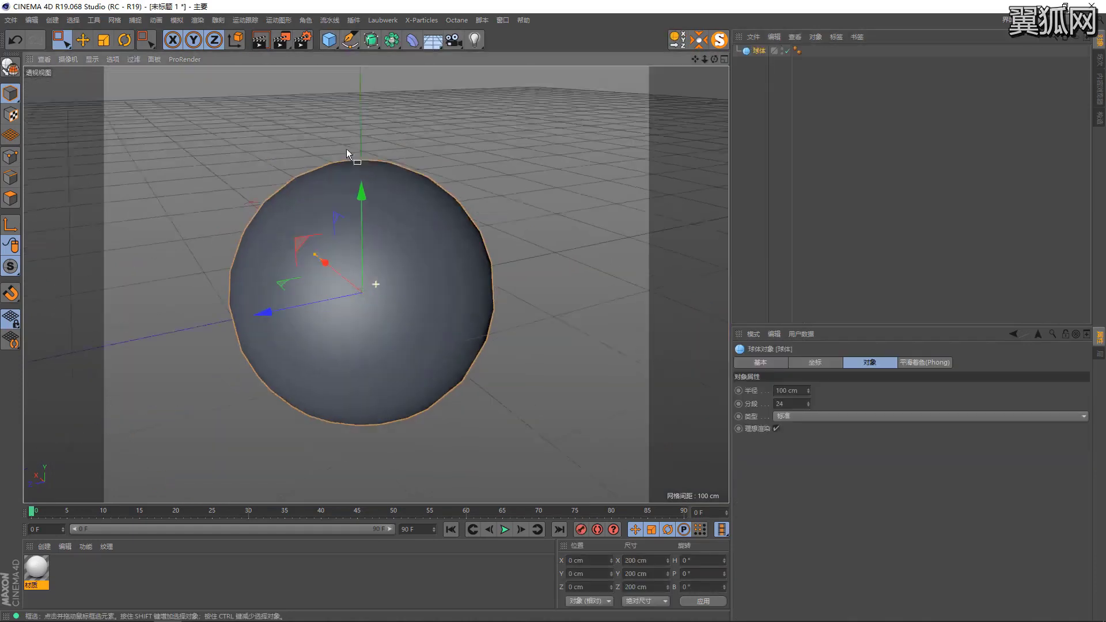
left_click_drag(411, 41, 457, 182)
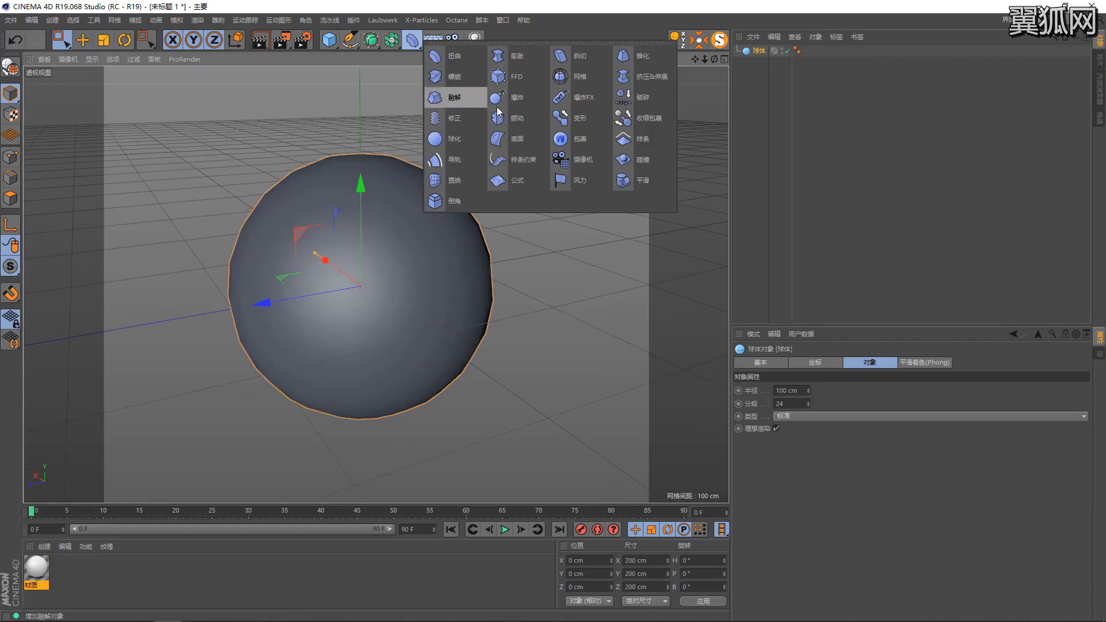
left_click(459, 184)
left_click(755, 52)
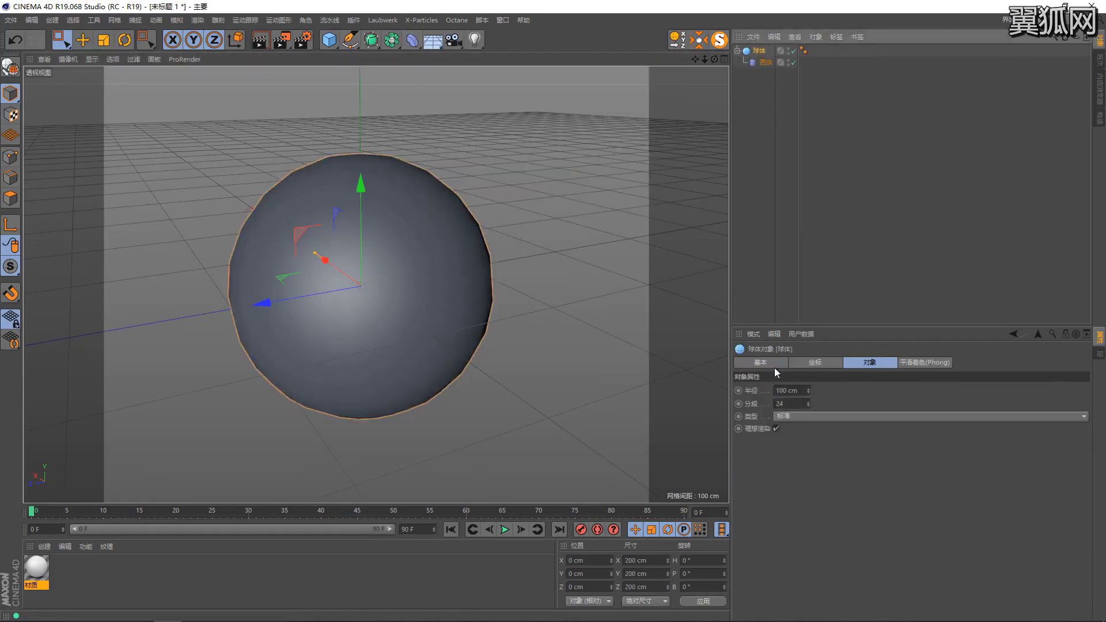
type("55")
key("Return")
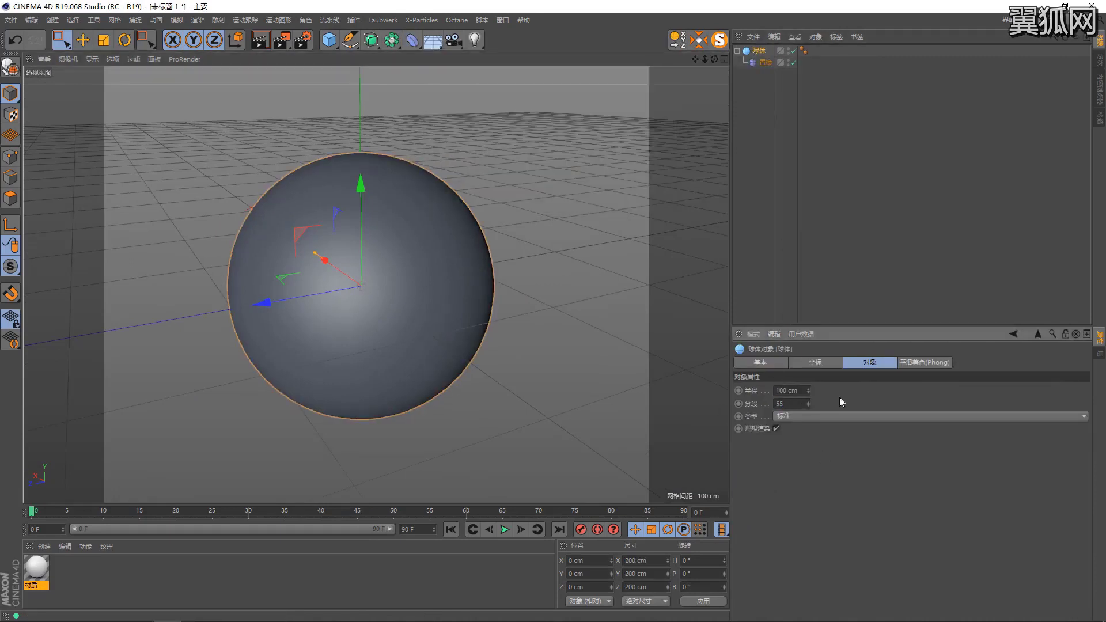
left_click(757, 51)
key("c")
key("Return")
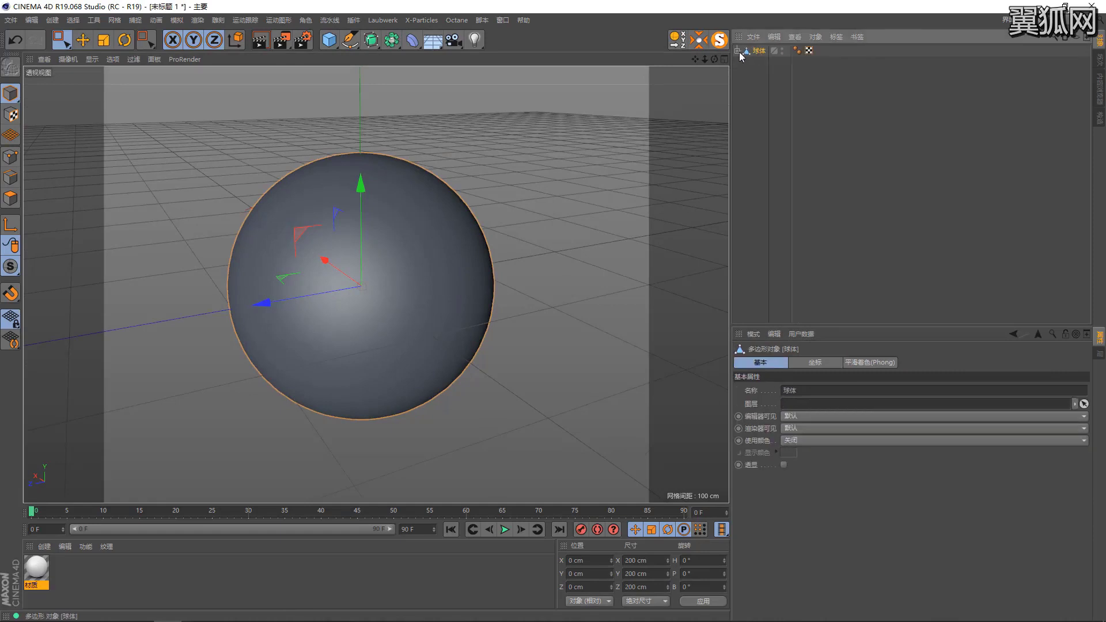
Load a Noise shader into the Displacer with 131% vertical stretch and 200% global scale
left_click(766, 62)
left_click(794, 362)
left_click(772, 403)
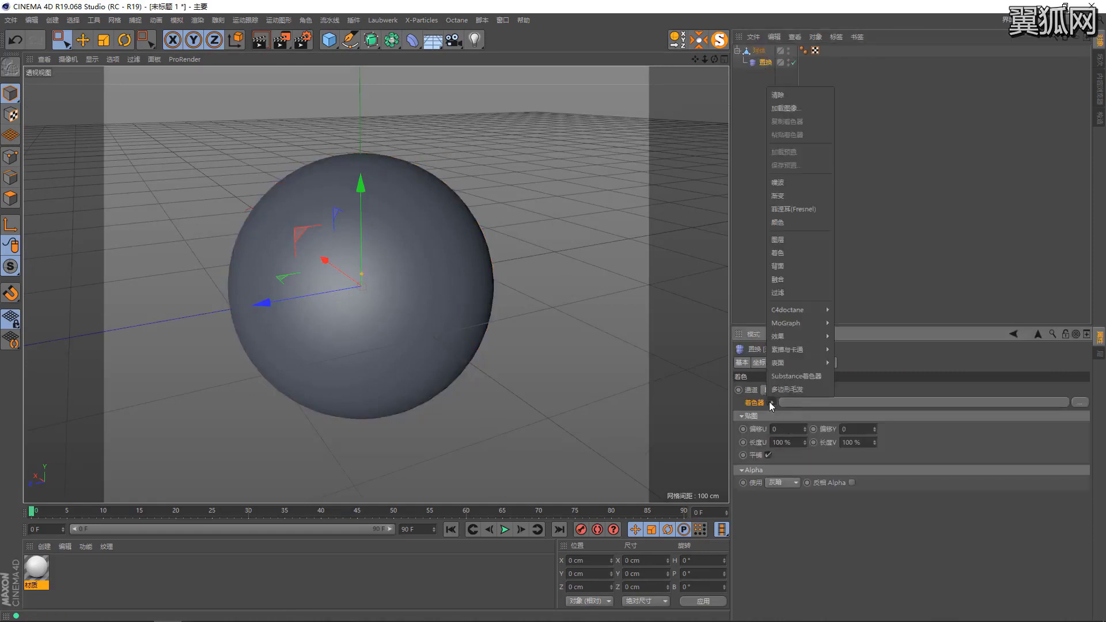
left_click(788, 182)
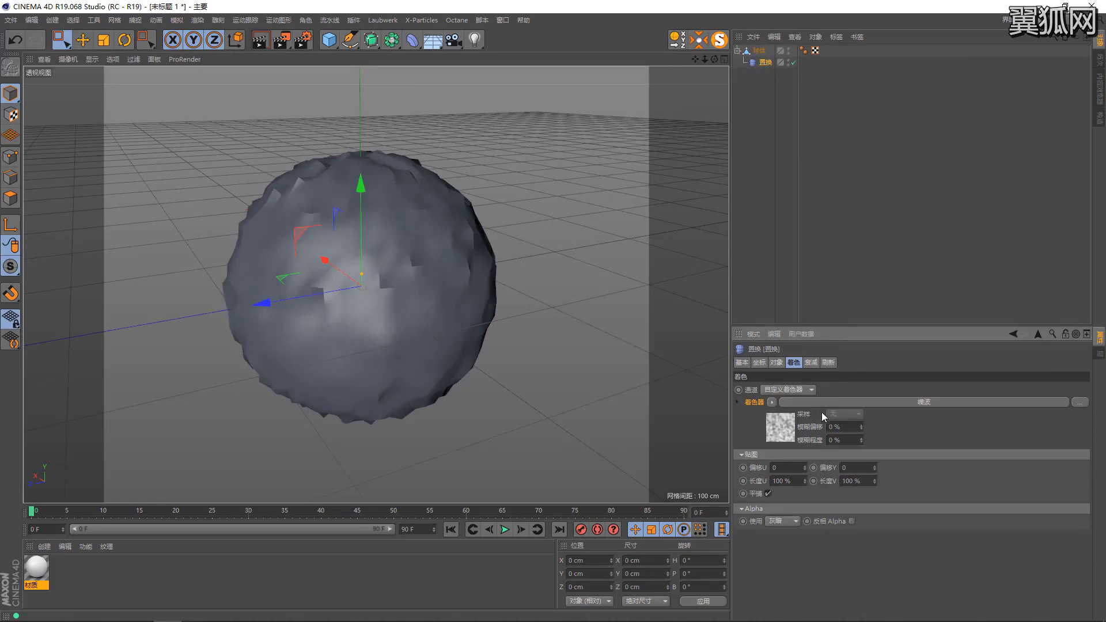
left_click(827, 403)
left_click_drag(858, 553, 876, 552)
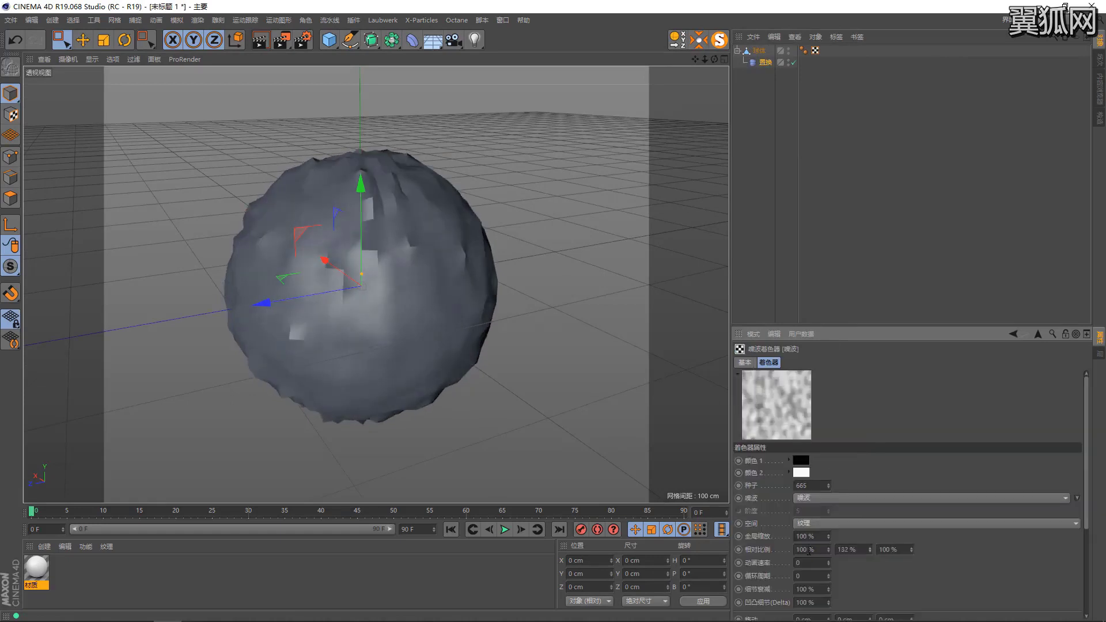
type("2")
key("Return")
Set noise low clip 40% and contrast 27%, then raise height to 47 cm for spikes
scroll(887, 583, "down", 3)
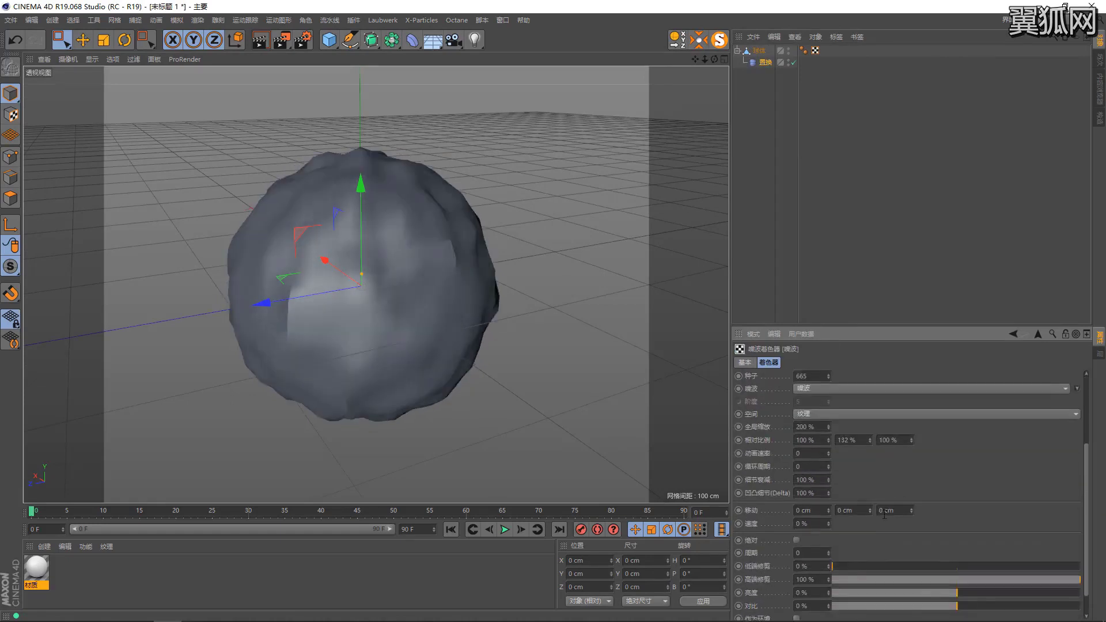
left_click_drag(908, 566, 932, 566)
left_click_drag(977, 607, 991, 606)
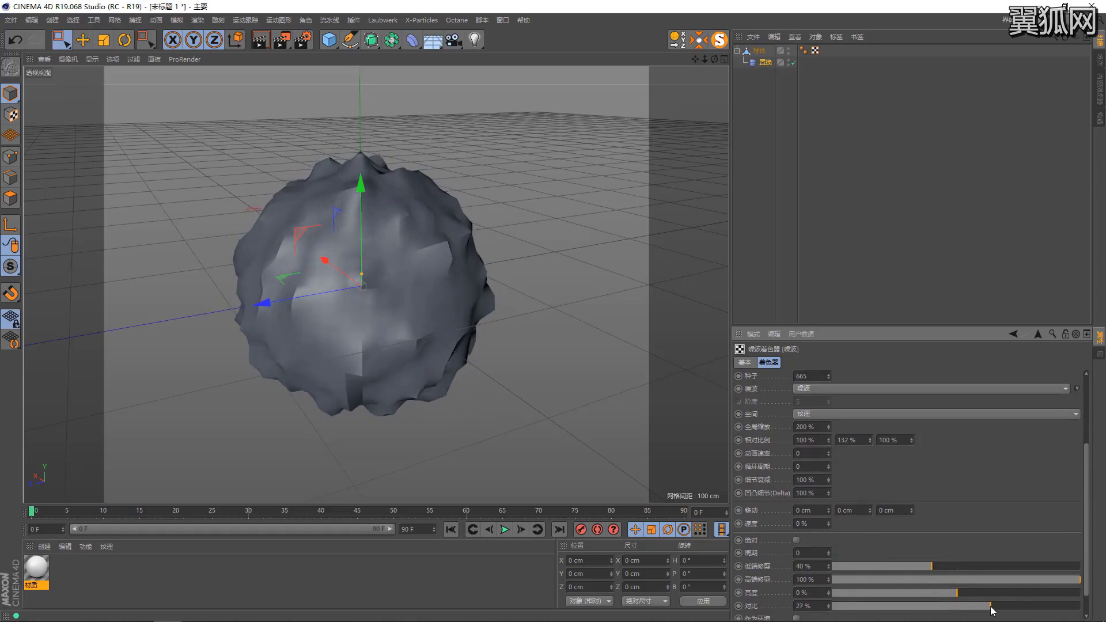
scroll(933, 473, "up", 5)
scroll(950, 404, "down", 2)
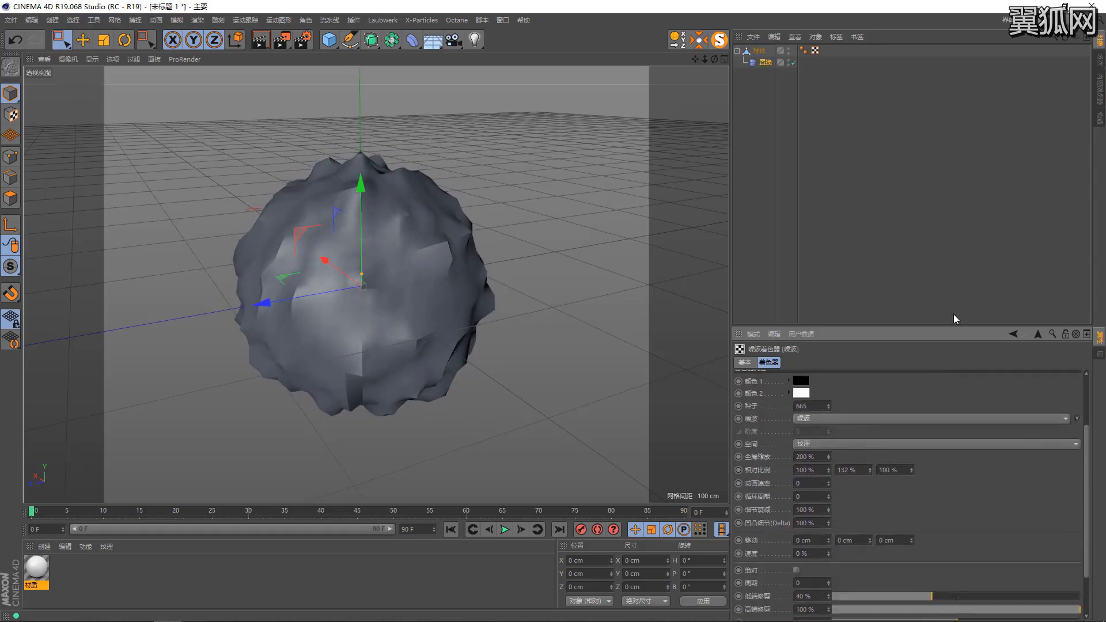
left_click(1038, 334)
left_click(776, 362)
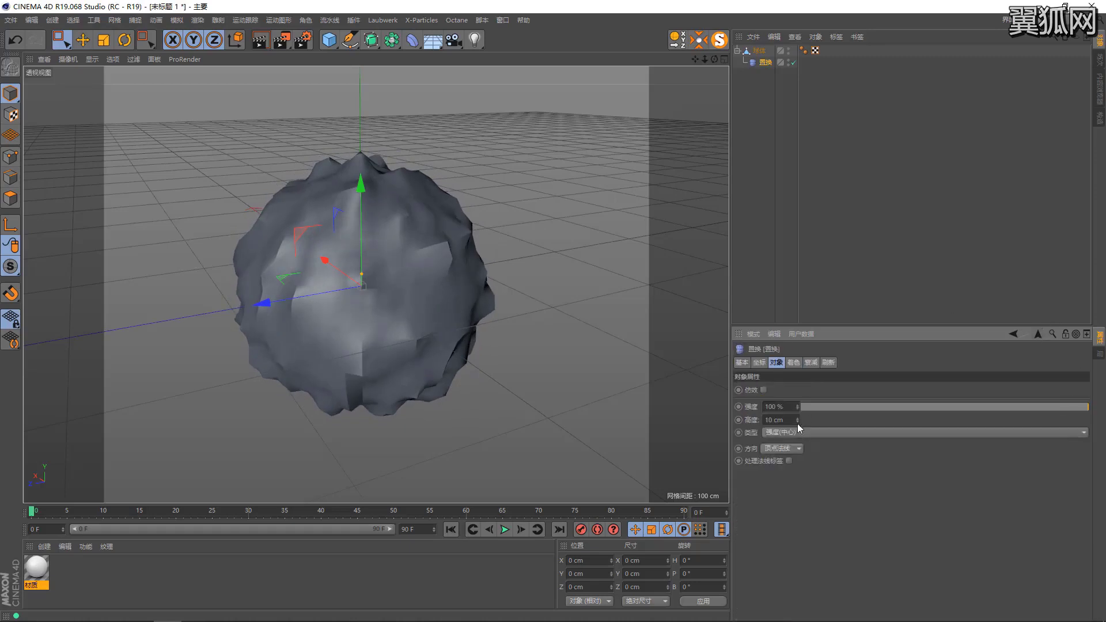
left_click_drag(798, 422, 798, 346)
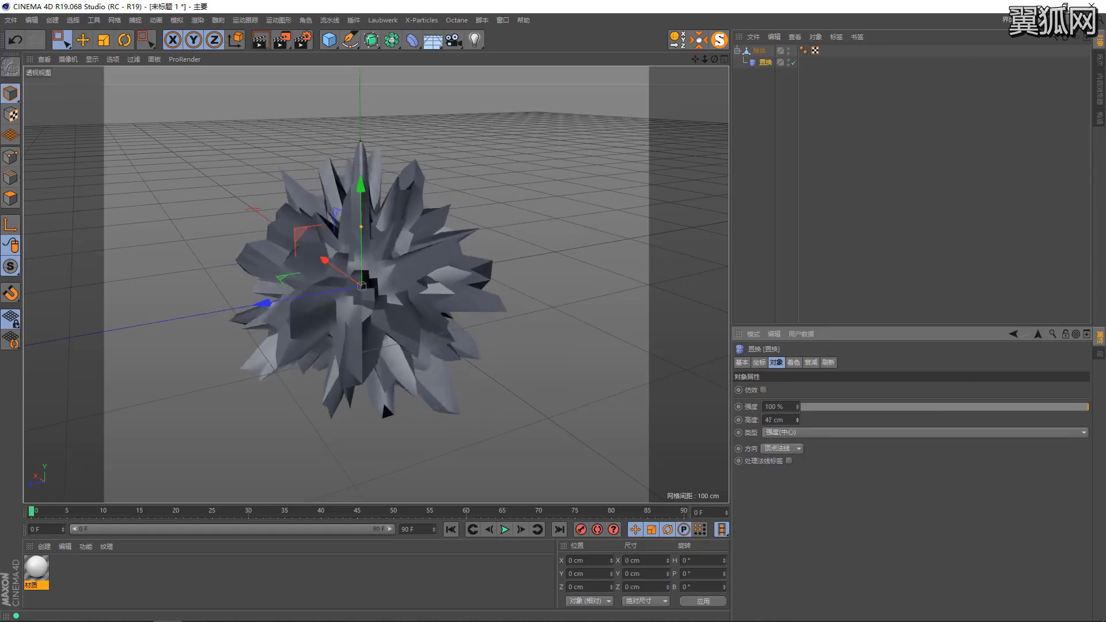
left_click(760, 51)
Smooth the sphere with a Subdivision Surface and give the Displacer a linear falloff
left_click(372, 40)
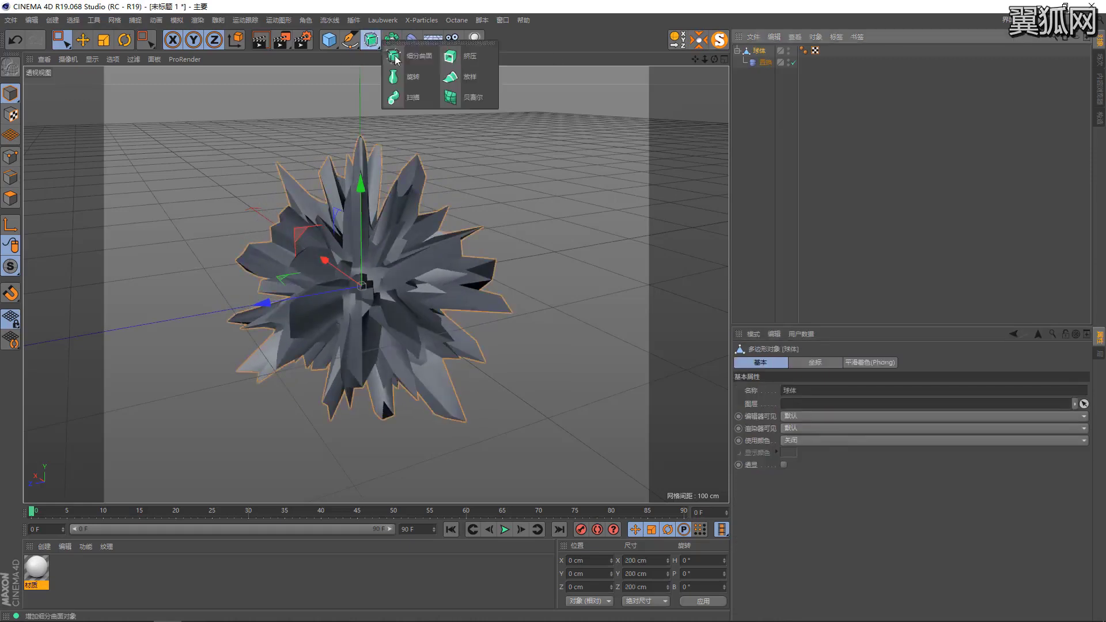
mouse_move(383, 155)
left_mouse_down("alt")
mouse_move(387, 140)
mouse_move(314, 182)
left_mouse_up("alt")
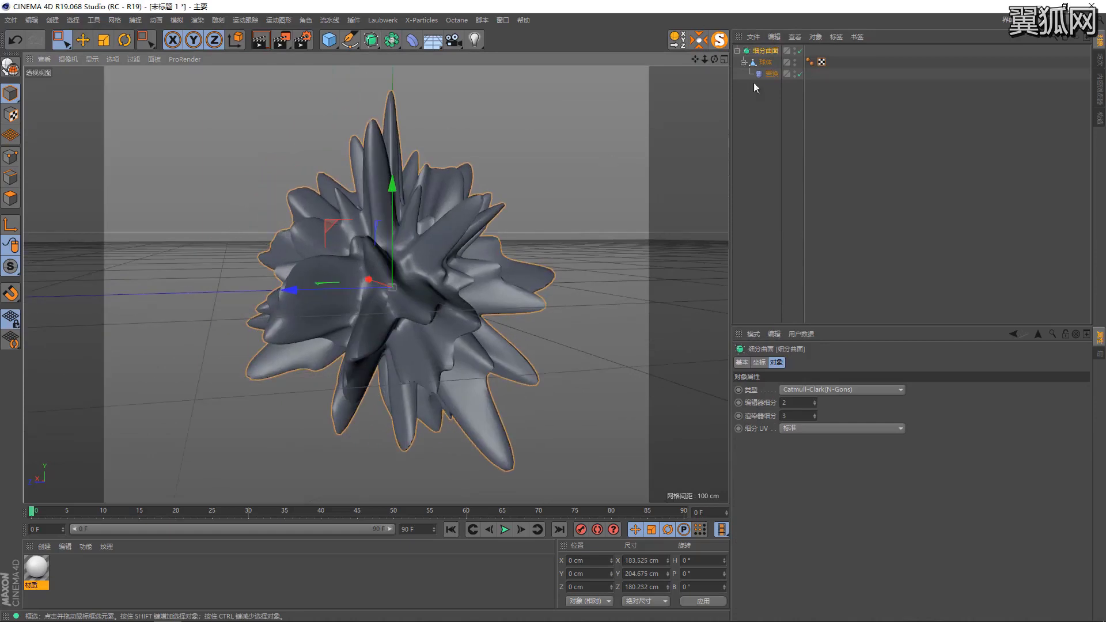
left_click(769, 74)
left_click(818, 362)
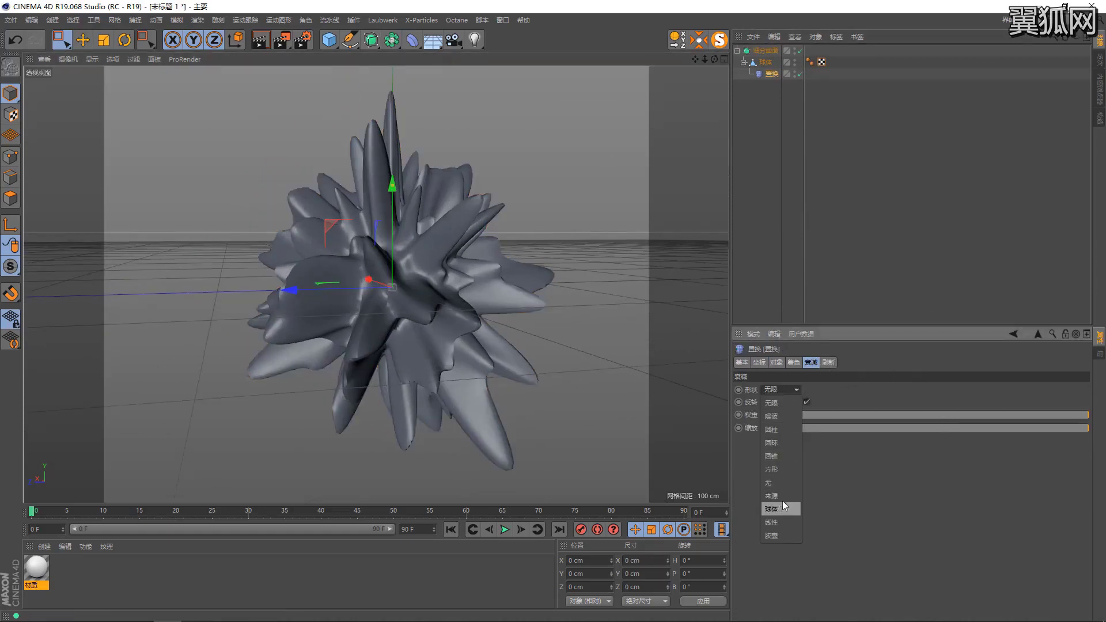
left_click(777, 523)
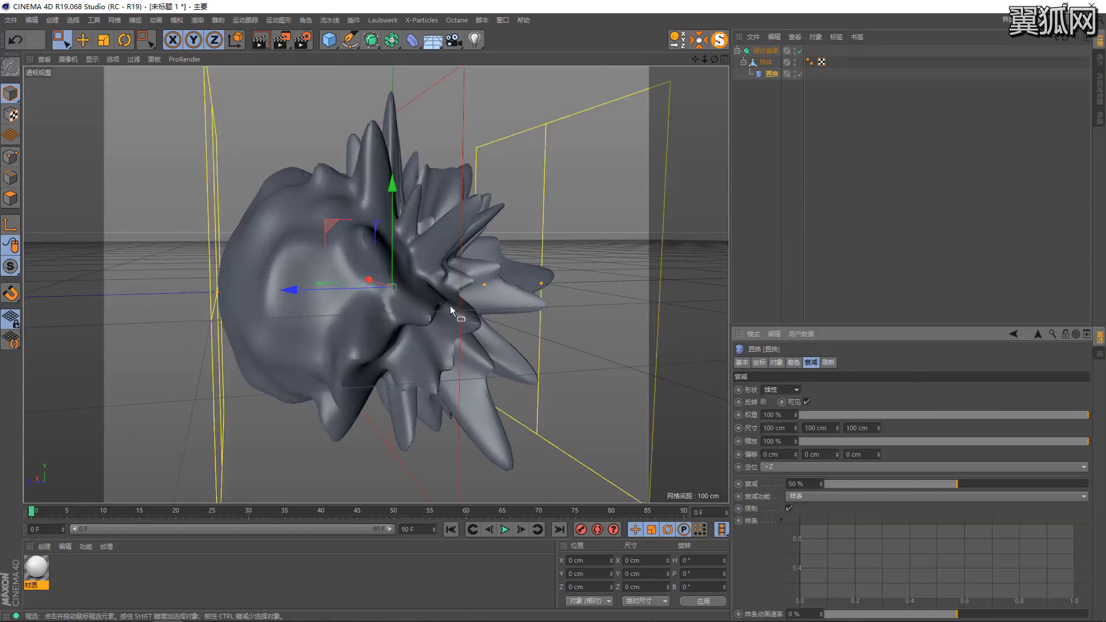
mouse_move(334, 288)
left_mouse_down()
mouse_move(530, 282)
mouse_move(440, 279)
left_mouse_up()
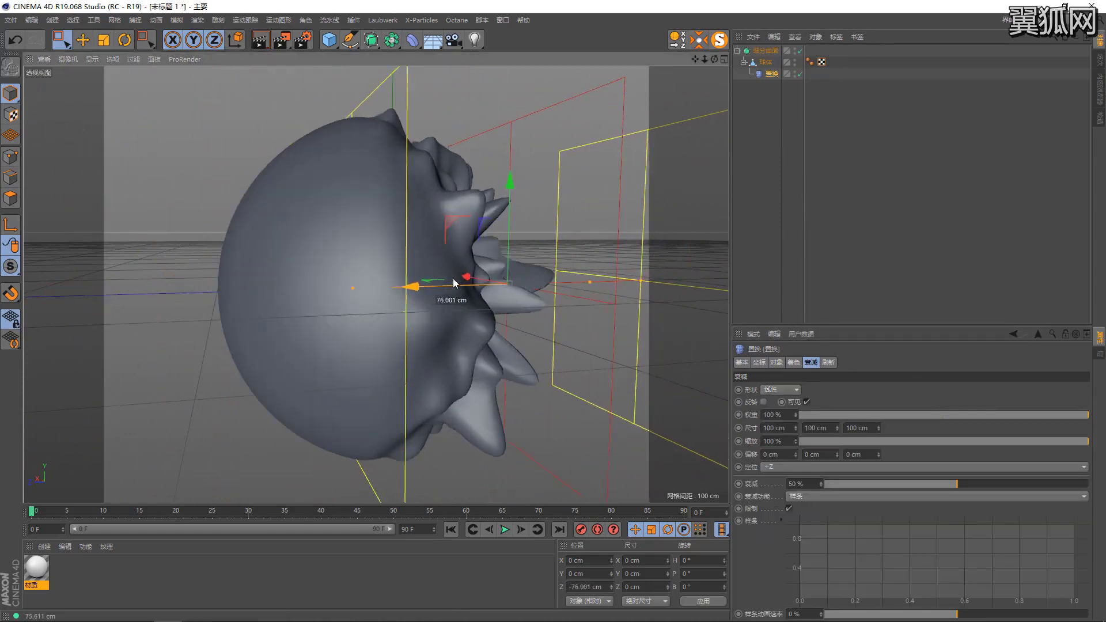
Lower and rotate the Displacer so the linear falloff limits the spikes
scroll(527, 298, "down", 3)
mouse_move(528, 298)
left_mouse_down("alt")
mouse_move(499, 306)
mouse_move(517, 317)
mouse_move(377, 277)
mouse_move(410, 283)
mouse_move(396, 272)
mouse_move(368, 285)
mouse_move(262, 288)
mouse_move(527, 311)
mouse_move(429, 272)
mouse_move(438, 240)
left_mouse_up("alt")
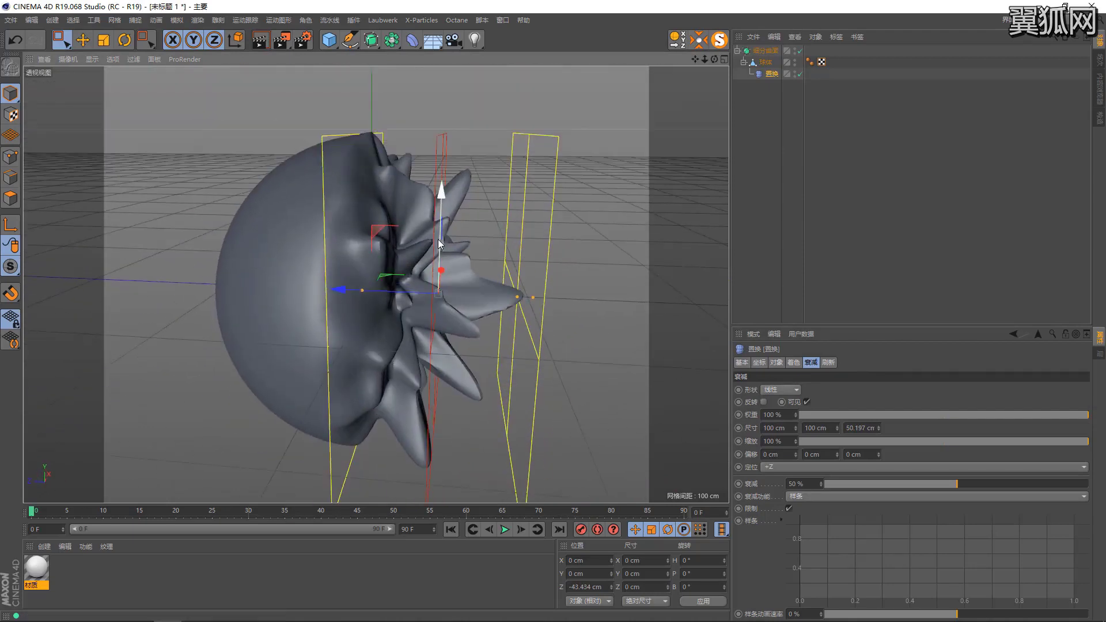
mouse_move(453, 185)
left_mouse_down()
mouse_move(437, 268)
mouse_move(384, 227)
mouse_move(426, 253)
mouse_move(338, 275)
mouse_move(295, 270)
left_mouse_up()
key("r")
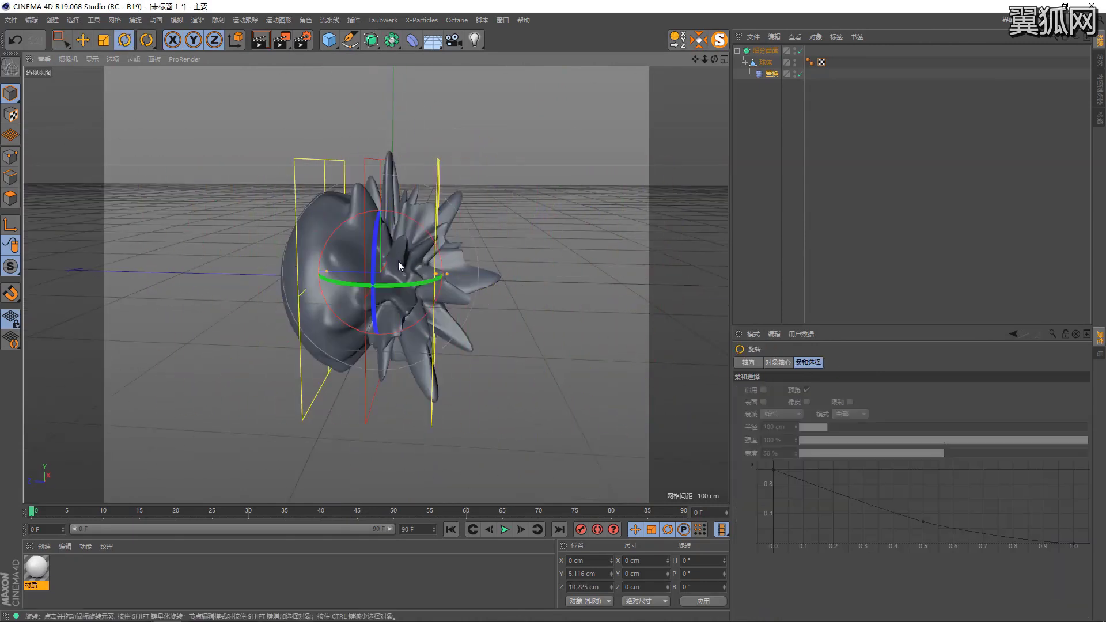
left_click_drag(440, 248, 390, 236, "shift")
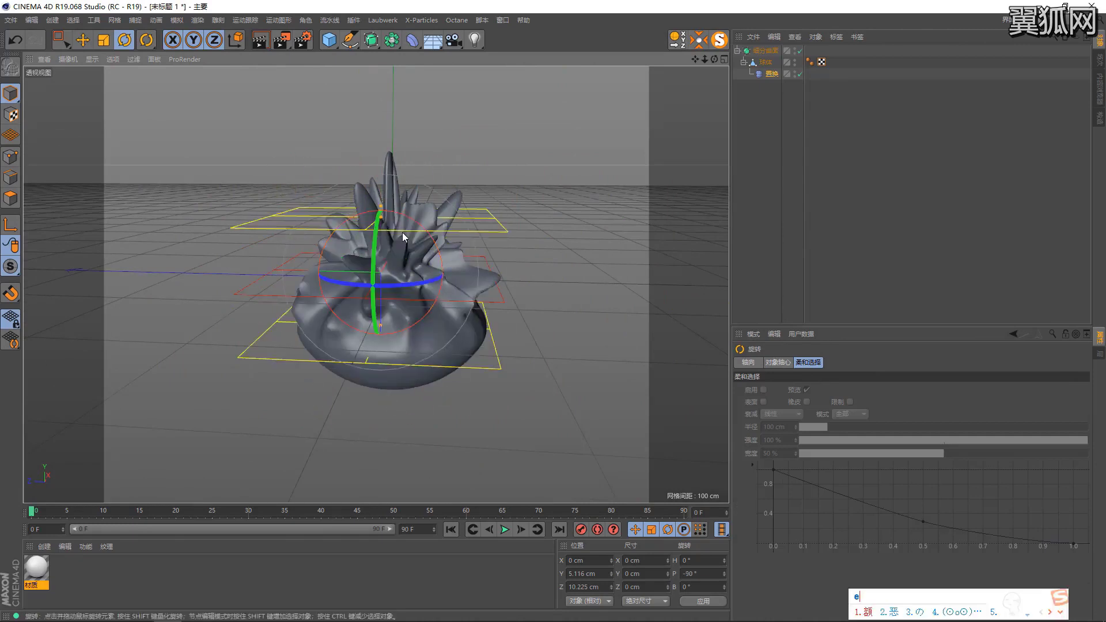
mouse_move(385, 337)
left_mouse_down()
mouse_move(406, 429)
mouse_move(454, 315)
mouse_move(361, 255)
left_mouse_up()
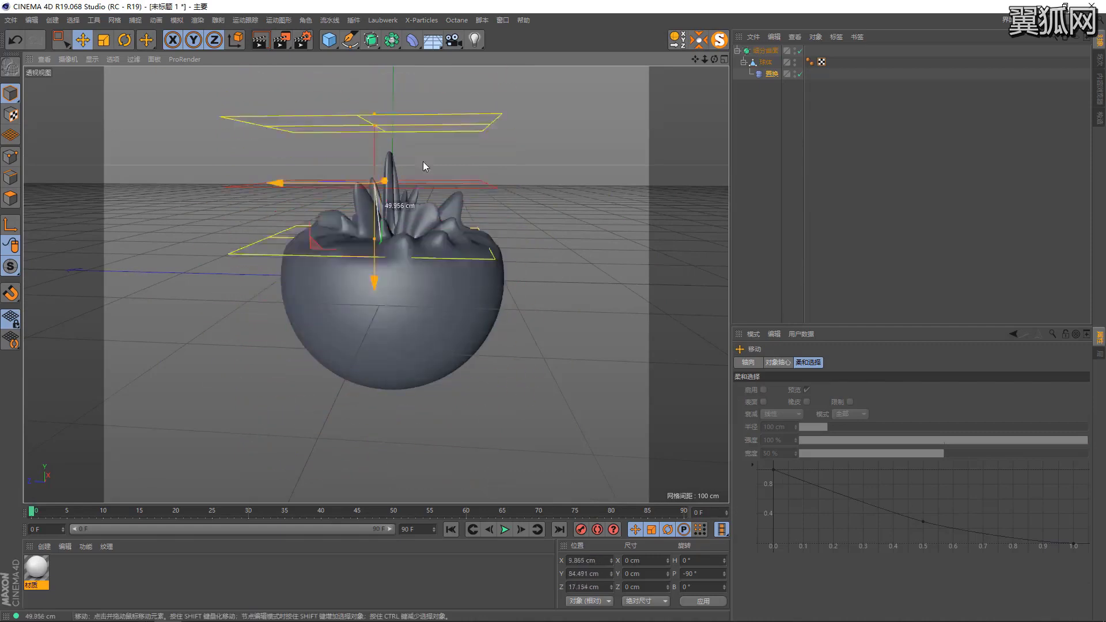
key("r")
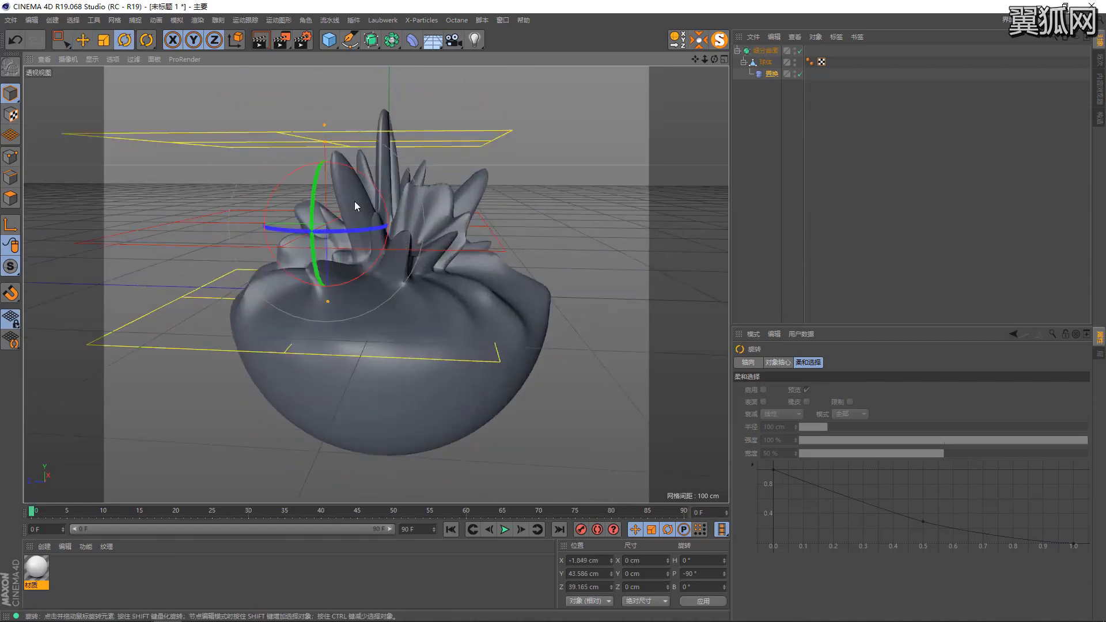
left_click_drag(355, 206, 632, 84)
Delete the Subdivision Surface with the spiky sphere and its deformer
key("e")
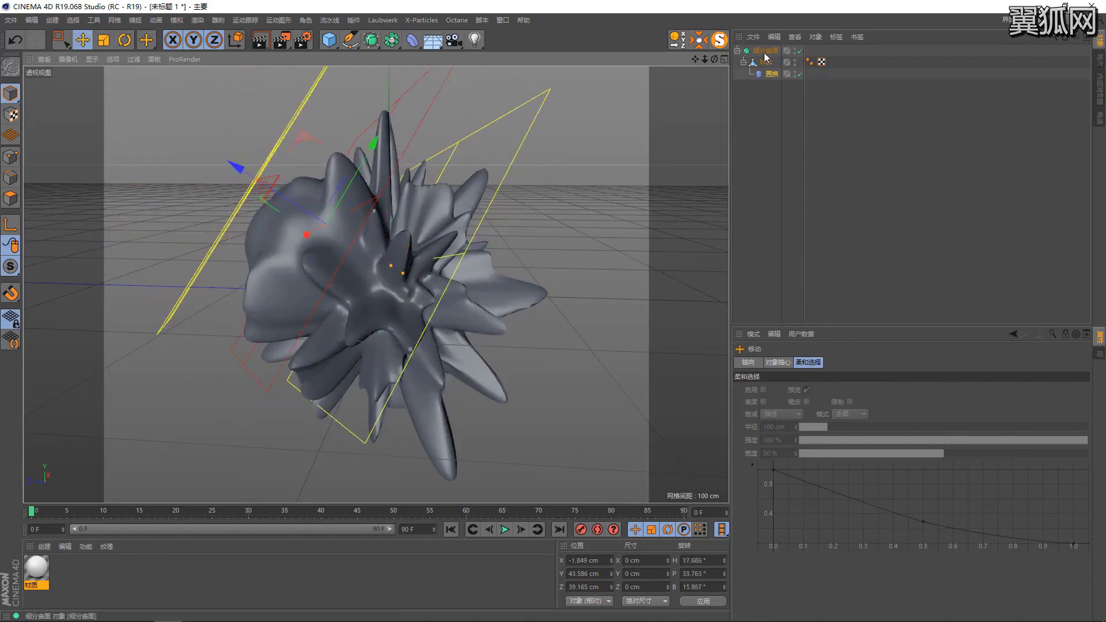
left_click(766, 51)
key("Delete")
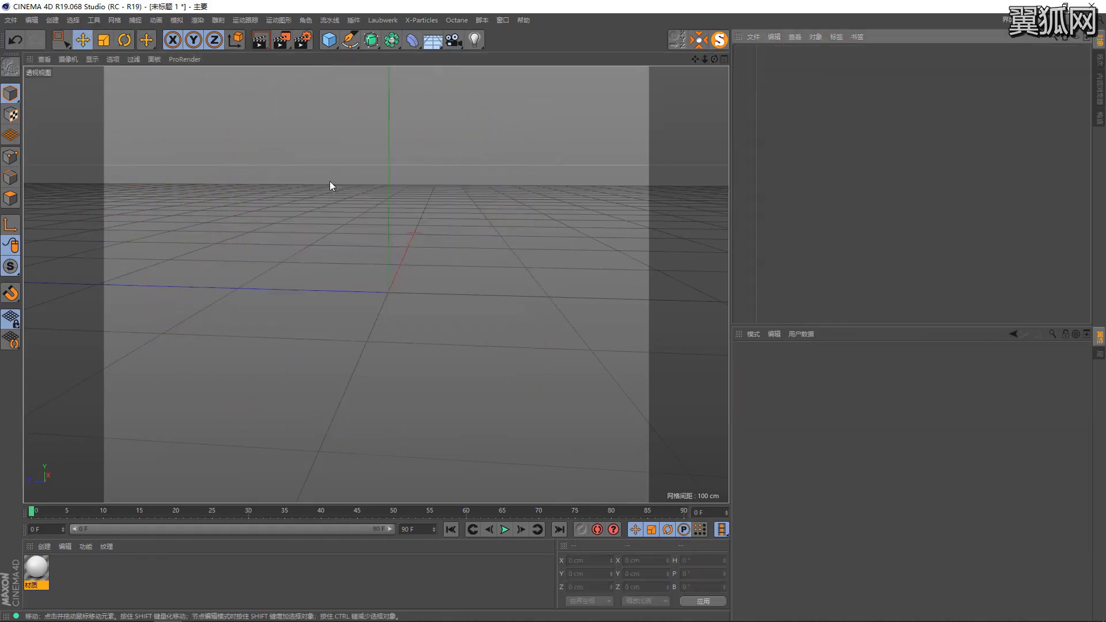
left_click(414, 39)
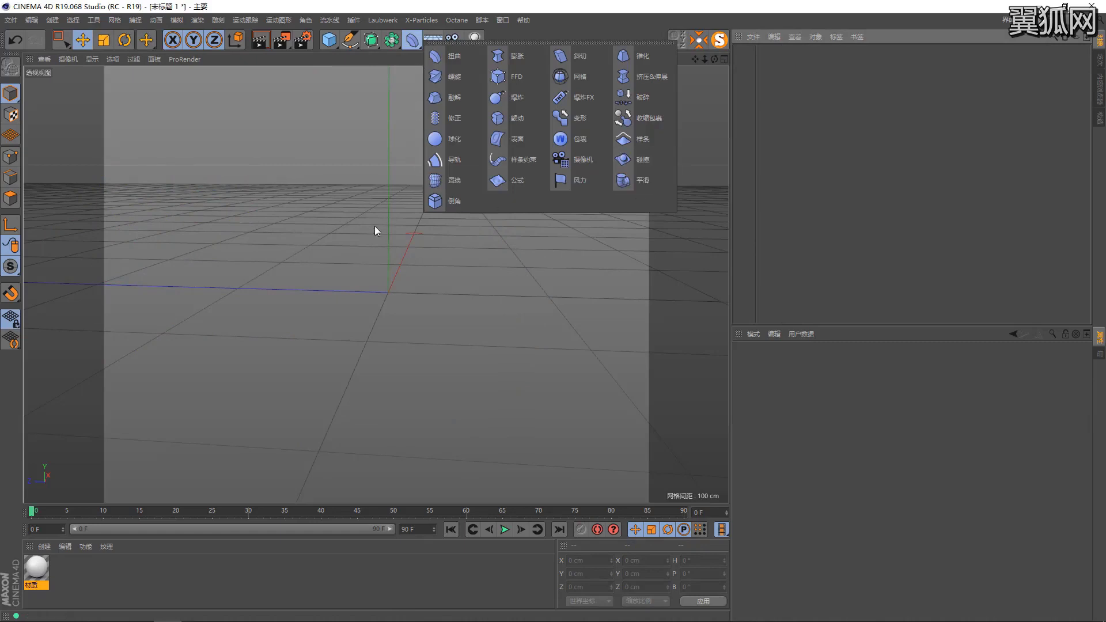
left_click(256, 279)
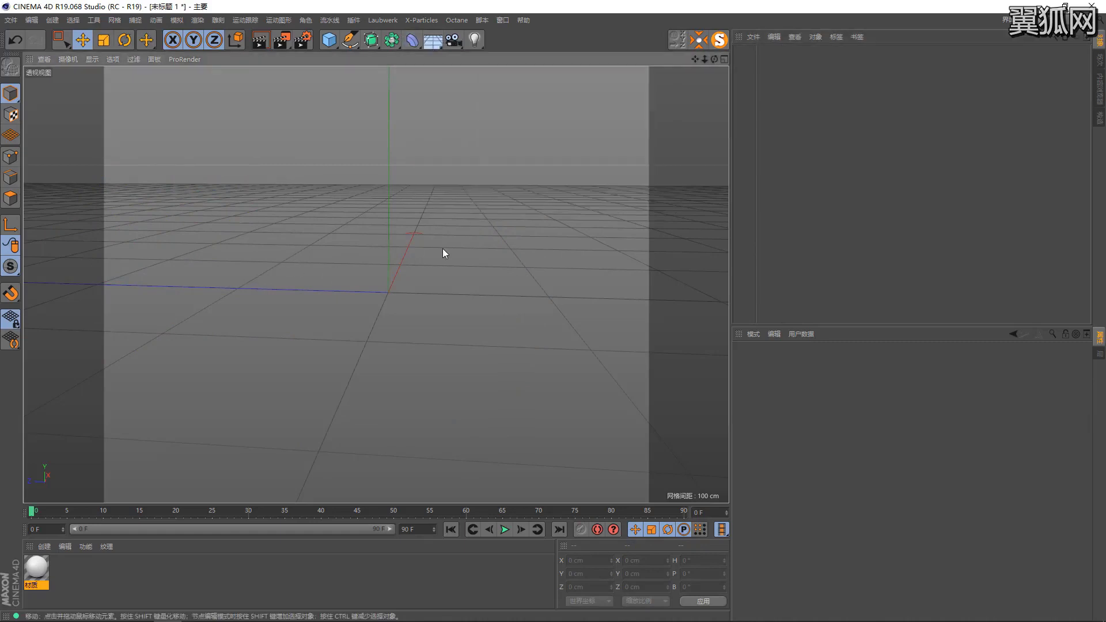